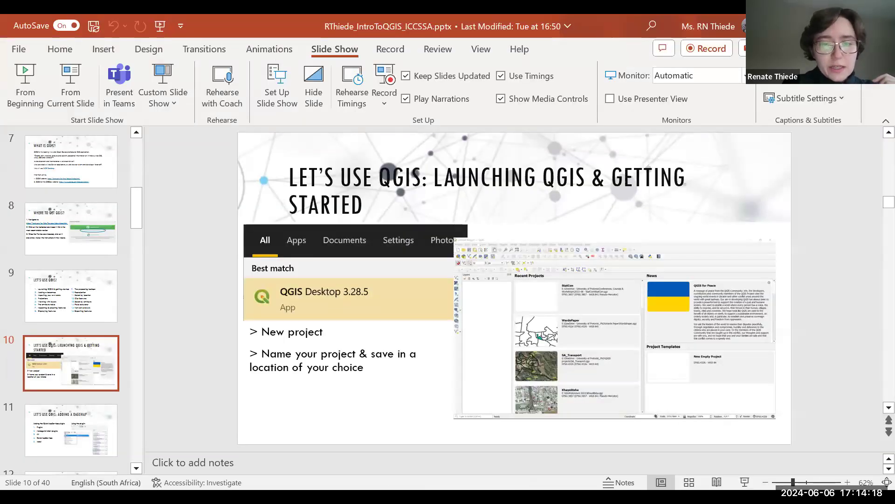
- Check the empty QGIS project, then return to PowerPoint and show slide 11, "Adding a basemap"
{"action": "key", "text": "alt+Tab"}
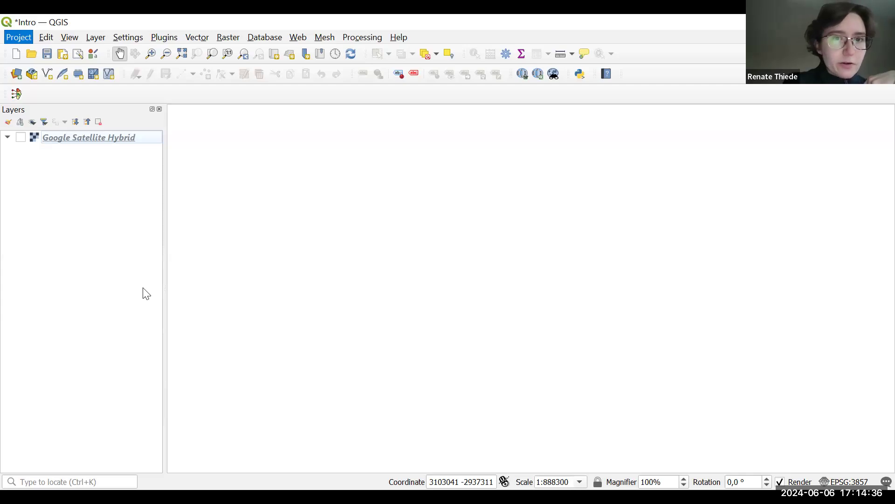
{"action": "left_click", "coordinate": [229, 210]}
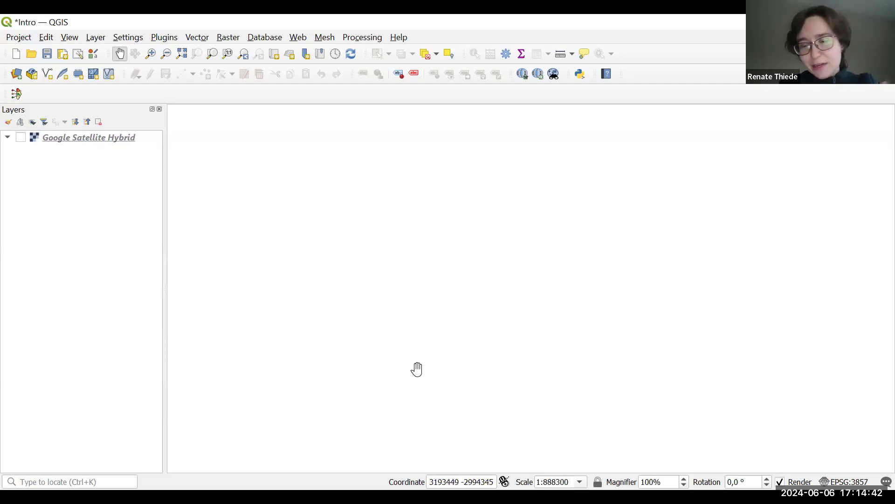
{"action": "key", "text": "alt+Tab"}
{"action": "left_click", "coordinate": [71, 420]}
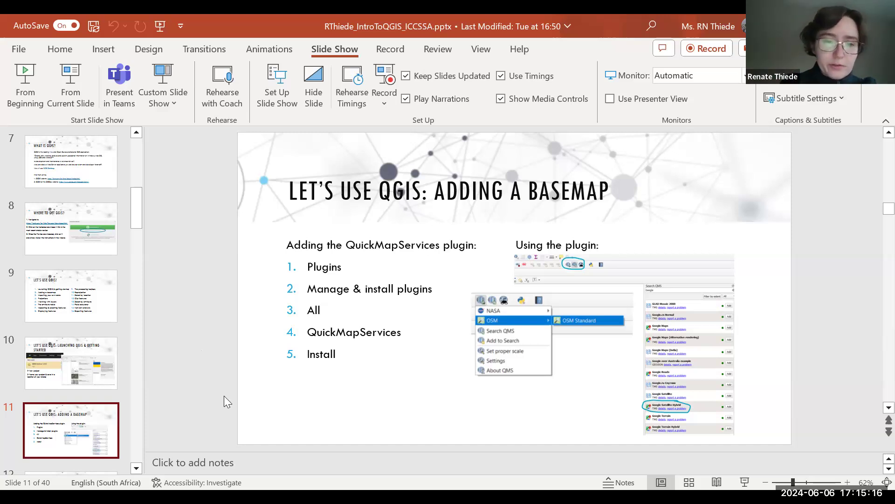
- Switch to QGIS, search all available plugins for "quickma" and view the details of QuickMapServices
{"action": "key", "text": "alt+Tab"}
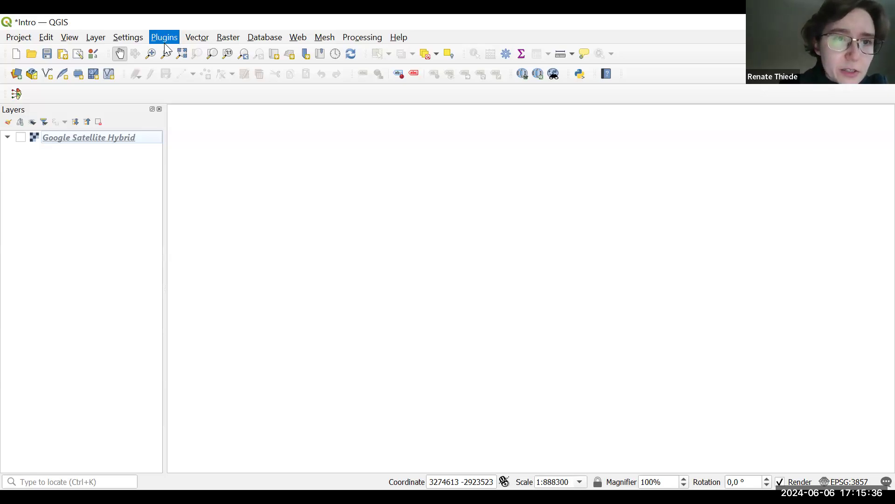
{"action": "left_click", "coordinate": [239, 142]}
{"action": "left_click", "coordinate": [184, 101]}
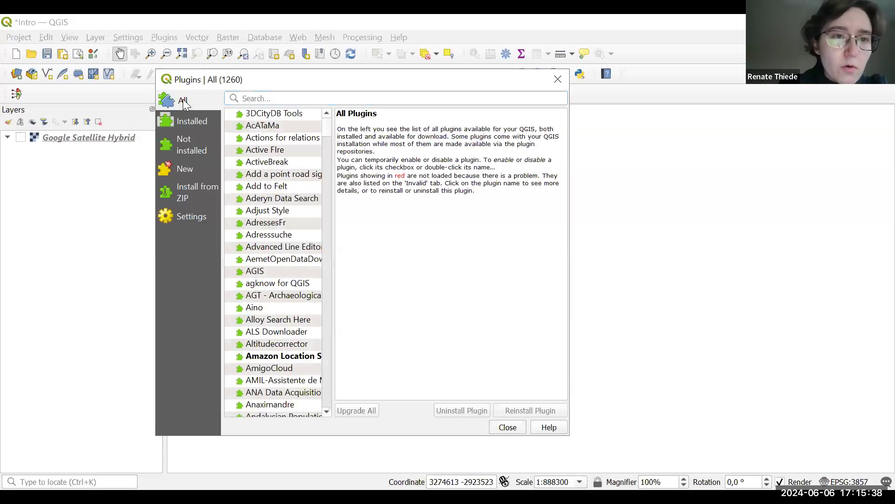
{"action": "left_click", "coordinate": [261, 97]}
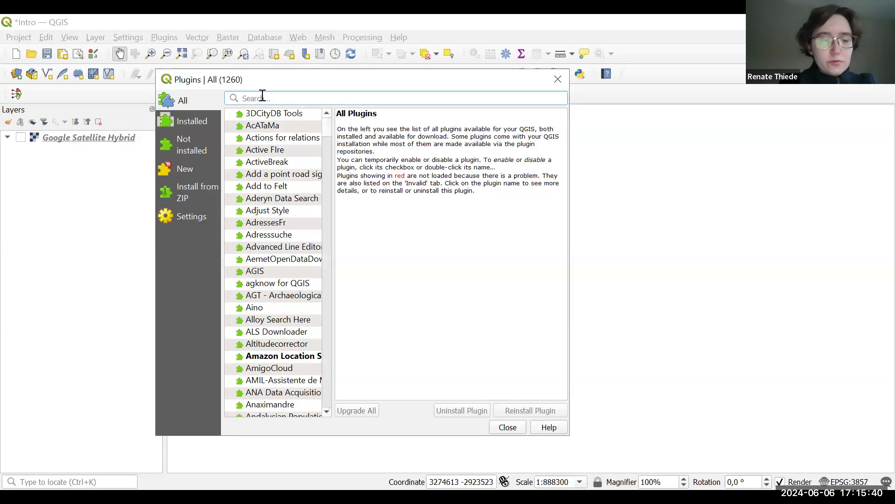
{"action": "type", "text": "quick map"}
{"action": "key", "text": "BackSpace"}
{"action": "key", "text": "BackSpace"}
{"action": "key", "text": "BackSpace"}
{"action": "key", "text": "BackSpace"}
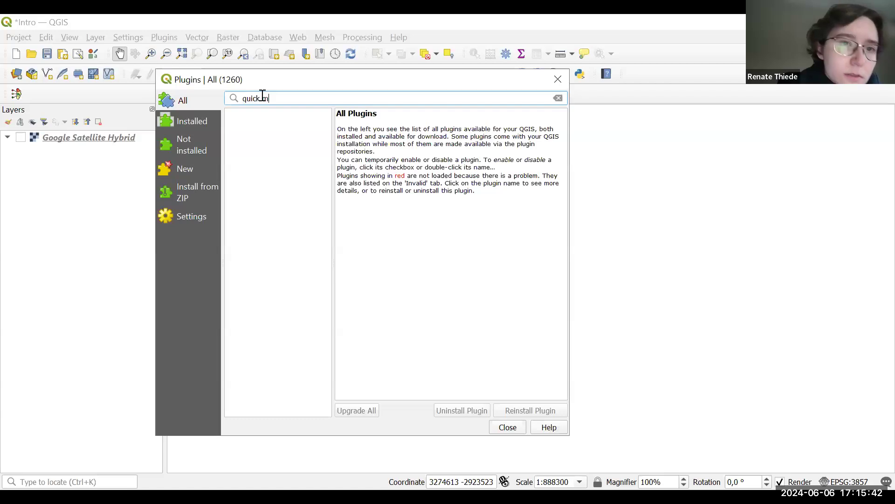
{"action": "type", "text": "ma"}
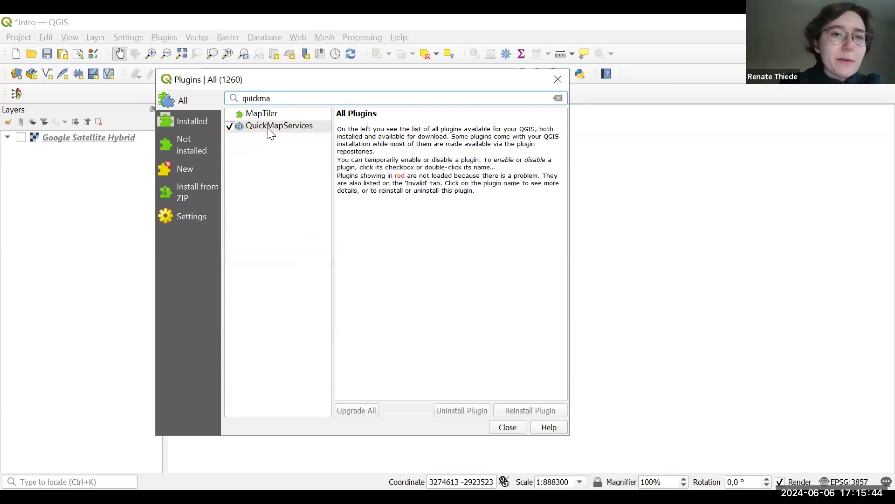
{"action": "left_click", "coordinate": [270, 131]}
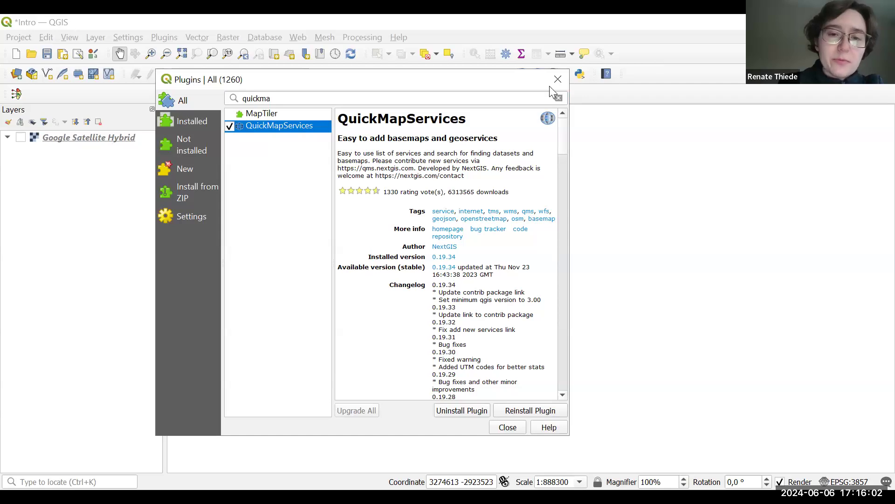
{"action": "left_click", "coordinate": [511, 428]}
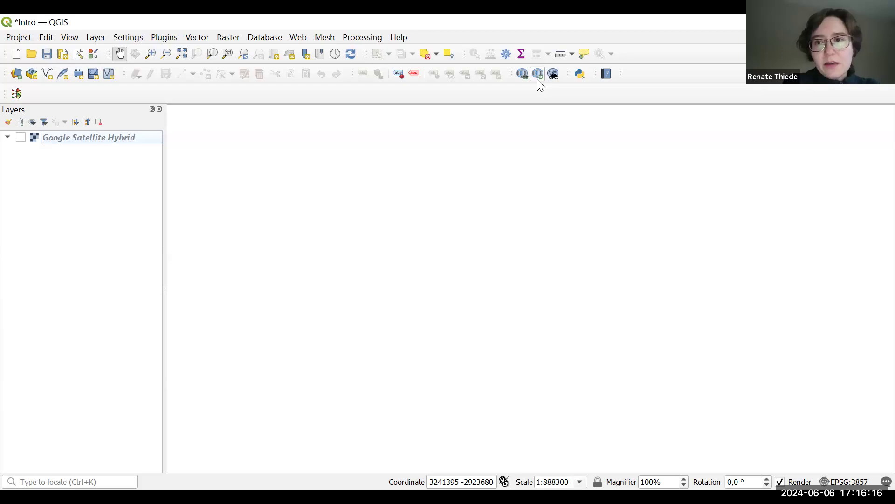
- Search the QuickMapServices catalogue for "google" and find the Google Satellite Hybrid basemap
{"action": "left_click", "coordinate": [538, 78]}
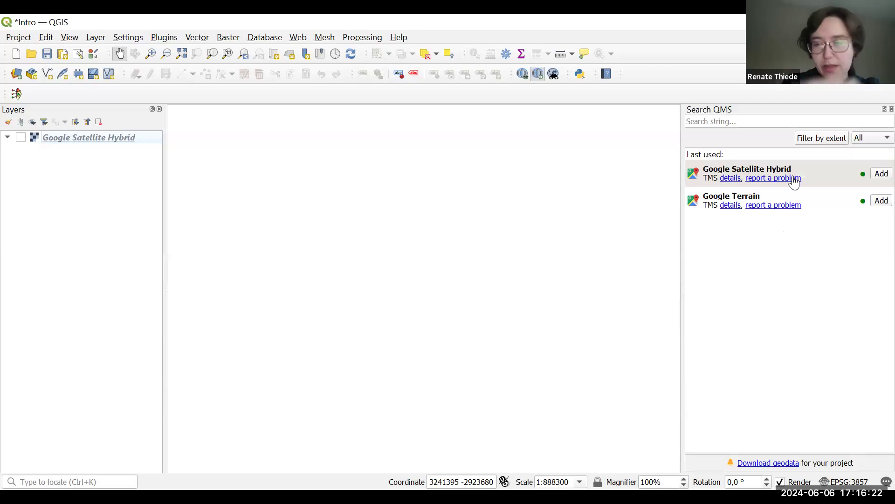
{"action": "left_click", "coordinate": [784, 120]}
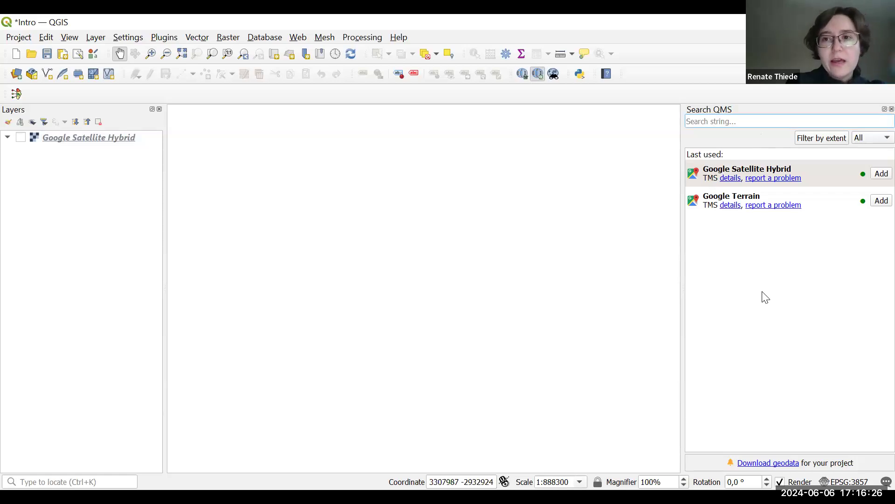
{"action": "type", "text": "google"}
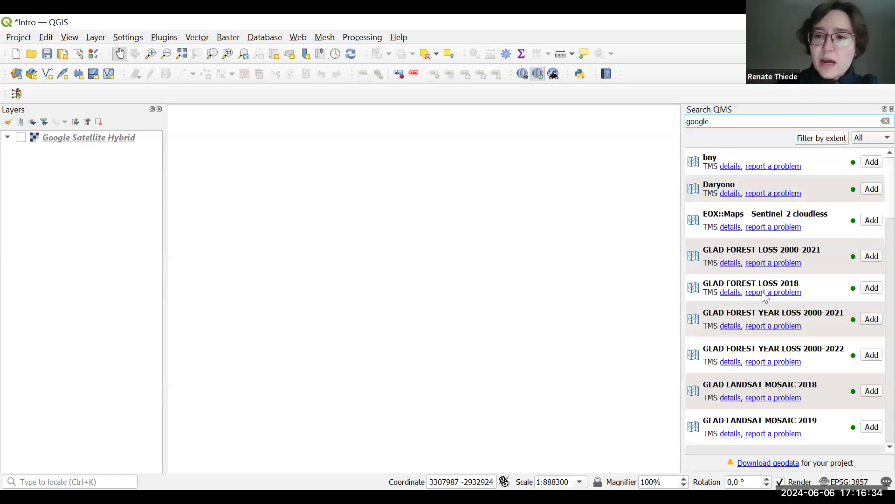
{"action": "scroll", "coordinate": [772, 239], "scroll_direction": "down", "scroll_amount": 1}
{"action": "scroll", "coordinate": [788, 246], "scroll_direction": "down", "scroll_amount": 2}
{"action": "scroll", "coordinate": [788, 246], "scroll_direction": "up", "scroll_amount": 3}
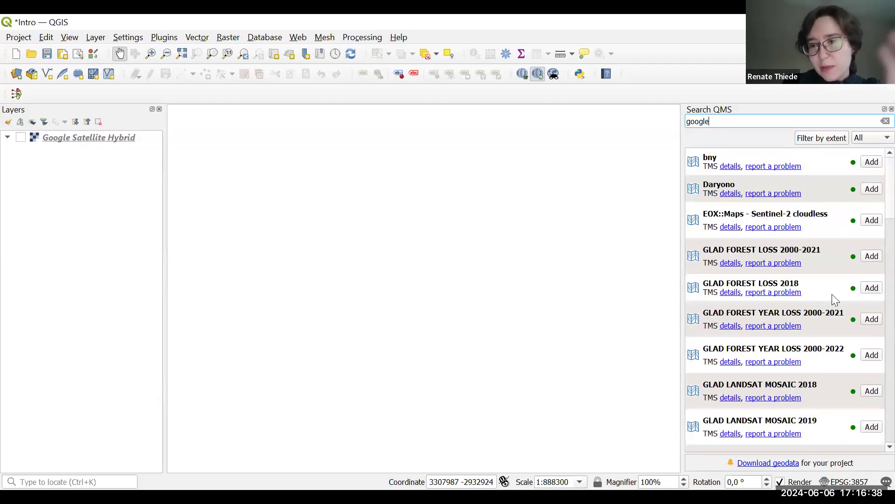
{"action": "scroll", "coordinate": [832, 294], "scroll_direction": "down", "scroll_amount": 4}
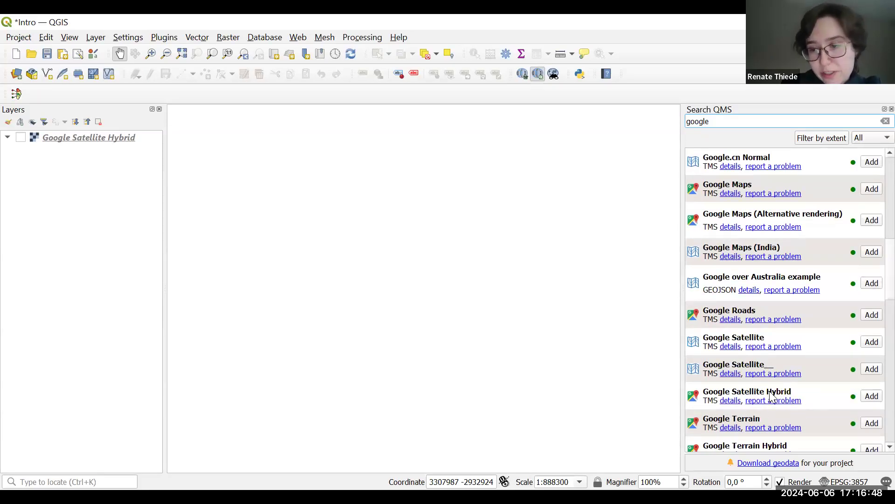
- Turn on the Google Satellite Hybrid layer and close the basemap search to view the area around Pretoria
{"action": "left_click", "coordinate": [21, 137]}
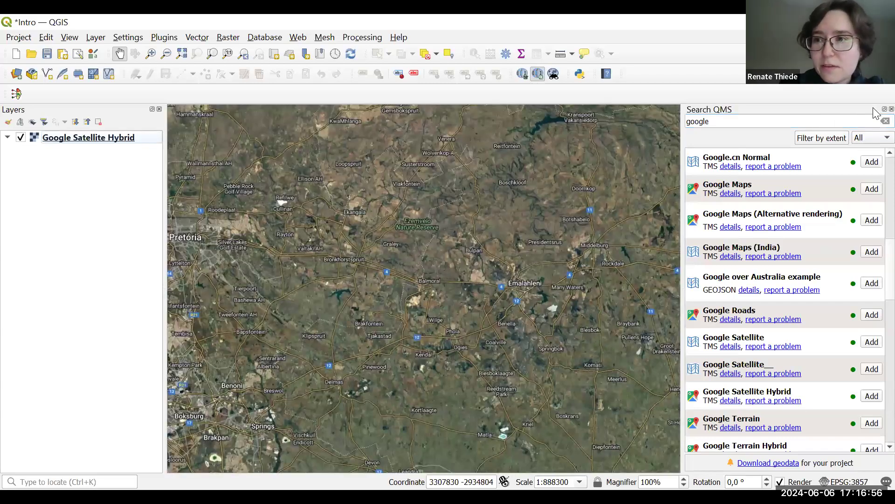
{"action": "left_click", "coordinate": [891, 109]}
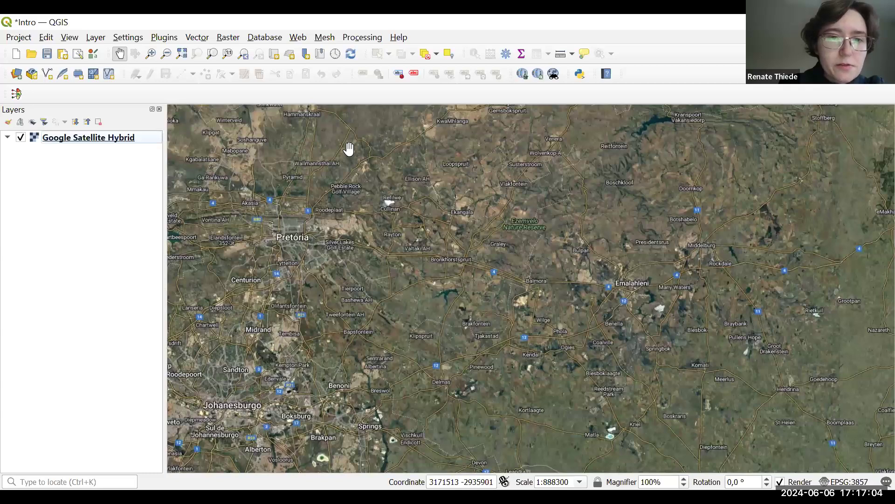
{"action": "left_click_drag", "start_coordinate": [367, 209], "coordinate": [420, 216]}
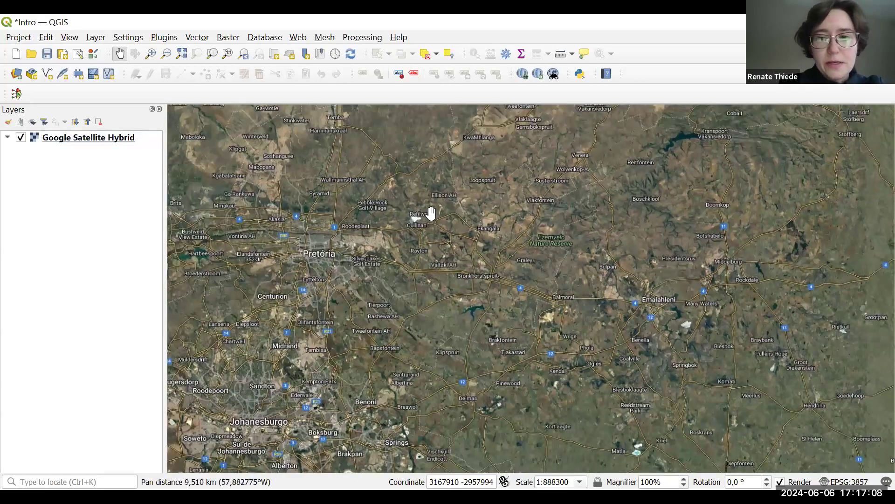
{"action": "left_click_drag", "start_coordinate": [525, 199], "coordinate": [441, 296]}
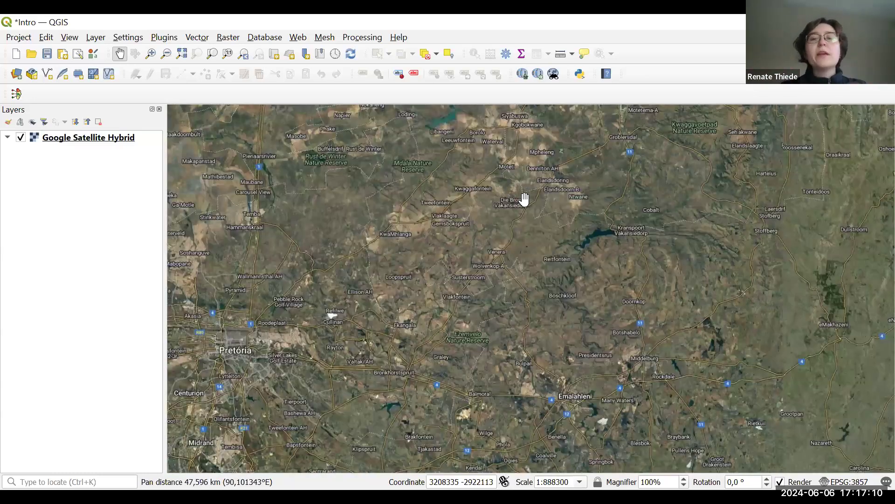
{"action": "left_click_drag", "start_coordinate": [426, 240], "coordinate": [525, 200]}
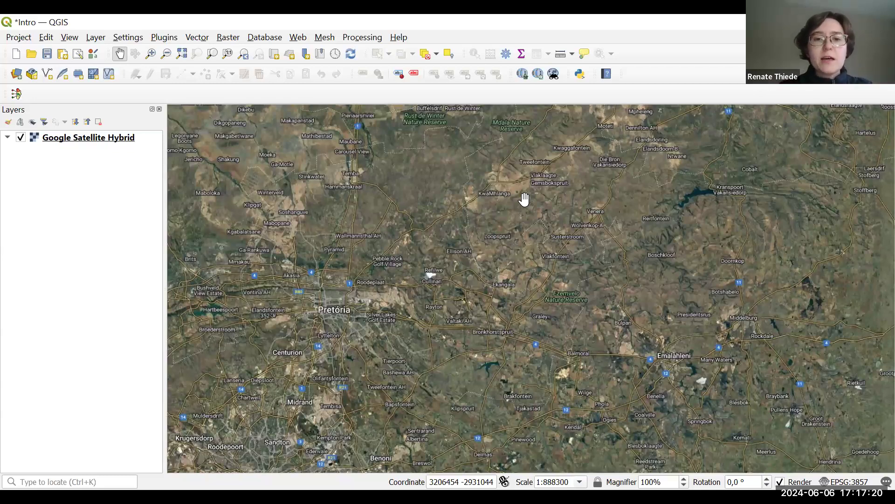
{"action": "left_click_drag", "start_coordinate": [503, 248], "coordinate": [516, 243]}
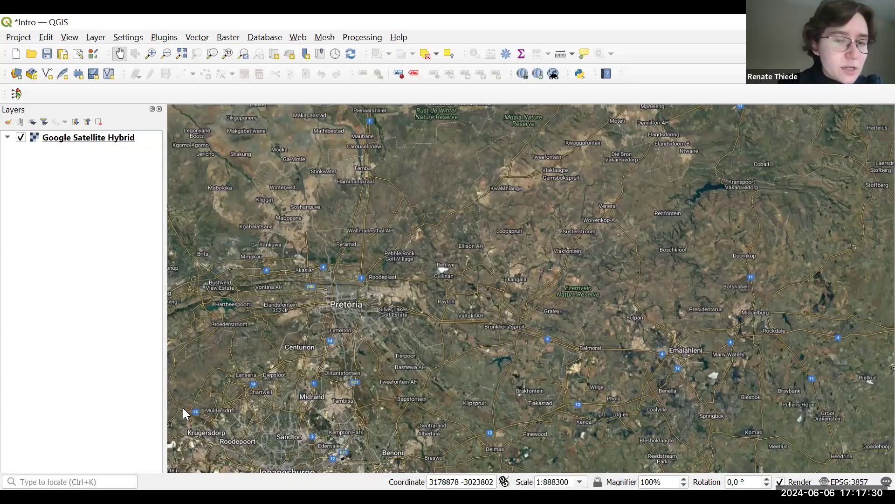
- Switch to PowerPoint and show slide 12, "Importing your own data", enlarged to 80%
{"action": "key", "text": "alt+Tab"}
{"action": "key", "text": "Up"}
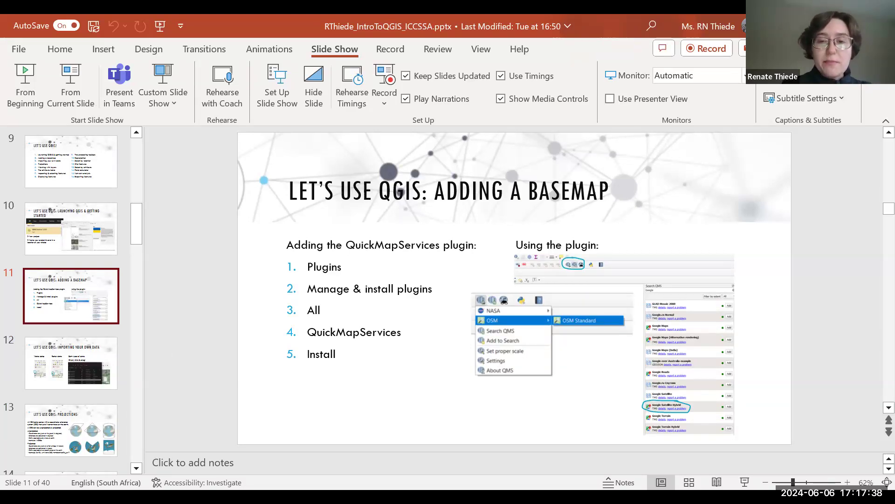
{"action": "key", "text": "alt+Tab"}
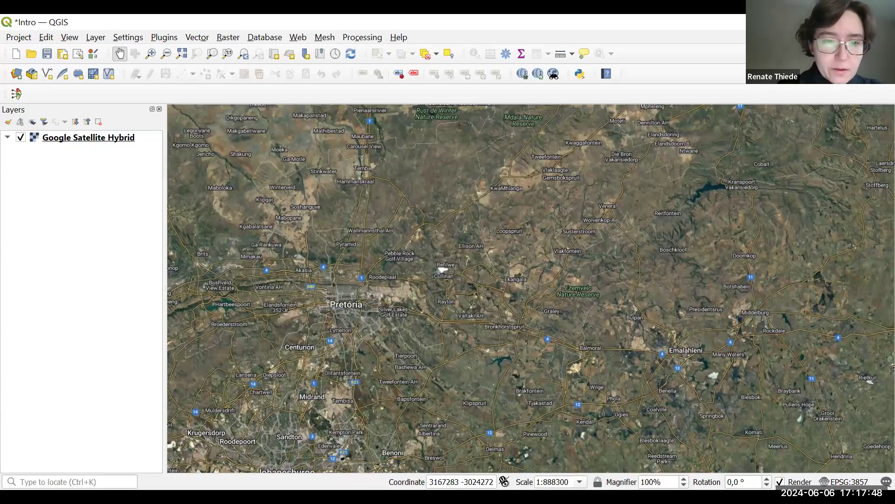
{"action": "key", "text": "alt+Tab"}
{"action": "key", "text": "Page_Down"}
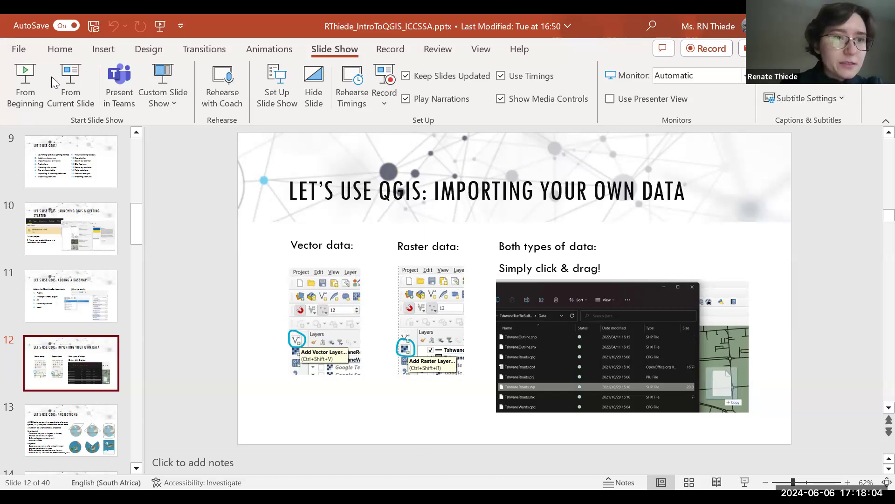
{"action": "key", "text": "alt+Tab"}
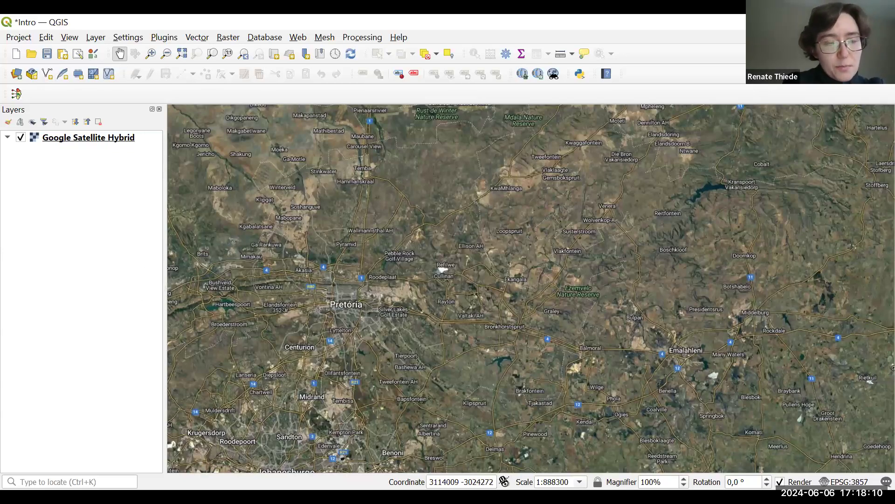
{"action": "key", "text": "alt+Tab"}
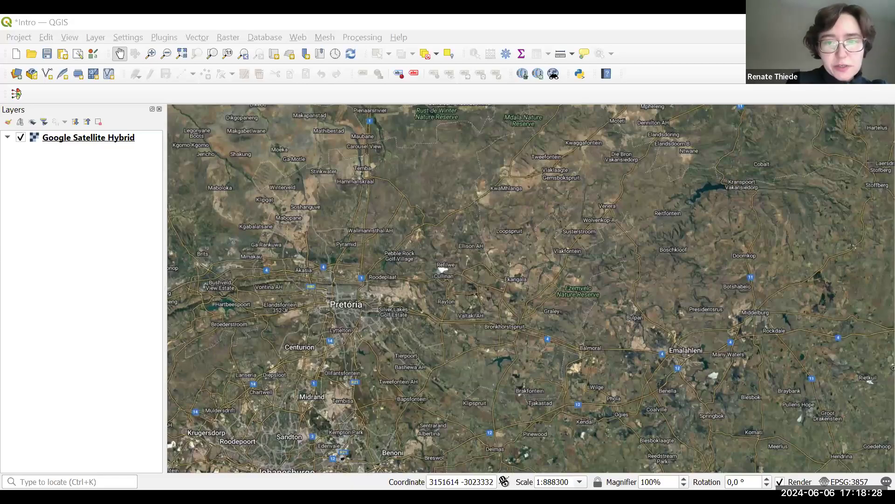
{"action": "key", "text": "alt+Tab"}
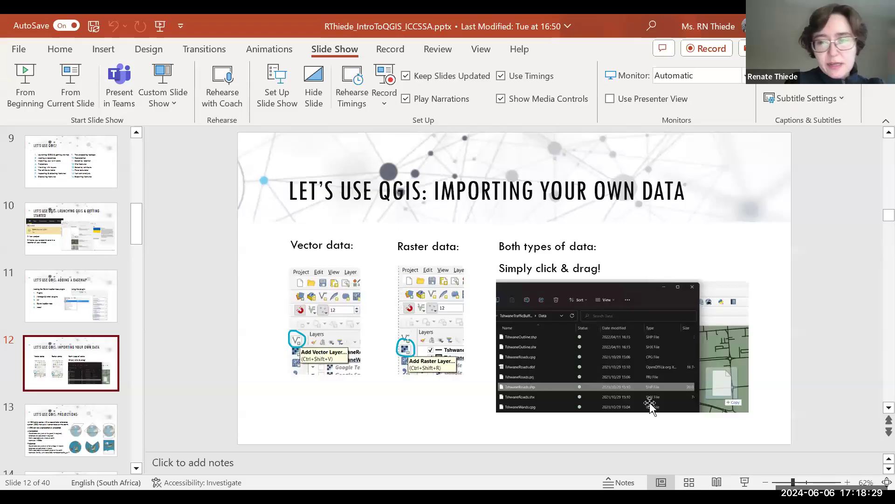
{"action": "left_click", "coordinate": [847, 482]}
{"action": "left_click", "coordinate": [847, 482]}
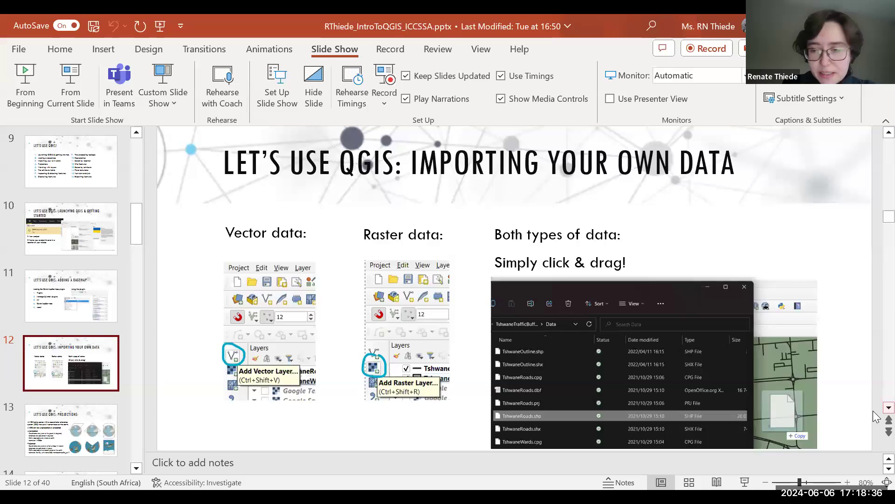
{"action": "scroll", "coordinate": [876, 416], "scroll_direction": "down", "scroll_amount": 1}
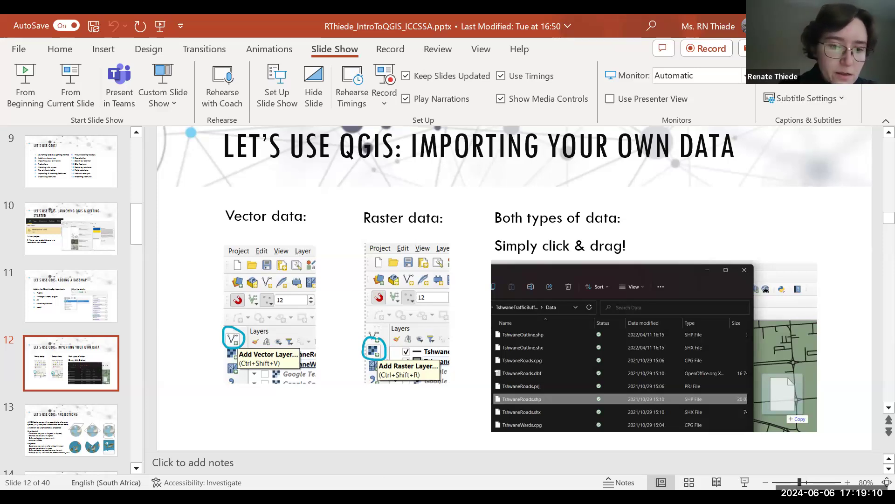
- Return to QGIS and import the TshwaneWards file from the file manager onto the map
{"action": "key", "text": "alt+Tab"}
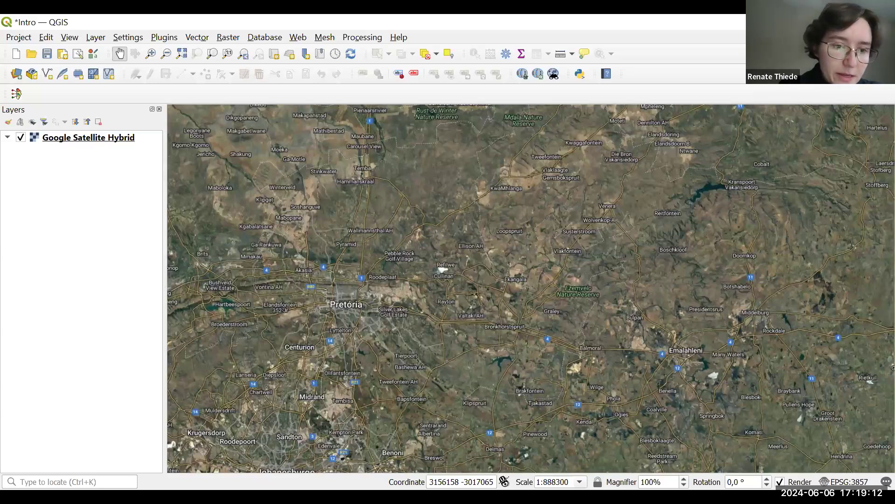
{"action": "key", "text": "alt+Tab"}
{"action": "left_click_drag", "start_coordinate": [453, 162], "coordinate": [563, 366]}
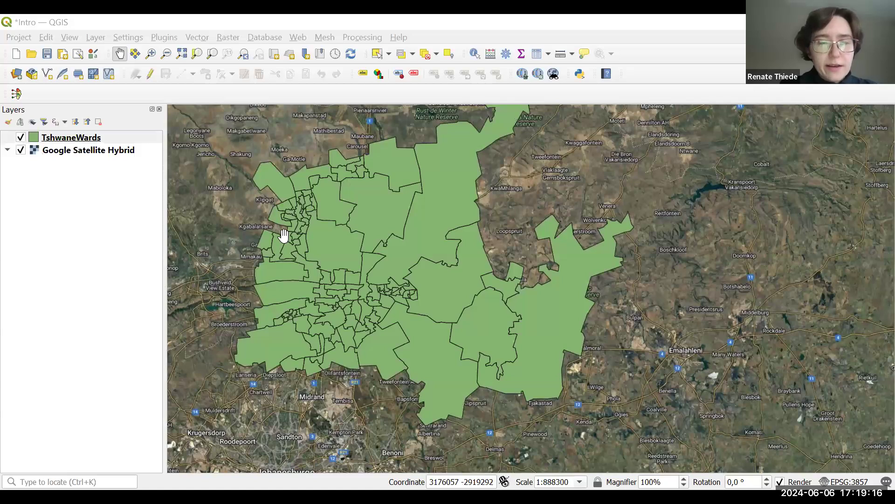
{"action": "left_click_drag", "start_coordinate": [398, 236], "coordinate": [412, 275]}
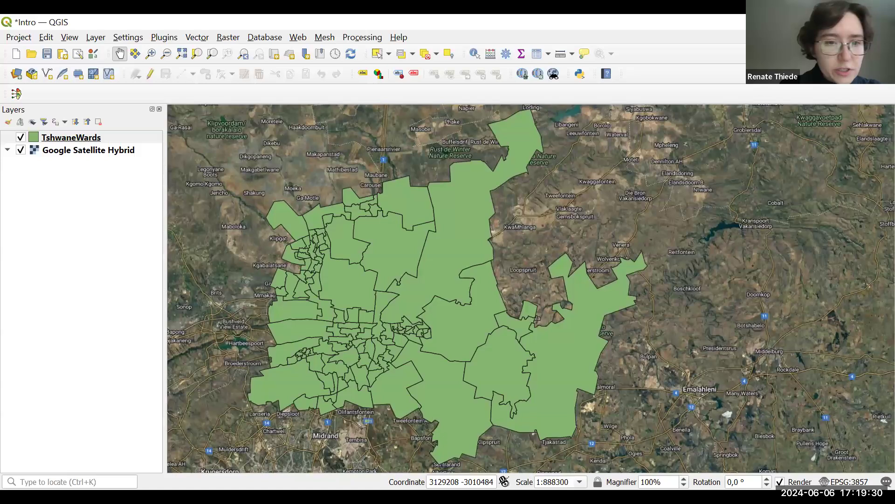
- Add the TshwaneRoads and TshwanePOIs files from the file manager as layers above TshwaneWards
{"action": "key", "text": "alt+Tab"}
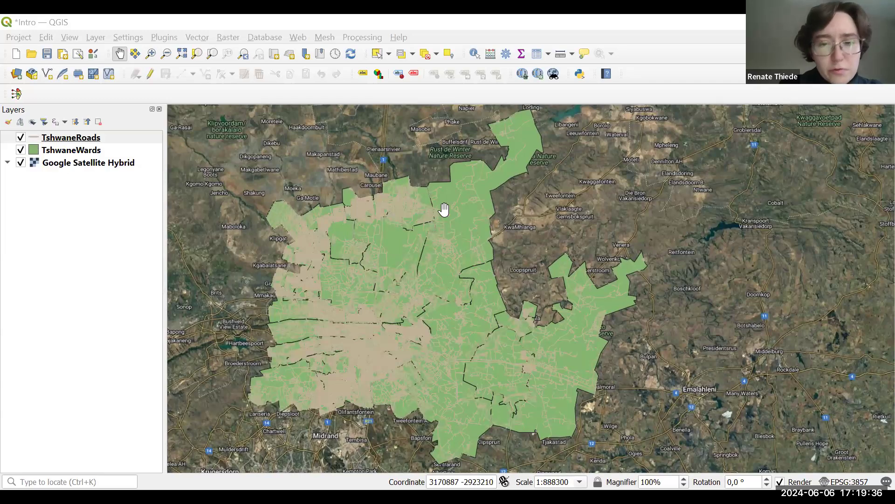
{"action": "left_click", "coordinate": [349, 135]}
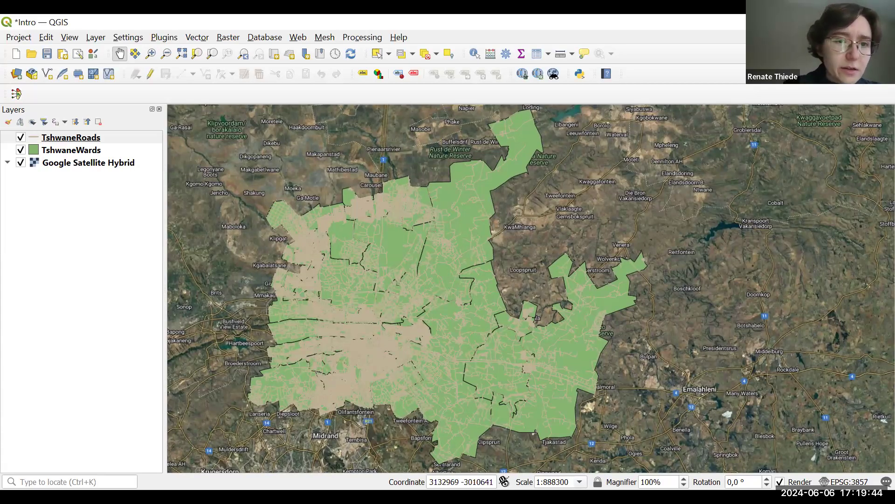
{"action": "key", "text": "alt+Tab"}
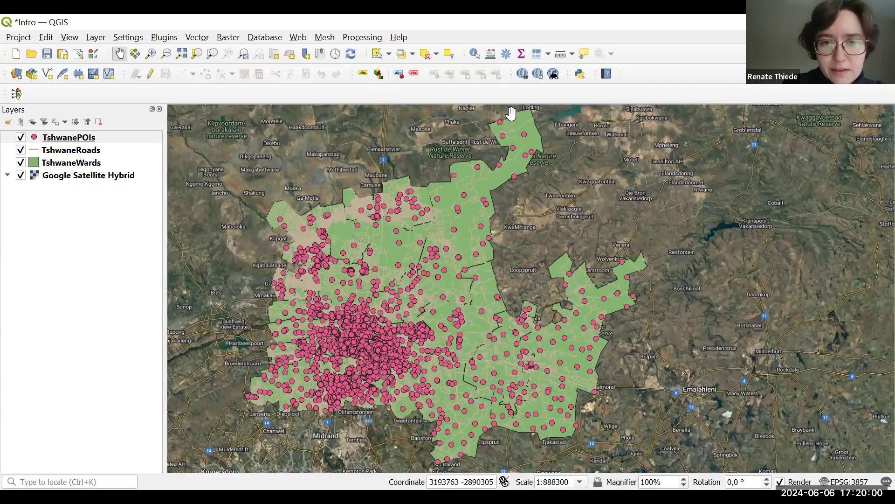
- Switch to PowerPoint and show slide 12 on importing your own data
{"action": "left_click_drag", "start_coordinate": [531, 263], "coordinate": [522, 264]}
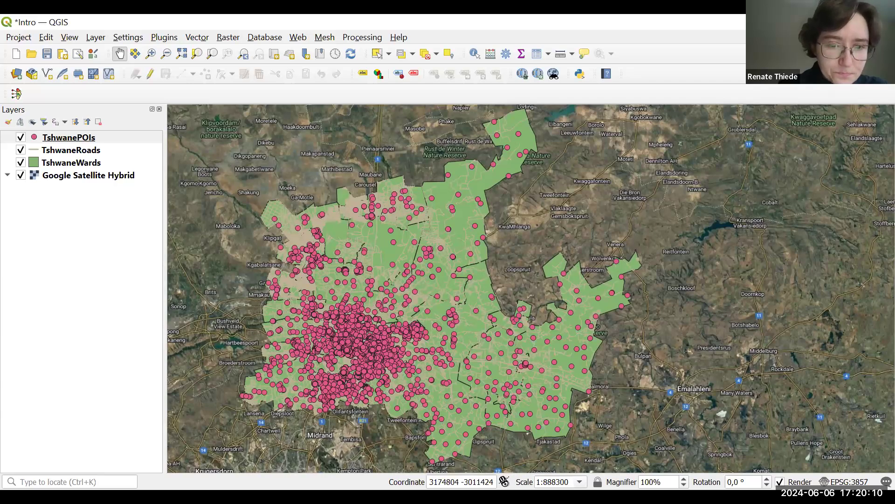
{"action": "key", "text": "alt+Tab"}
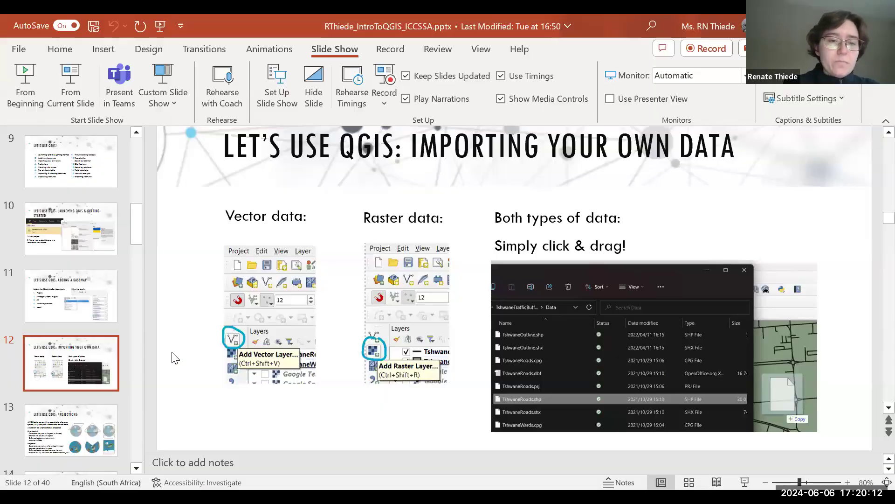
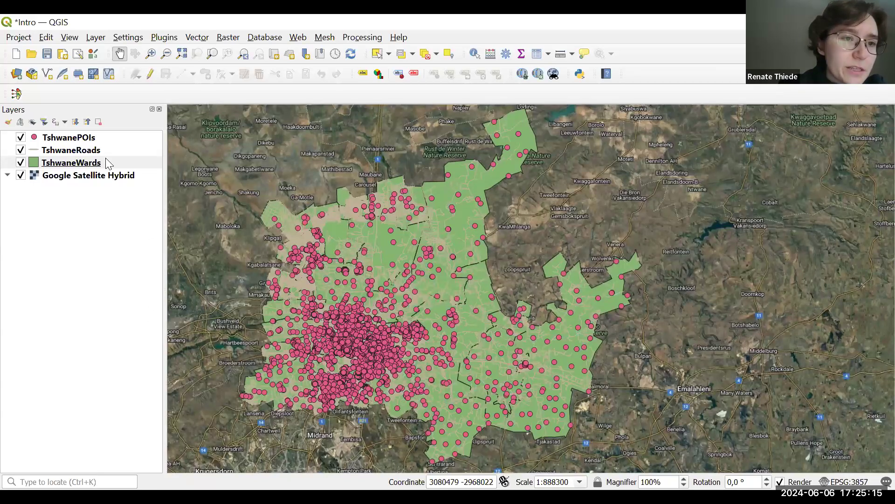
- Hide the TshwanePOIs layer in QGIS and show it again to demonstrate layer visibility
{"action": "left_click", "coordinate": [85, 176]}
{"action": "left_click", "coordinate": [76, 213]}
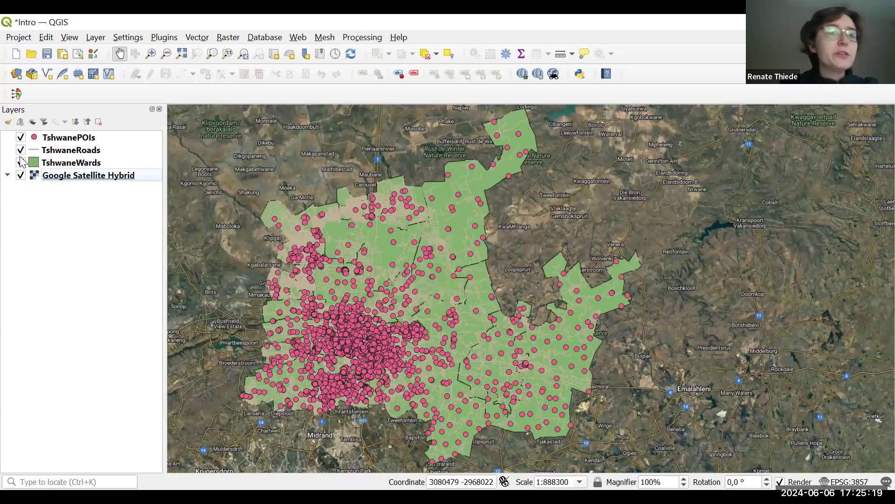
{"action": "left_click", "coordinate": [21, 140]}
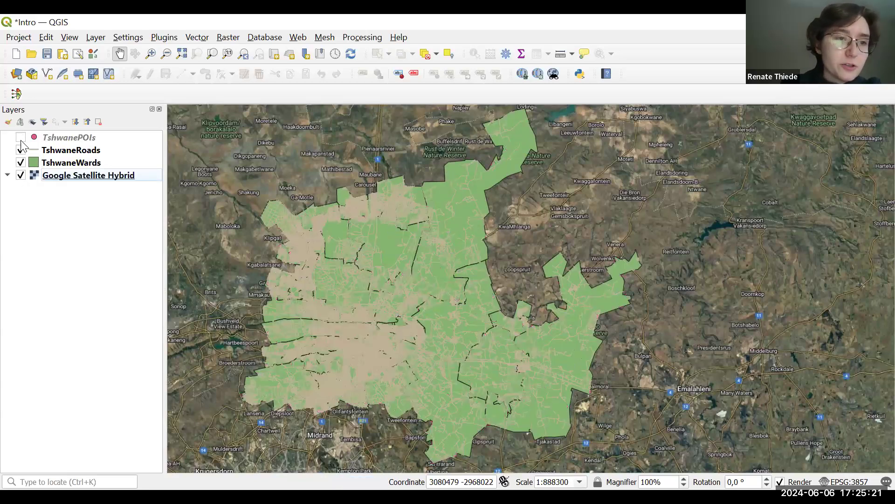
{"action": "left_click", "coordinate": [21, 139]}
{"action": "left_click", "coordinate": [21, 138]}
{"action": "left_click", "coordinate": [58, 135]}
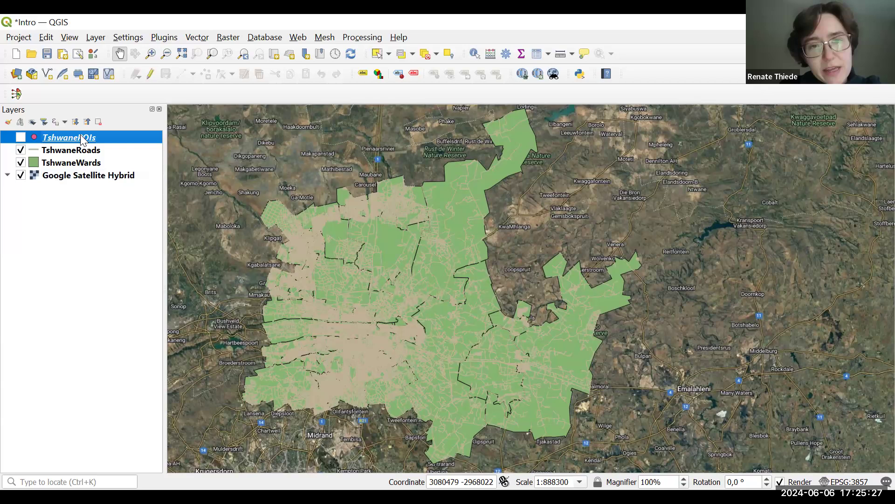
{"action": "left_click", "coordinate": [21, 138]}
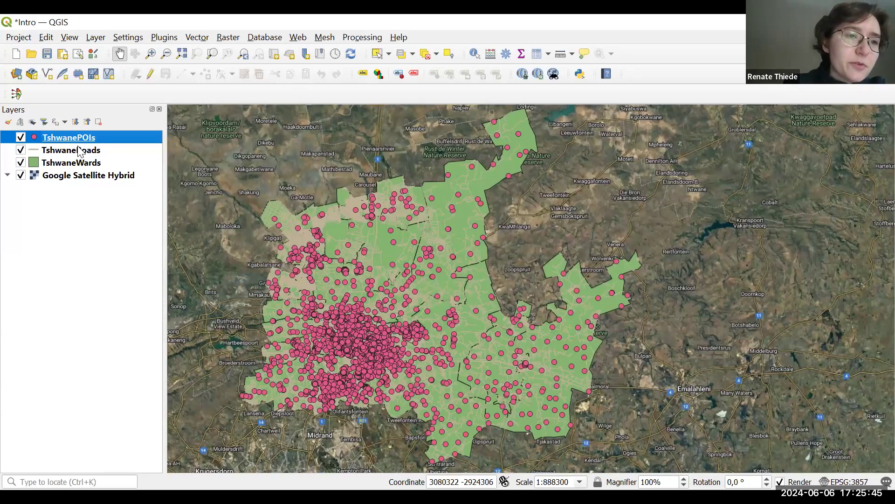
- Move the TshwaneWards layer to the top of the layer order and inspect how it covers the roads and points
{"action": "left_click", "coordinate": [84, 164]}
{"action": "left_click_drag", "start_coordinate": [84, 156], "coordinate": [80, 138]}
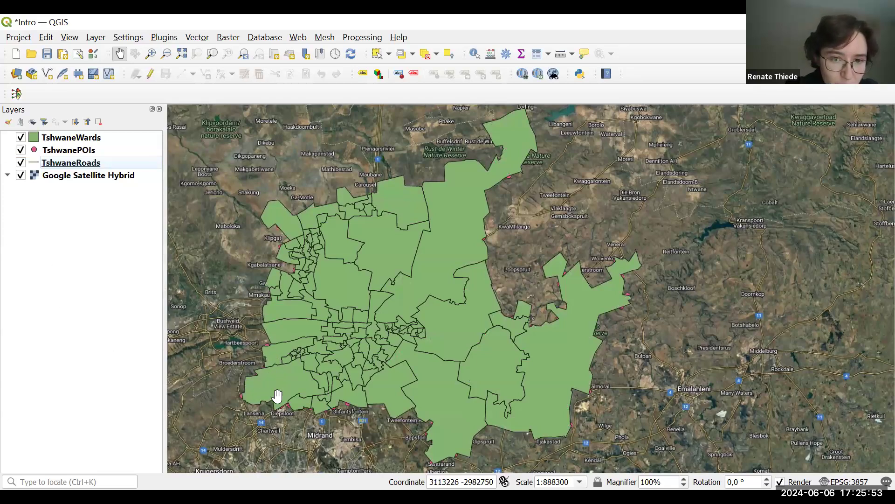
{"action": "scroll", "coordinate": [303, 410], "scroll_direction": "up", "scroll_amount": 2}
{"action": "left_click_drag", "start_coordinate": [331, 338], "coordinate": [394, 327]}
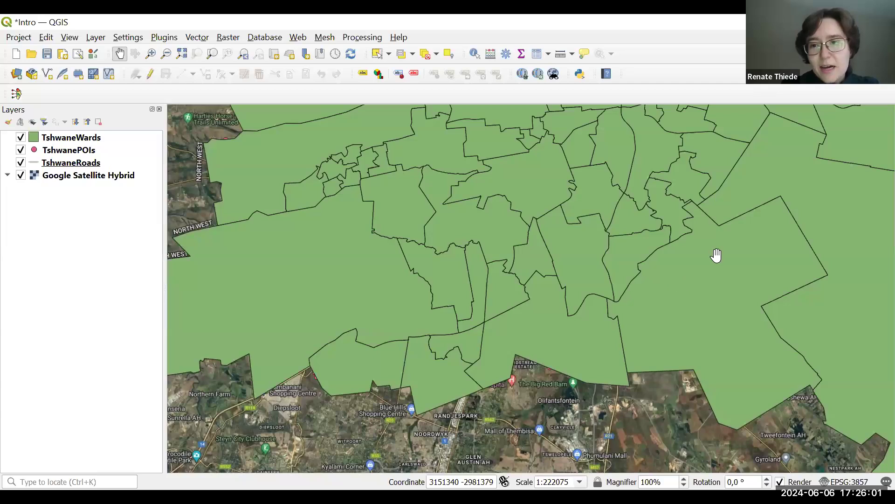
{"action": "scroll", "coordinate": [717, 255], "scroll_direction": "down", "scroll_amount": 2}
{"action": "left_click_drag", "start_coordinate": [791, 188], "coordinate": [590, 269]}
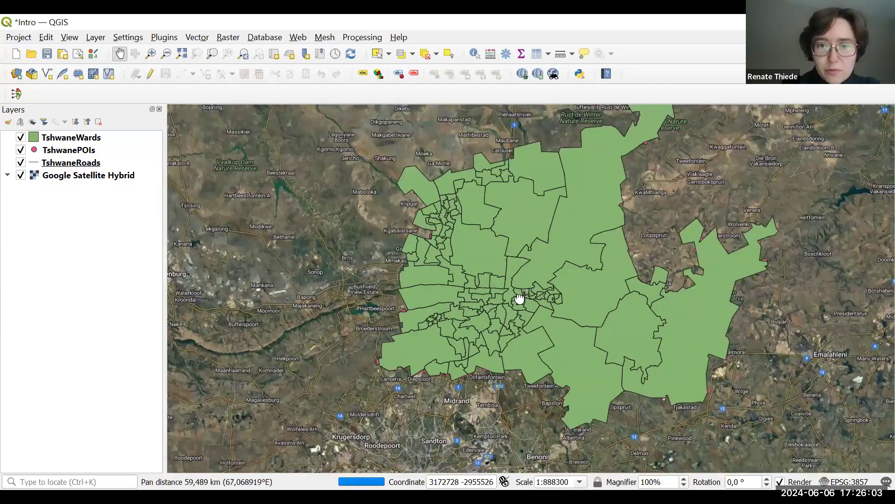
- Restore the layer order to TshwanePOIs, TshwaneRoads and TshwaneWards above Google Satellite Hybrid, and recentre the map
{"action": "left_click_drag", "start_coordinate": [185, 167], "coordinate": [118, 197]}
{"action": "left_click", "coordinate": [69, 137]}
{"action": "left_click_drag", "start_coordinate": [69, 138], "coordinate": [76, 176]}
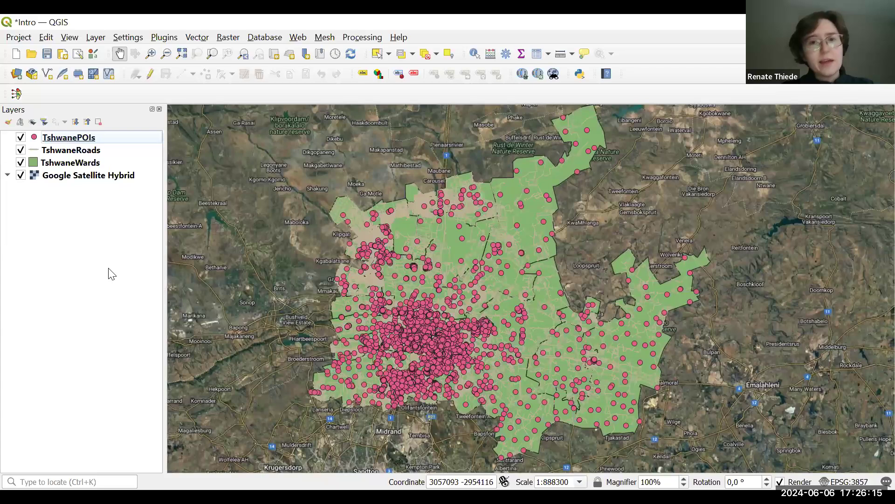
{"action": "left_click_drag", "start_coordinate": [491, 279], "coordinate": [462, 276]}
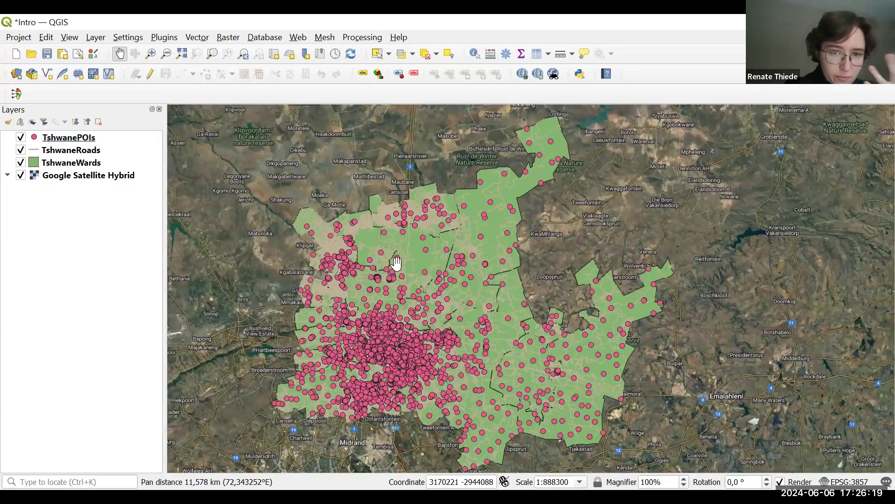
{"action": "left_click_drag", "start_coordinate": [285, 242], "coordinate": [297, 239]}
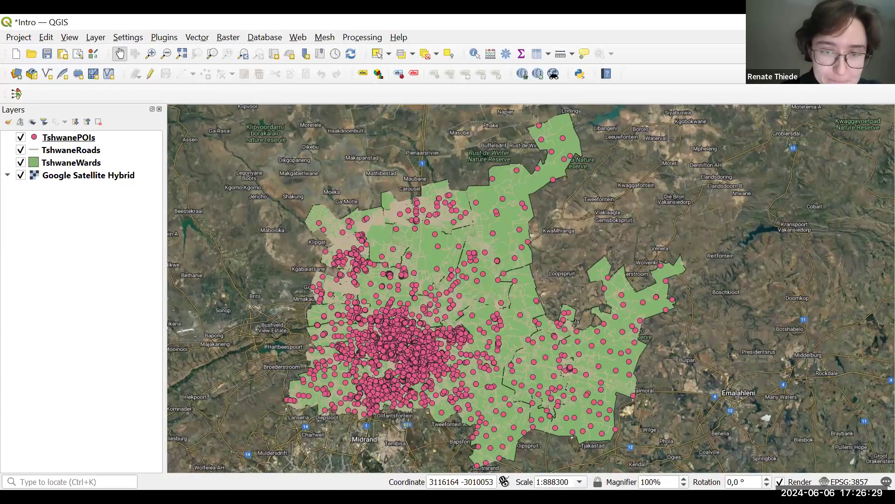
- Switch to PowerPoint, present the slides from slide 15 through "The Attribute Table" on slide 16, and end the show
{"action": "key", "text": "alt+Tab"}
{"action": "left_click", "coordinate": [81, 88]}
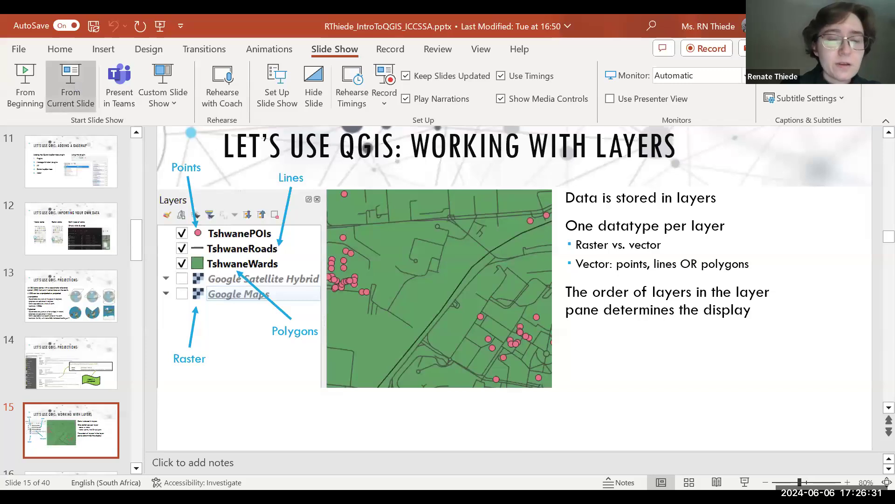
{"action": "key", "text": "Right"}
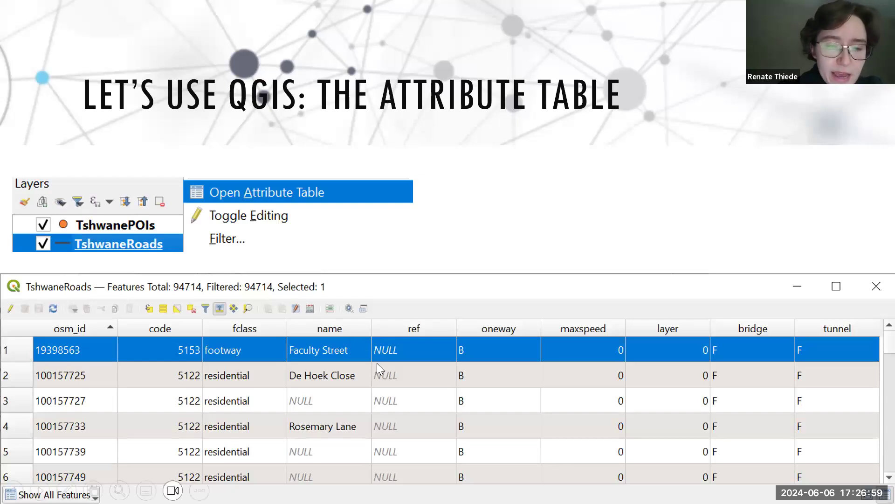
{"action": "key", "text": "Escape"}
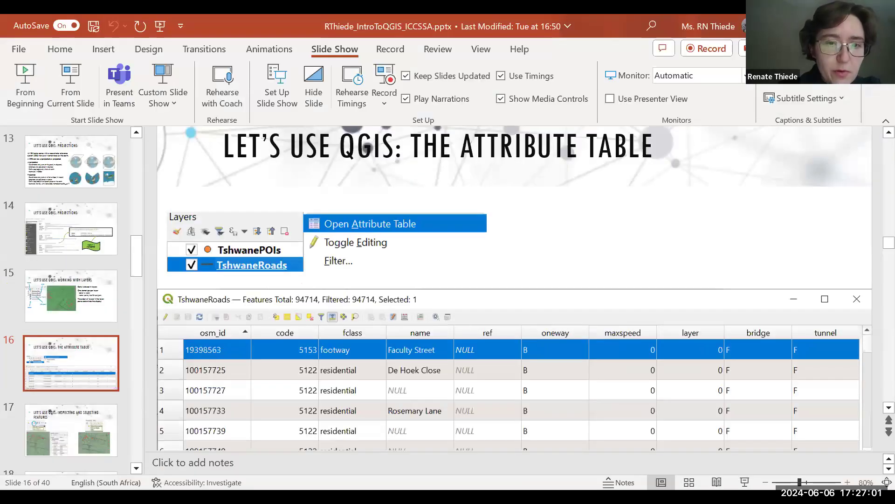
- Return to QGIS and select the TshwanePOIs layer to examine its attributes
{"action": "key", "text": "alt+Tab"}
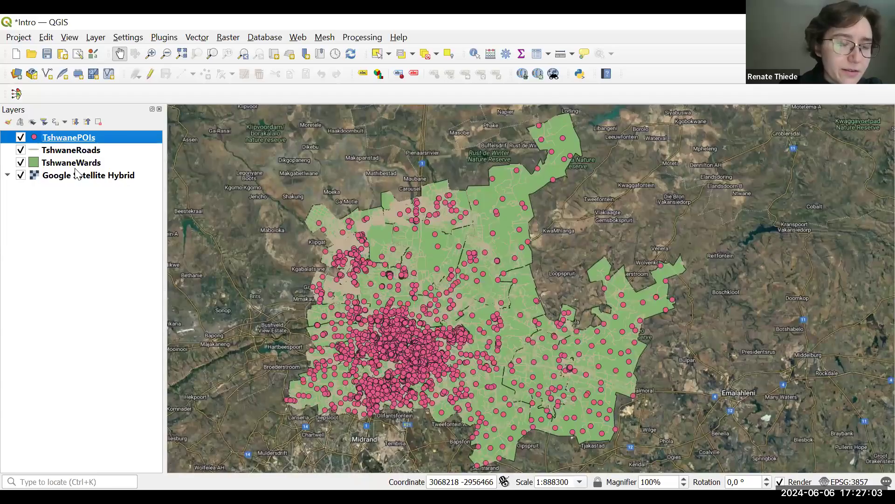
{"action": "left_click", "coordinate": [79, 162]}
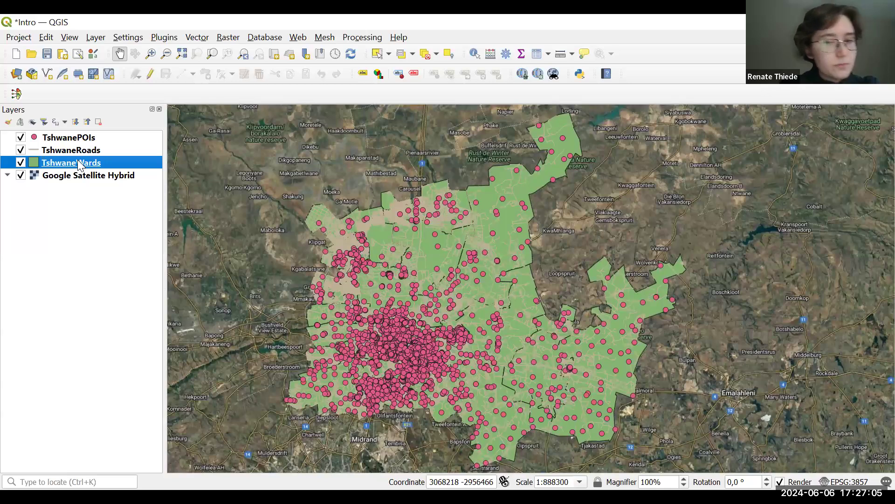
{"action": "left_click", "coordinate": [81, 138]}
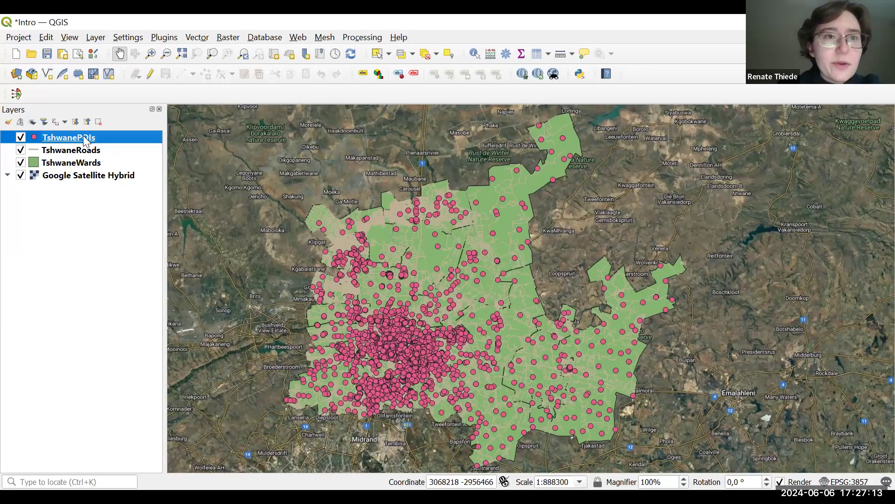
{"action": "double_click", "coordinate": [84, 136]}
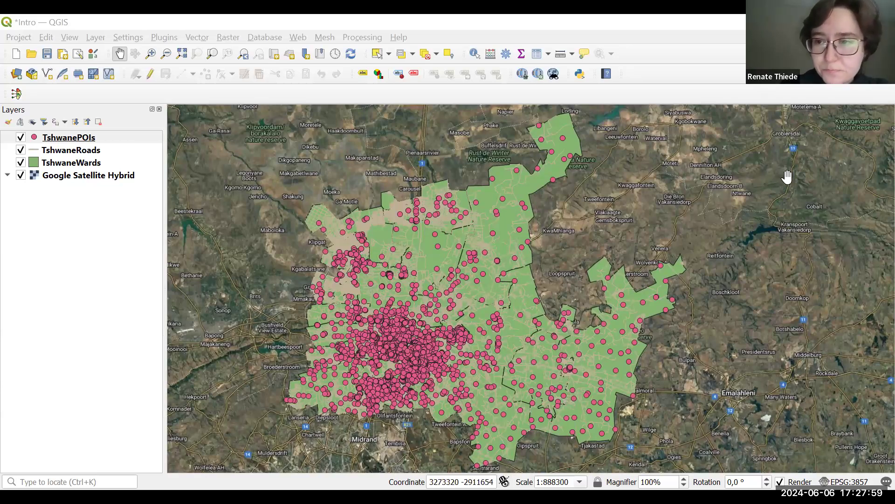
- Examine the attributes of the TshwaneRoads layer and of the TshwaneWards layer
{"action": "left_click", "coordinate": [102, 231]}
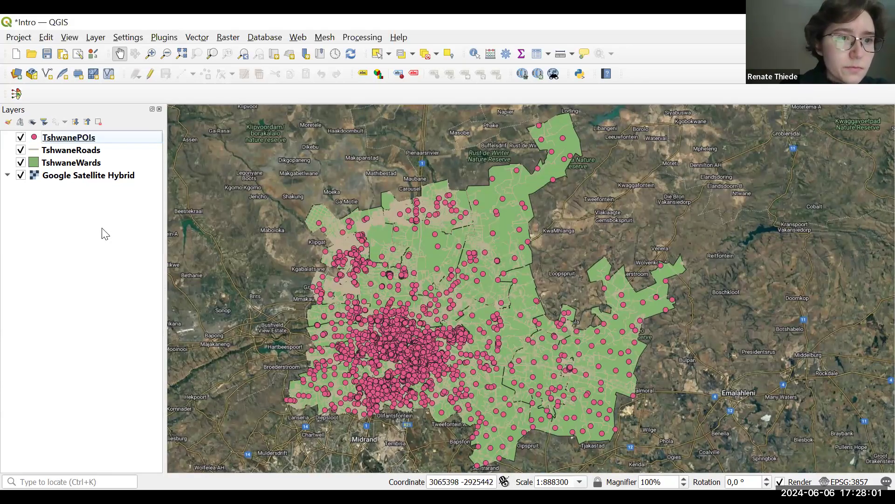
{"action": "left_click", "coordinate": [77, 155]}
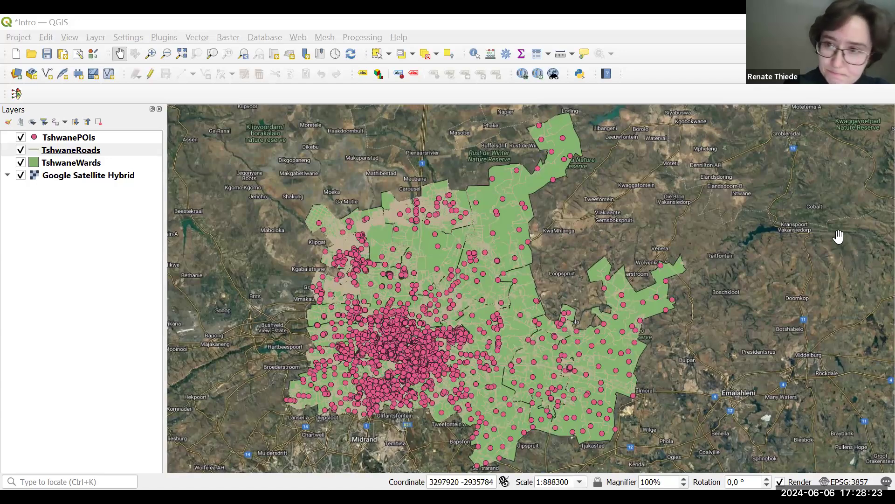
{"action": "left_click", "coordinate": [60, 160]}
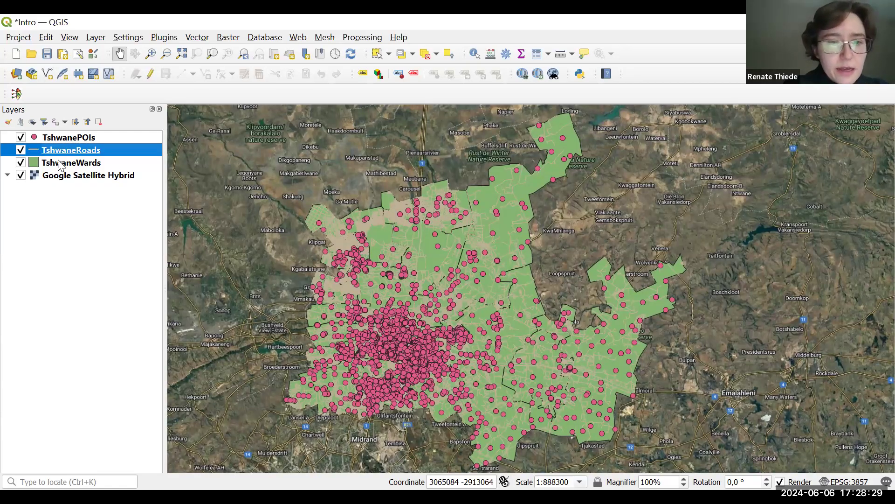
{"action": "double_click", "coordinate": [59, 161]}
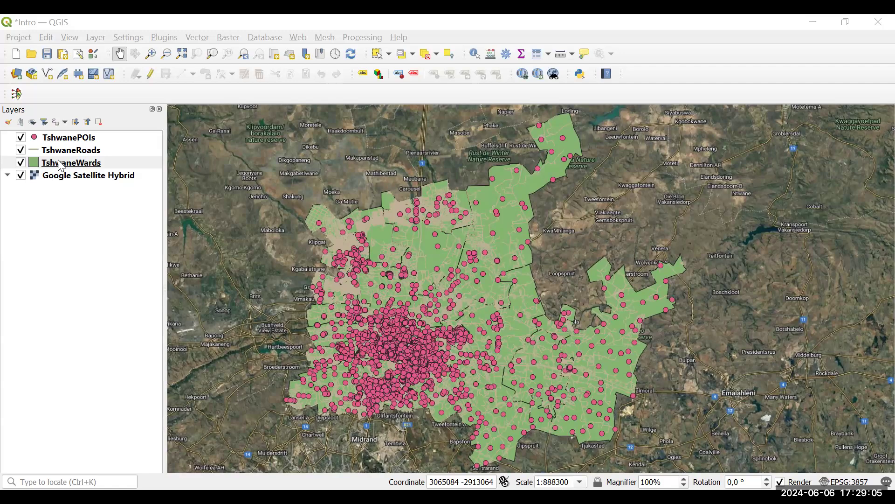
{"action": "left_click", "coordinate": [62, 165]}
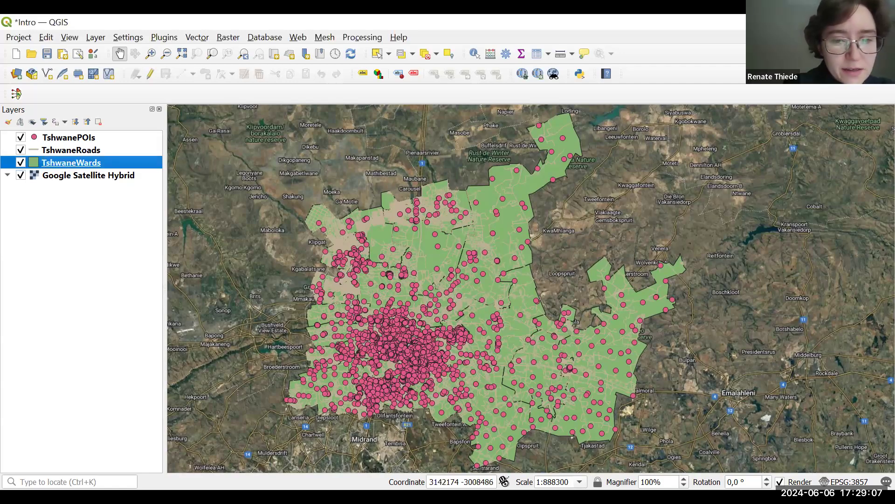
- Switch to PowerPoint and present slide 17, "Inspecting and Selecting Features"
{"action": "key", "text": "alt+Tab"}
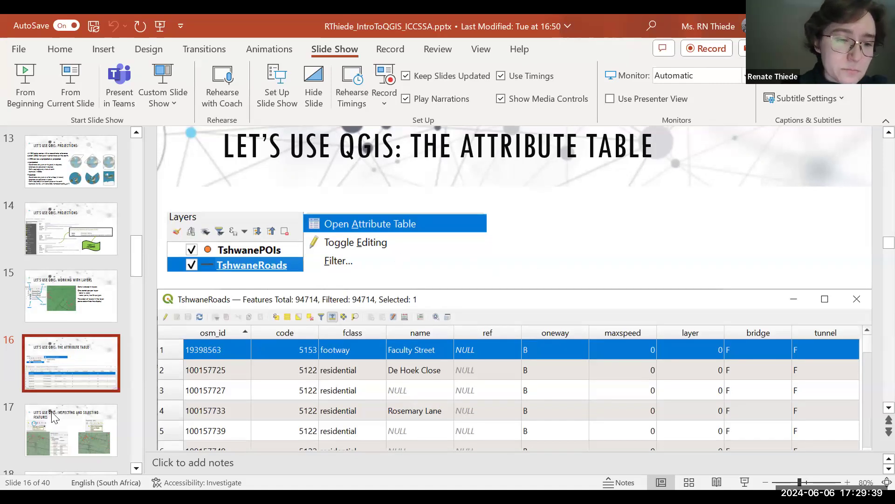
{"action": "left_click", "coordinate": [76, 422]}
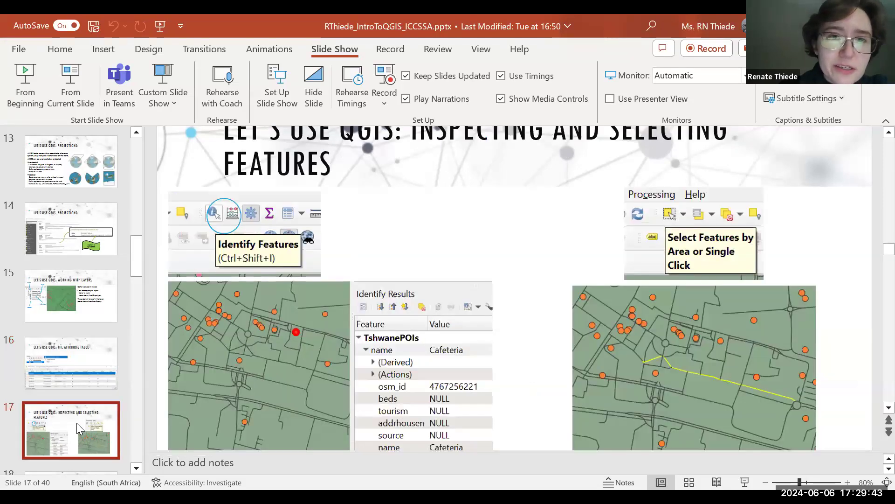
{"action": "left_click", "coordinate": [73, 83]}
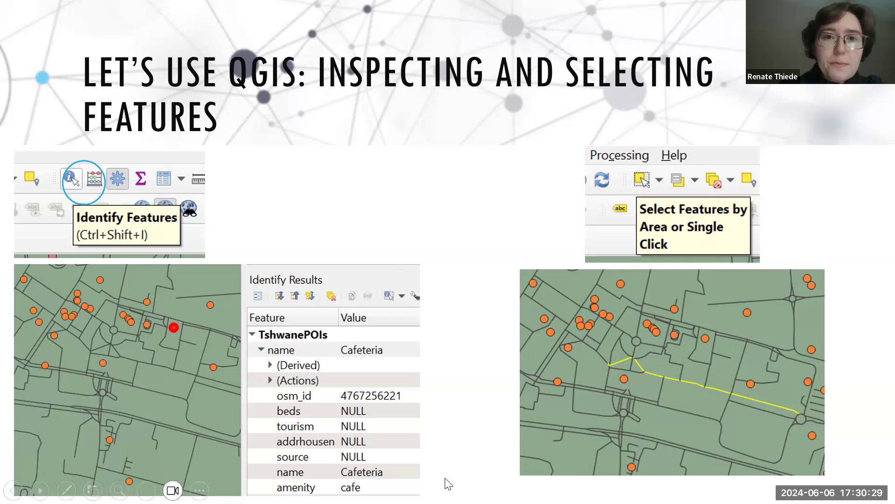
- Return to QGIS, restore its window from full screen and resize it over the presentation
{"action": "key", "text": "alt+Tab"}
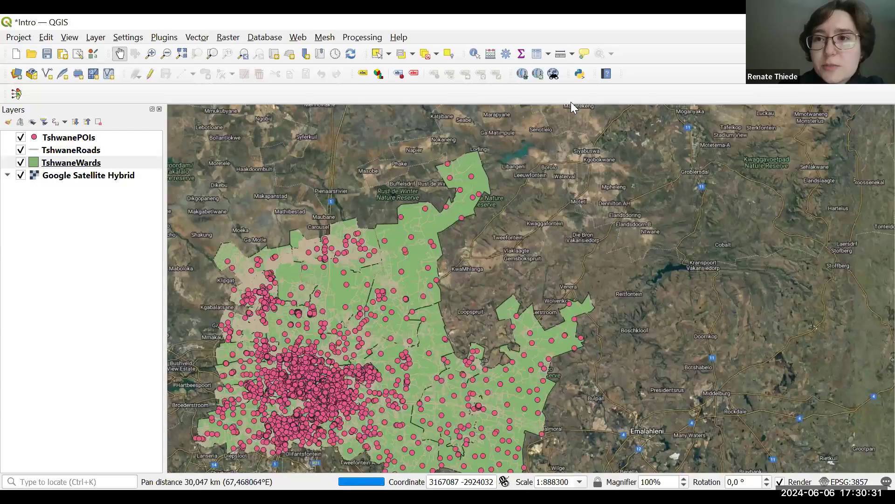
{"action": "double_click", "coordinate": [33, 22]}
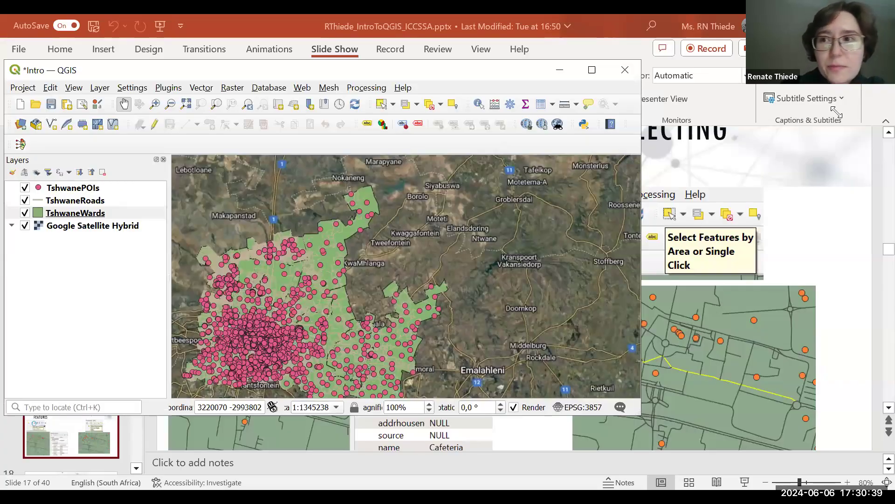
{"action": "left_click_drag", "start_coordinate": [642, 412], "coordinate": [894, 489]}
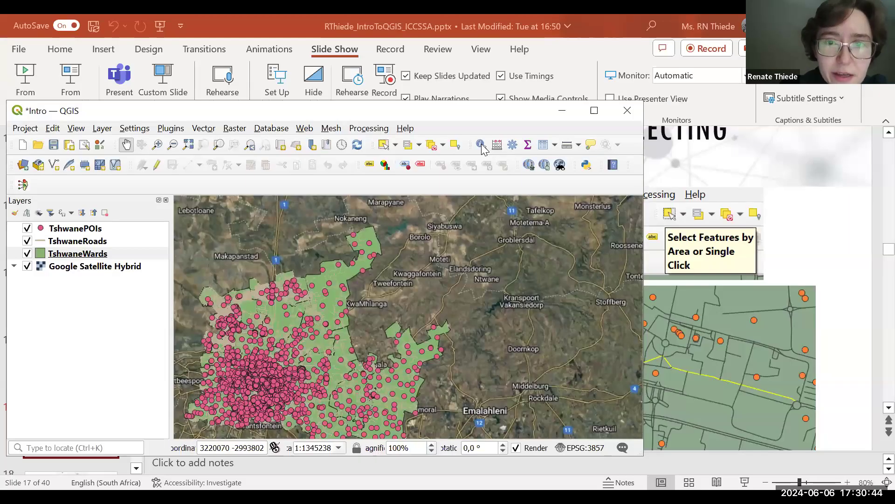
- Identify a ward of the TshwaneWards layer with the Identify Features tool, at an isolated point of interest
{"action": "left_click", "coordinate": [481, 143]}
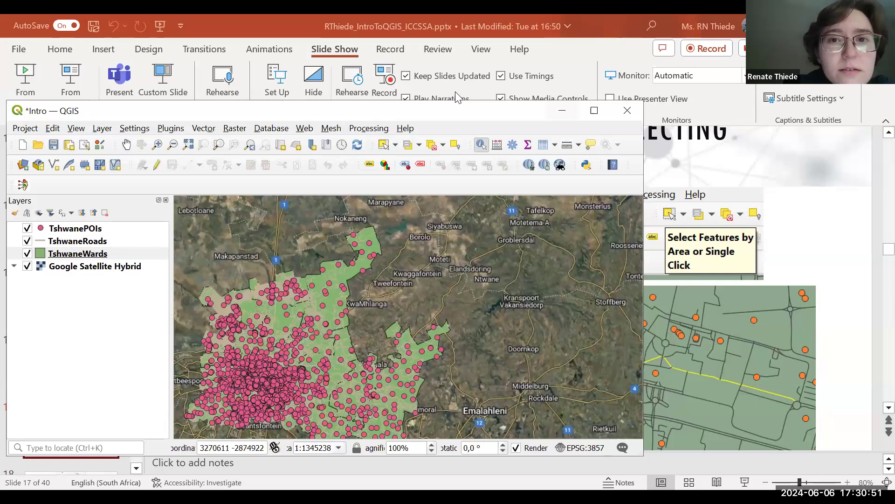
{"action": "left_click_drag", "start_coordinate": [455, 92], "coordinate": [454, 71]}
{"action": "scroll", "coordinate": [422, 373], "scroll_direction": "up", "scroll_amount": 3}
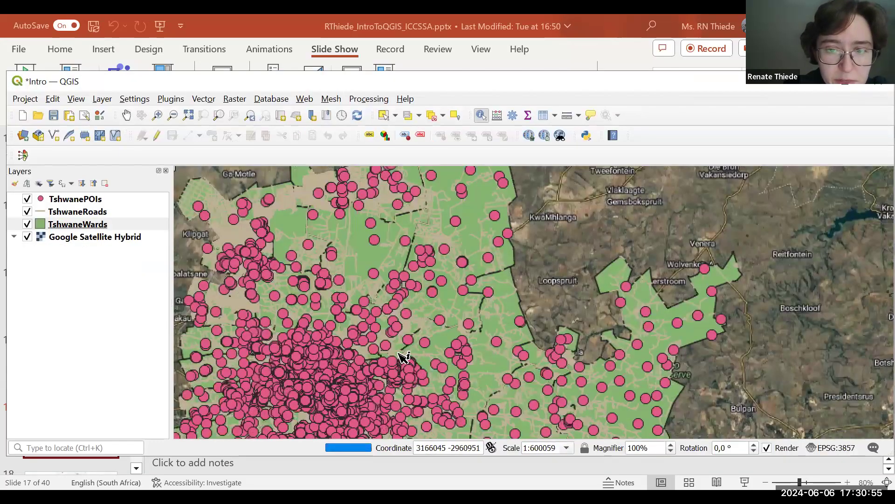
{"action": "scroll", "coordinate": [483, 338], "scroll_direction": "up", "scroll_amount": 1}
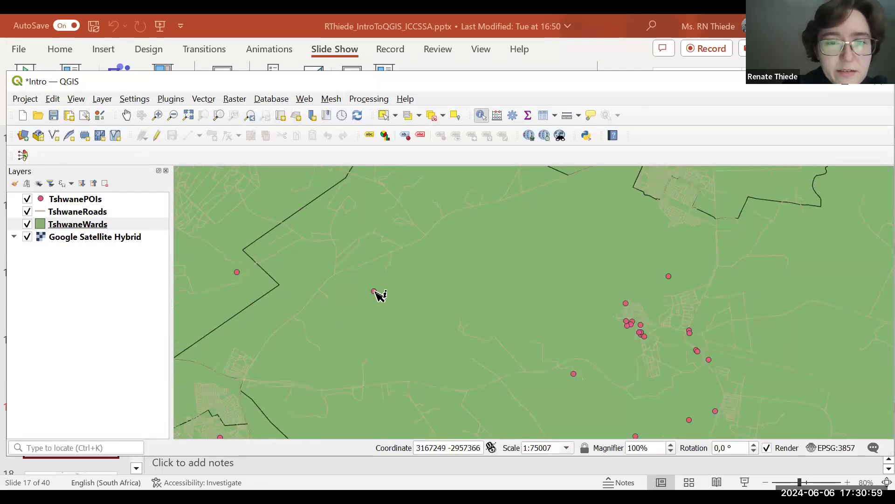
{"action": "left_click", "coordinate": [379, 296]}
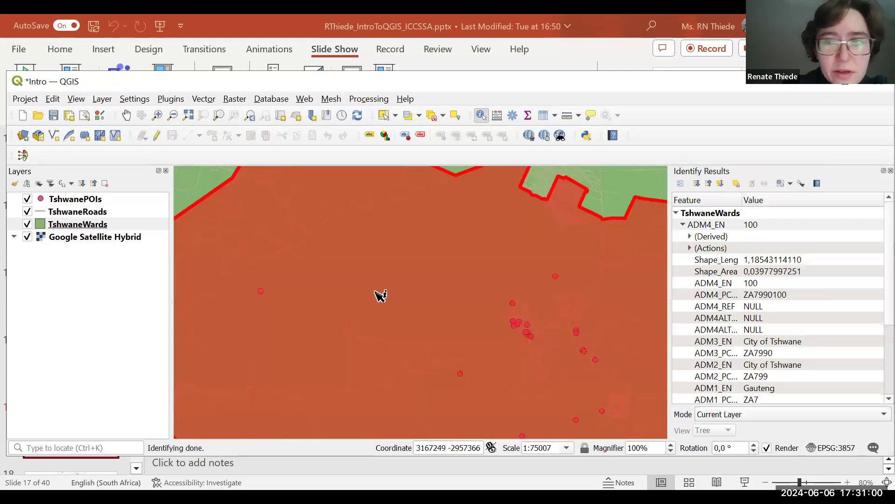
- Examine the attributes of the identified ward in the TshwaneWards layer
{"action": "left_click", "coordinate": [58, 225]}
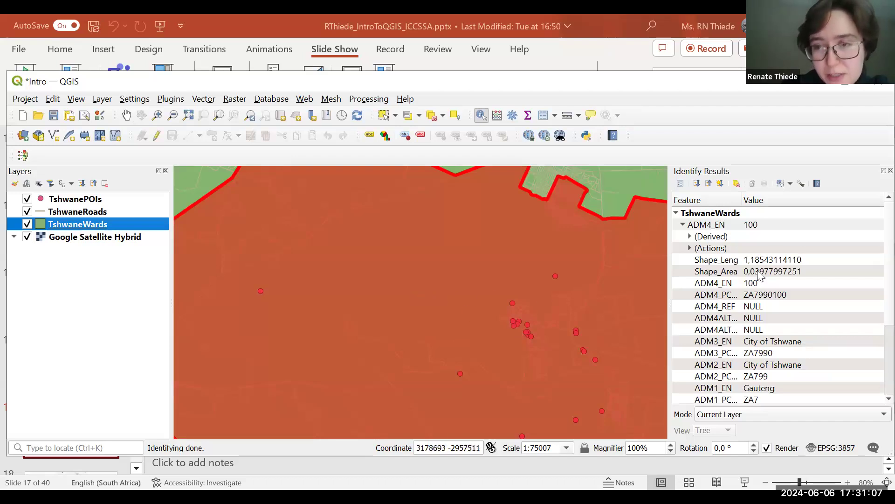
{"action": "scroll", "coordinate": [778, 322], "scroll_direction": "down", "scroll_amount": 1}
{"action": "scroll", "coordinate": [778, 322], "scroll_direction": "down", "scroll_amount": 2}
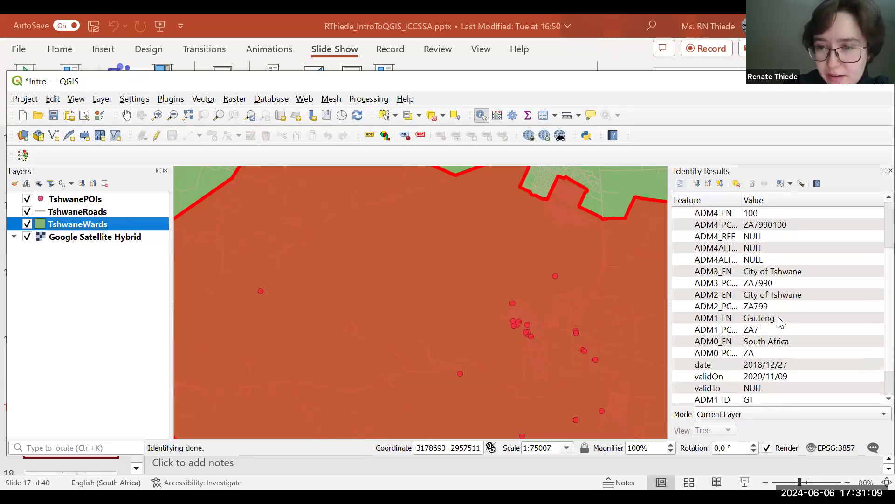
{"action": "scroll", "coordinate": [789, 283], "scroll_direction": "up", "scroll_amount": 3}
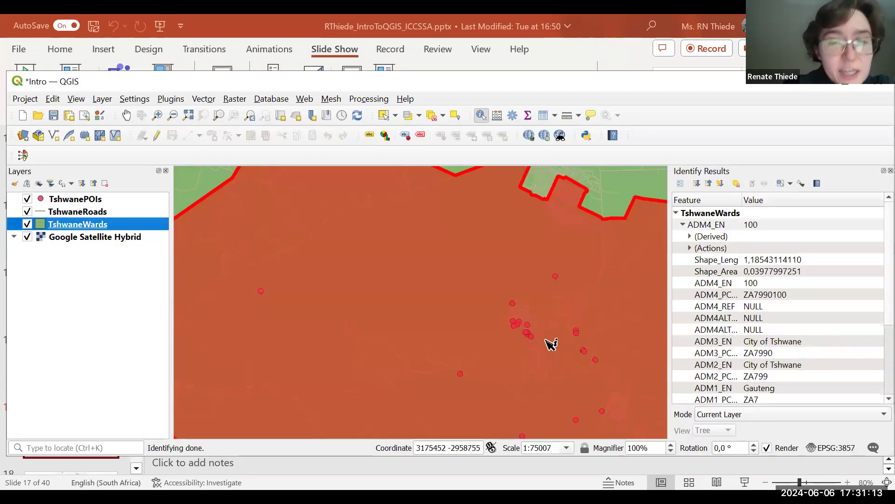
- Identify features of the TshwanePOIs layer at an empty spot, at the isolated western point and at two places in the dense cluster
{"action": "left_click", "coordinate": [76, 201]}
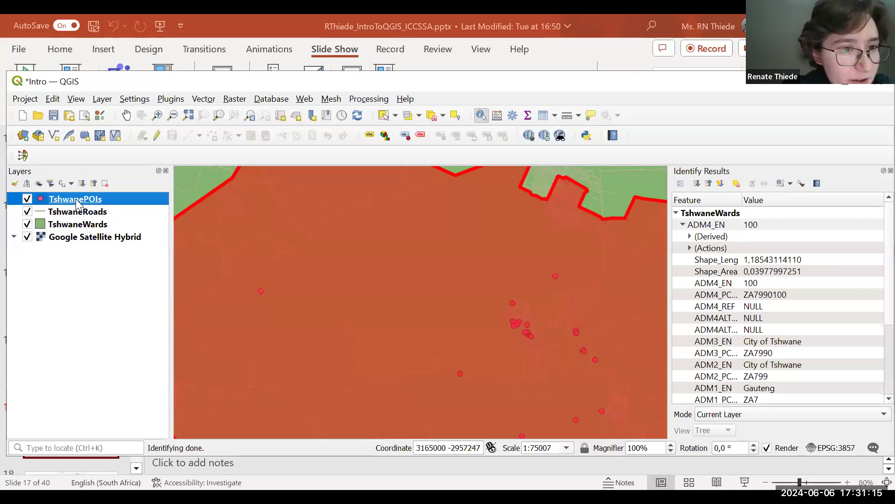
{"action": "left_click", "coordinate": [386, 304]}
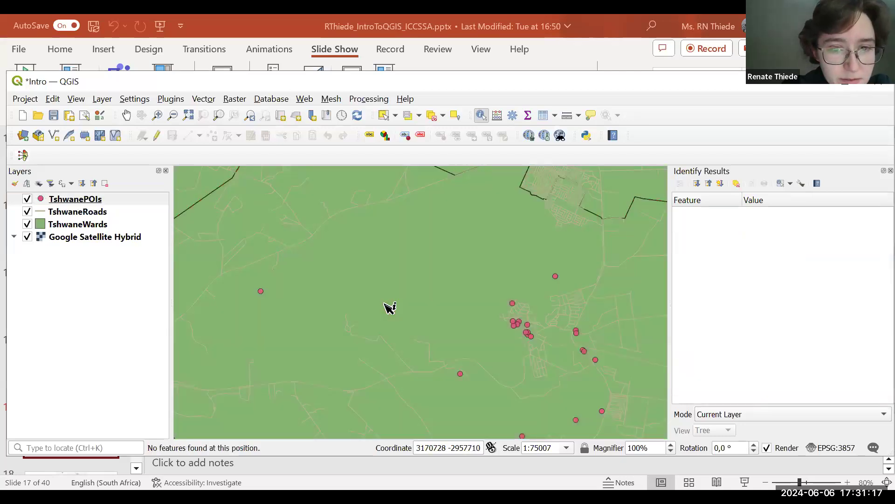
{"action": "left_click", "coordinate": [260, 293]}
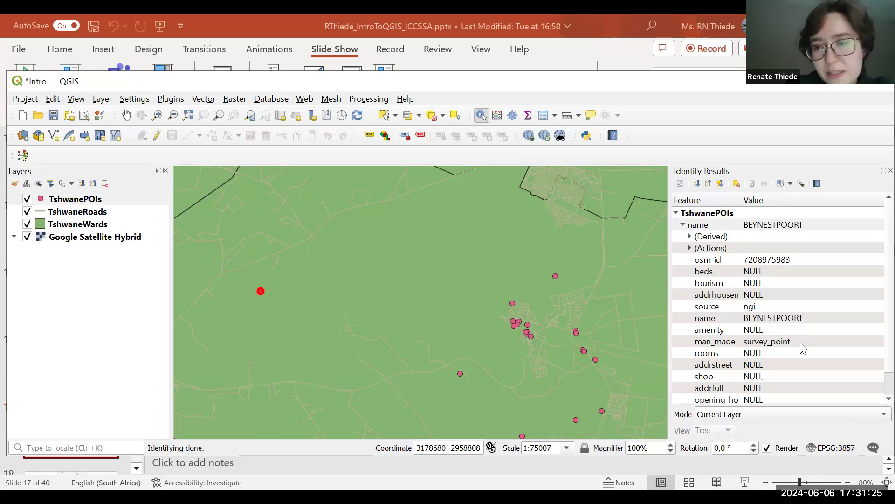
{"action": "scroll", "coordinate": [793, 333], "scroll_direction": "down", "scroll_amount": 1}
{"action": "scroll", "coordinate": [792, 331], "scroll_direction": "up", "scroll_amount": 1}
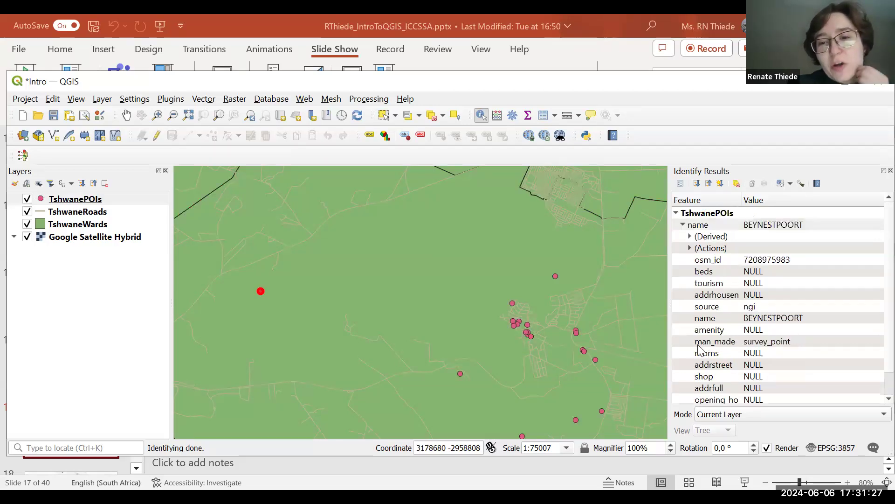
{"action": "left_click", "coordinate": [519, 327]}
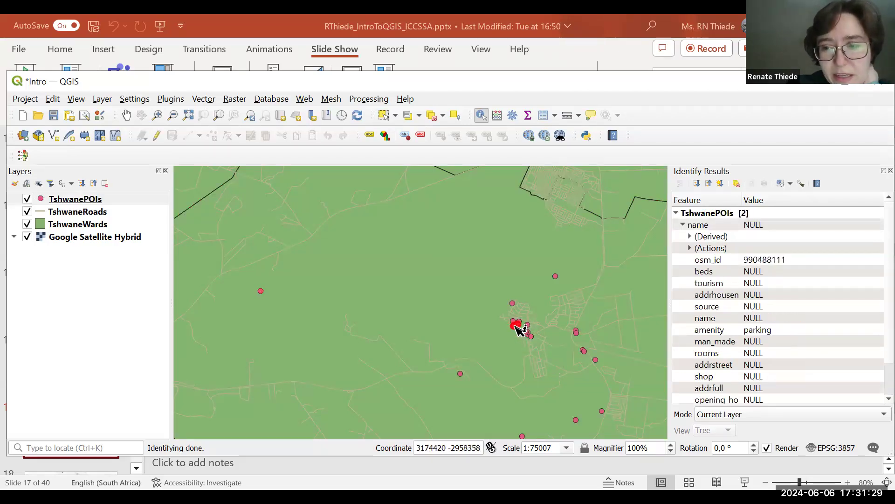
{"action": "scroll", "coordinate": [793, 334], "scroll_direction": "down", "scroll_amount": 1}
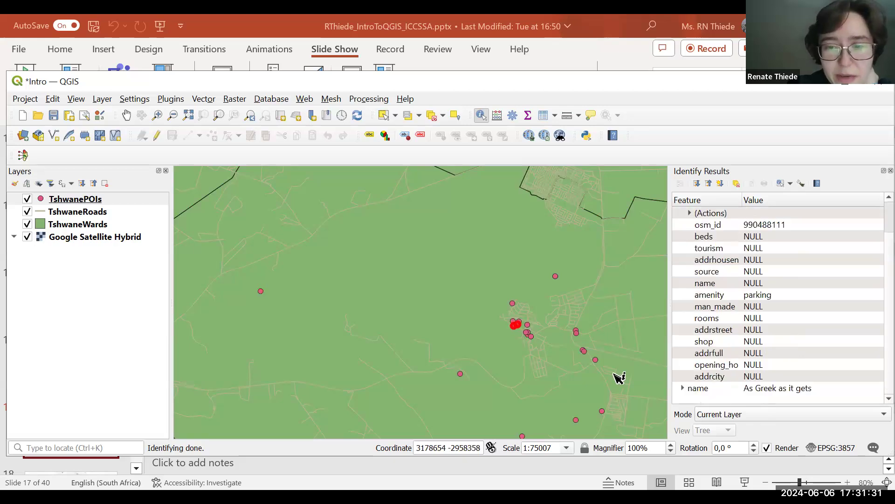
{"action": "left_click", "coordinate": [532, 337]}
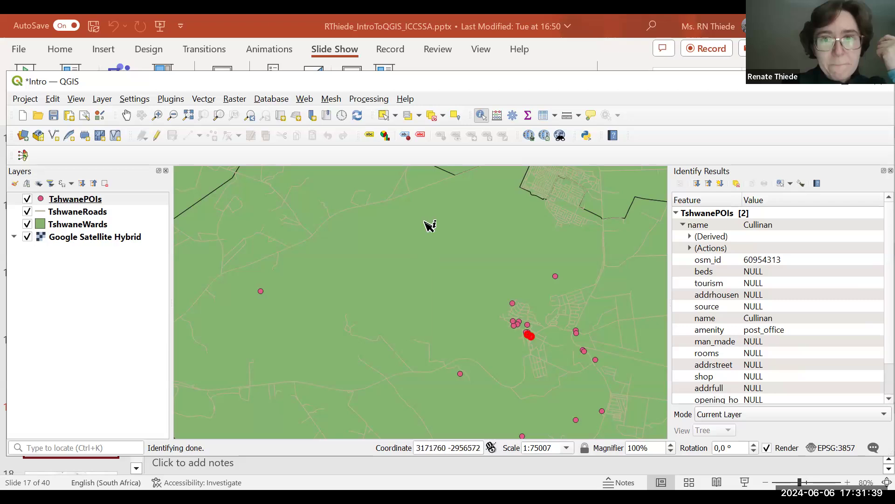
- Select single points of the TshwanePOIs layer one after the other with the Select Features tool: one northeast of the cluster, one at its northern edge
{"action": "left_click", "coordinate": [382, 117]}
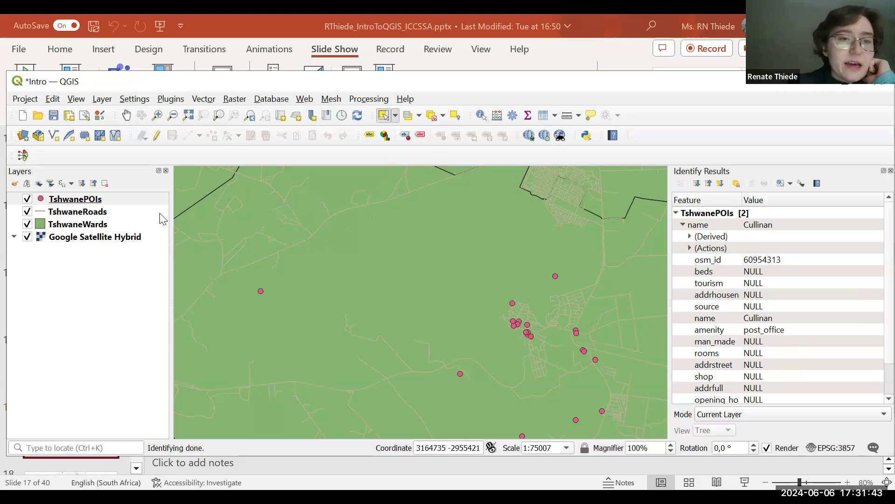
{"action": "left_click", "coordinate": [98, 199]}
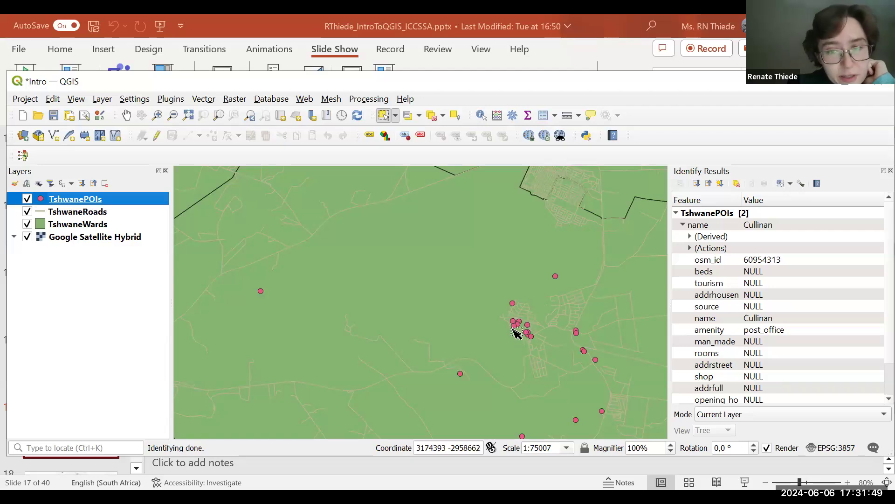
{"action": "left_click", "coordinate": [556, 276]}
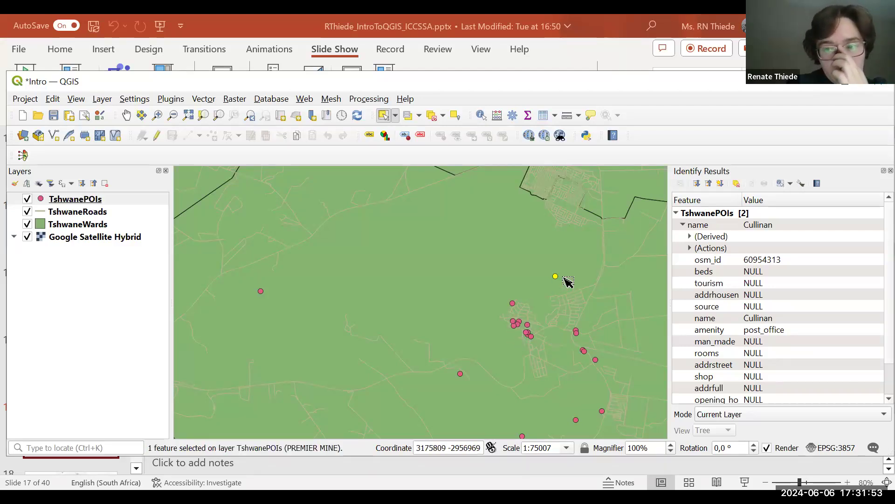
{"action": "left_click", "coordinate": [513, 304]}
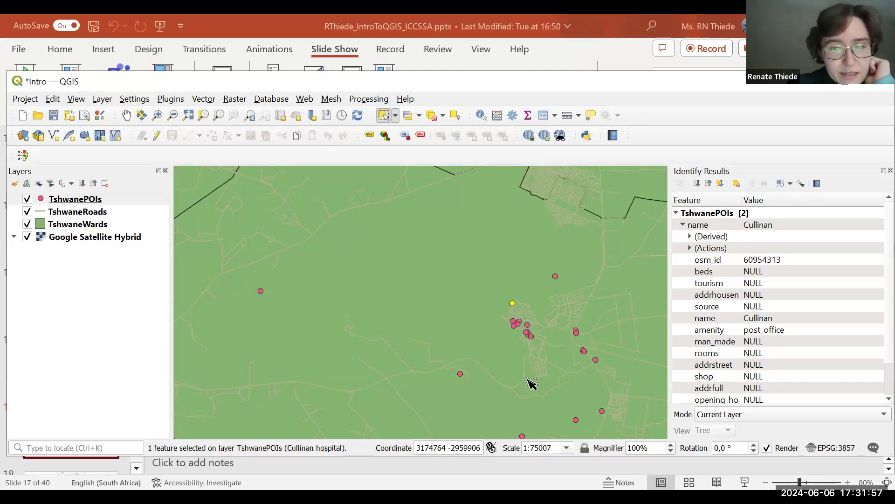
- Select the whole cluster of TshwanePOIs points with a selection rectangle, clearing the selection and repeating it
{"action": "left_click_drag", "start_coordinate": [500, 274], "coordinate": [611, 370]}
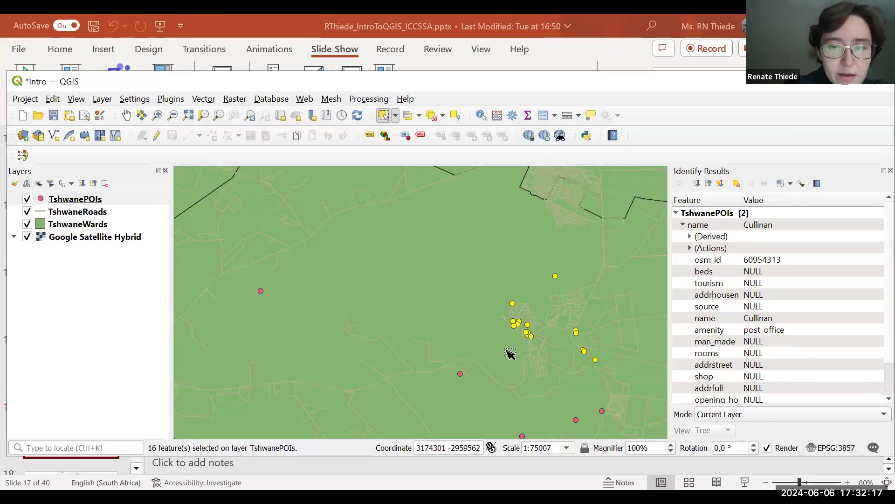
{"action": "left_click", "coordinate": [531, 279]}
{"action": "left_click_drag", "start_coordinate": [496, 262], "coordinate": [618, 381]}
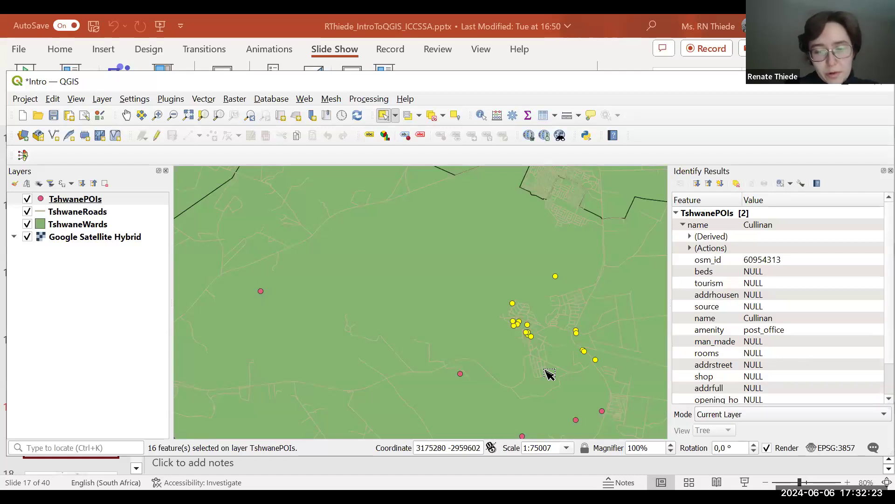
{"action": "left_click", "coordinate": [466, 321]}
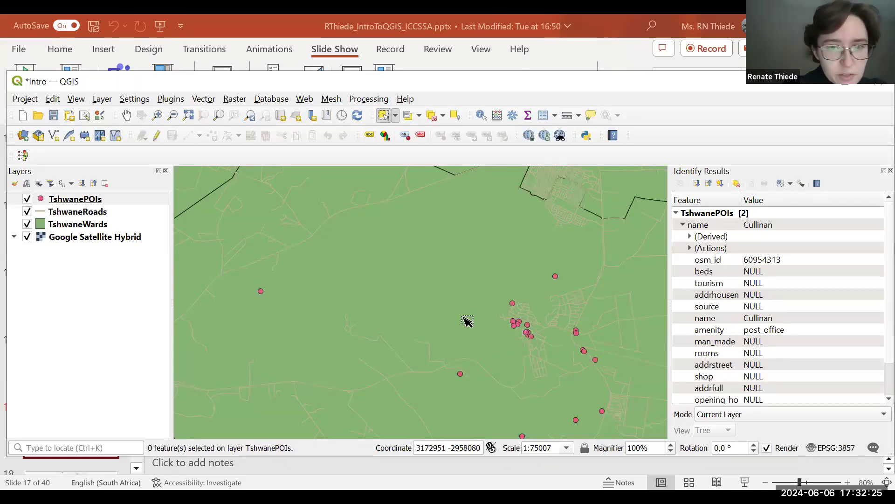
{"action": "left_click_drag", "start_coordinate": [485, 258], "coordinate": [614, 370]}
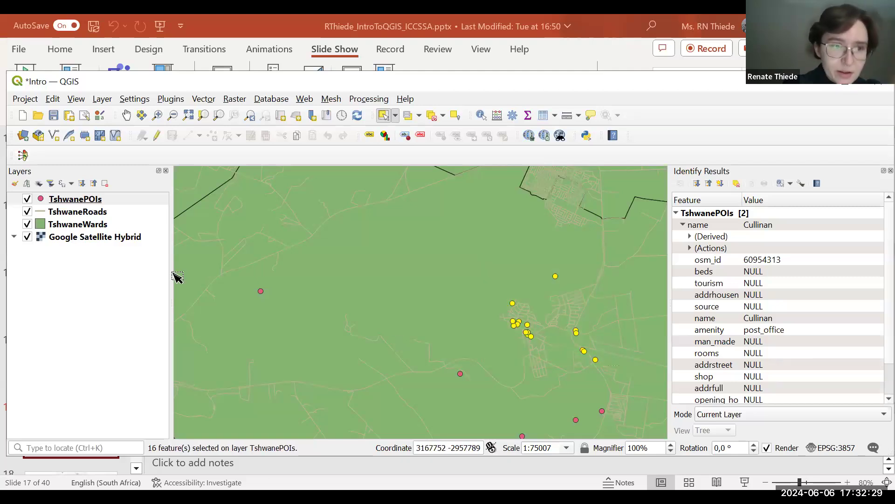
- Open the attribute table of the TshwanePOIs layer with the cluster's points still selected
{"action": "left_click", "coordinate": [83, 202]}
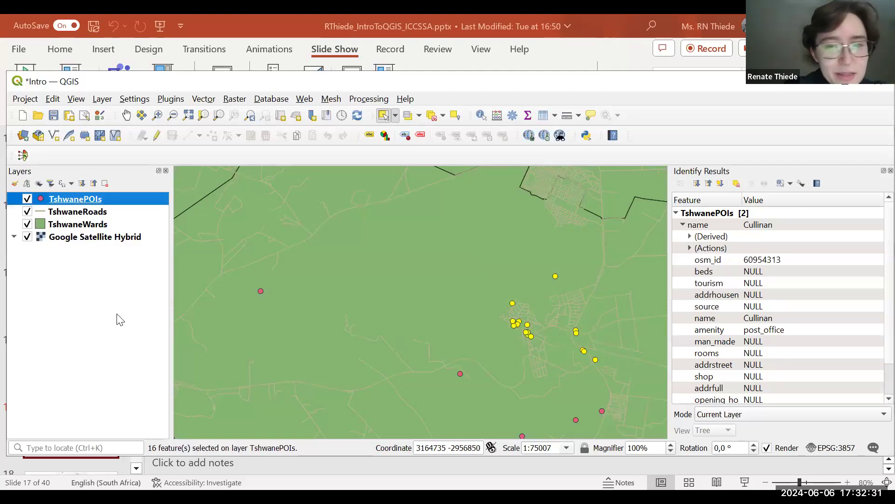
{"action": "key", "text": "F6"}
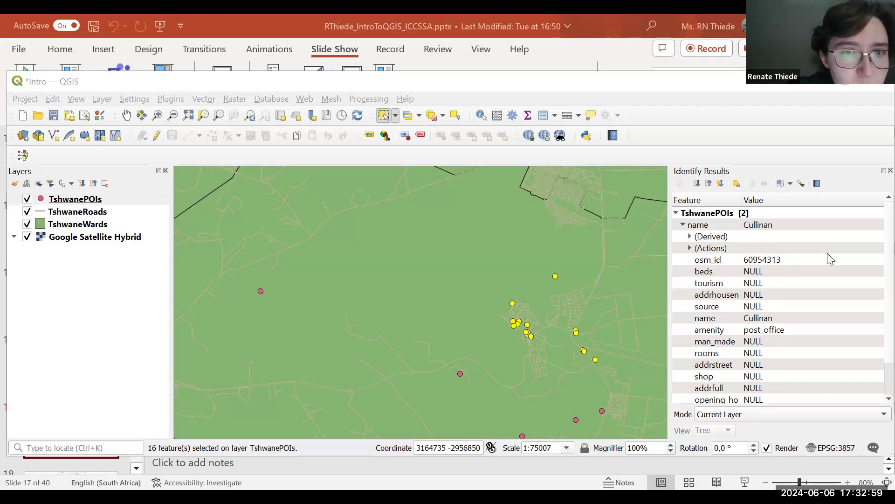
{"action": "left_click", "coordinate": [81, 200]}
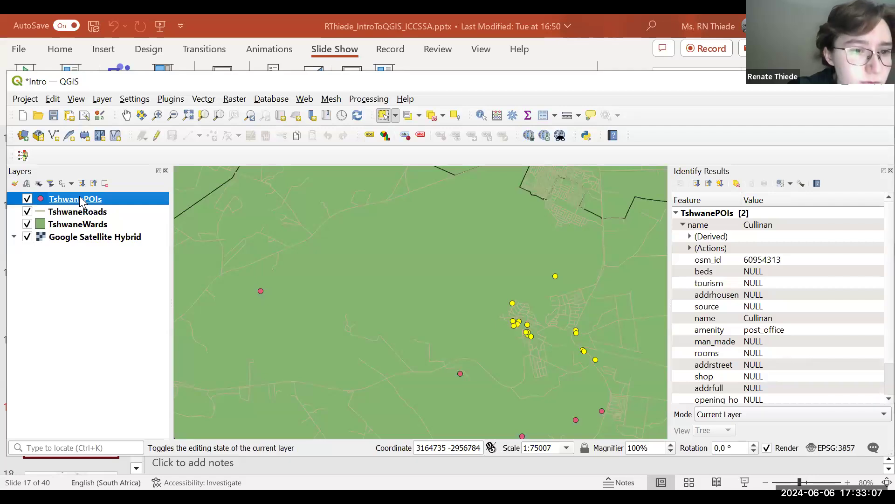
{"action": "double_click", "coordinate": [80, 197]}
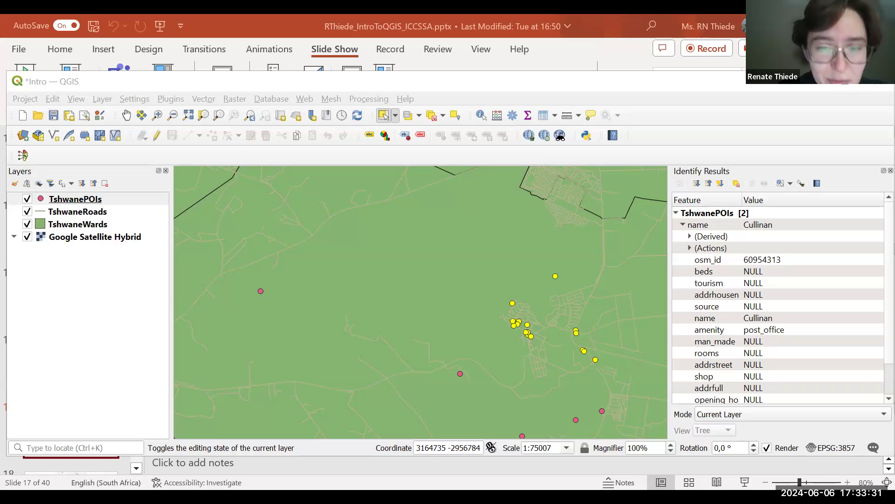
- Switch to PowerPoint, paste the captured TshwanePOIs attribute table below the title of slide 17 for viewing, and delete it again
{"action": "key", "text": "alt+Tab"}
{"action": "key", "text": "ctrl+v"}
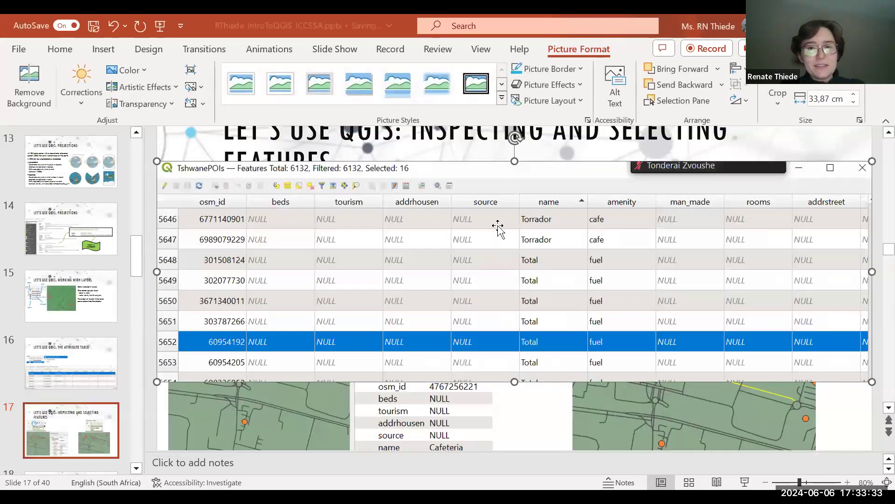
{"action": "left_click_drag", "start_coordinate": [479, 192], "coordinate": [475, 206]}
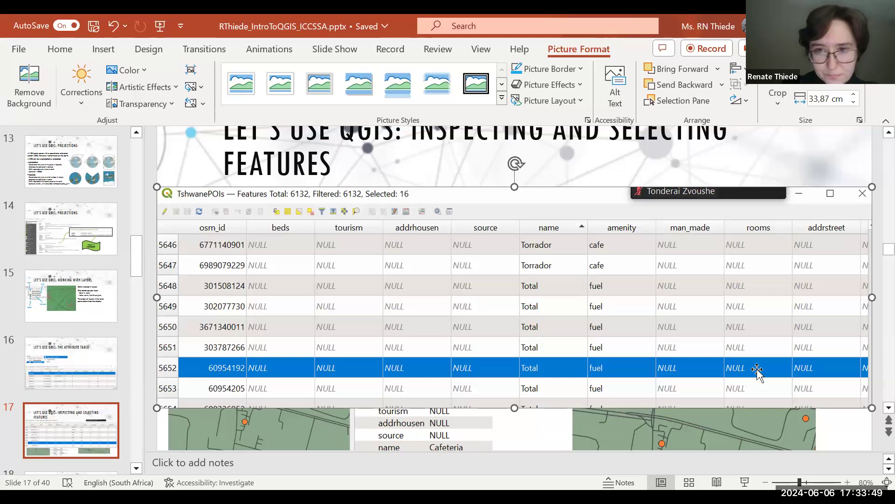
{"action": "key", "text": "Delete"}
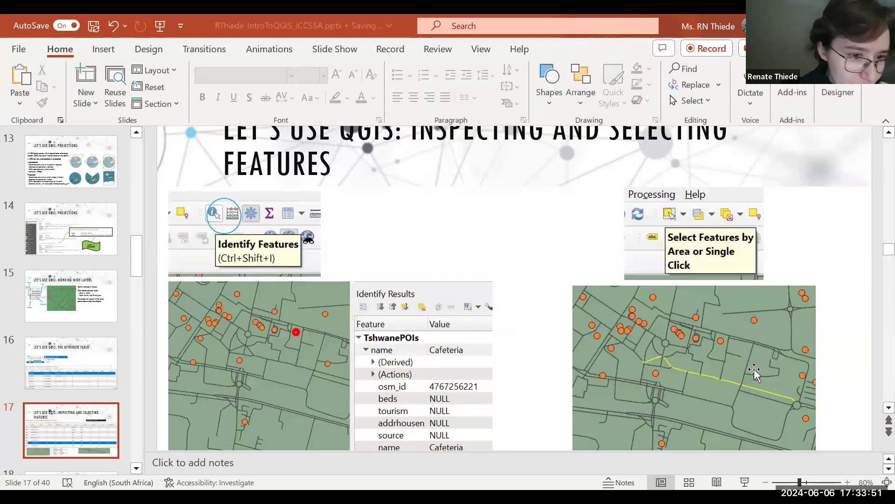
- Advance the presentation to slide 18, "Displaying Features"
{"action": "left_click", "coordinate": [101, 352]}
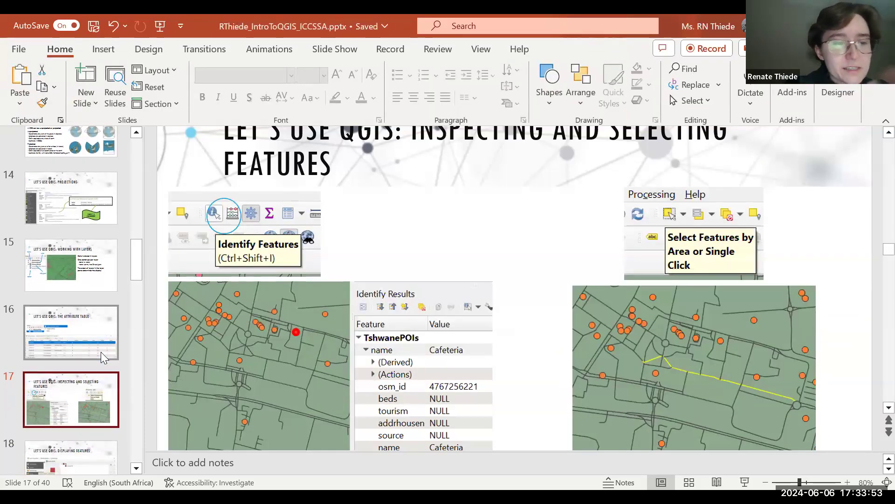
{"action": "scroll", "coordinate": [101, 352], "scroll_direction": "down", "scroll_amount": 1}
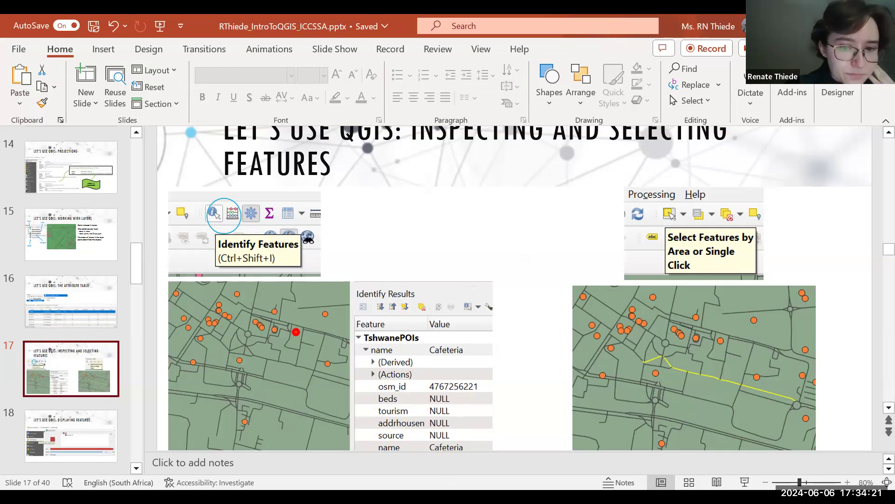
{"action": "key", "text": "Down"}
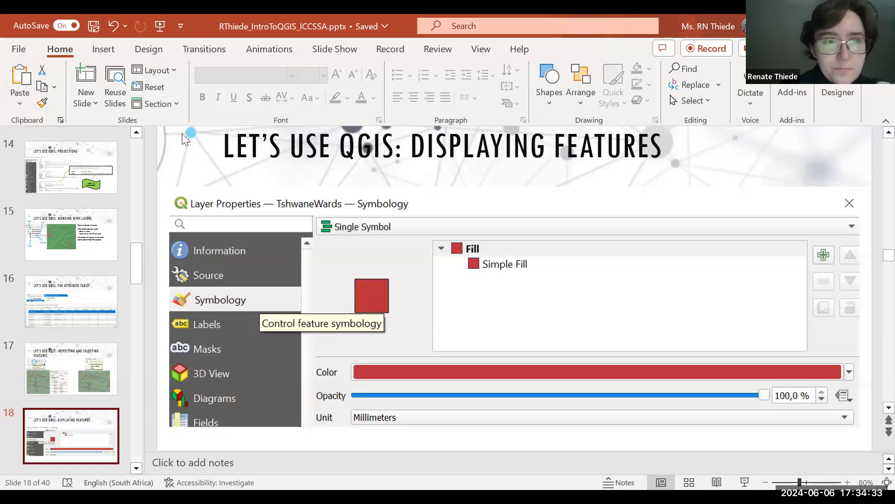
- Return to QGIS, deselect all features and close the identify results to view the whole Tshwane area
{"action": "key", "text": "alt+Tab"}
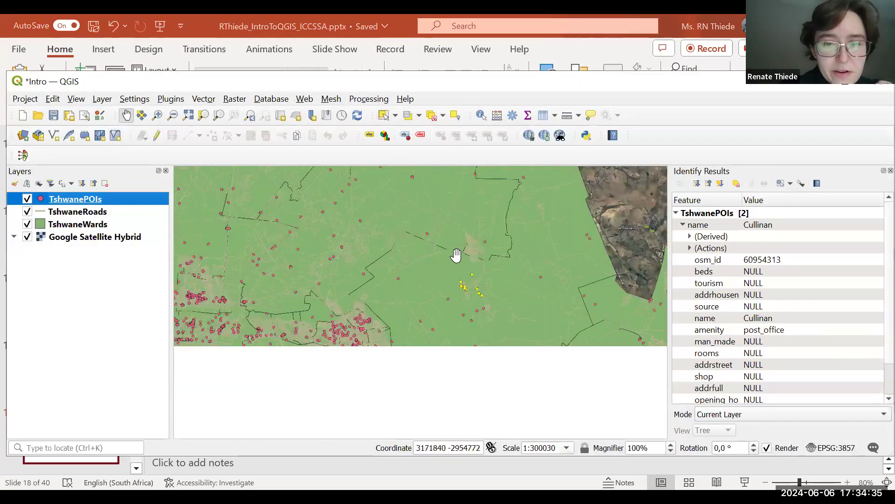
{"action": "left_click", "coordinate": [456, 255]}
{"action": "left_click", "coordinate": [433, 116]}
{"action": "left_click", "coordinate": [461, 231]}
{"action": "left_click_drag", "start_coordinate": [462, 231], "coordinate": [379, 274]}
{"action": "left_click_drag", "start_coordinate": [368, 295], "coordinate": [454, 266]}
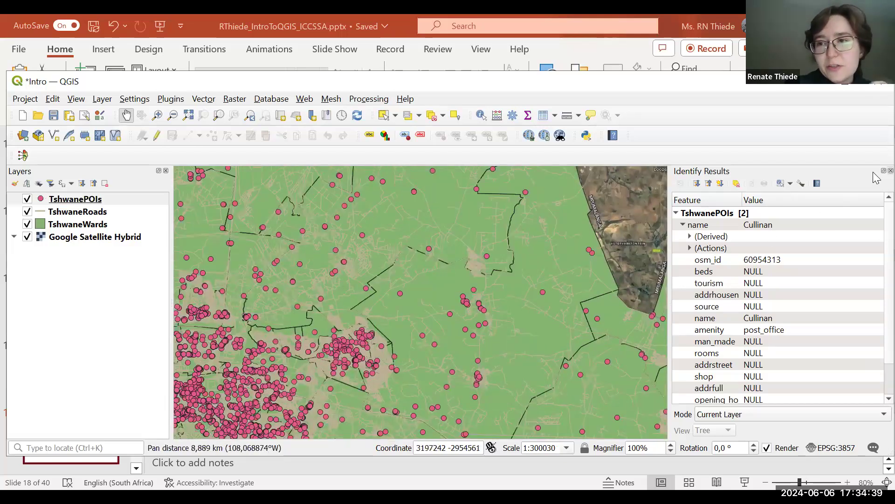
{"action": "left_click", "coordinate": [890, 171]}
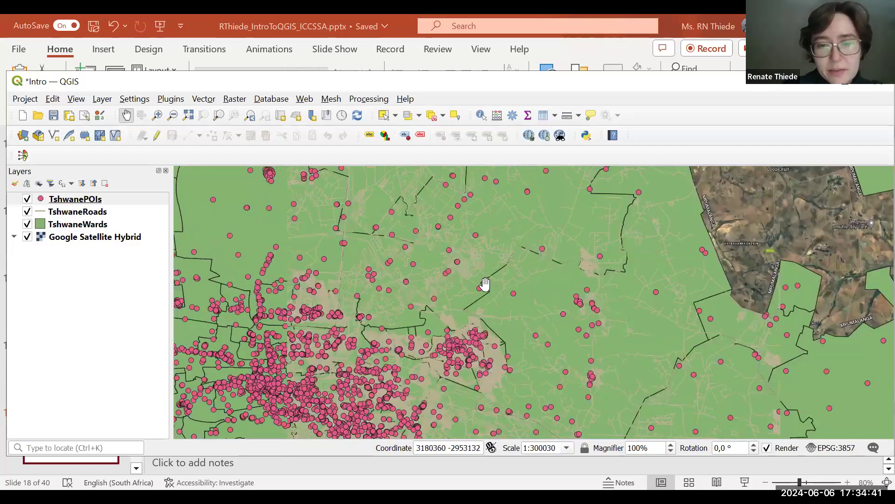
{"action": "scroll", "coordinate": [485, 283], "scroll_direction": "down", "scroll_amount": 1}
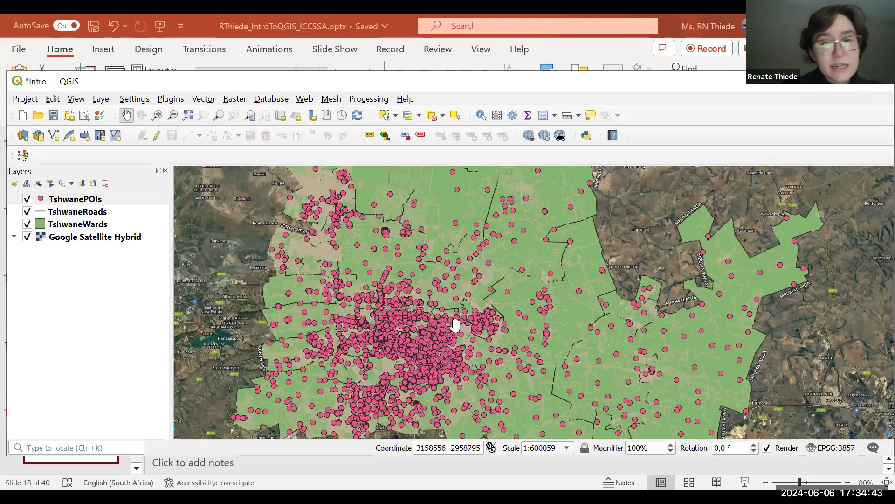
{"action": "left_click_drag", "start_coordinate": [455, 325], "coordinate": [472, 323]}
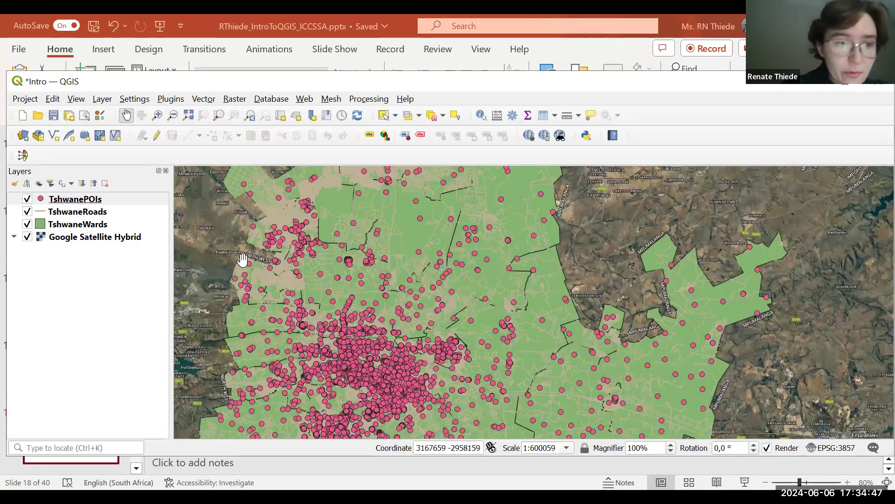
- Open the TshwaneRoads layer's properties, check slide 18, "Displaying Features", in PowerPoint, and return to QGIS
{"action": "left_click", "coordinate": [73, 213]}
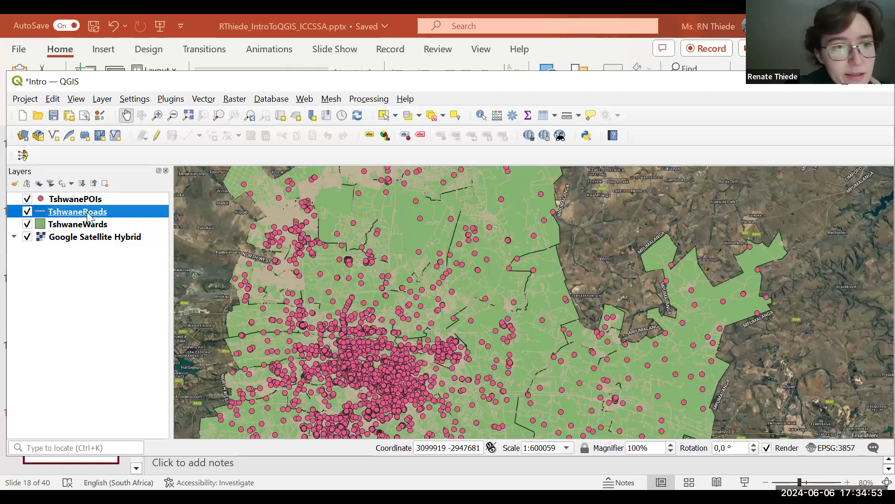
{"action": "double_click", "coordinate": [88, 214]}
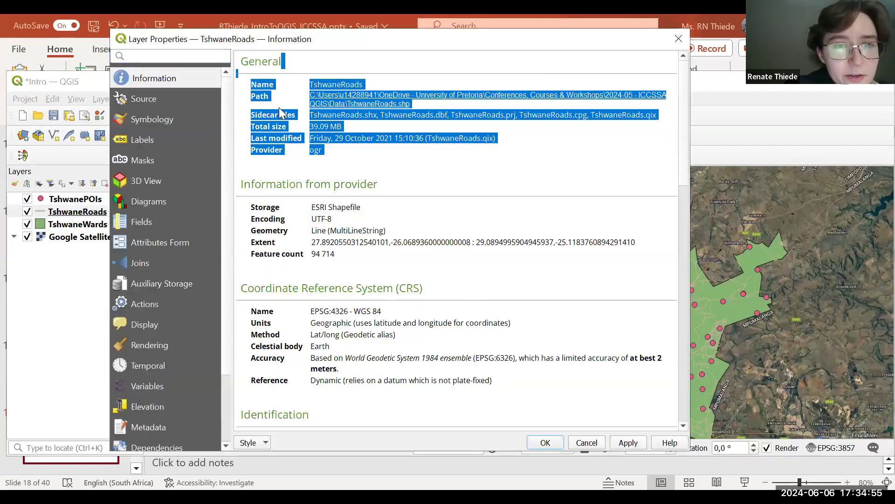
{"action": "left_click", "coordinate": [566, 301]}
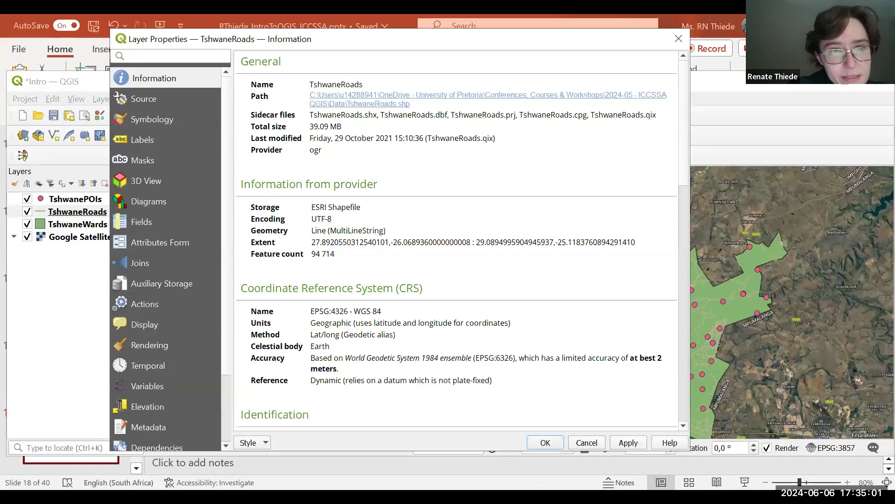
{"action": "key", "text": "alt+Tab"}
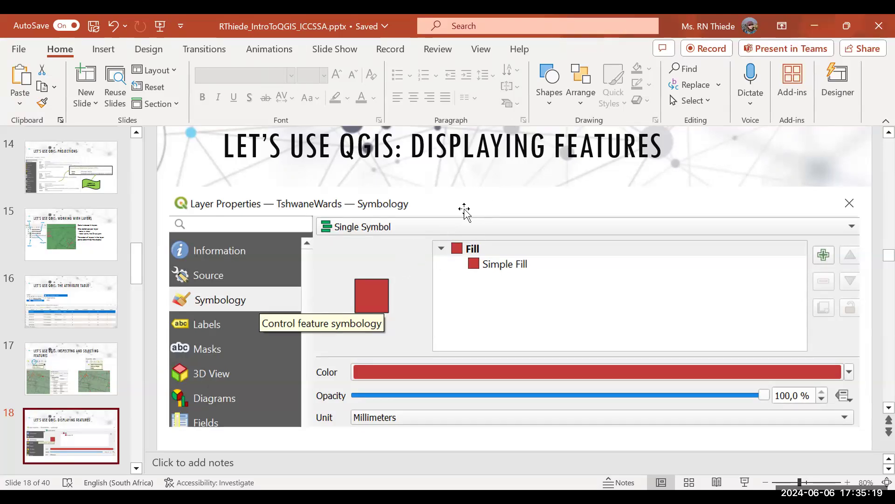
{"action": "key", "text": "alt+Tab"}
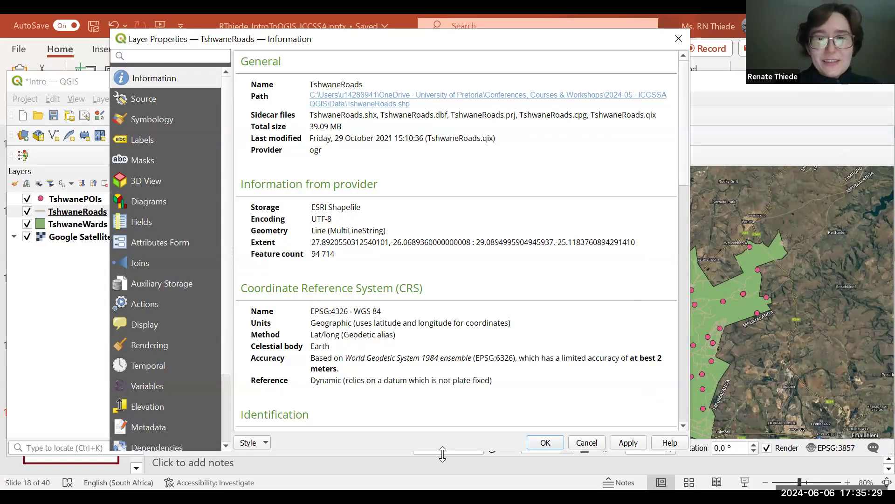
- Recolor the TshwaneRoads single line symbol to orange-red at 0,26 mm width and apply the symbology to the map
{"action": "left_click_drag", "start_coordinate": [443, 454], "coordinate": [496, 345]}
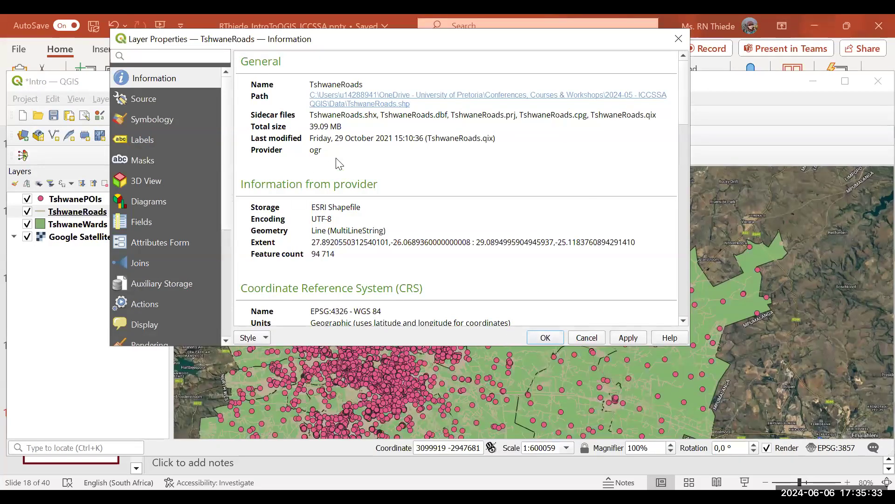
{"action": "left_click", "coordinate": [169, 118]}
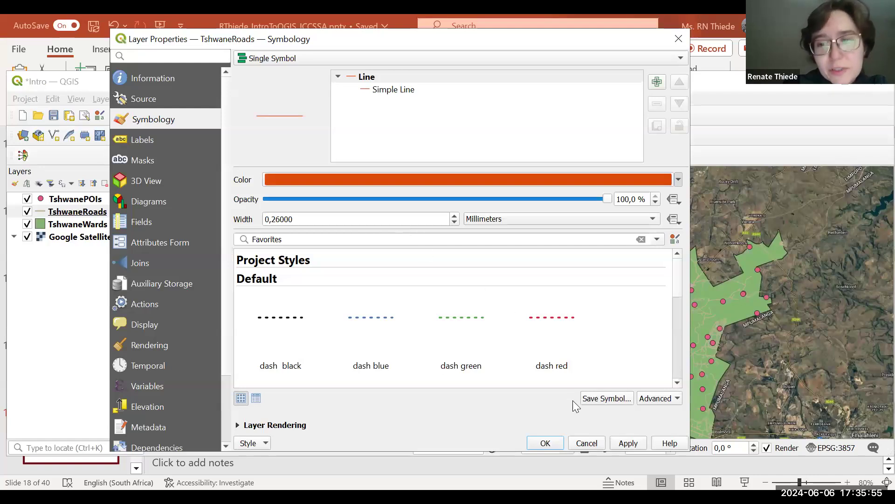
{"action": "left_click", "coordinate": [634, 443]}
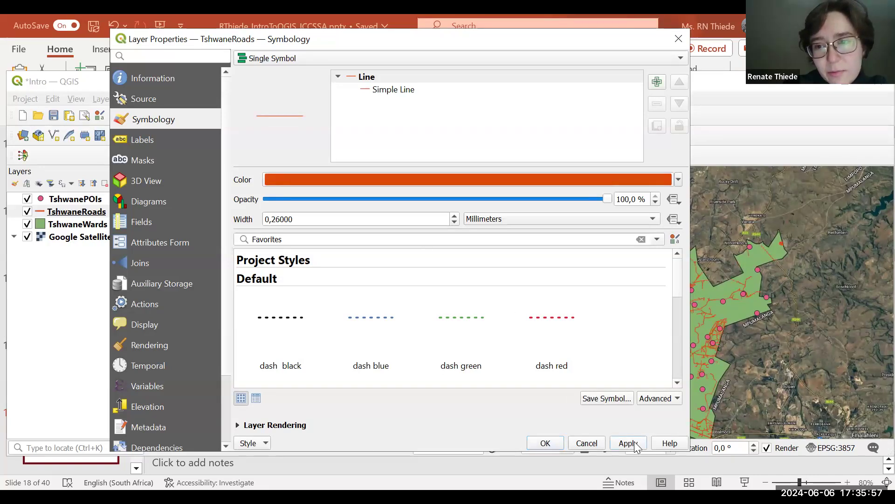
{"action": "left_click", "coordinate": [557, 441]}
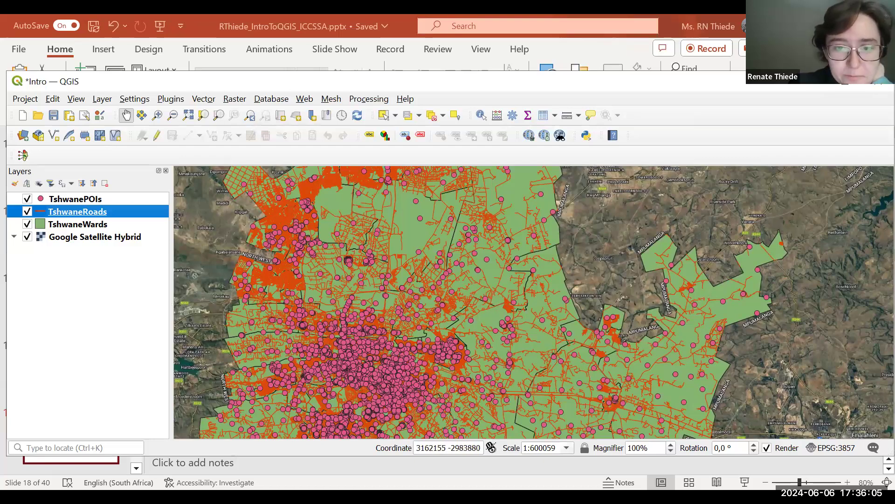
- Switch to PowerPoint, advance to slide 19 on graduated symbology for TshwaneWards, and return to QGIS
{"action": "key", "text": "alt+Tab"}
{"action": "key", "text": "Down"}
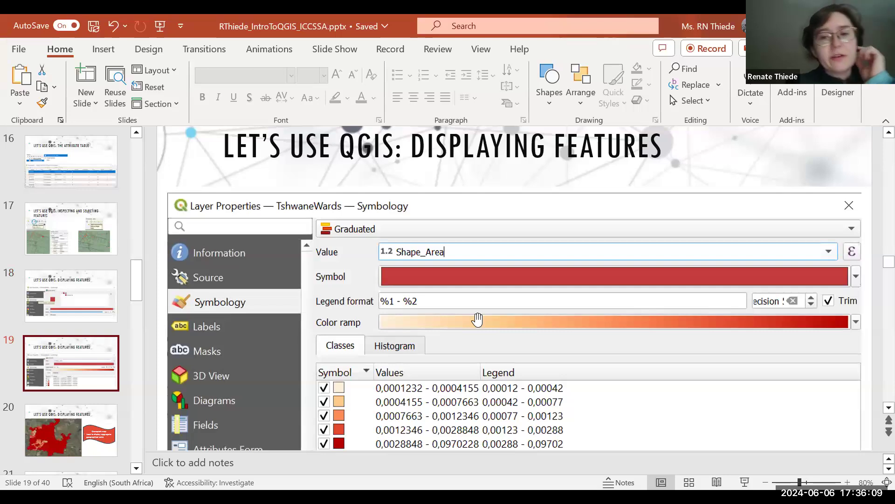
{"action": "key", "text": "alt+Tab"}
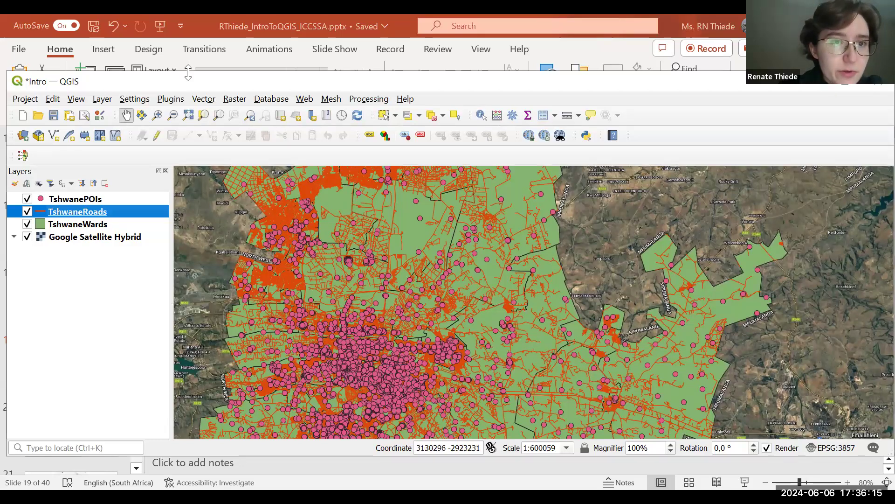
- Enlarge the QGIS window and hide the TshwaneRoads and TshwanePOIs layers, leaving the wards over the satellite basemap
{"action": "left_click_drag", "start_coordinate": [188, 72], "coordinate": [188, 49]}
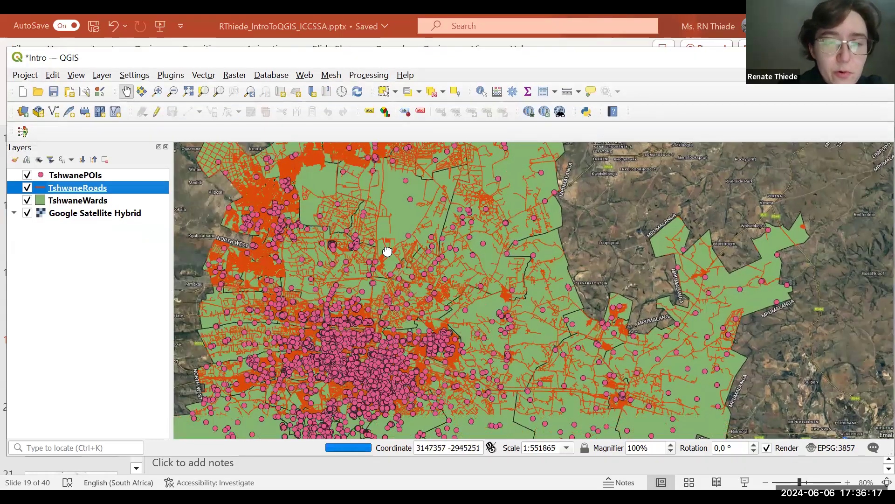
{"action": "left_click_drag", "start_coordinate": [387, 251], "coordinate": [417, 248]}
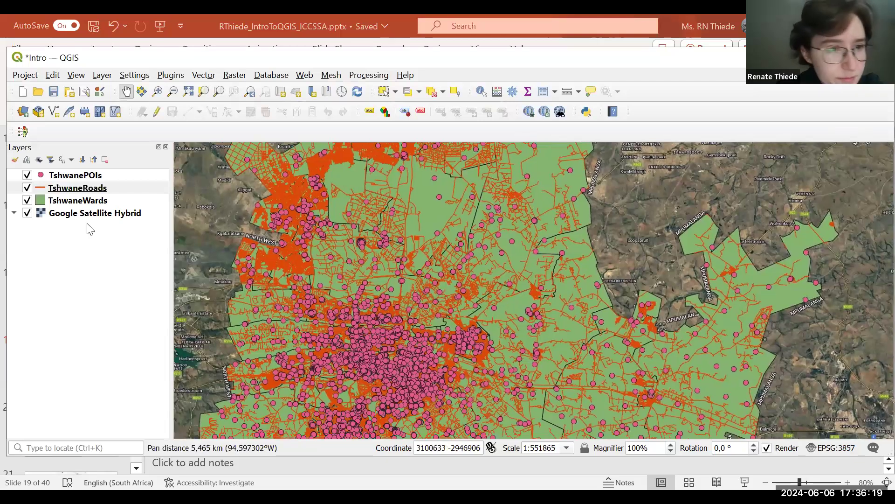
{"action": "left_click", "coordinate": [27, 187]}
{"action": "left_click", "coordinate": [27, 175]}
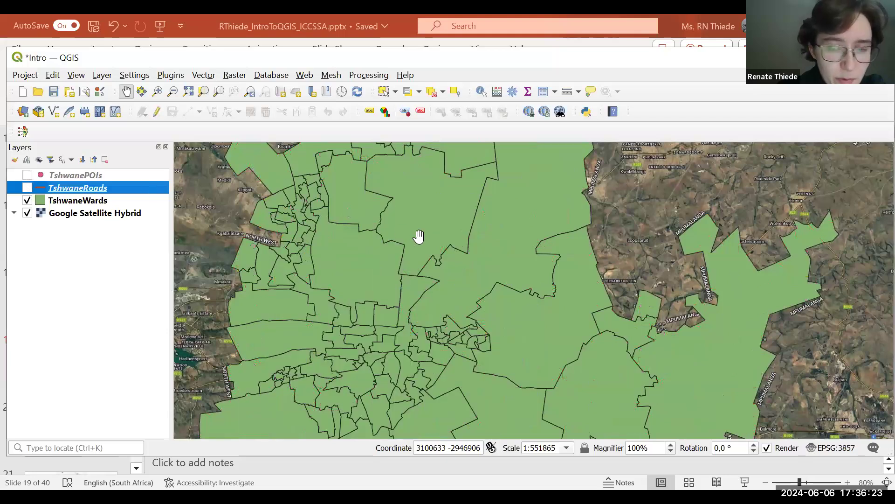
{"action": "left_click_drag", "start_coordinate": [432, 248], "coordinate": [431, 220]}
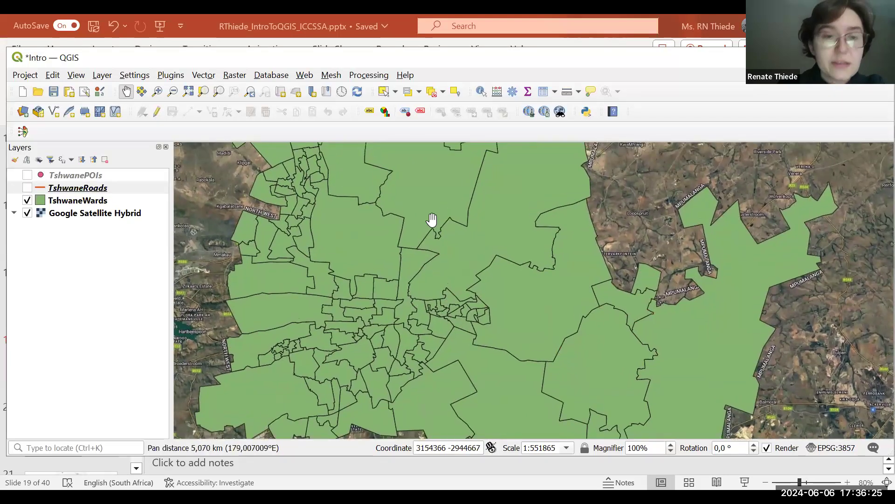
{"action": "left_click", "coordinate": [76, 201]}
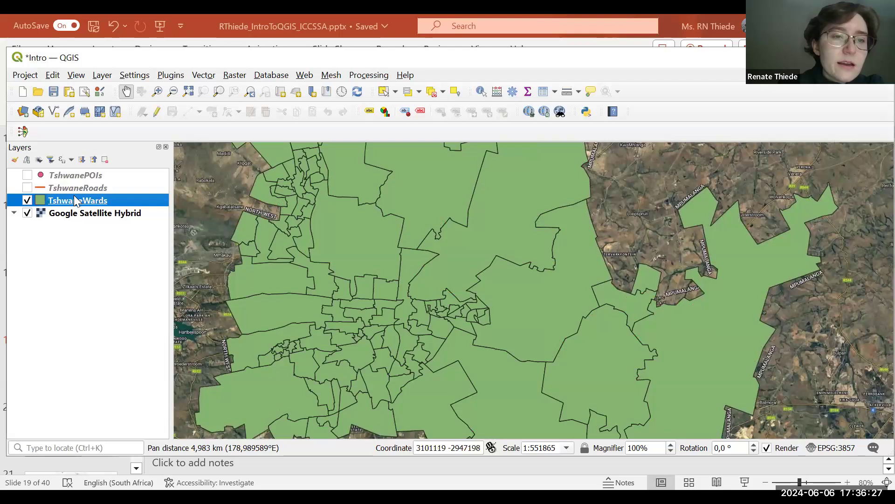
{"action": "double_click", "coordinate": [76, 201]}
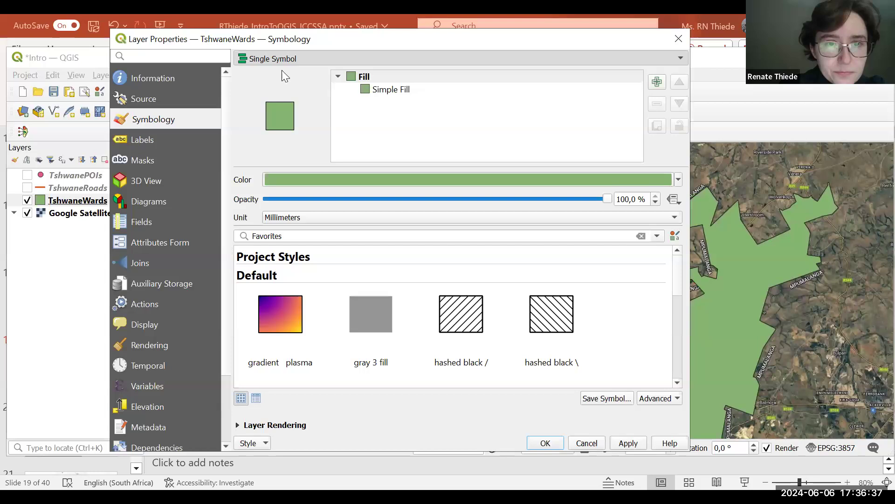
{"action": "left_click", "coordinate": [256, 96]}
{"action": "left_click", "coordinate": [330, 77]}
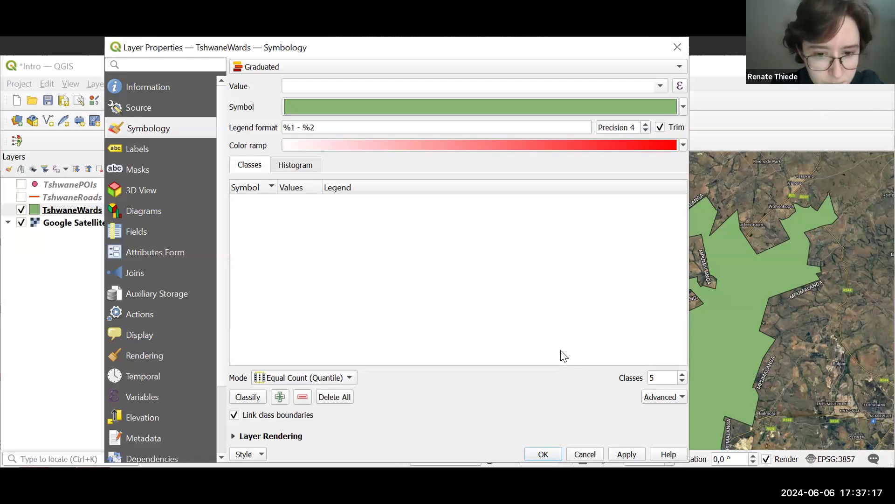
{"action": "left_click", "coordinate": [585, 454]}
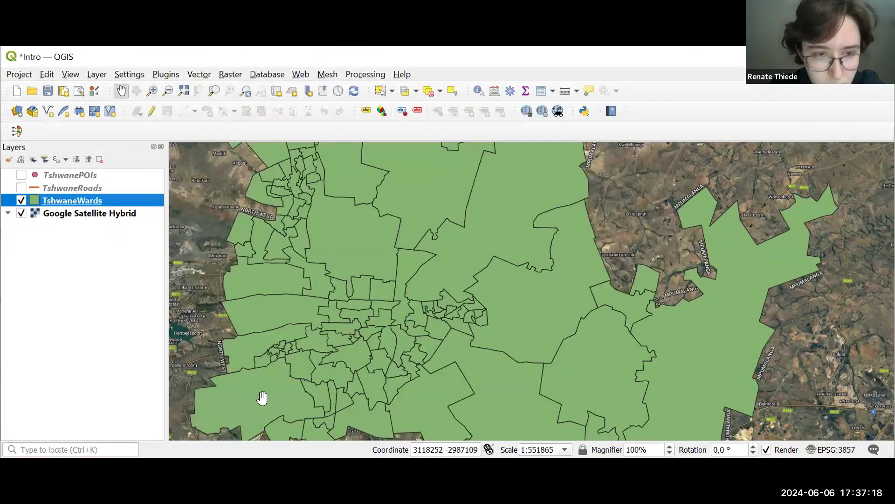
- Set the TshwaneWards layer's symbology to Graduated with Shape_Area as the value
{"action": "double_click", "coordinate": [68, 195]}
{"action": "left_click", "coordinate": [280, 67]}
{"action": "left_click", "coordinate": [280, 91]}
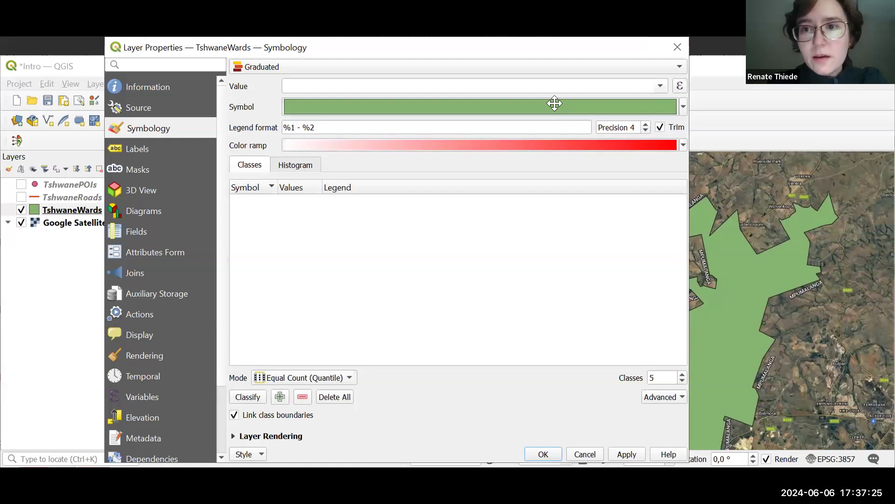
{"action": "left_click", "coordinate": [660, 86]}
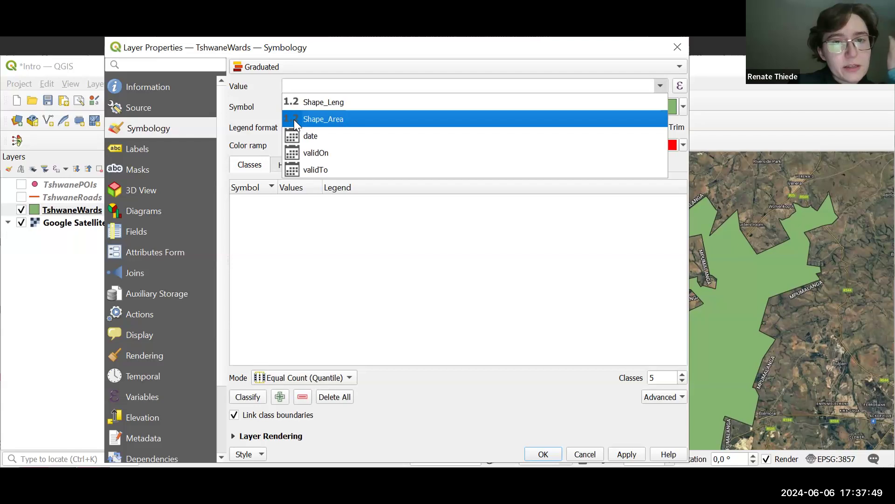
{"action": "left_click", "coordinate": [340, 117]}
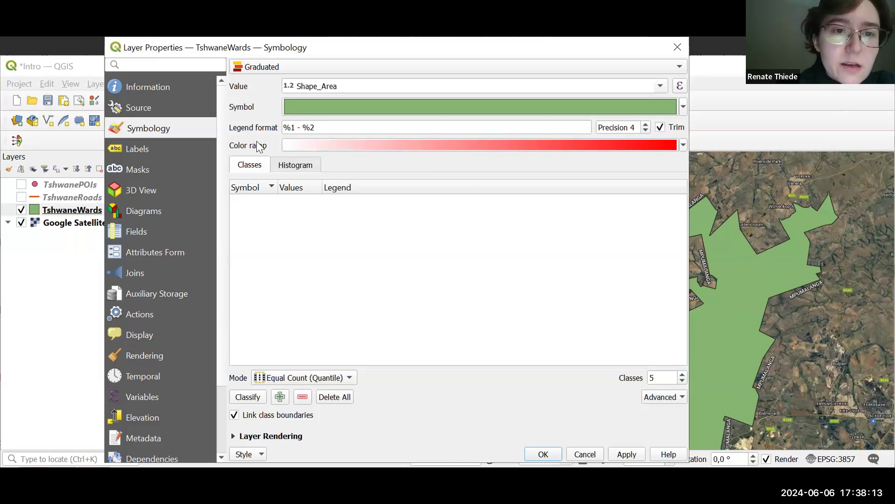
- Choose the YlOrRd color ramp, classify the wards into 5 Equal Count (Quantile) classes, and apply the styling to the map
{"action": "left_click", "coordinate": [683, 146]}
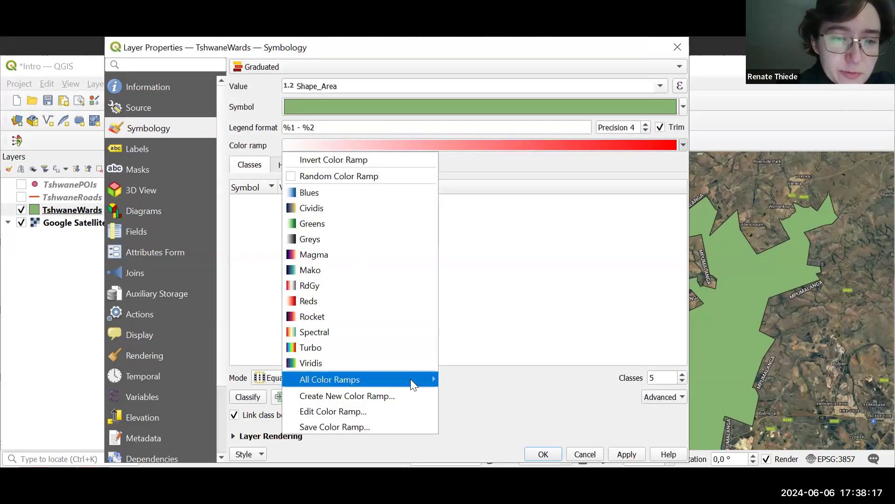
{"action": "mouse_move", "coordinate": [411, 380]}
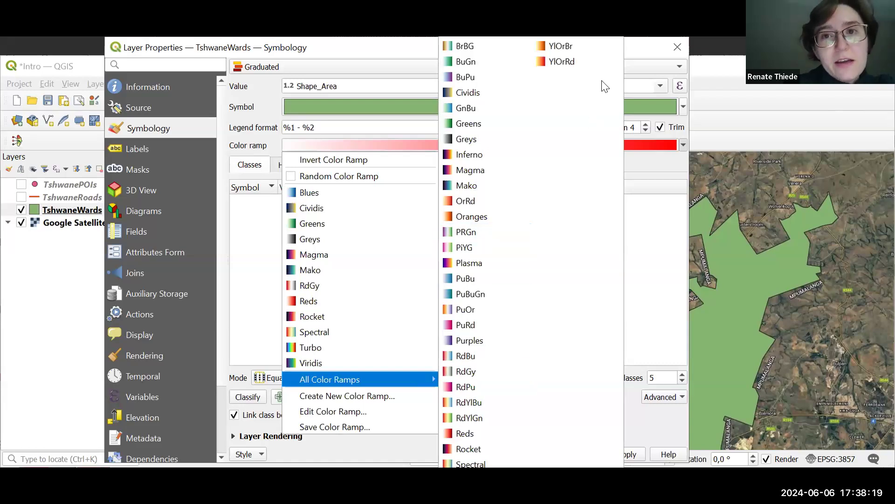
{"action": "left_click", "coordinate": [575, 61]}
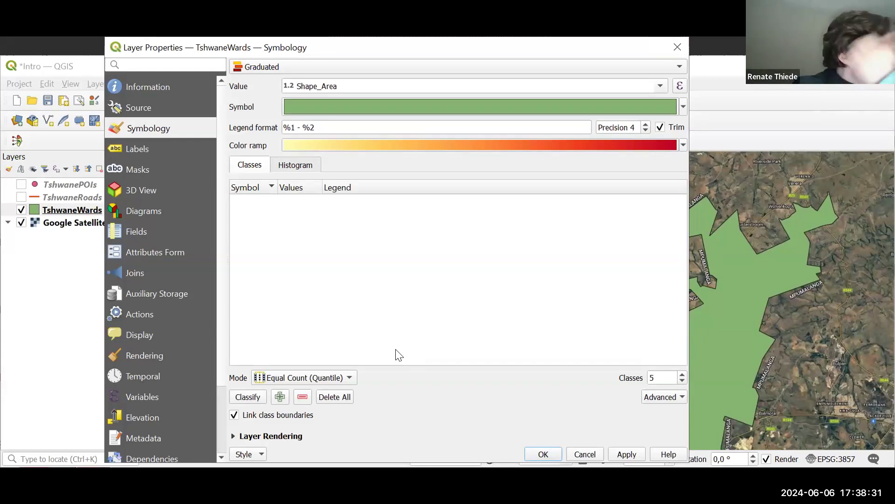
{"action": "left_click", "coordinate": [237, 395]}
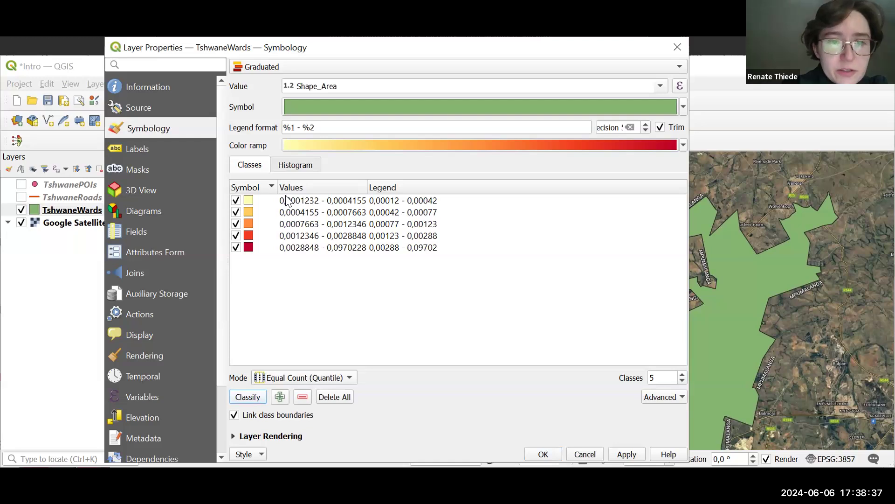
{"action": "left_click", "coordinate": [657, 379]}
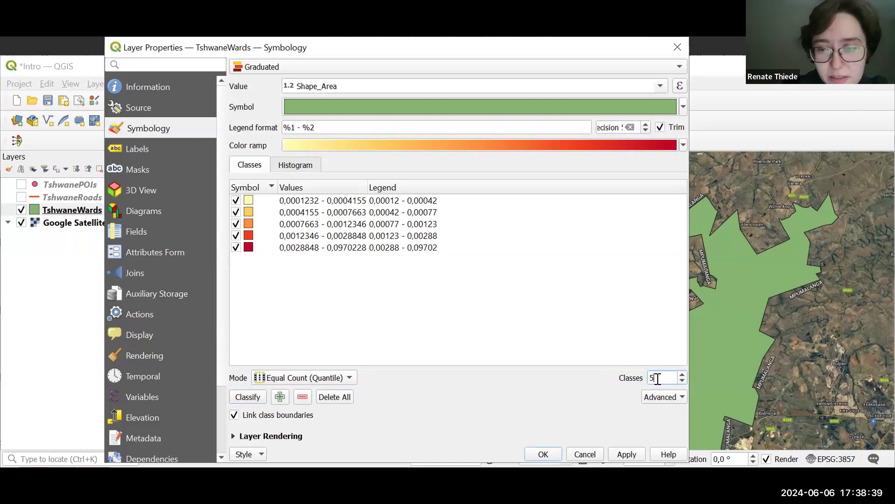
{"action": "left_click", "coordinate": [627, 454]}
{"action": "left_click", "coordinate": [544, 455]}
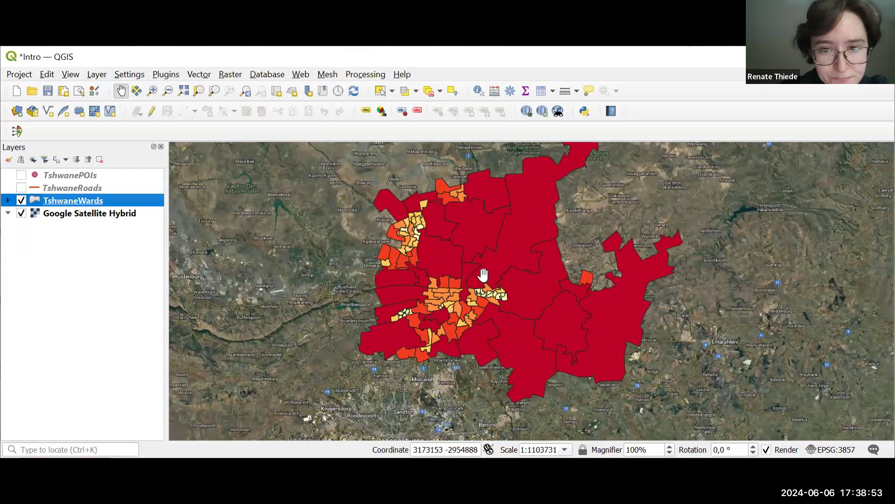
- Examine the graduated colors of the small central wards and the large outer wards across Tshwane
{"action": "left_click_drag", "start_coordinate": [483, 277], "coordinate": [453, 320]}
{"action": "left_click_drag", "start_coordinate": [453, 258], "coordinate": [462, 172]}
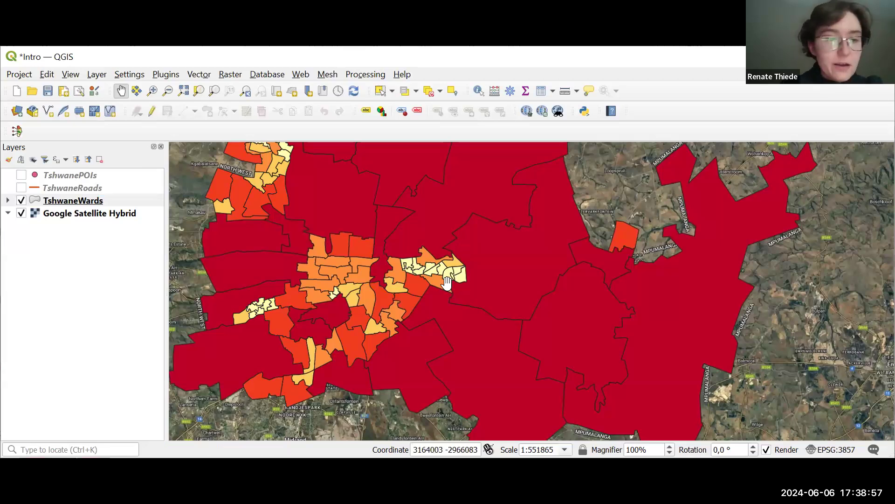
{"action": "left_click_drag", "start_coordinate": [441, 284], "coordinate": [424, 270]}
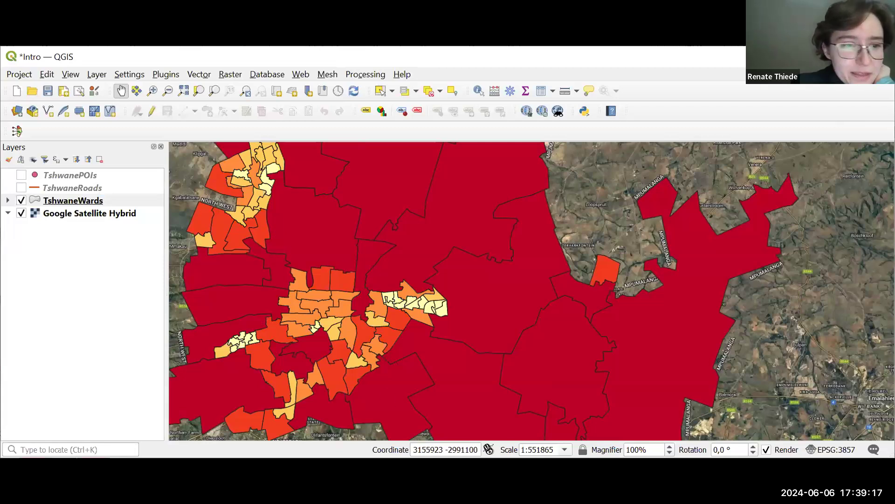
{"action": "key", "text": "alt+Tab"}
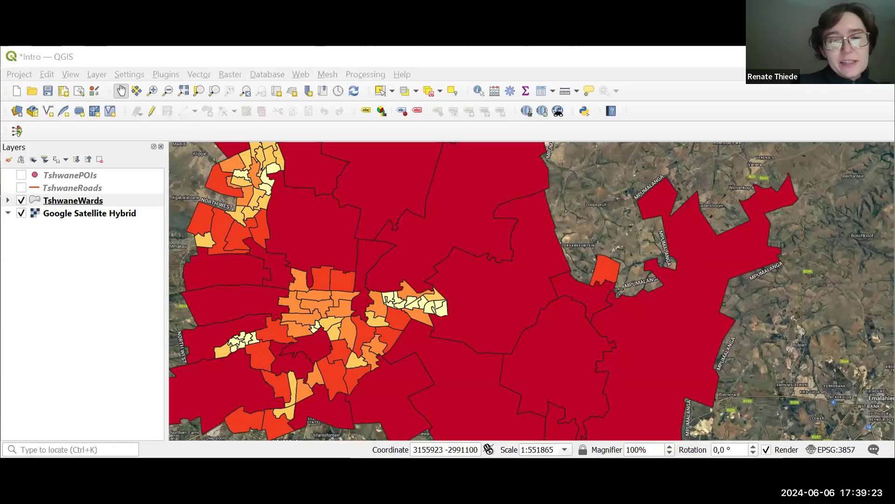
{"action": "left_click_drag", "start_coordinate": [333, 254], "coordinate": [362, 257]}
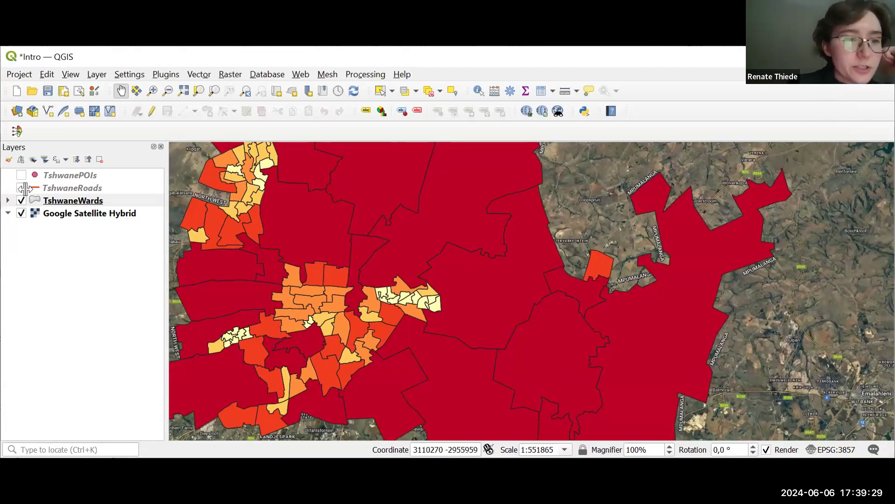
- Change the TshwaneWards layer's symbology from Graduated to Single Symbol
{"action": "left_click", "coordinate": [76, 200]}
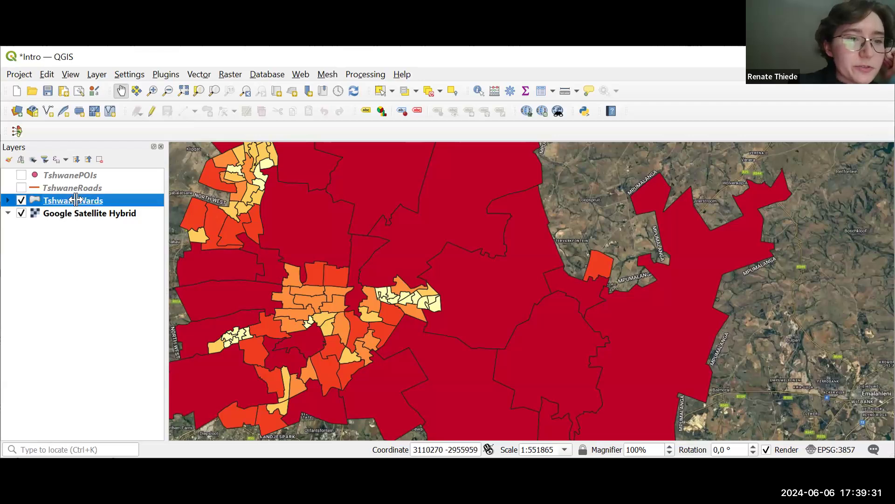
{"action": "double_click", "coordinate": [76, 200]}
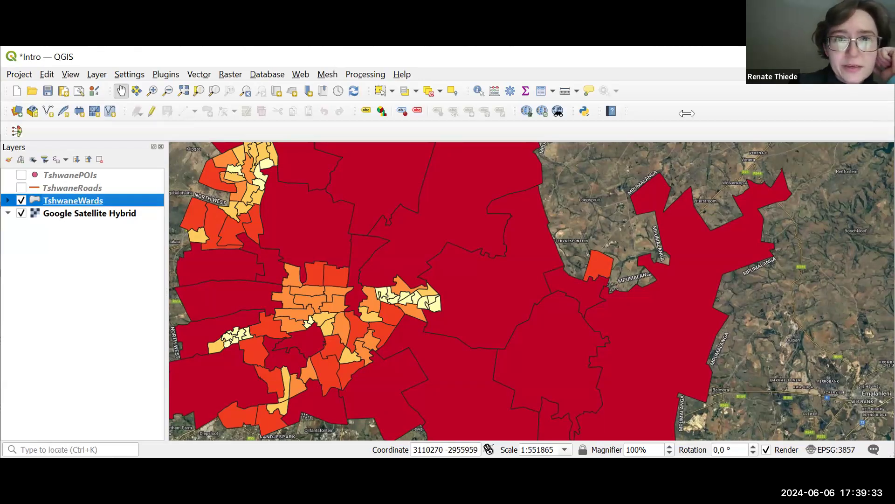
{"action": "left_click", "coordinate": [661, 87]}
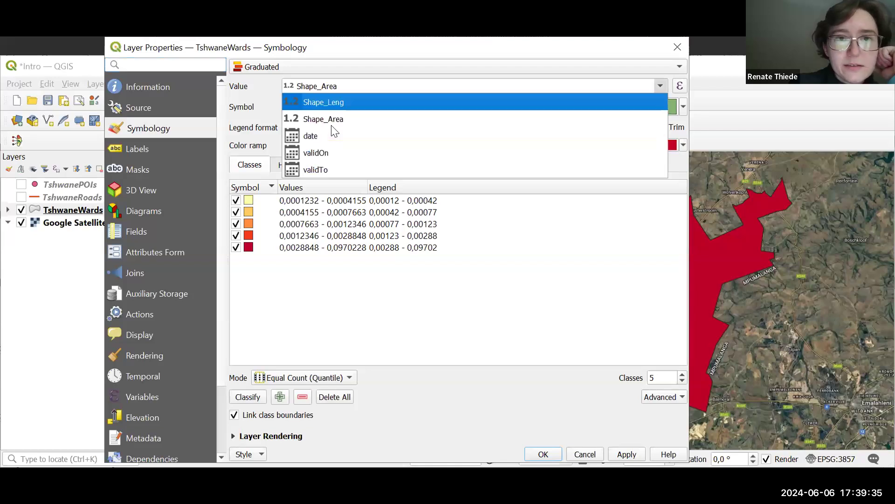
{"action": "left_click", "coordinate": [331, 67]}
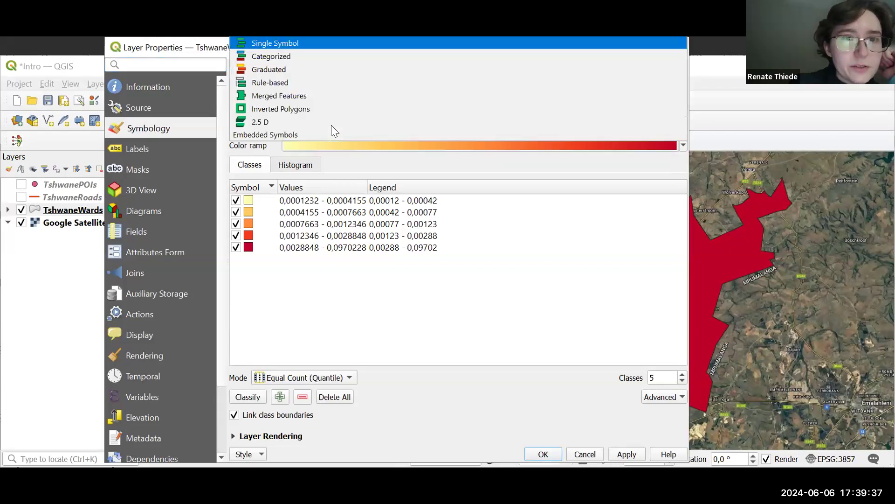
{"action": "left_click", "coordinate": [275, 43]}
- Give the TshwaneWards polygons a light green fill color and apply the single-symbol styling to the map
{"action": "left_click", "coordinate": [677, 189]}
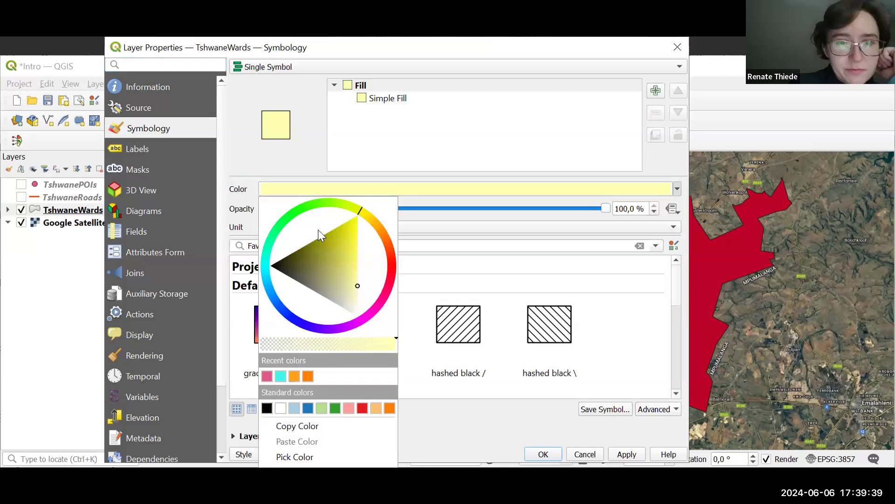
{"action": "left_click", "coordinate": [284, 218]}
{"action": "left_click_drag", "start_coordinate": [339, 254], "coordinate": [347, 257]}
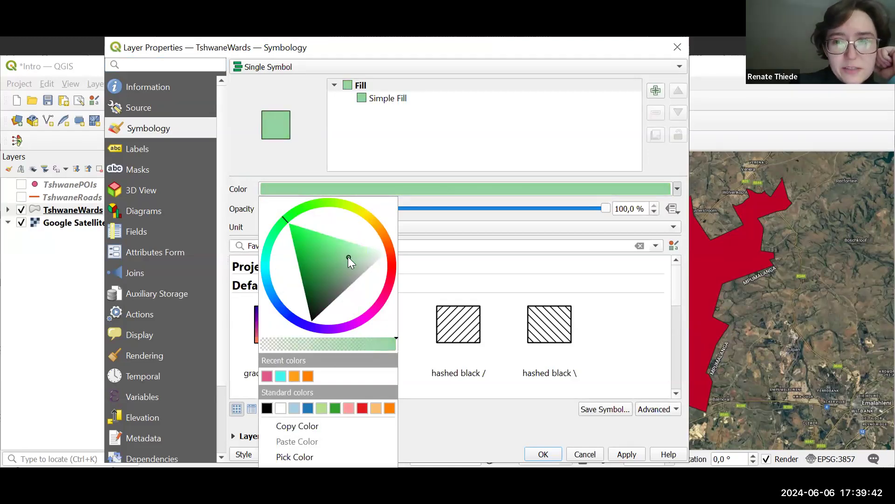
{"action": "left_click", "coordinate": [620, 453]}
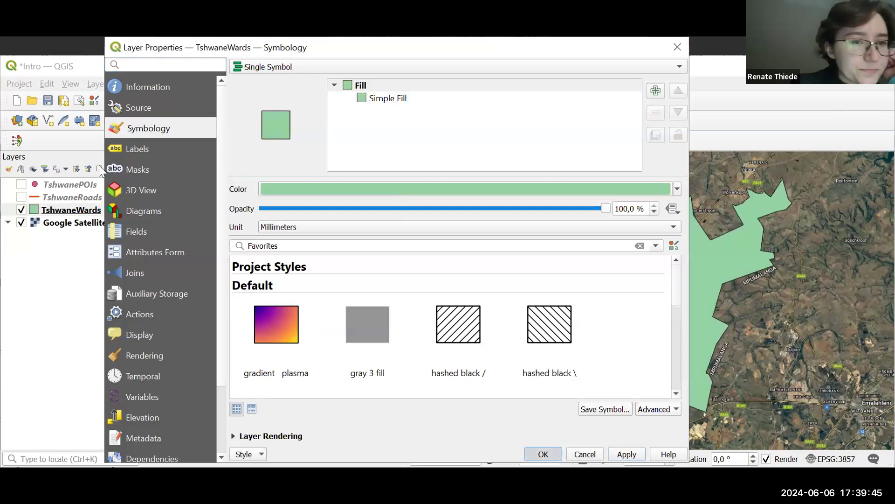
{"action": "key", "text": "Return"}
- Show the TshwaneRoads layer and set its symbology to Categorized with fclass as the value
{"action": "left_click", "coordinate": [21, 187]}
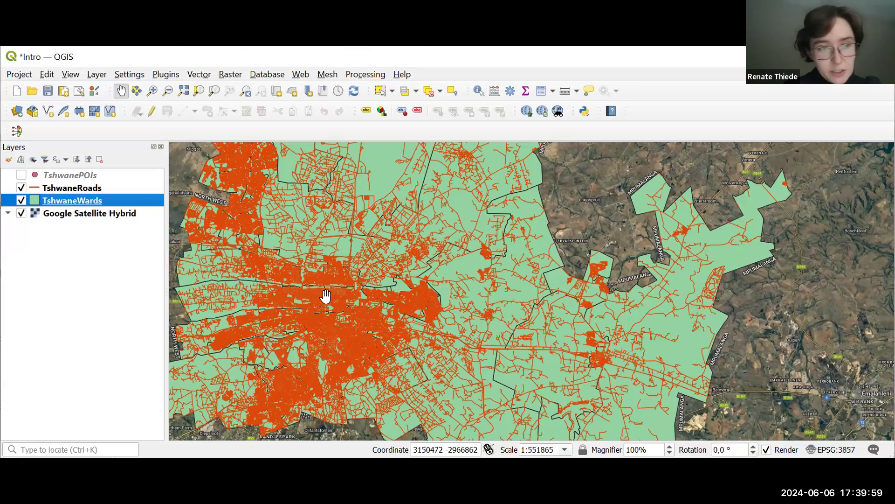
{"action": "left_click_drag", "start_coordinate": [354, 315], "coordinate": [365, 325]}
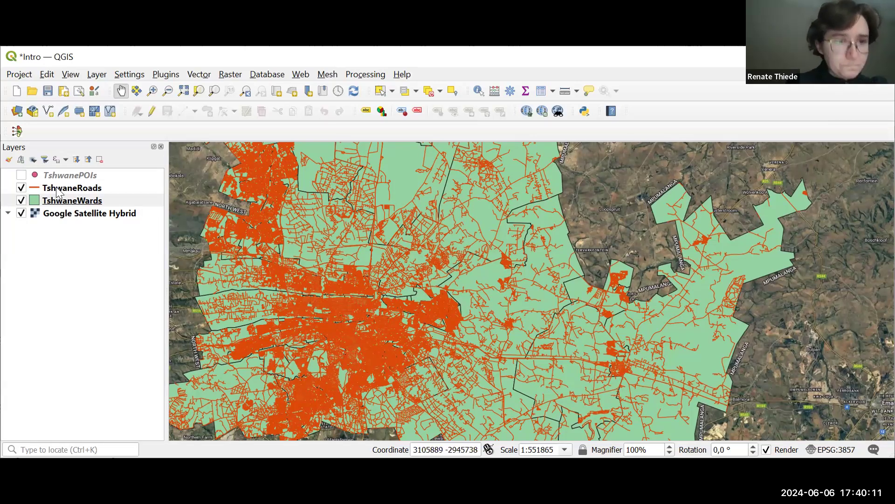
{"action": "left_click", "coordinate": [73, 188]}
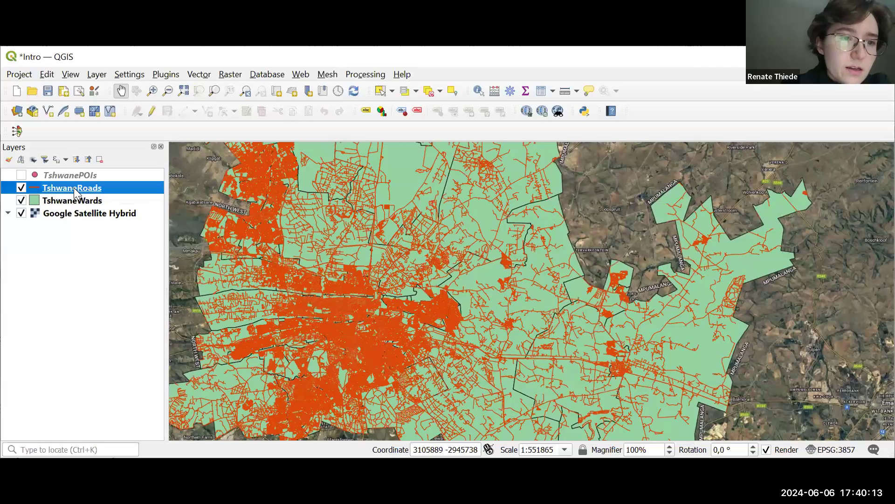
{"action": "double_click", "coordinate": [73, 188]}
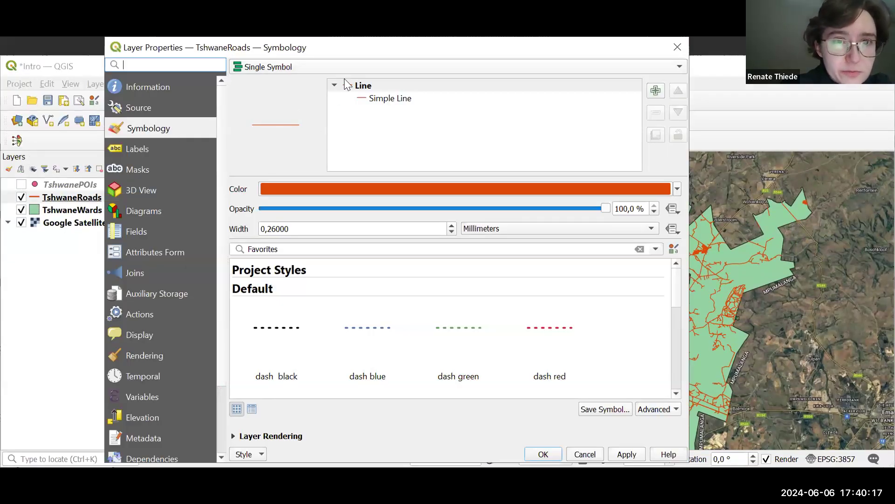
{"action": "left_click", "coordinate": [344, 68]}
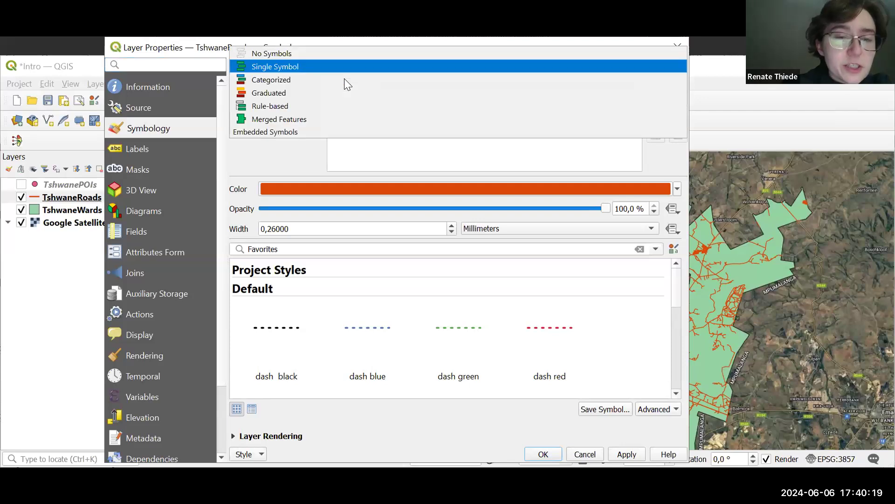
{"action": "left_click", "coordinate": [289, 78]}
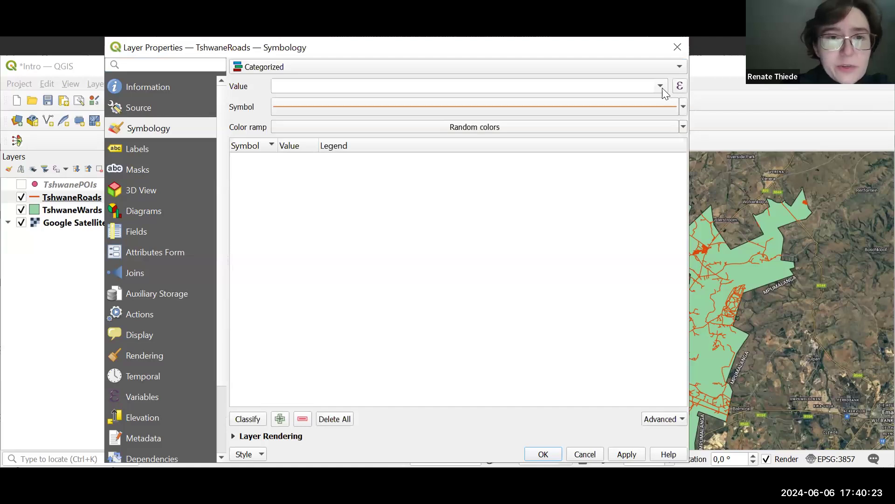
{"action": "left_click", "coordinate": [661, 87]}
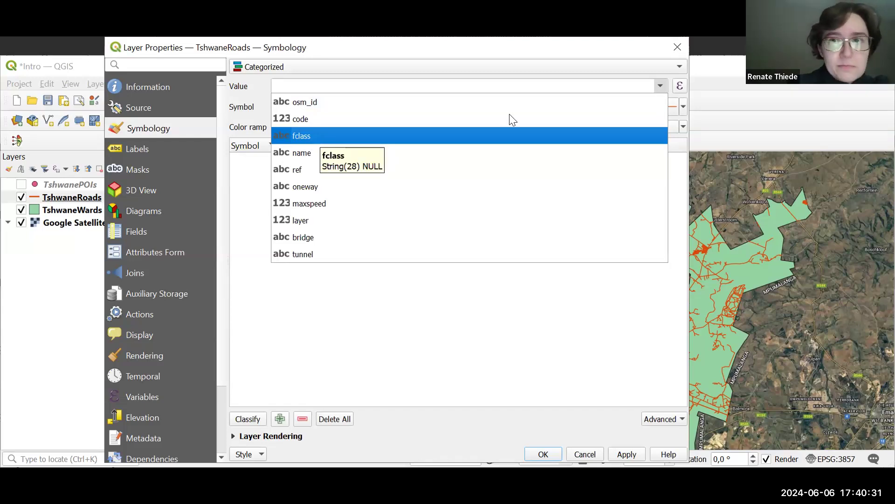
{"action": "left_click", "coordinate": [318, 136]}
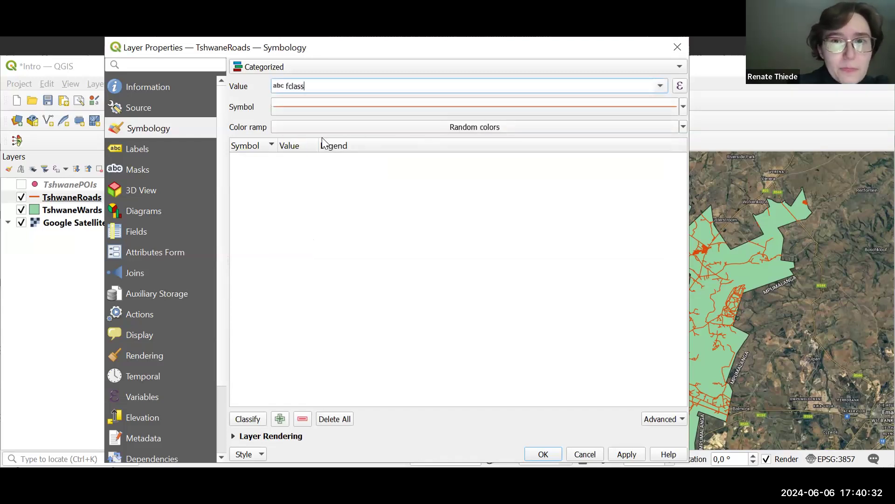
- Classify the roads by fclass with random colors and review the list of road categories
{"action": "left_click", "coordinate": [243, 419]}
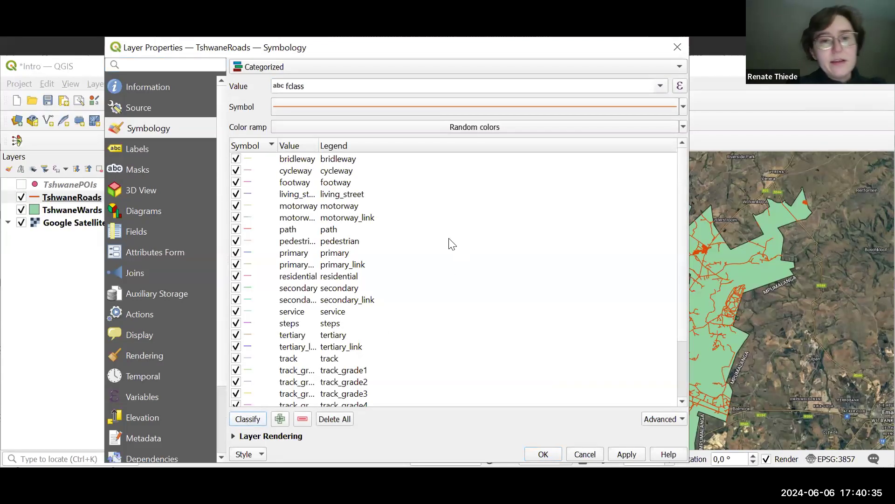
{"action": "scroll", "coordinate": [412, 275], "scroll_direction": "down", "scroll_amount": 2}
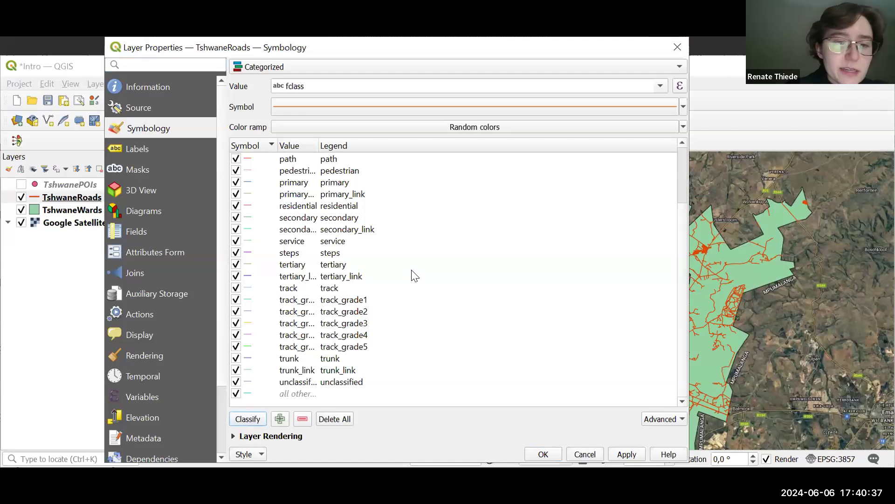
{"action": "scroll", "coordinate": [413, 278], "scroll_direction": "up", "scroll_amount": 2}
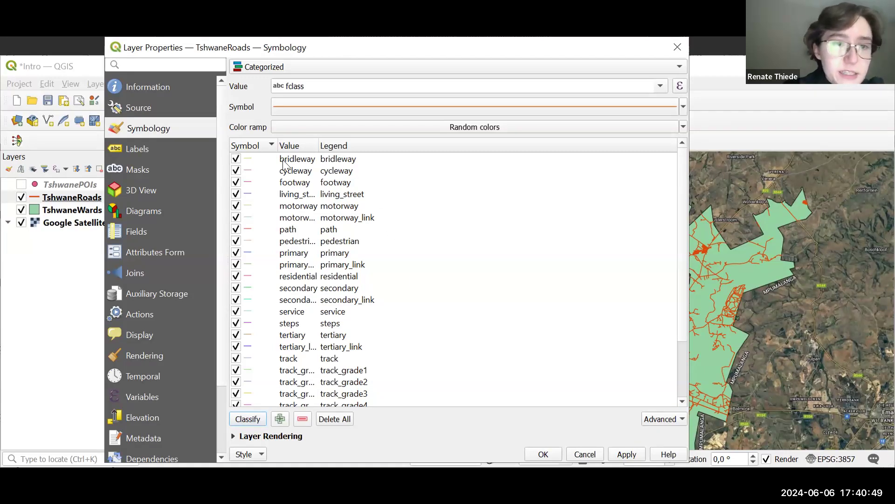
- Recolor the bridleway category's line to olive green and apply the categorized road styling to the map
{"action": "left_click", "coordinate": [247, 346]}
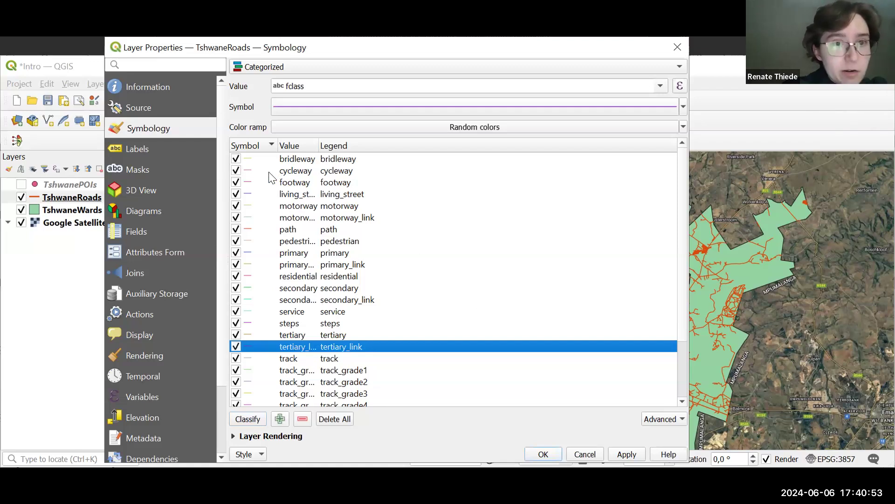
{"action": "left_click", "coordinate": [245, 159]}
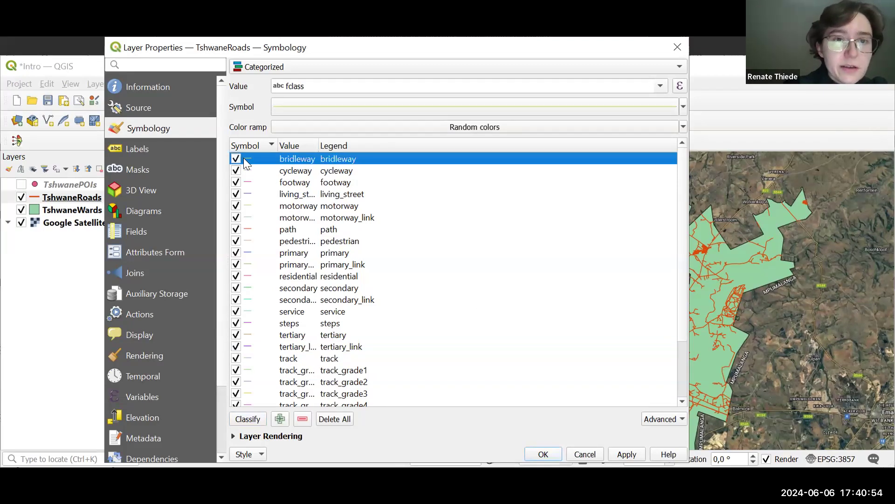
{"action": "left_click", "coordinate": [684, 108]}
{"action": "left_click", "coordinate": [336, 206]}
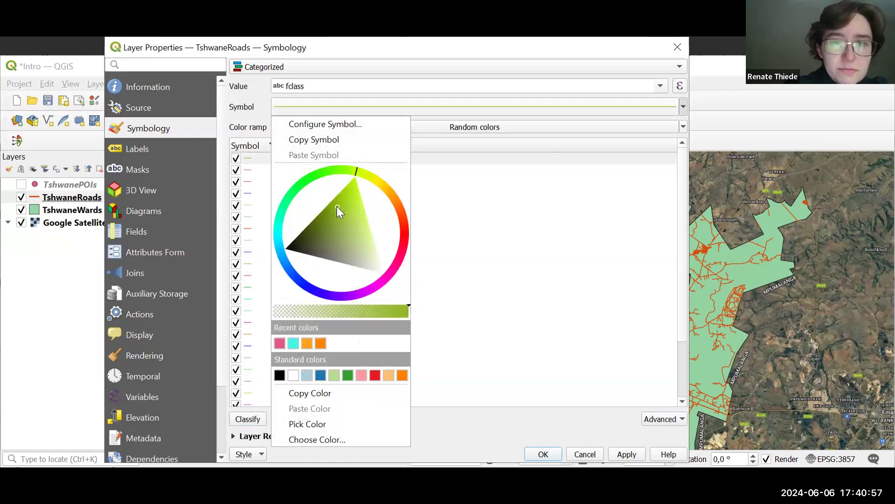
{"action": "left_click", "coordinate": [458, 258]}
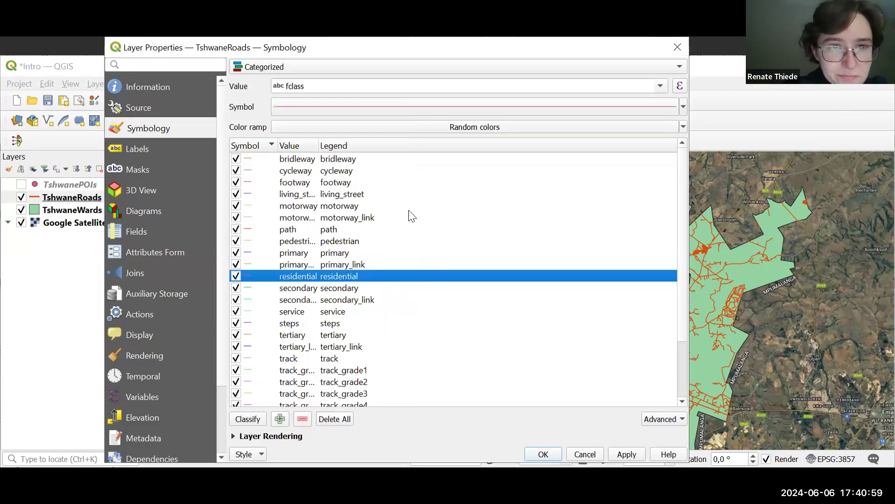
{"action": "left_click", "coordinate": [623, 453]}
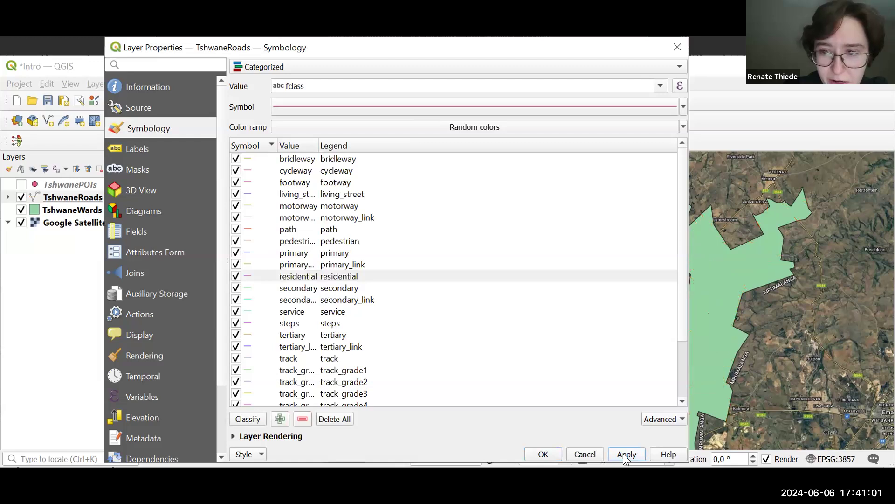
{"action": "left_click", "coordinate": [553, 452]}
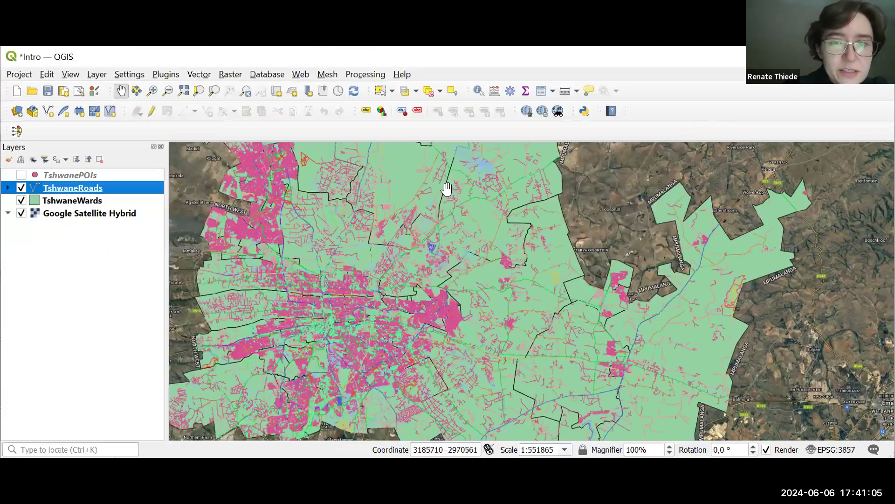
- Change the TshwaneWards fill color to gray and apply it, so the colored roads stand out
{"action": "left_click", "coordinate": [99, 199]}
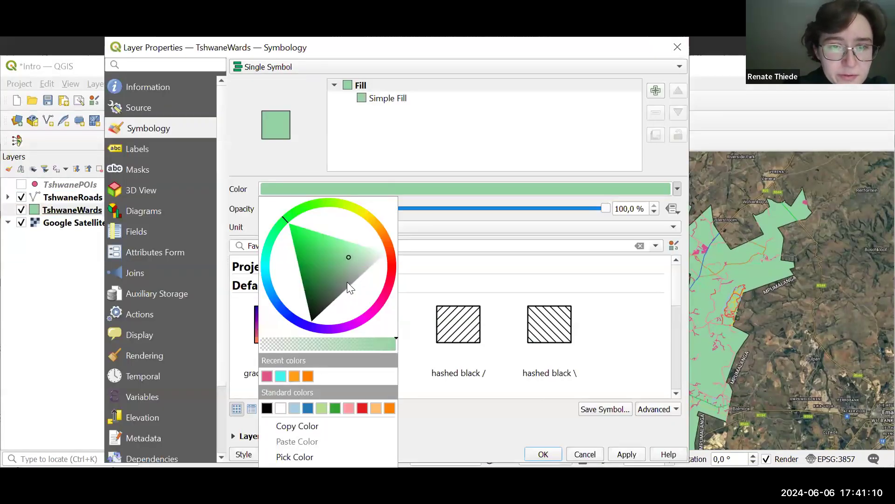
{"action": "left_click", "coordinate": [348, 283]}
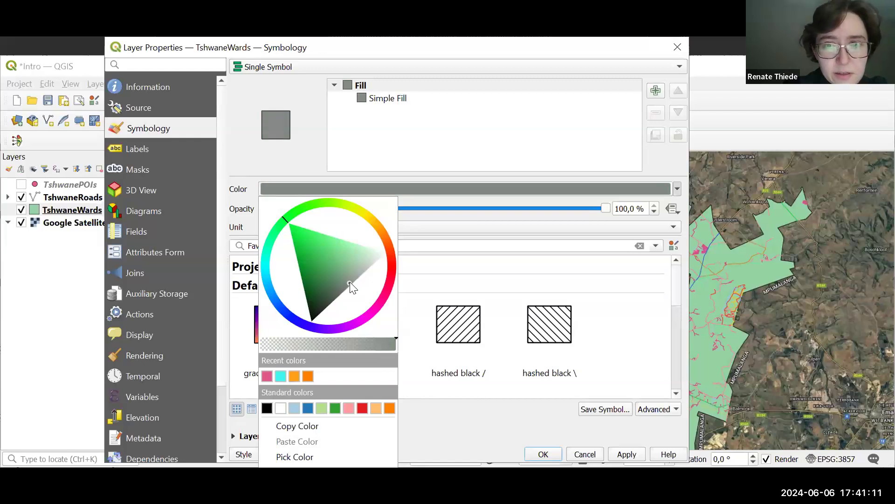
{"action": "left_click", "coordinate": [626, 455]}
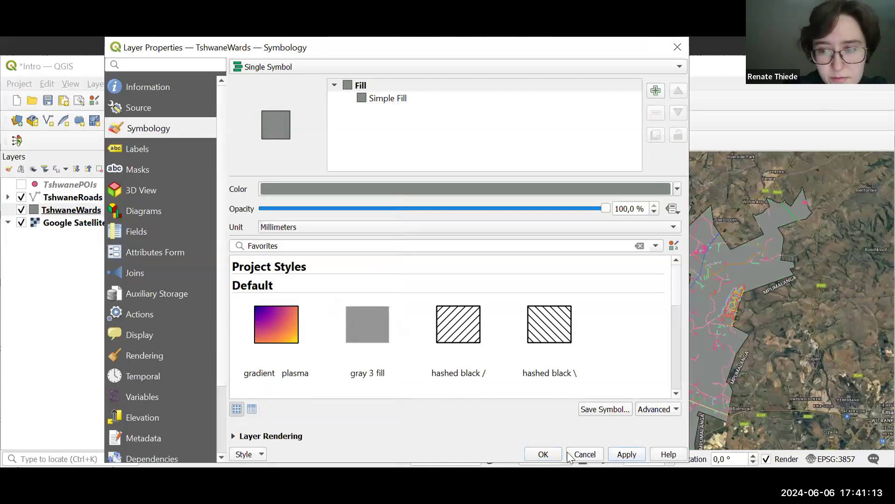
{"action": "left_click", "coordinate": [544, 453]}
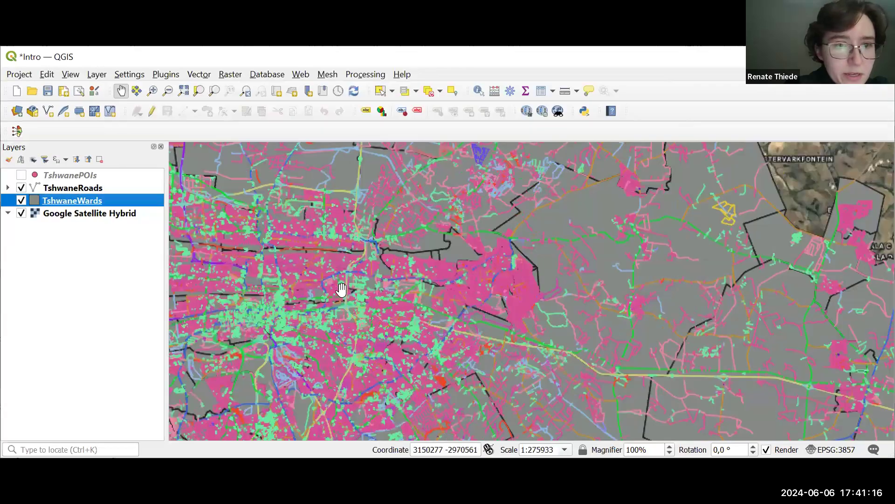
- Inspect the categorized roads around the city center and expand the TshwaneRoads legend to review its road classes
{"action": "scroll", "coordinate": [392, 303], "scroll_direction": "up", "scroll_amount": 1}
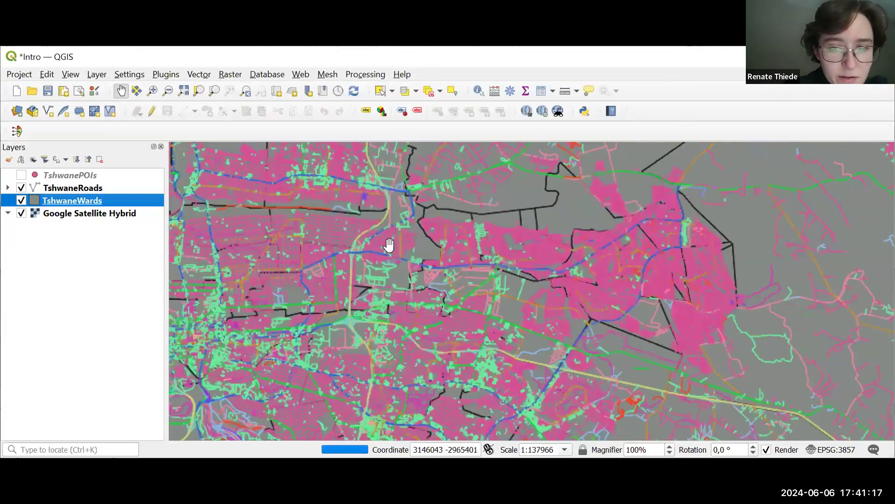
{"action": "left_click_drag", "start_coordinate": [460, 334], "coordinate": [477, 270]}
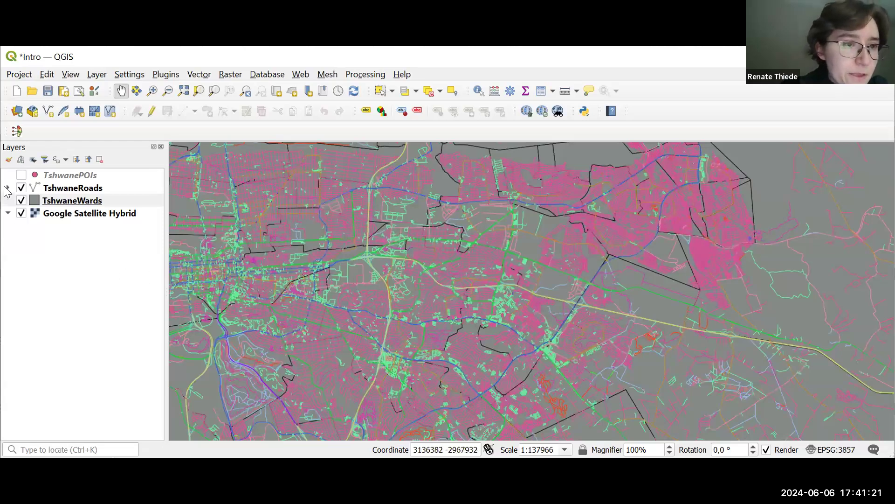
{"action": "left_click", "coordinate": [56, 190]}
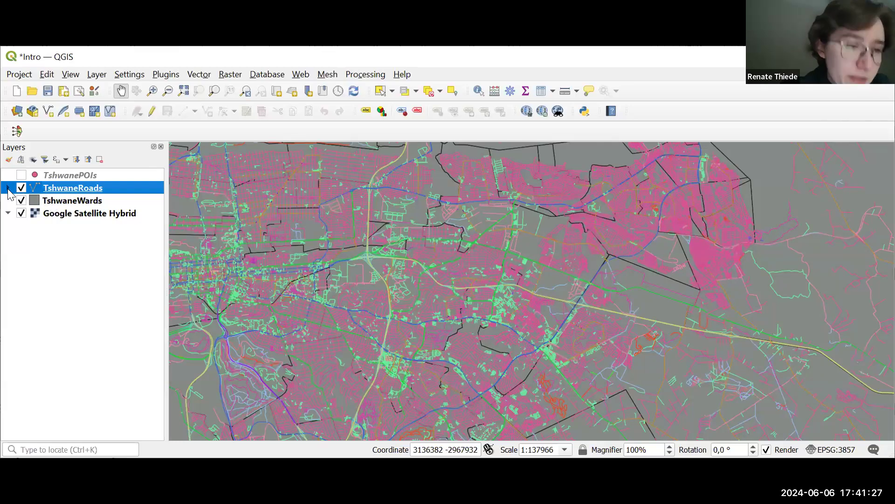
{"action": "left_click", "coordinate": [8, 189]}
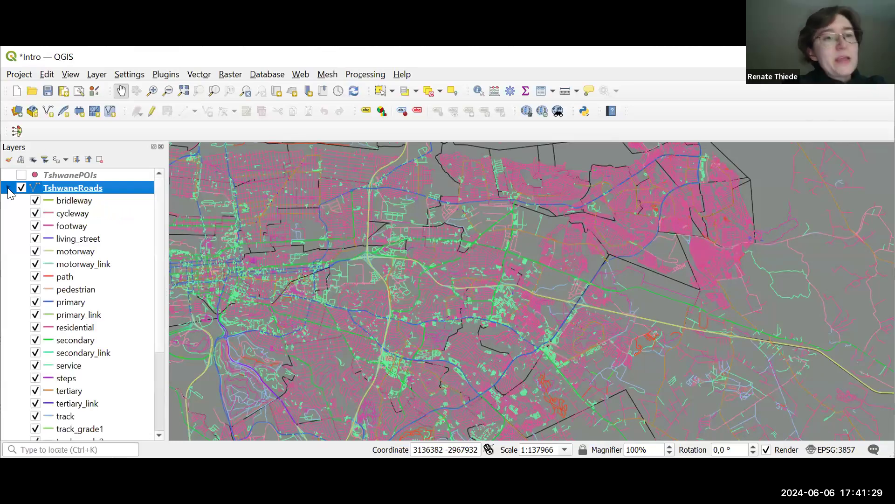
{"action": "left_click_drag", "start_coordinate": [160, 279], "coordinate": [164, 364]}
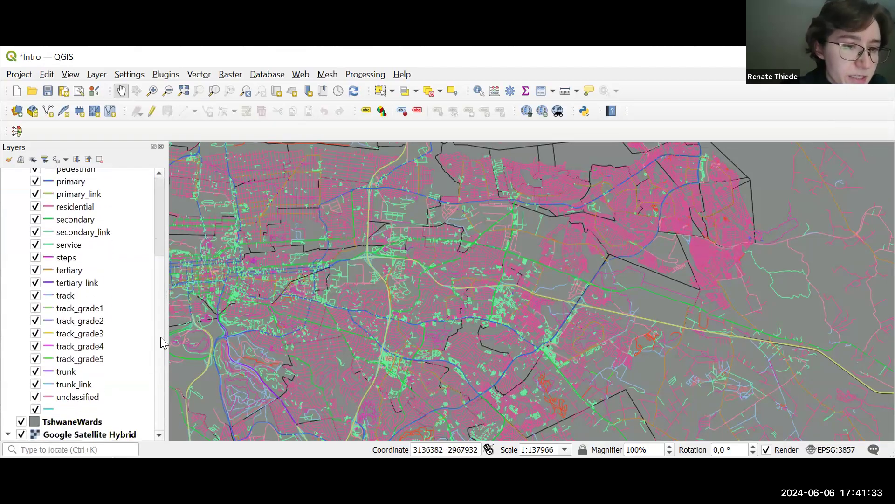
{"action": "scroll", "coordinate": [100, 266], "scroll_direction": "up", "scroll_amount": 3}
- Find the path category in the TshwaneRoads legend and examine its red lines on the map up close
{"action": "left_click", "coordinate": [85, 277]}
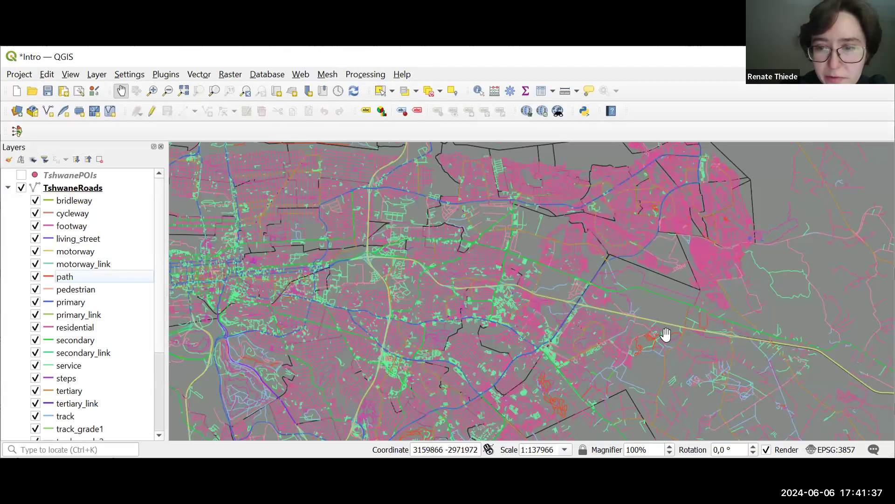
{"action": "scroll", "coordinate": [653, 345], "scroll_direction": "up", "scroll_amount": 1}
{"action": "scroll", "coordinate": [494, 354], "scroll_direction": "up", "scroll_amount": 2}
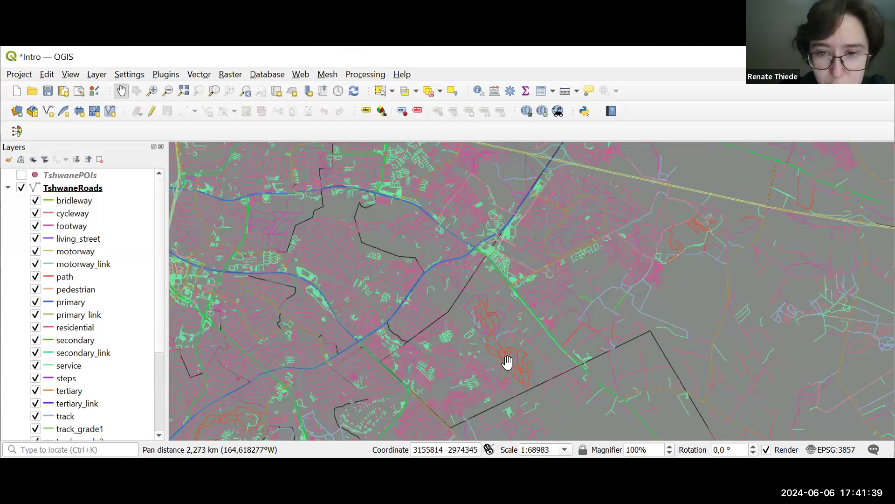
- Examine the red path lines and the surrounding road classes along the ward boundary, both up close and in the wider city context
{"action": "left_click_drag", "start_coordinate": [499, 335], "coordinate": [450, 332]}
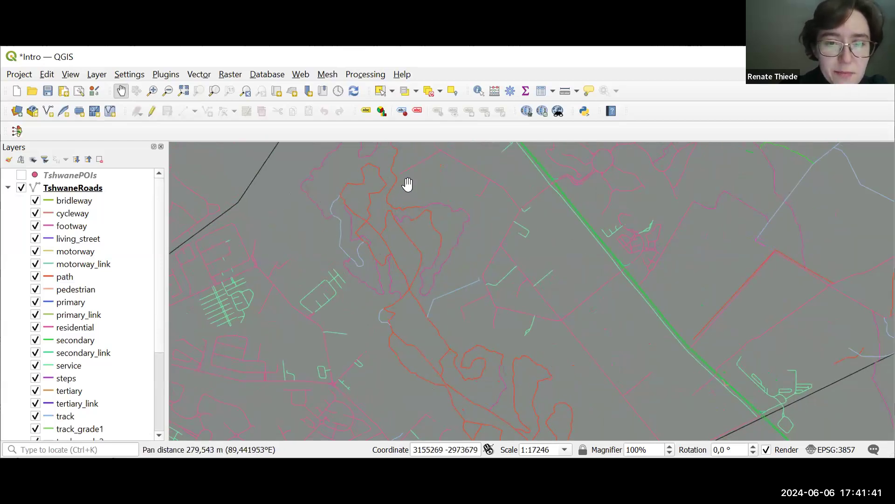
{"action": "scroll", "coordinate": [481, 313], "scroll_direction": "down", "scroll_amount": 1}
{"action": "left_click_drag", "start_coordinate": [406, 253], "coordinate": [391, 322]}
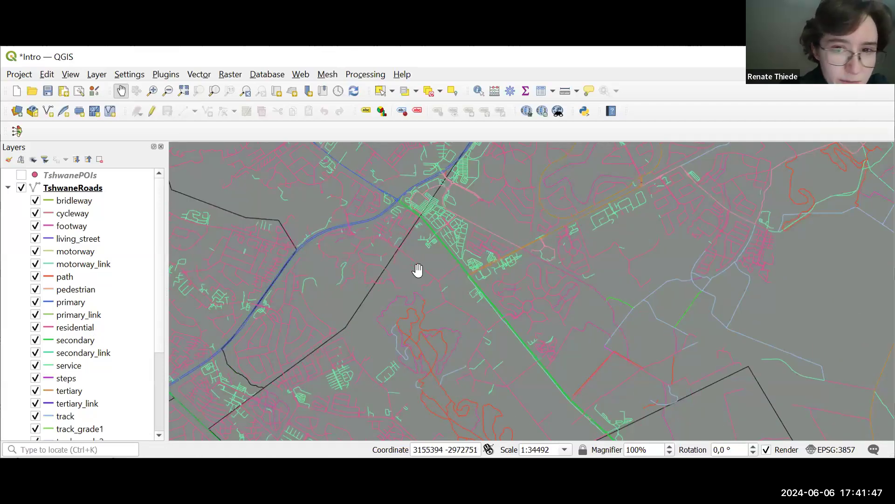
{"action": "left_click_drag", "start_coordinate": [302, 292], "coordinate": [276, 318]}
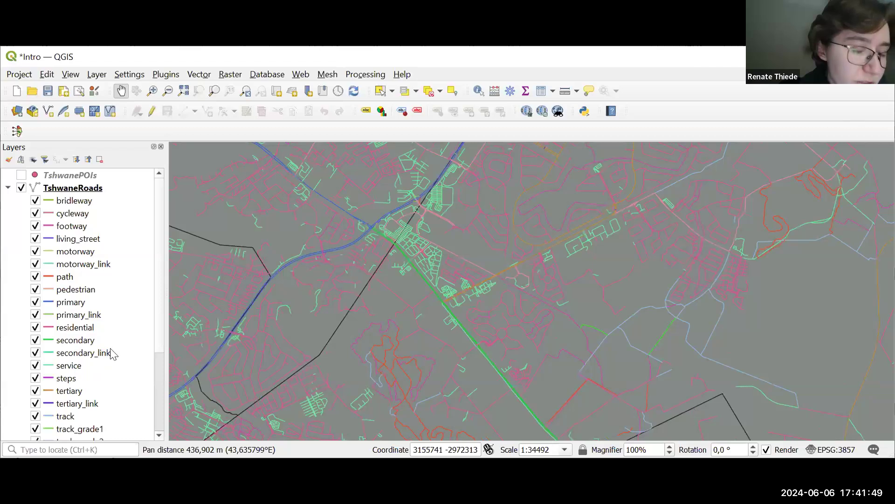
{"action": "left_click", "coordinate": [261, 283]}
{"action": "left_click_drag", "start_coordinate": [261, 284], "coordinate": [351, 279]}
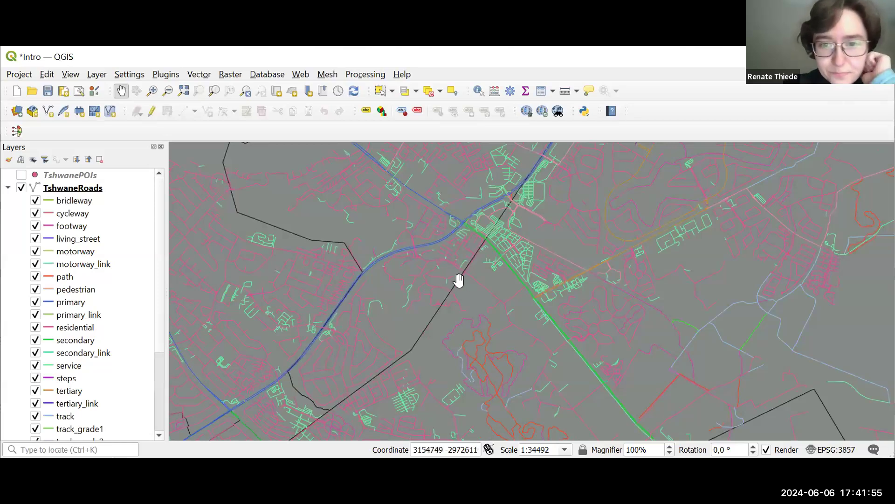
{"action": "scroll", "coordinate": [458, 280], "scroll_direction": "down", "scroll_amount": 1}
{"action": "scroll", "coordinate": [460, 285], "scroll_direction": "down", "scroll_amount": 1}
{"action": "left_click_drag", "start_coordinate": [460, 285], "coordinate": [443, 305]}
{"action": "left_click_drag", "start_coordinate": [493, 329], "coordinate": [544, 354]}
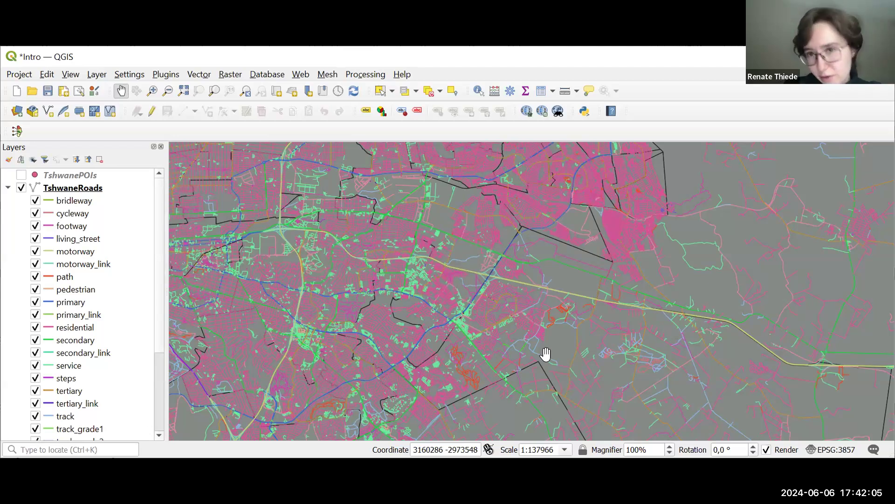
- Inspect the residential streets near the eastern ward boundaries up close, and collapse the TshwaneRoads legend
{"action": "scroll", "coordinate": [620, 208], "scroll_direction": "up", "scroll_amount": 3}
{"action": "left_click_drag", "start_coordinate": [635, 295], "coordinate": [636, 357]}
{"action": "scroll", "coordinate": [572, 280], "scroll_direction": "up", "scroll_amount": 1}
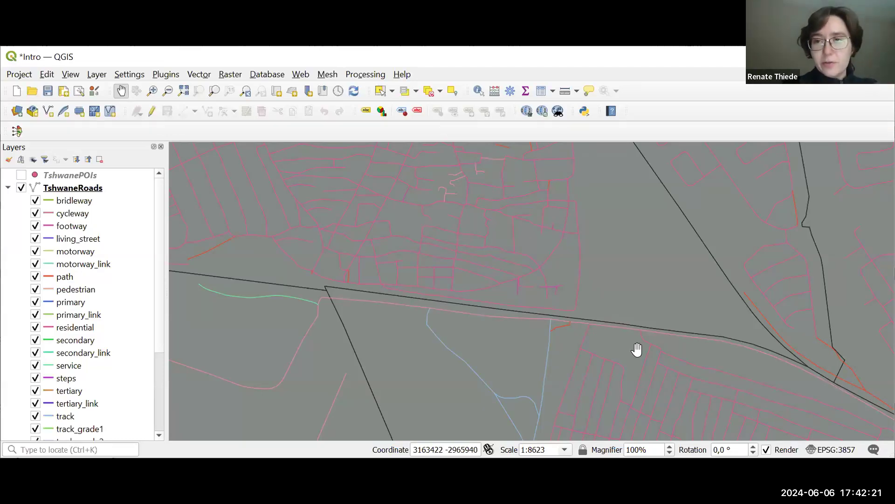
{"action": "scroll", "coordinate": [637, 348], "scroll_direction": "down", "scroll_amount": 3}
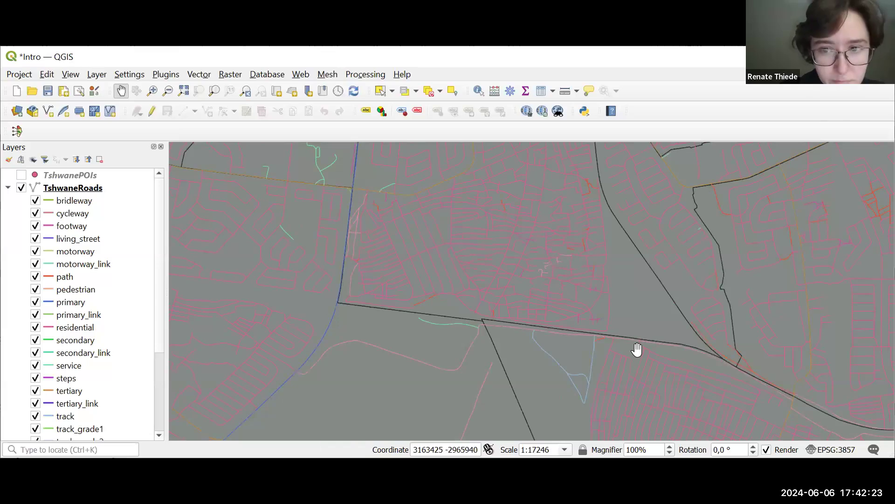
{"action": "scroll", "coordinate": [561, 281], "scroll_direction": "down", "scroll_amount": 2}
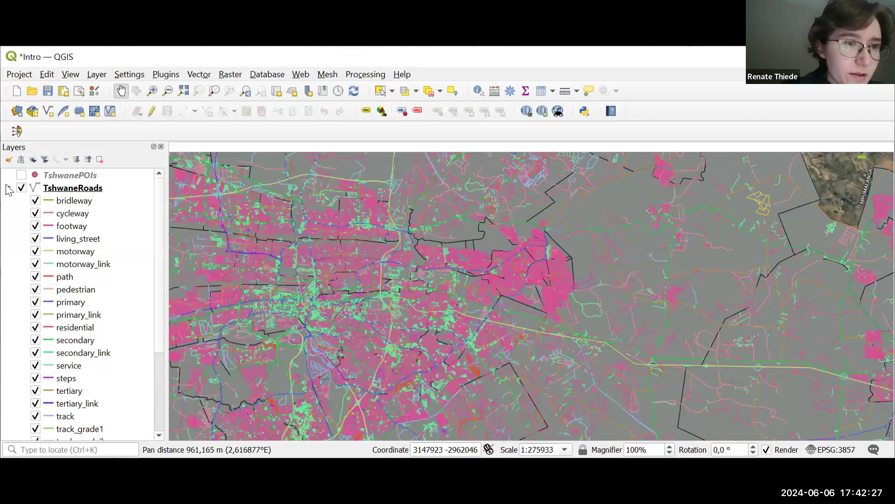
{"action": "left_click", "coordinate": [8, 188]}
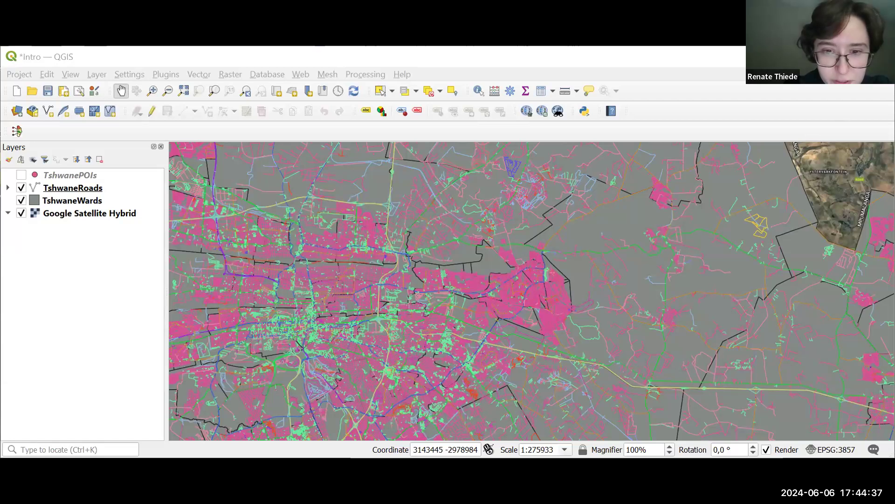
- Open the Processing Toolbox and search it for "vector analysis", pointing out the K-means and DBSCAN clustering algorithms
{"action": "left_click", "coordinate": [510, 91]}
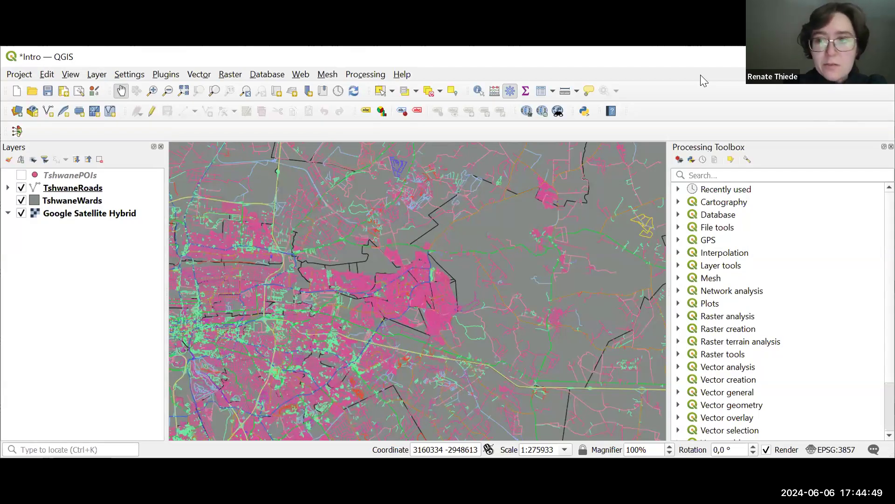
{"action": "type", "text": "vector"}
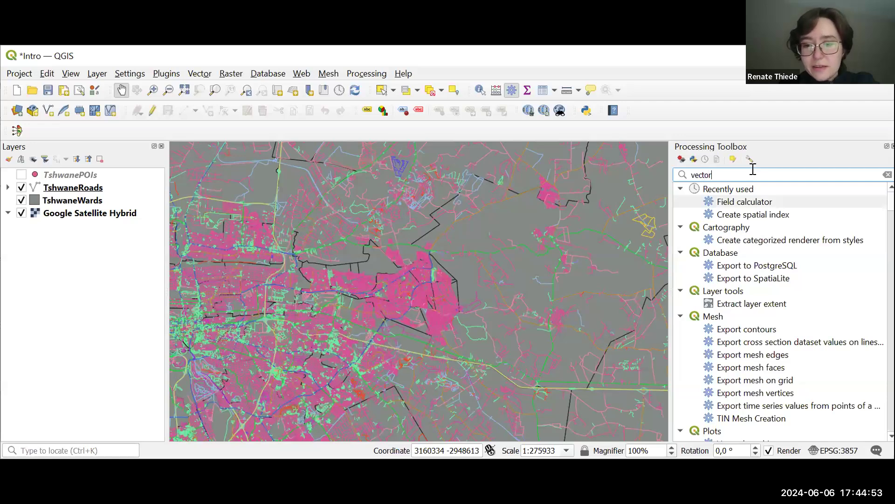
{"action": "type", "text": " analysis"}
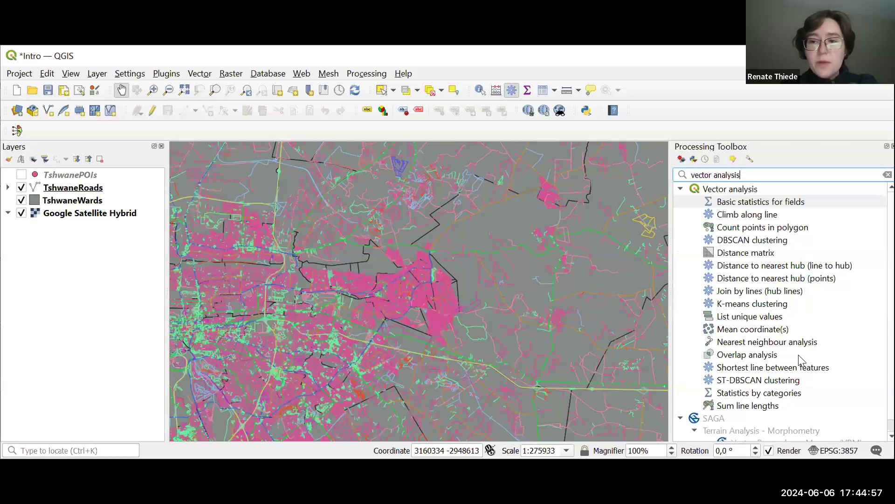
{"action": "left_click", "coordinate": [775, 304]}
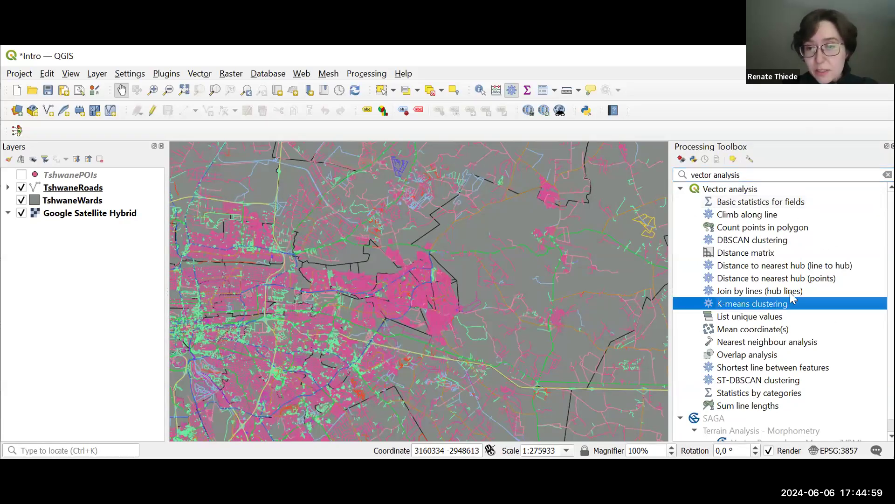
{"action": "left_click", "coordinate": [786, 240]}
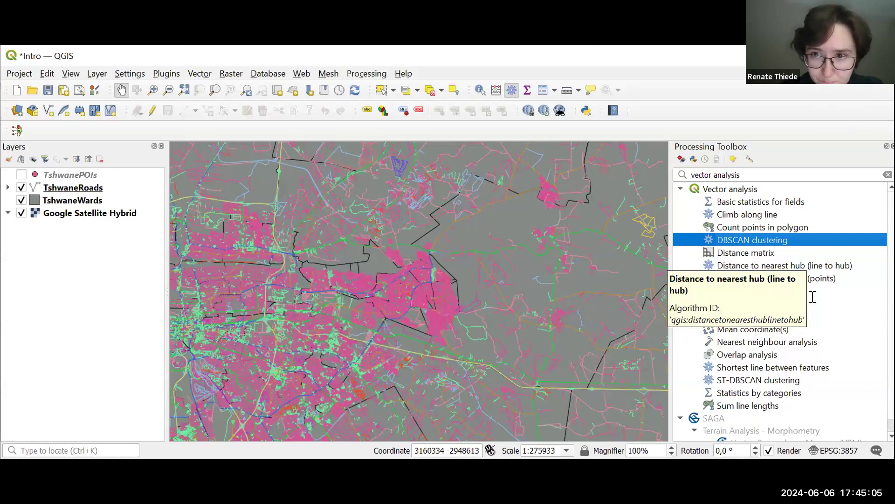
- Show the TshwanePOIs layer, and search the toolbox for "reproject" to open the Reproject layer algorithm
{"action": "left_click", "coordinate": [751, 173]}
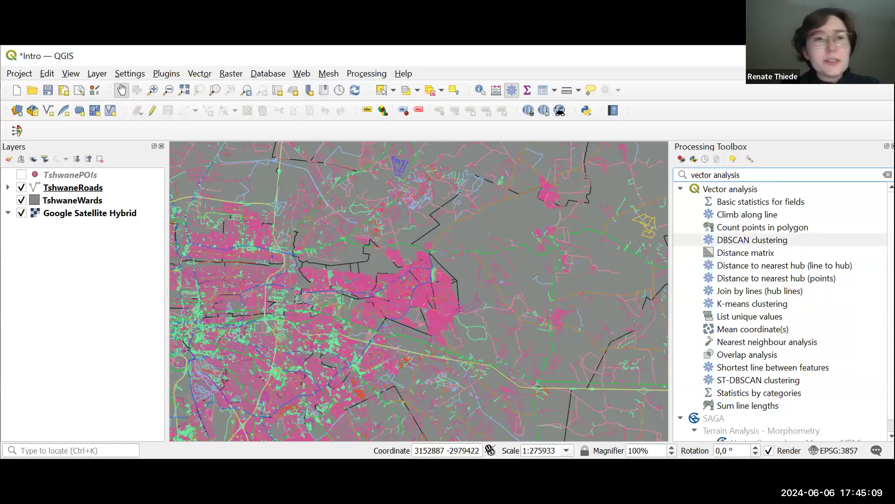
{"action": "left_click", "coordinate": [21, 175]}
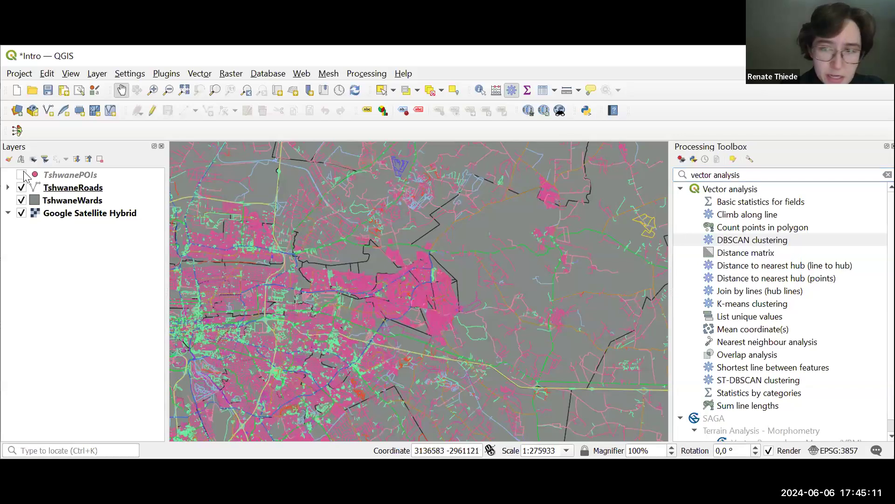
{"action": "left_click_drag", "start_coordinate": [755, 175], "coordinate": [679, 176]}
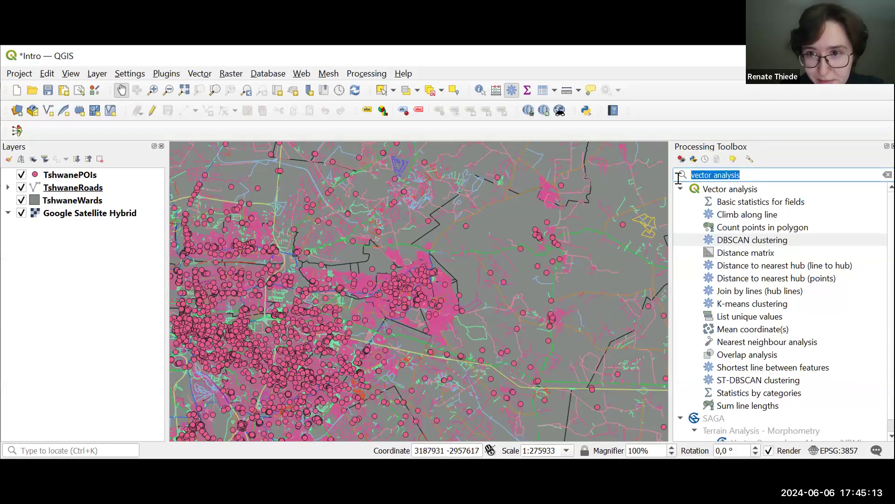
{"action": "type", "text": "reproject"}
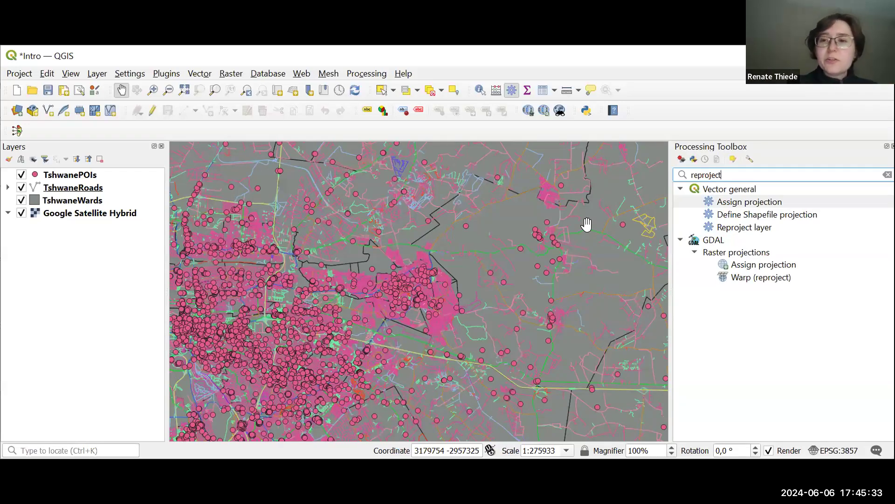
{"action": "left_click", "coordinate": [745, 233]}
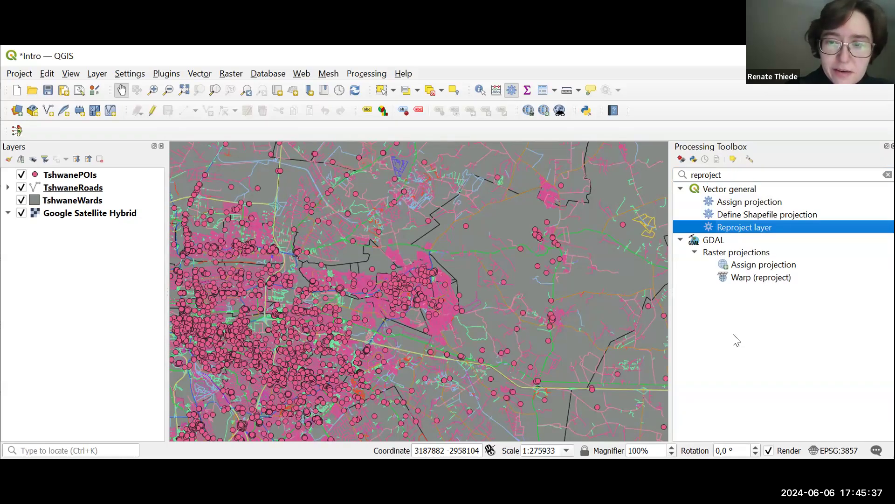
{"action": "double_click", "coordinate": [742, 232]}
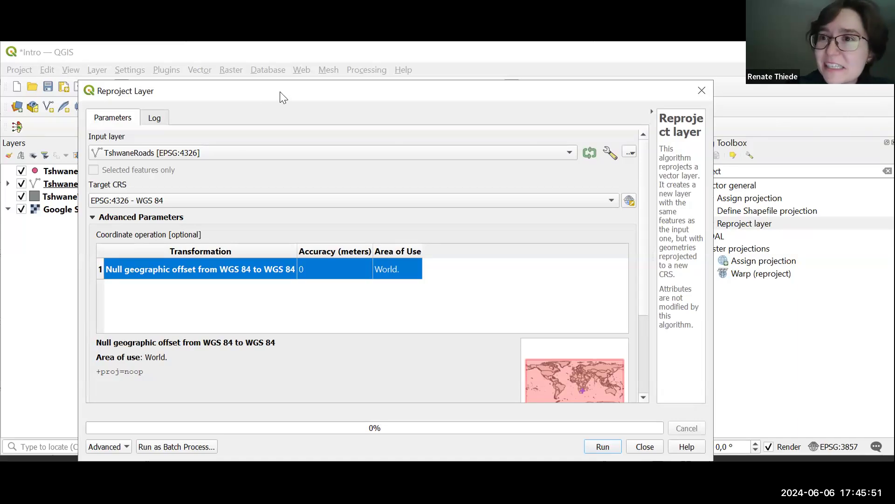
{"action": "left_click_drag", "start_coordinate": [280, 92], "coordinate": [265, 82]}
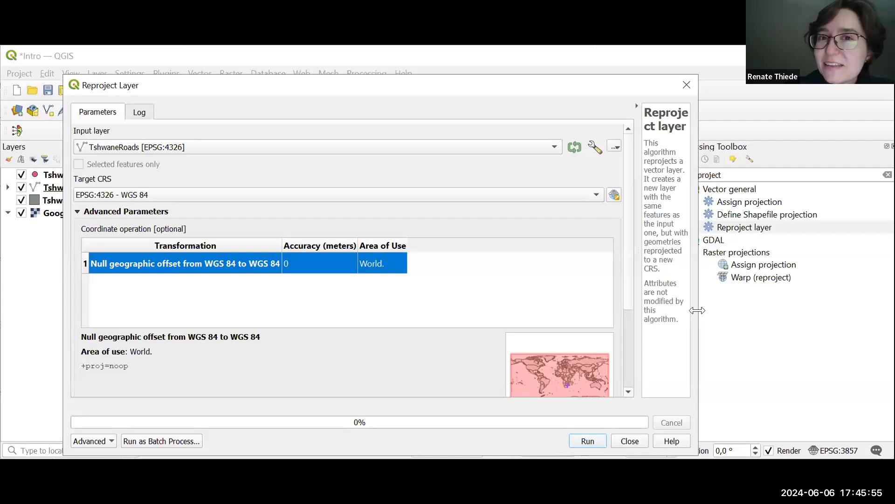
{"action": "left_click_drag", "start_coordinate": [697, 310], "coordinate": [740, 311]}
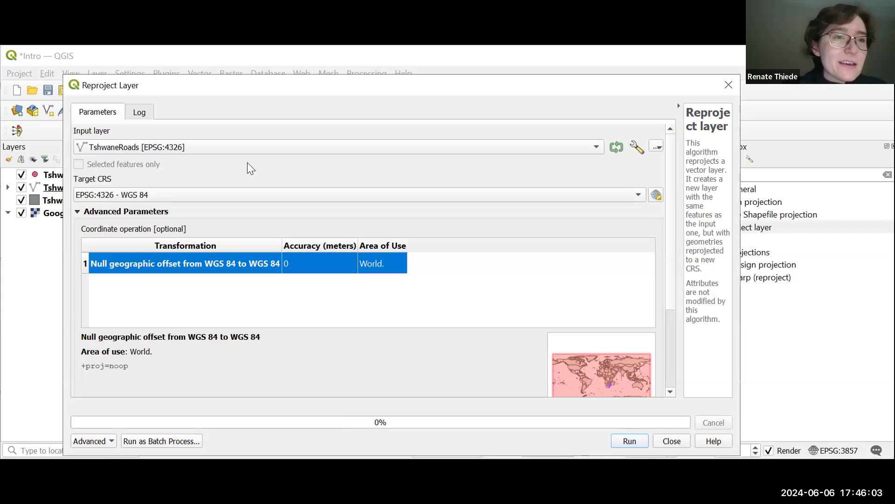
- Reproject the TshwaneWards layer to EPSG:32735 - WGS 84 / UTM zone 35S as a temporary layer
{"action": "left_click", "coordinate": [146, 146]}
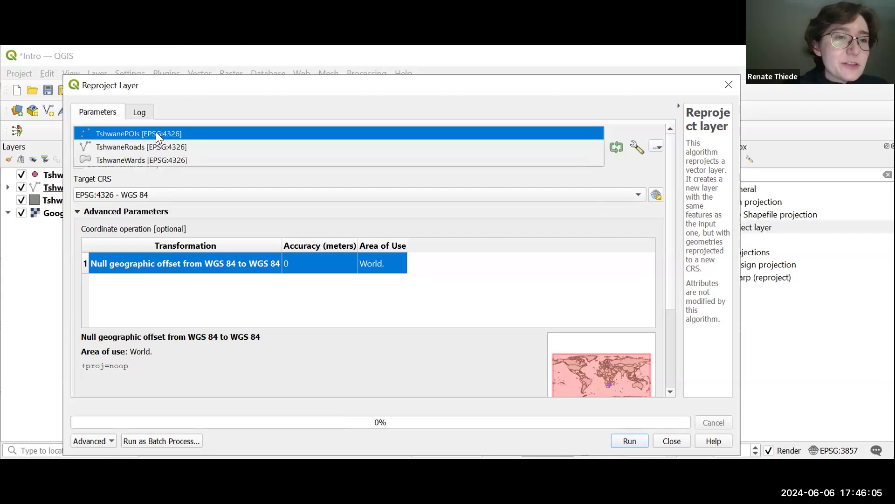
{"action": "left_click", "coordinate": [154, 158]}
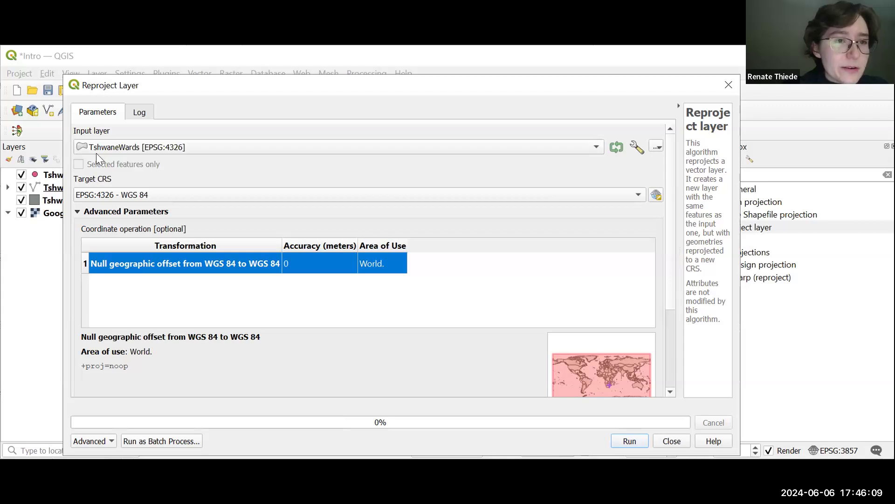
{"action": "left_click", "coordinate": [157, 146]}
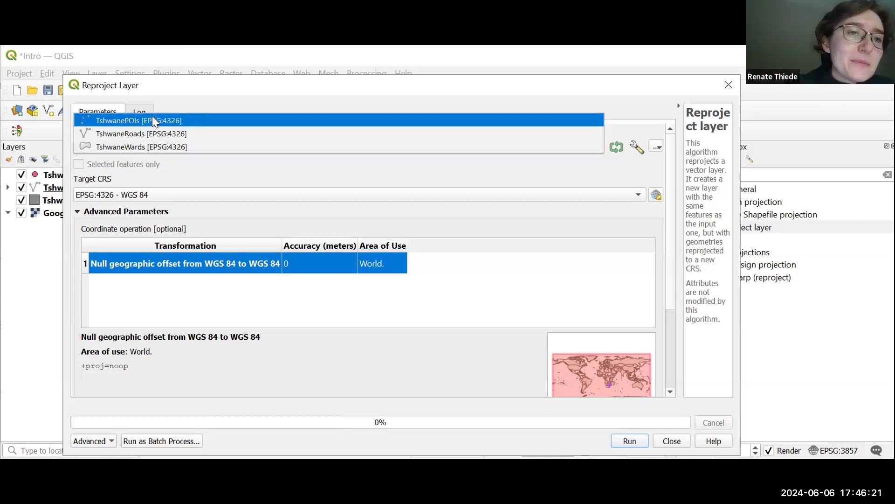
{"action": "left_click", "coordinate": [142, 146]}
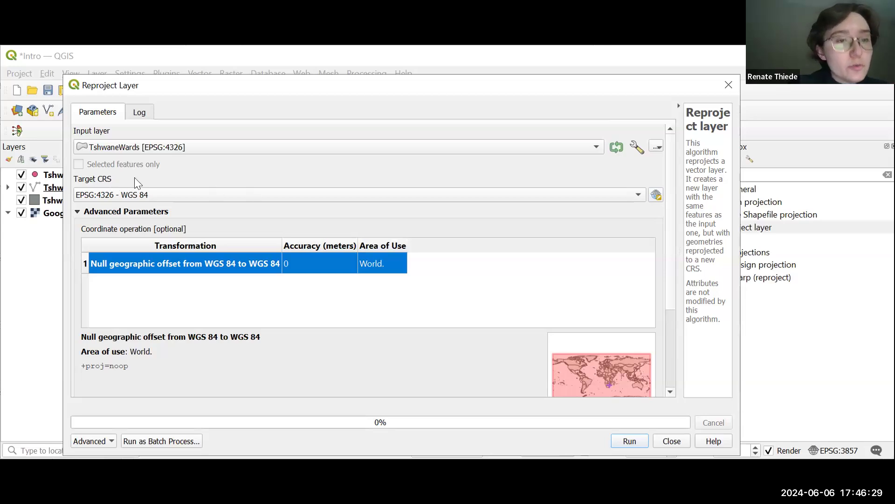
{"action": "left_click", "coordinate": [182, 195]}
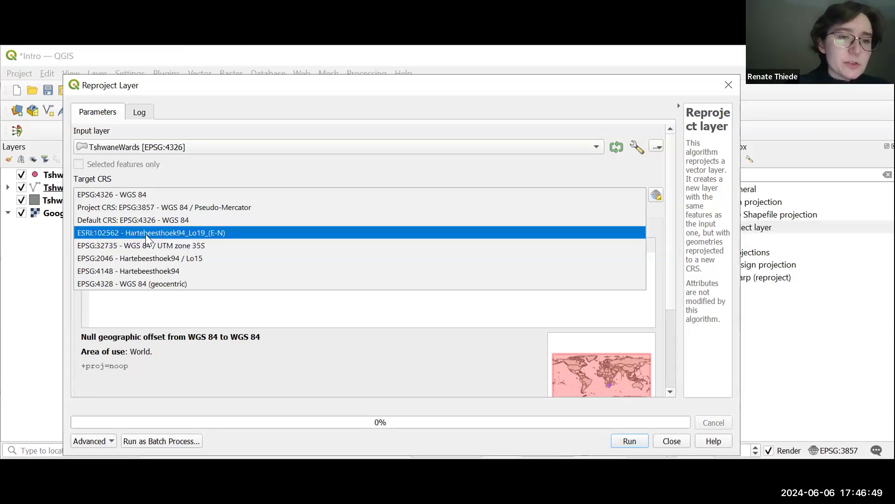
{"action": "left_click", "coordinate": [220, 246]}
{"action": "scroll", "coordinate": [396, 334], "scroll_direction": "down", "scroll_amount": 3}
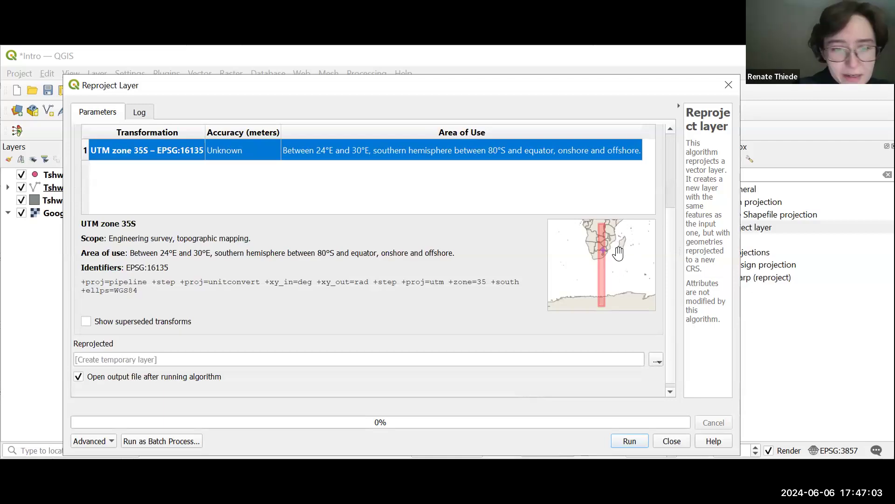
{"action": "left_click", "coordinate": [623, 439]}
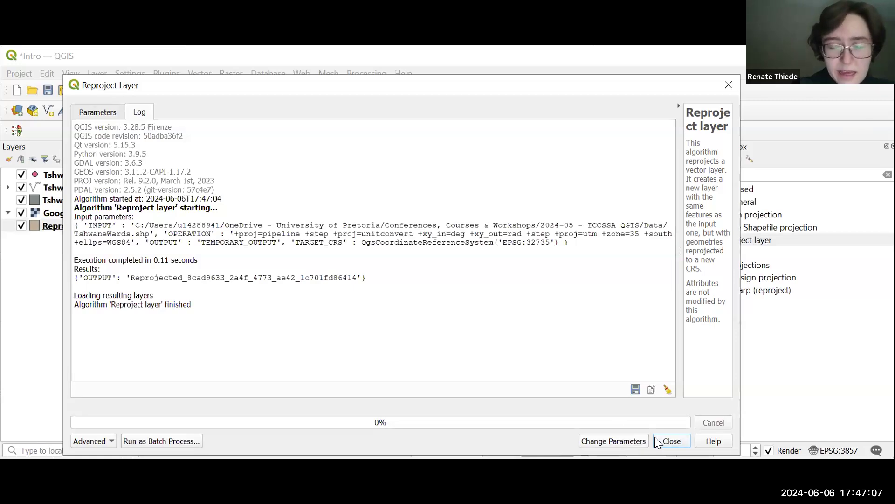
{"action": "key", "text": "Escape"}
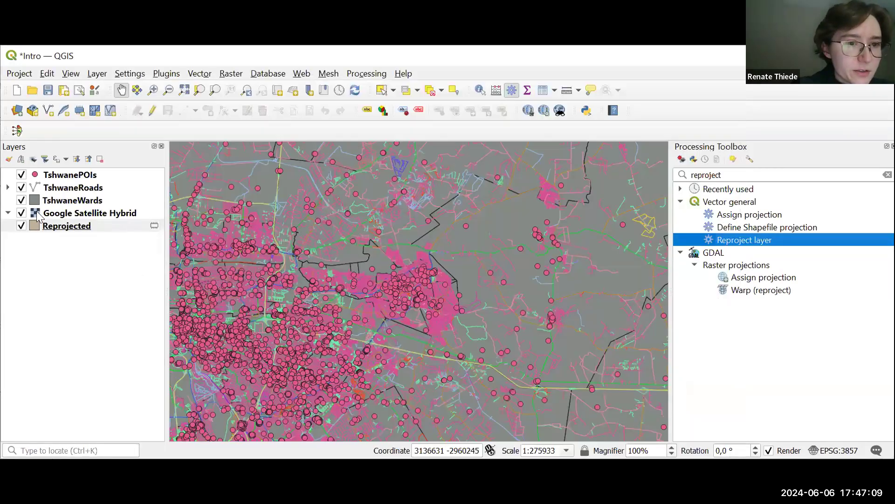
- Rename the temporary reprojected wards layer as Reproj Wards
{"action": "left_click", "coordinate": [132, 230]}
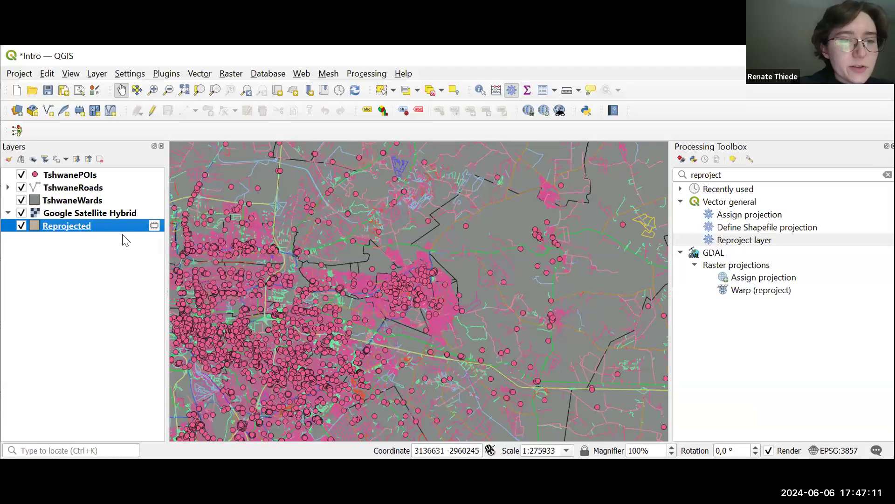
{"action": "right_click", "coordinate": [76, 223]}
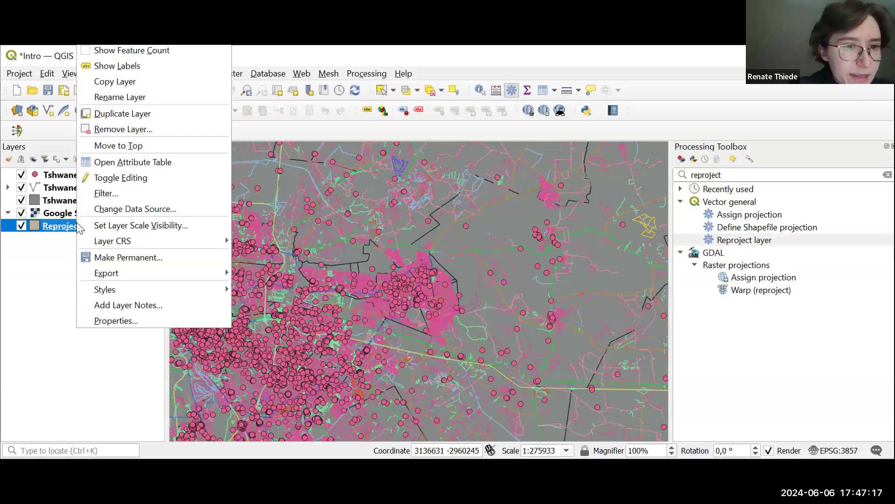
{"action": "left_click", "coordinate": [104, 97]}
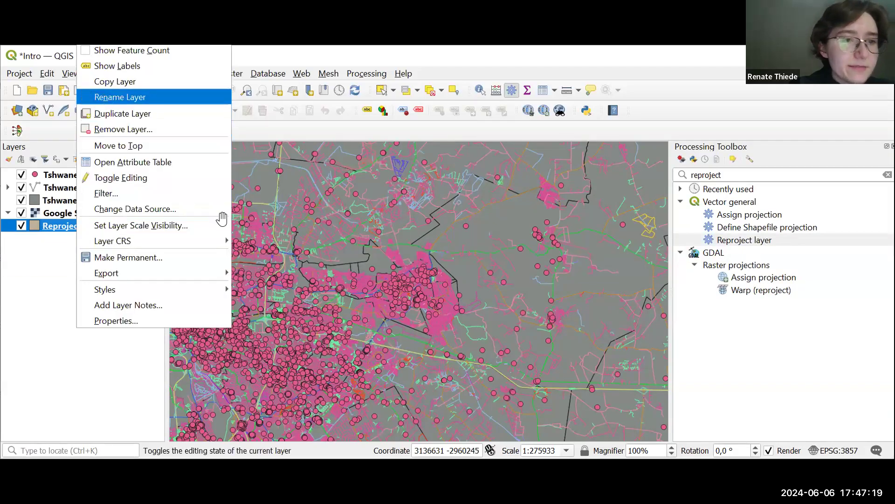
{"action": "key", "text": "End"}
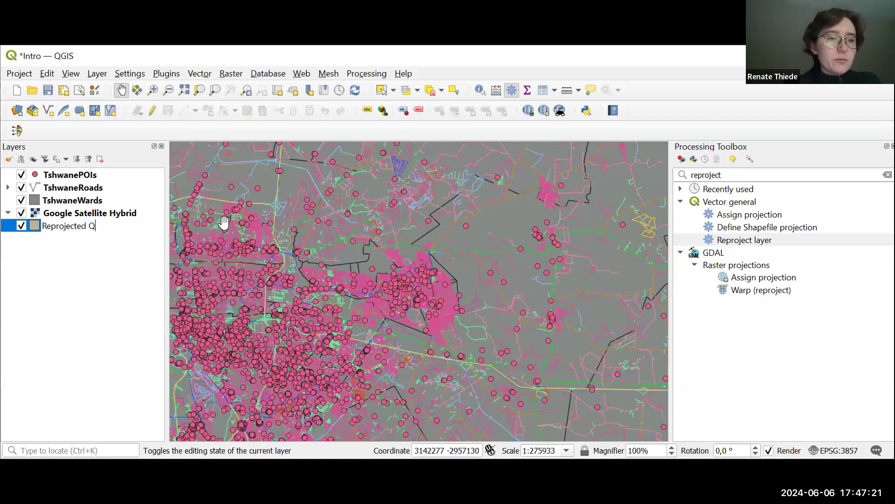
{"action": "key", "text": "BackSpace"}
{"action": "key", "text": "BackSpace"}
{"action": "key", "text": "BackSpace"}
{"action": "key", "text": "BackSpace"}
{"action": "key", "text": "BackSpace"}
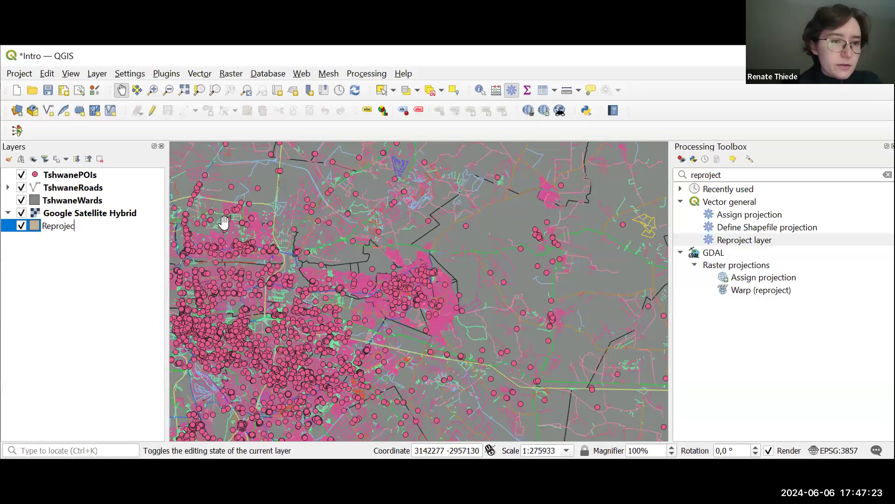
{"action": "type", "text": "wA"}
{"action": "key", "text": "BackSpace"}
{"action": "type", "text": "Wards"}
{"action": "key", "text": "Return"}
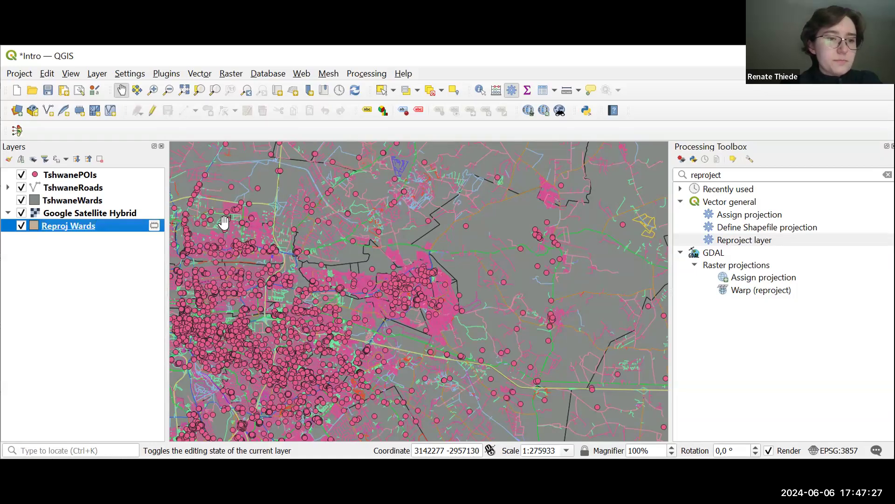
{"action": "left_click", "coordinate": [116, 264]}
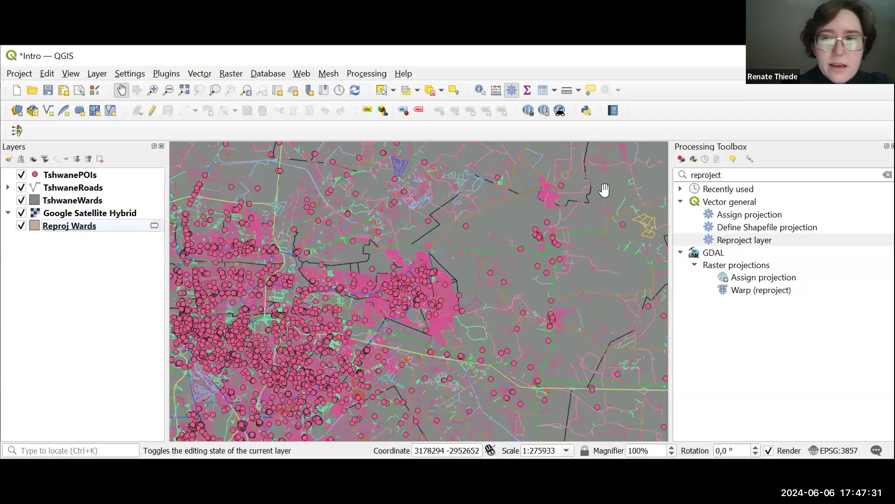
- Reproject the TshwanePOIs layer to EPSG:32735 - WGS 84 / UTM zone 35S as a temporary layer
{"action": "left_click", "coordinate": [736, 244]}
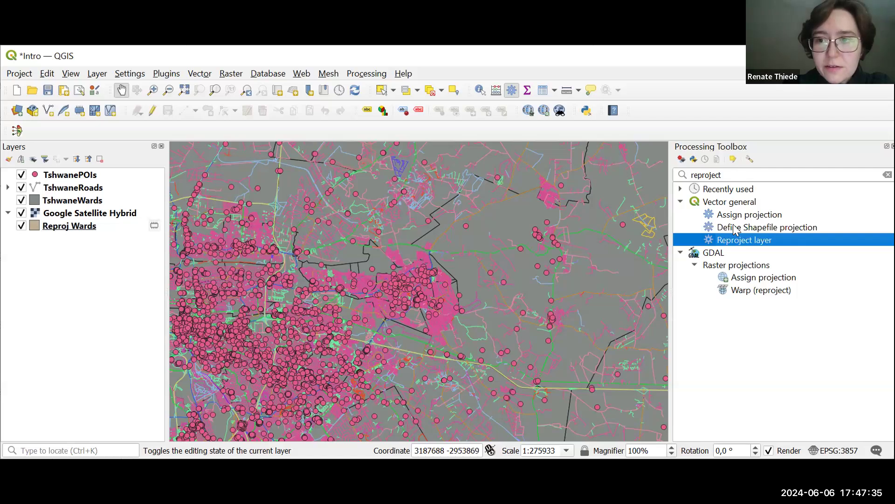
{"action": "double_click", "coordinate": [736, 244]}
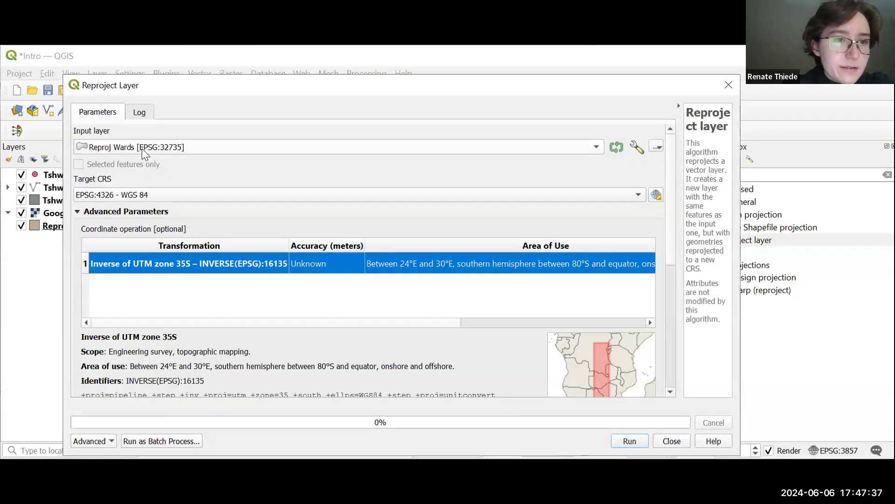
{"action": "left_click", "coordinate": [142, 148]}
{"action": "left_click", "coordinate": [141, 160]}
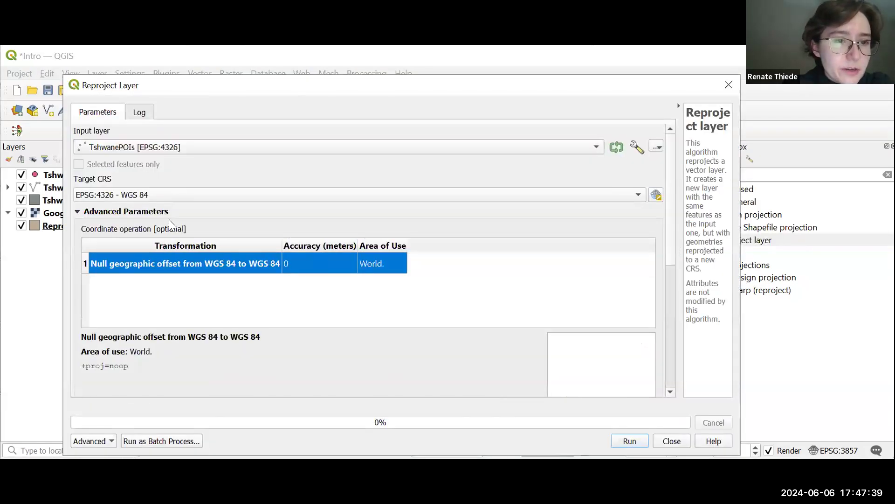
{"action": "left_click", "coordinate": [172, 195]}
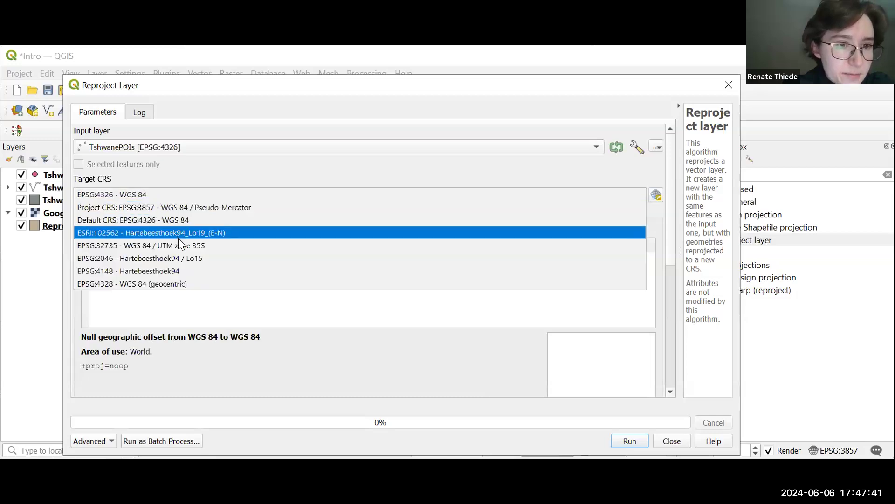
{"action": "left_click", "coordinate": [189, 244]}
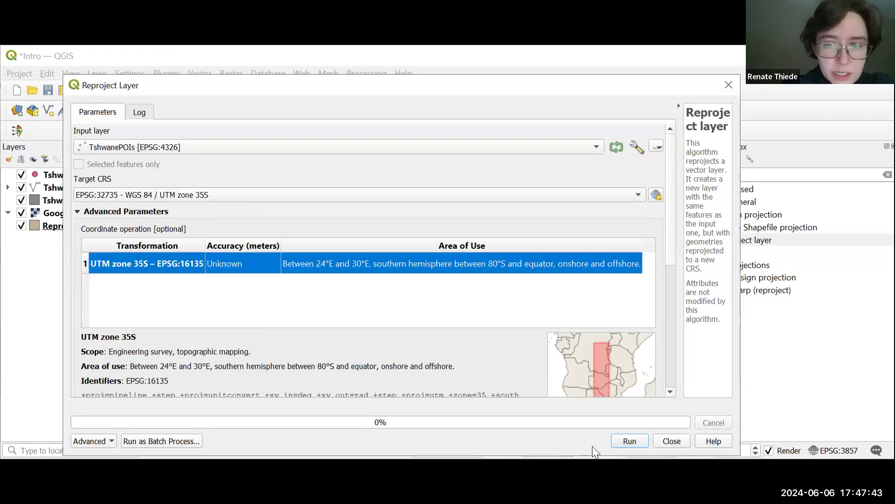
{"action": "left_click", "coordinate": [631, 442]}
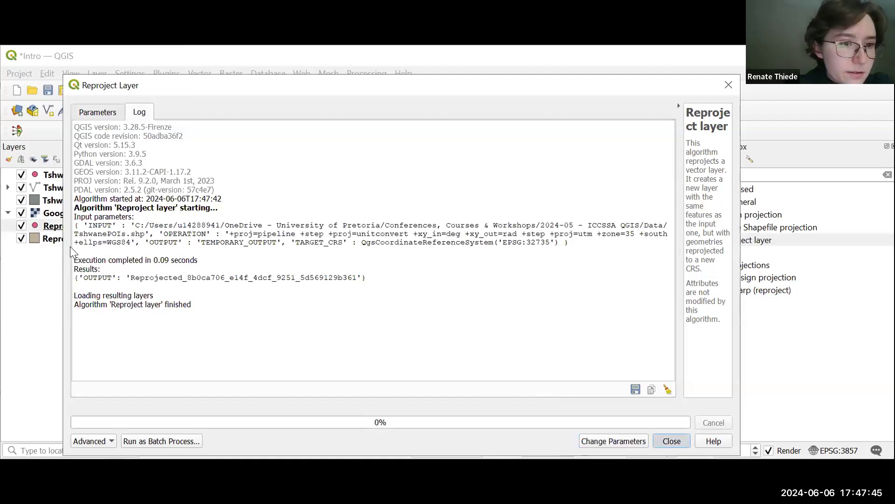
{"action": "key", "text": "Escape"}
- Rename the temporary reprojected points layer as Reproj POIs
{"action": "right_click", "coordinate": [60, 226]}
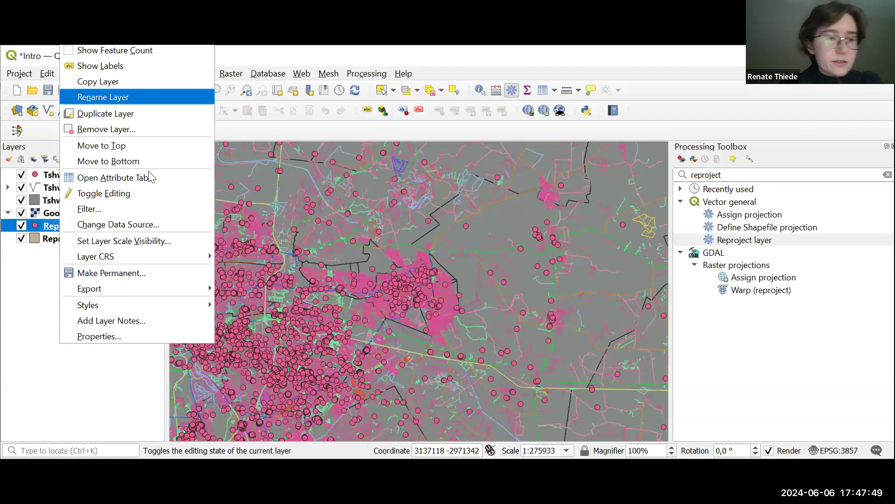
{"action": "key", "text": "Return"}
{"action": "type", "text": "Reproj POIs"}
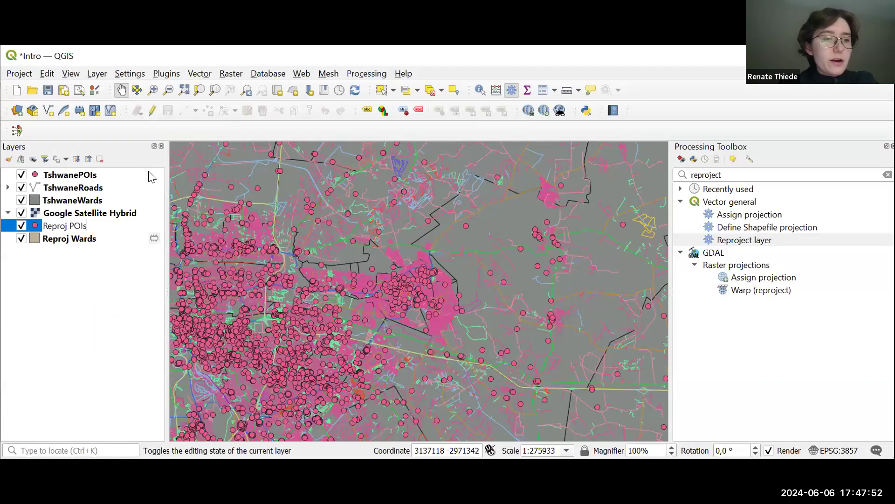
{"action": "key", "text": "Return"}
- Reproject the TshwaneRoads layer to EPSG:32735 - WGS 84 / UTM zone 35S as a temporary layer
{"action": "left_click", "coordinate": [85, 189]}
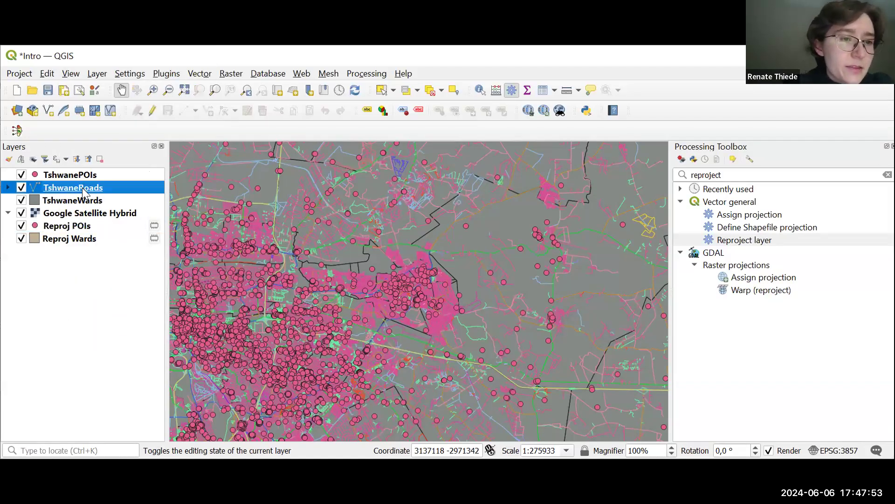
{"action": "left_click", "coordinate": [736, 240]}
{"action": "double_click", "coordinate": [735, 239]}
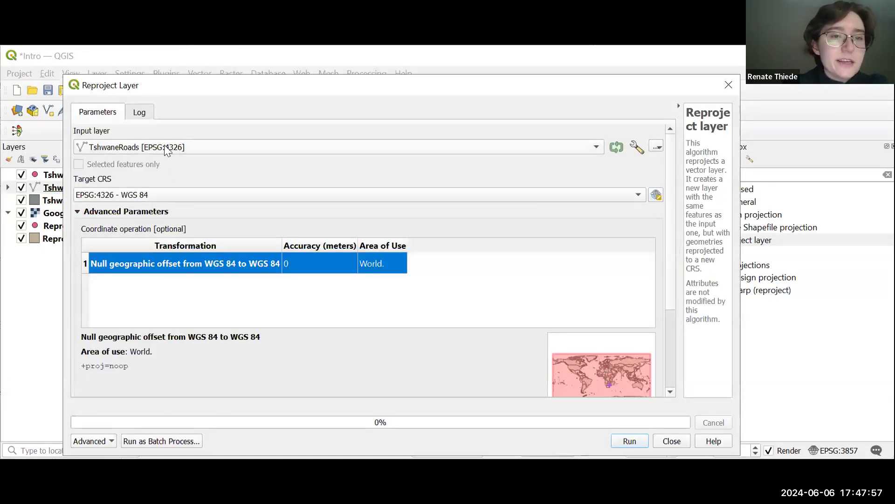
{"action": "left_click", "coordinate": [171, 194]}
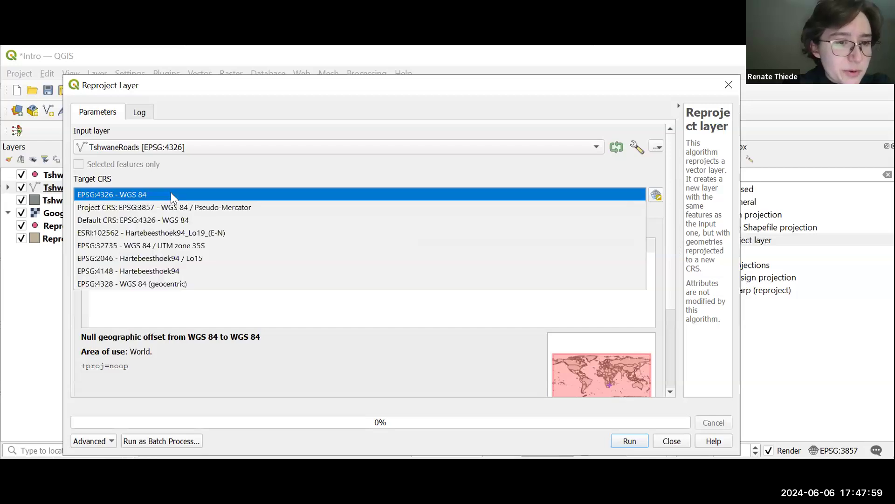
{"action": "left_click", "coordinate": [190, 245]}
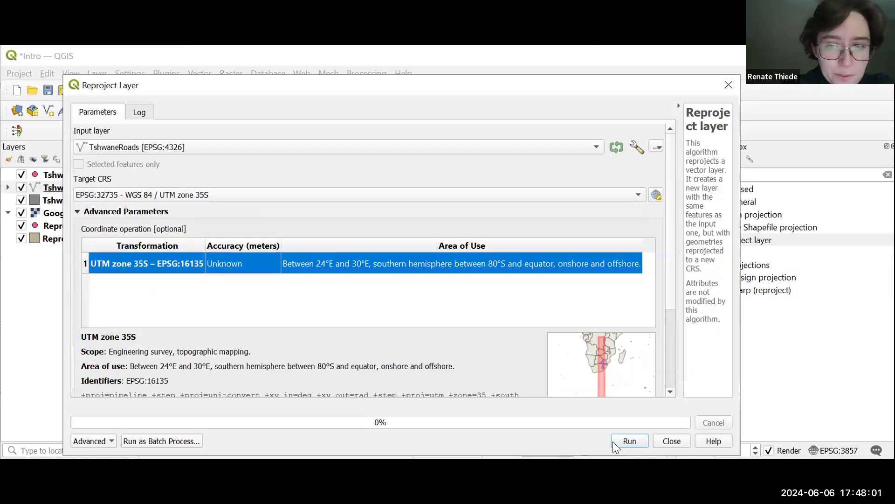
{"action": "left_click", "coordinate": [615, 441]}
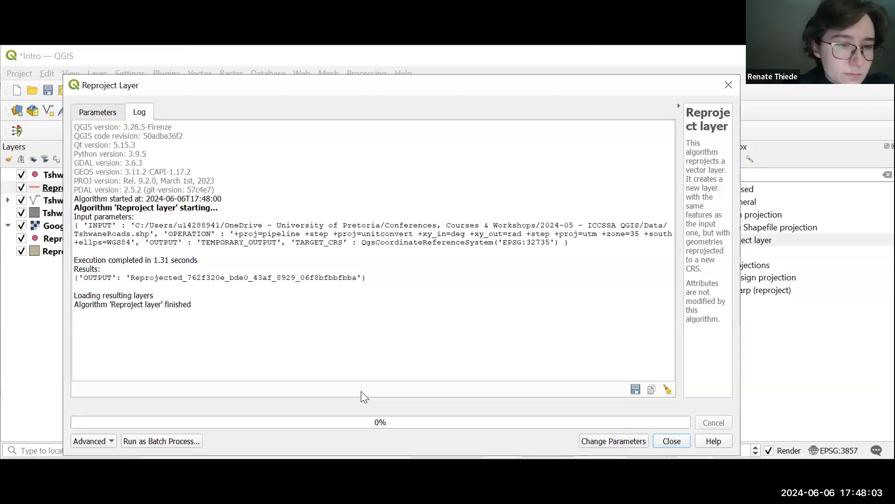
- Rename the temporary reprojected roads layer as Reproj roads
{"action": "right_click", "coordinate": [54, 188]}
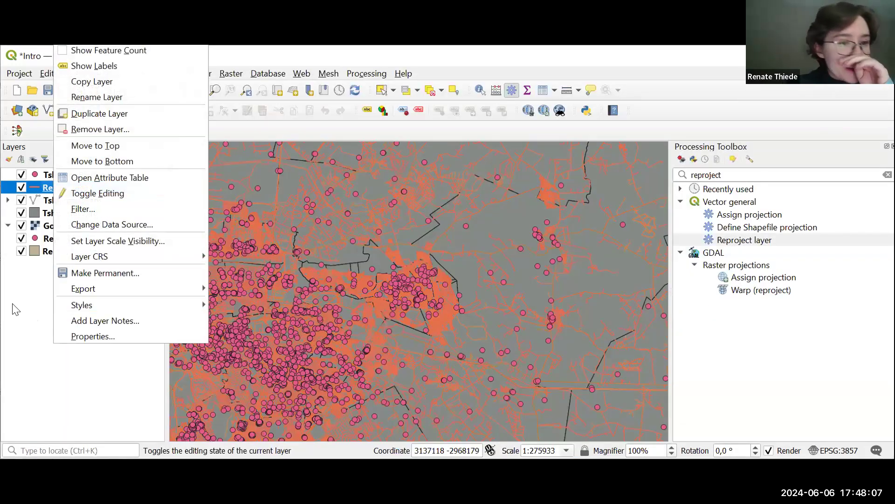
{"action": "left_click", "coordinate": [69, 189]}
{"action": "left_click", "coordinate": [69, 187]}
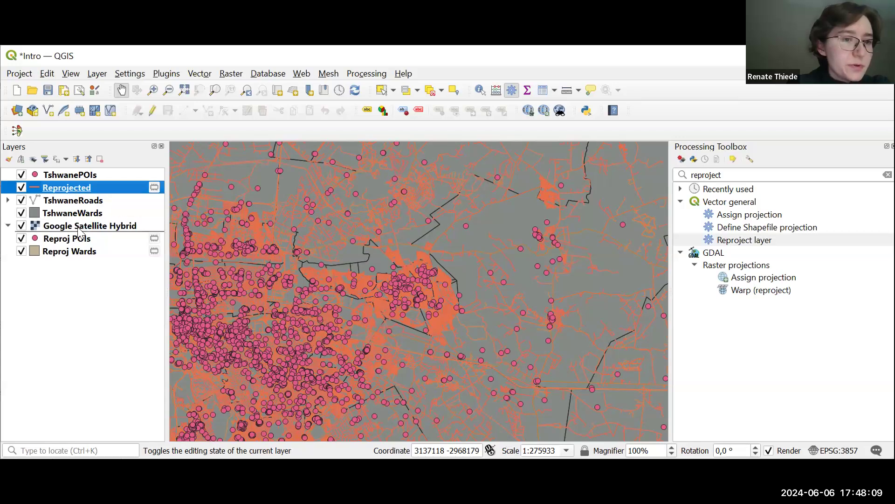
{"action": "mouse_move", "coordinate": [72, 176]}
{"action": "left_mouse_down"}
{"action": "mouse_move", "coordinate": [70, 224]}
{"action": "mouse_move", "coordinate": [70, 193]}
{"action": "mouse_move", "coordinate": [60, 183]}
{"action": "left_mouse_up"}
{"action": "right_click", "coordinate": [61, 186]}
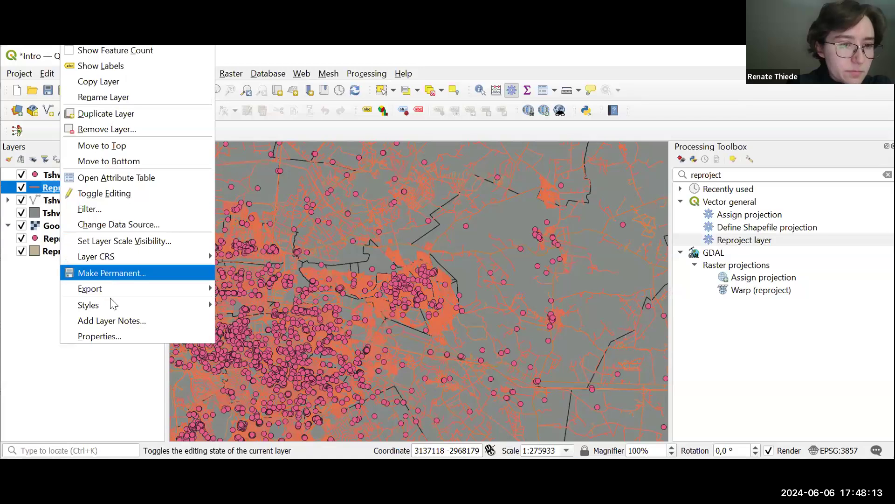
{"action": "left_click", "coordinate": [103, 97]}
{"action": "type", "text": "Reproj roads"}
{"action": "key", "text": "Return"}
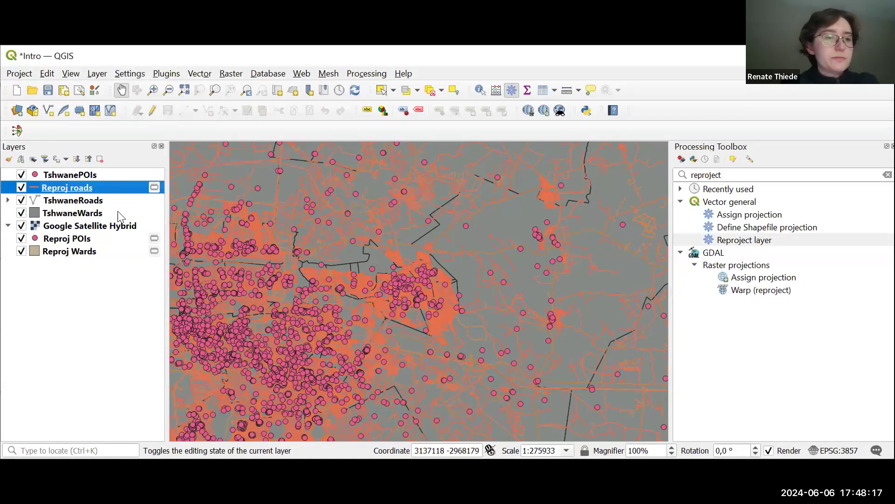
- Place Reproj POIs and Reproj Wards directly above their original layers, and toggle Reproj roads off and on to compare it with TshwaneRoads
{"action": "left_click_drag", "start_coordinate": [66, 238], "coordinate": [63, 173]}
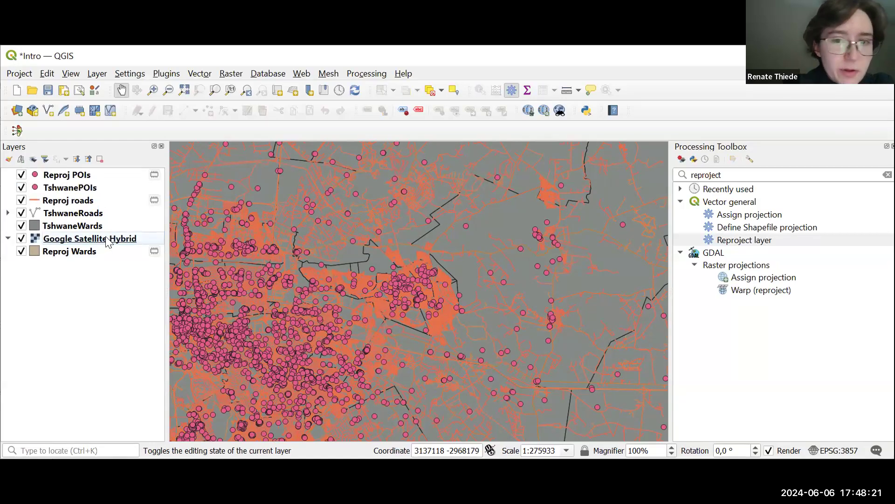
{"action": "left_click_drag", "start_coordinate": [80, 254], "coordinate": [81, 228]}
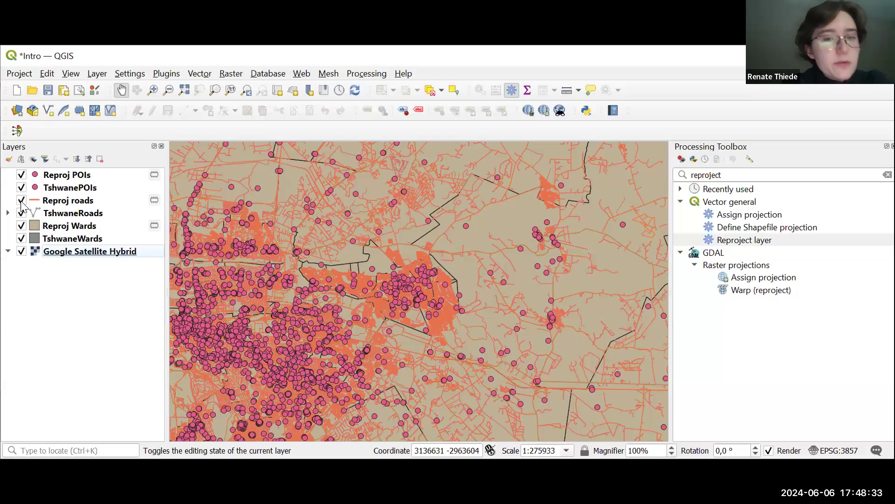
{"action": "left_click", "coordinate": [22, 201]}
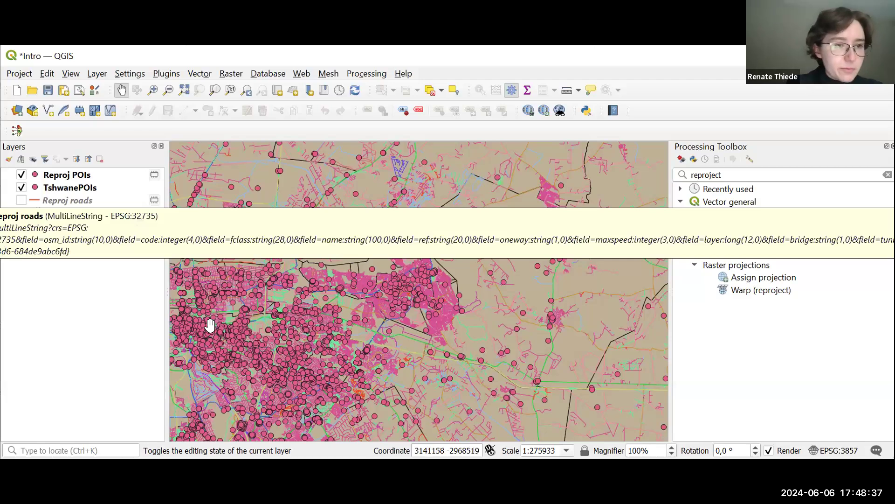
{"action": "left_click", "coordinate": [21, 200]}
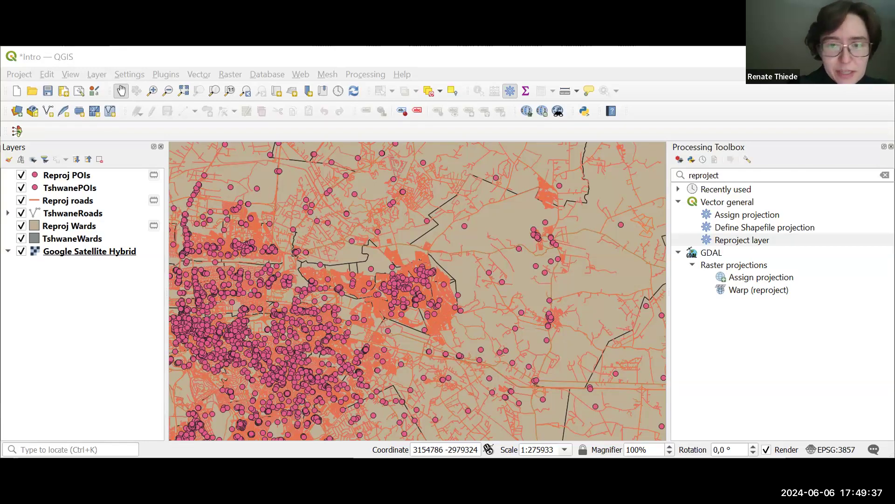
- Move Reproj POIs, Reproj roads and Reproj Wards below the Google Satellite Hybrid layer, and hide TshwanePOIs and TshwaneRoads
{"action": "left_click_drag", "start_coordinate": [444, 239], "coordinate": [400, 236]}
{"action": "scroll", "coordinate": [411, 244], "scroll_direction": "down", "scroll_amount": 1}
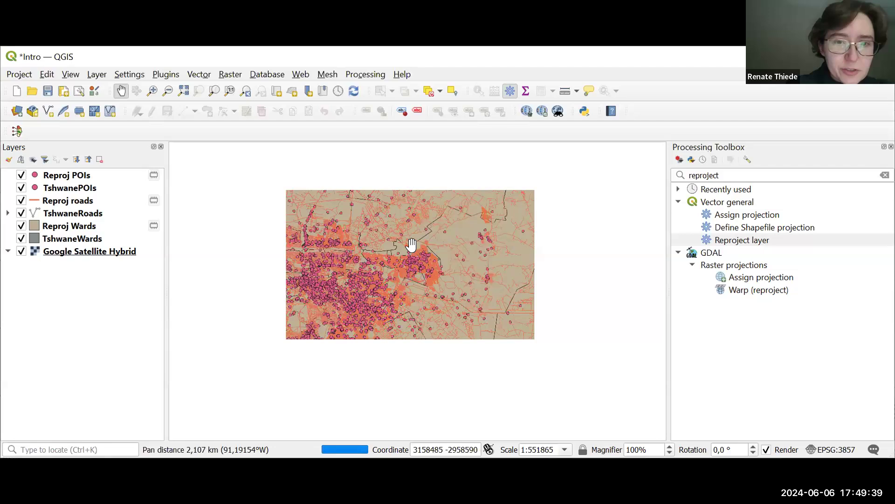
{"action": "left_click_drag", "start_coordinate": [388, 267], "coordinate": [387, 268]}
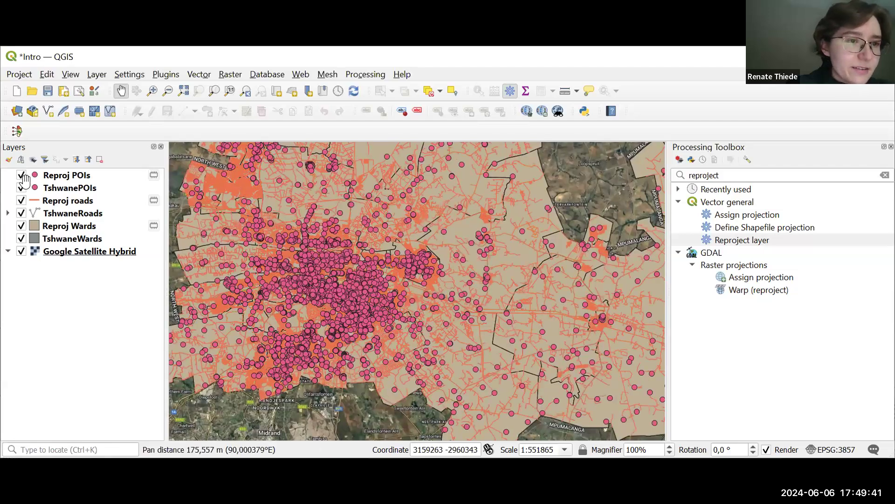
{"action": "left_click", "coordinate": [49, 176]}
{"action": "left_click_drag", "start_coordinate": [56, 255], "coordinate": [63, 261]}
{"action": "left_click", "coordinate": [66, 187]}
{"action": "left_click_drag", "start_coordinate": [69, 200], "coordinate": [69, 258]}
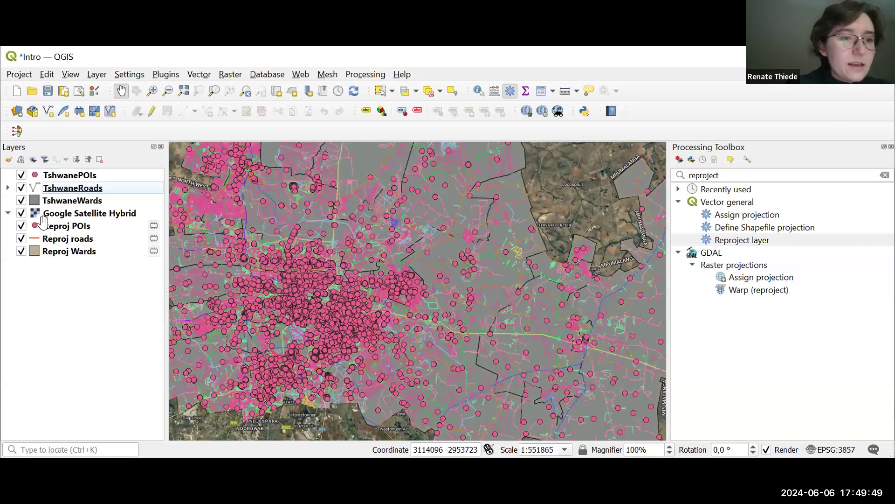
{"action": "left_click", "coordinate": [20, 174]}
{"action": "left_click", "coordinate": [20, 187]}
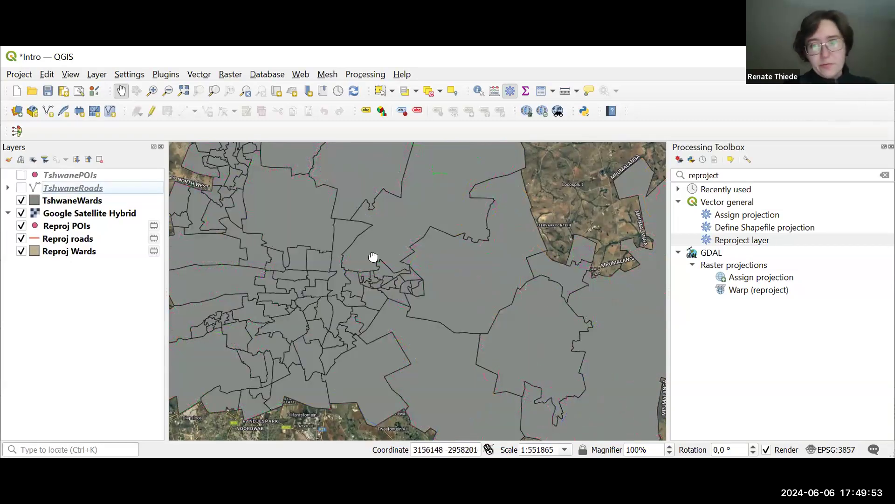
- Clear the "reproject" search so that all processing algorithms are listed again
{"action": "left_click_drag", "start_coordinate": [371, 256], "coordinate": [380, 261]}
{"action": "double_click", "coordinate": [741, 176]}
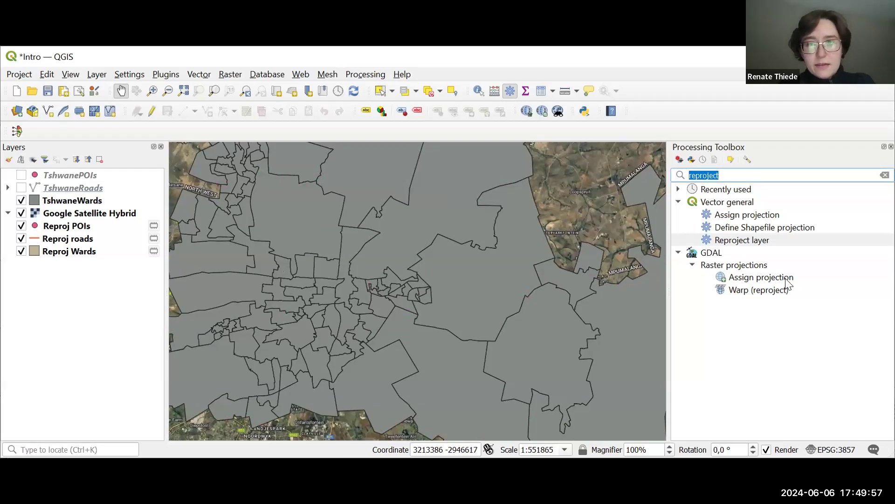
{"action": "key", "text": "BackSpace"}
- In the TshwaneWards layer, select the northernmost ward of the small eastern cluster, the one with a pointed northern tip
{"action": "left_click_drag", "start_coordinate": [436, 285], "coordinate": [415, 281]}
{"action": "scroll", "coordinate": [409, 284], "scroll_direction": "up", "scroll_amount": 1}
{"action": "scroll", "coordinate": [431, 271], "scroll_direction": "up", "scroll_amount": 1}
{"action": "left_click_drag", "start_coordinate": [359, 248], "coordinate": [389, 246]}
{"action": "scroll", "coordinate": [392, 252], "scroll_direction": "up", "scroll_amount": 2}
{"action": "scroll", "coordinate": [411, 256], "scroll_direction": "down", "scroll_amount": 1}
{"action": "scroll", "coordinate": [472, 244], "scroll_direction": "down", "scroll_amount": 1}
{"action": "left_click_drag", "start_coordinate": [471, 244], "coordinate": [433, 252]}
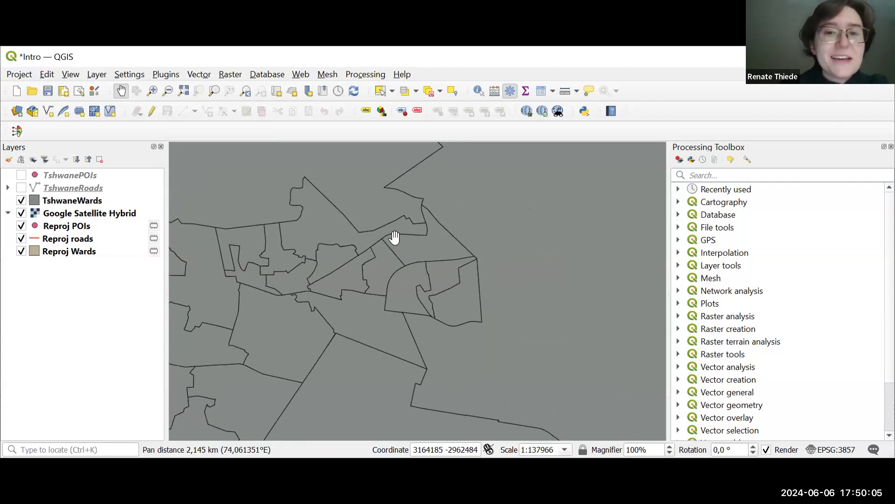
{"action": "left_click", "coordinate": [380, 91]}
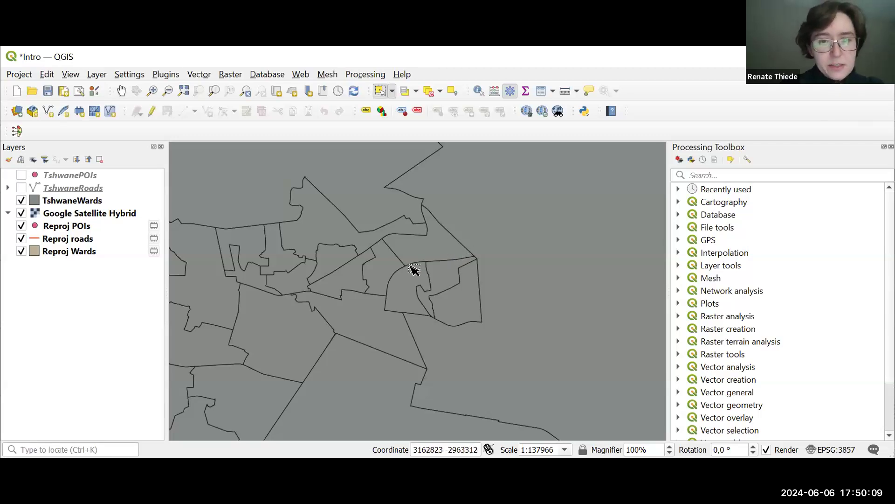
{"action": "left_click", "coordinate": [31, 203]}
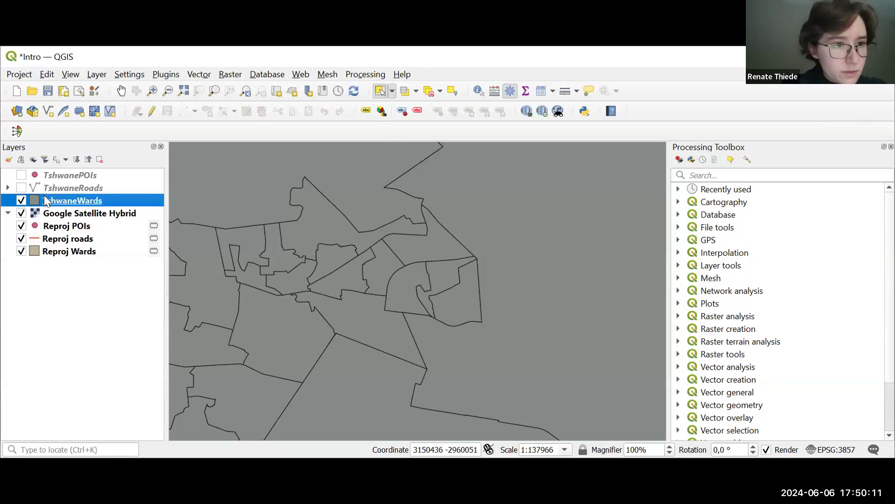
{"action": "left_click", "coordinate": [415, 251]}
{"action": "left_click", "coordinate": [388, 271]}
{"action": "left_click", "coordinate": [426, 243]}
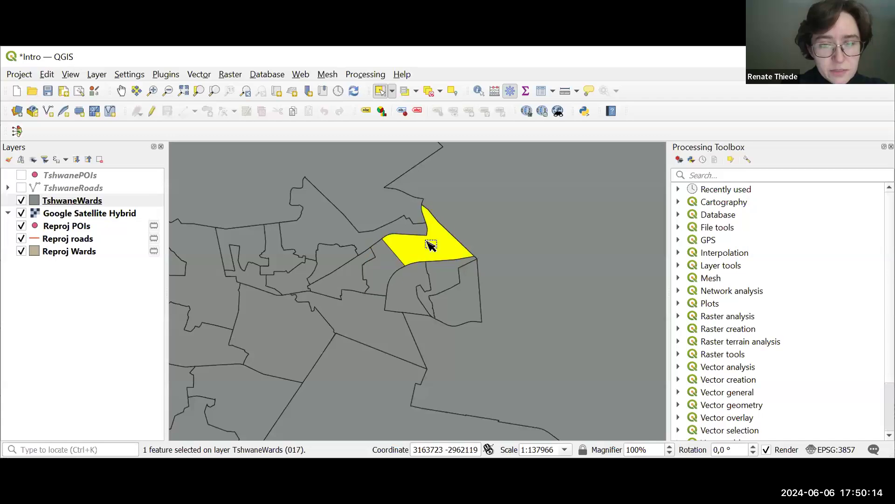
- Add the four adjoining wards to the south and west to the TshwaneWards selection
{"action": "left_click", "coordinate": [406, 287], "text": "shift"}
{"action": "left_click", "coordinate": [451, 275], "text": "shift"}
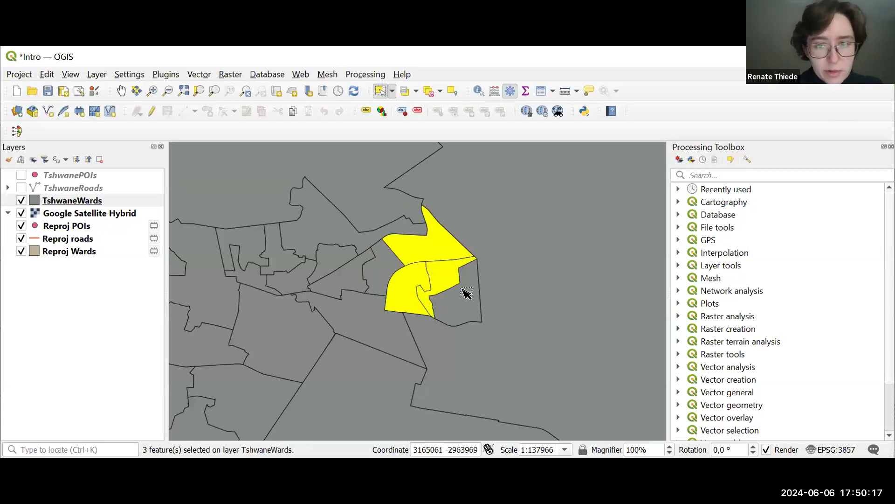
{"action": "left_click", "coordinate": [467, 295], "text": "shift"}
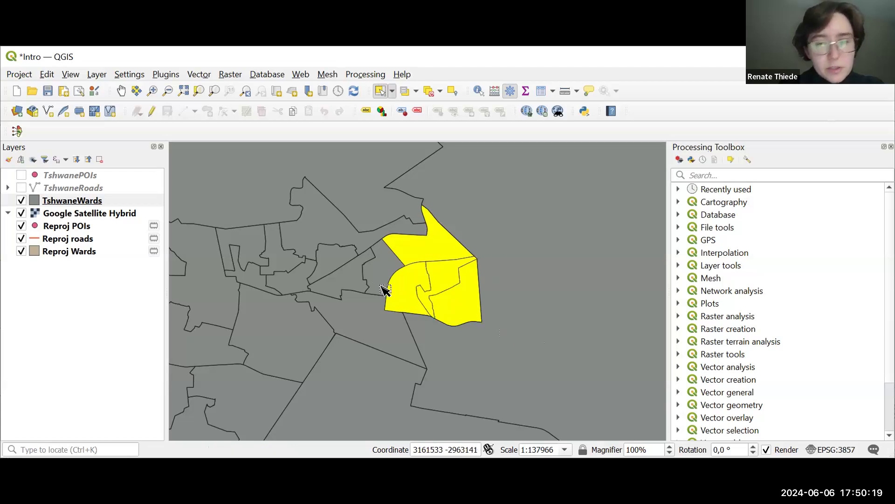
{"action": "left_click", "coordinate": [390, 274], "text": "shift"}
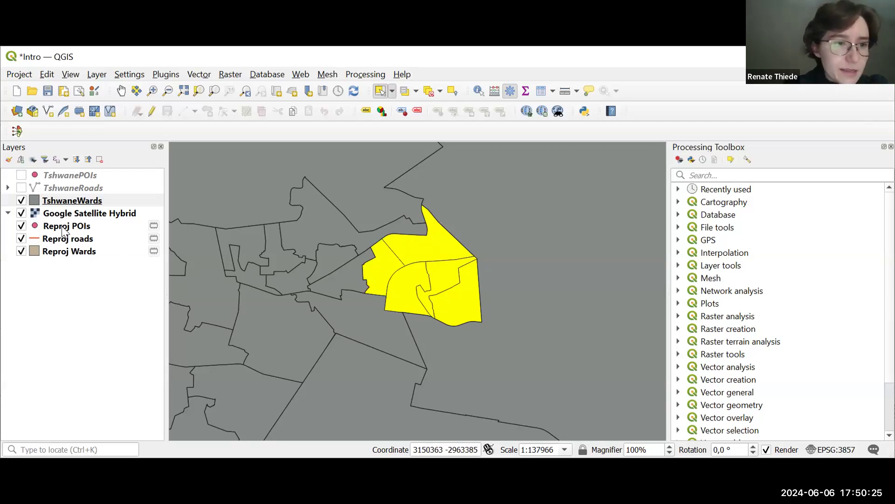
- Show the TshwanePOIs layer, find the Select by Location algorithm by searching for "select by lo", and open it
{"action": "left_click", "coordinate": [22, 175]}
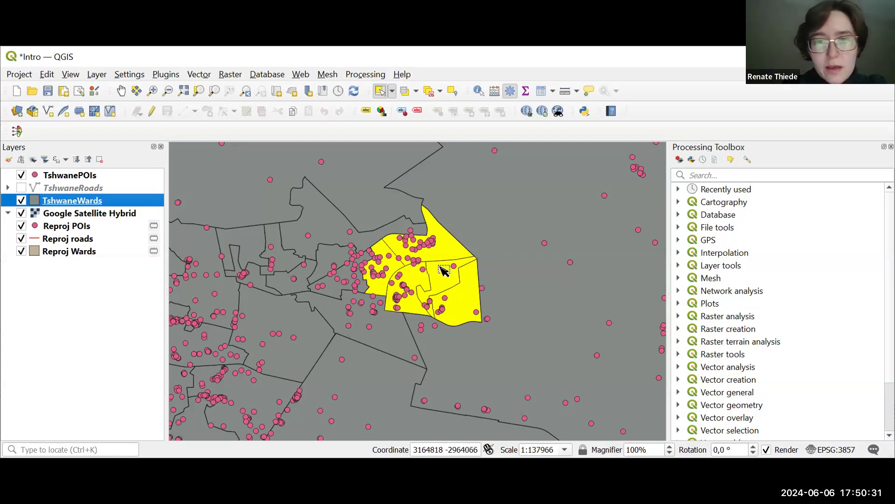
{"action": "scroll", "coordinate": [440, 266], "scroll_direction": "up", "scroll_amount": 1}
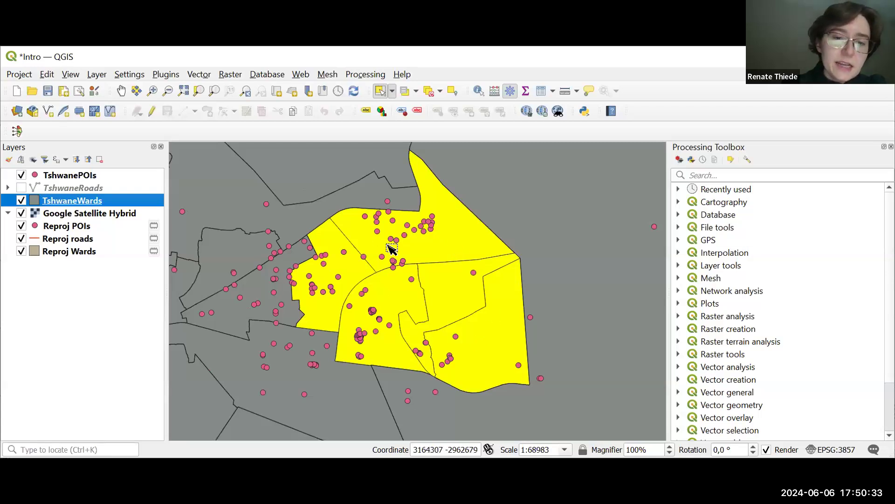
{"action": "left_click", "coordinate": [734, 175]}
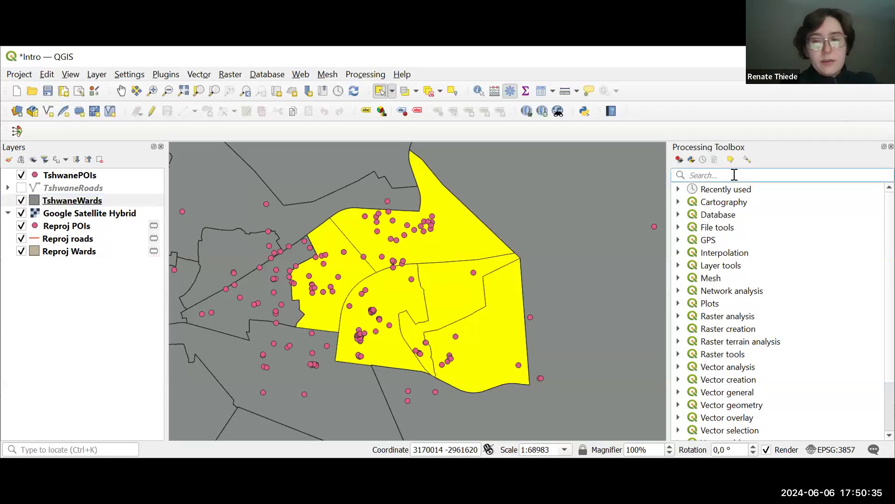
{"action": "type", "text": "select"}
{"action": "type", "text": " by "}
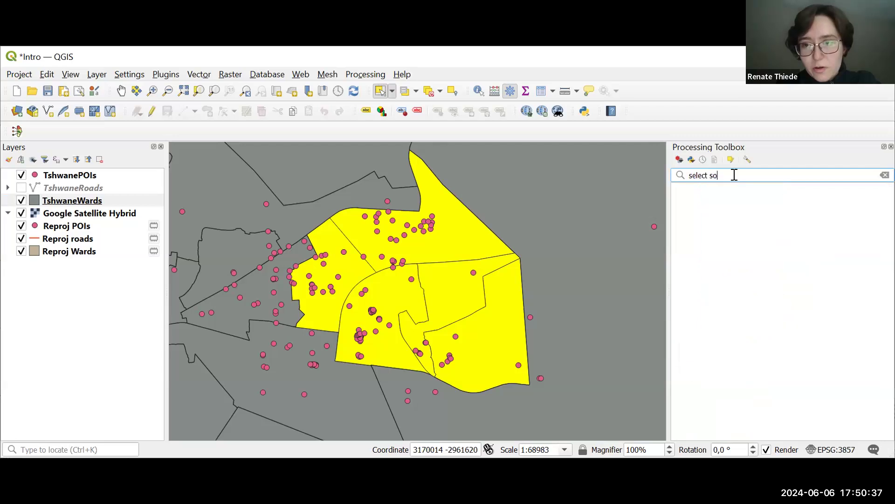
{"action": "type", "text": "l"}
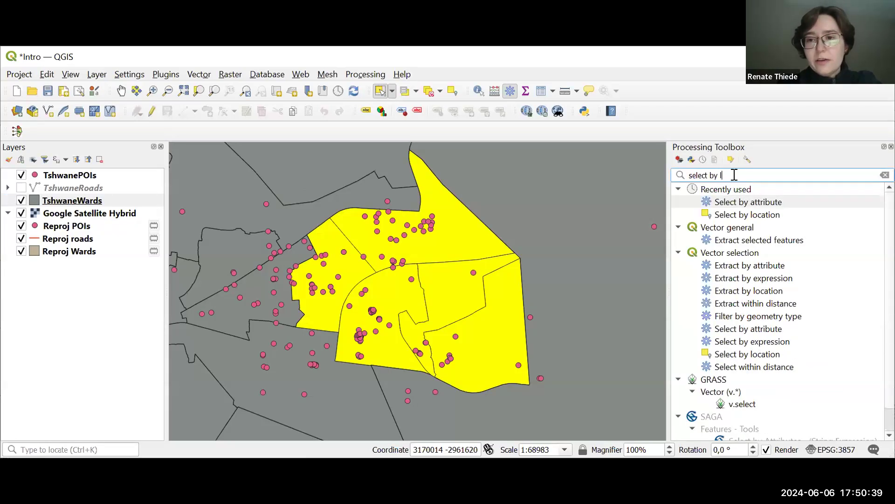
{"action": "type", "text": "o"}
{"action": "left_click", "coordinate": [738, 201]}
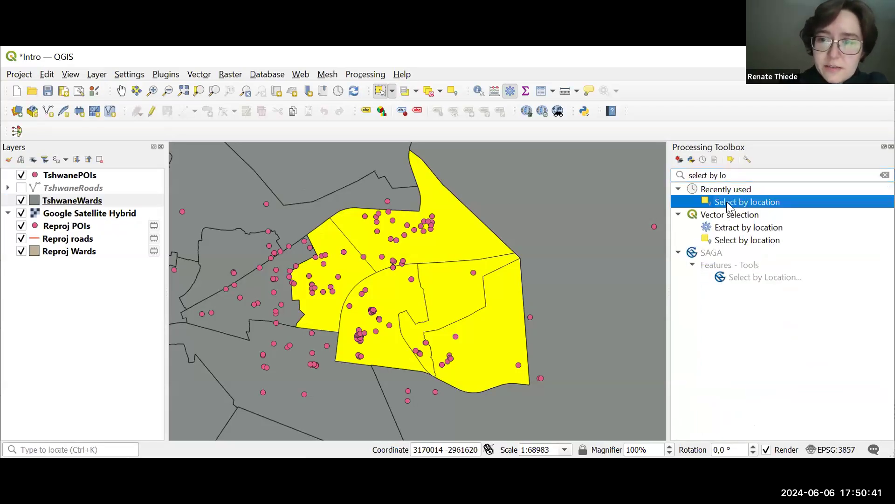
{"action": "double_click", "coordinate": [727, 202]}
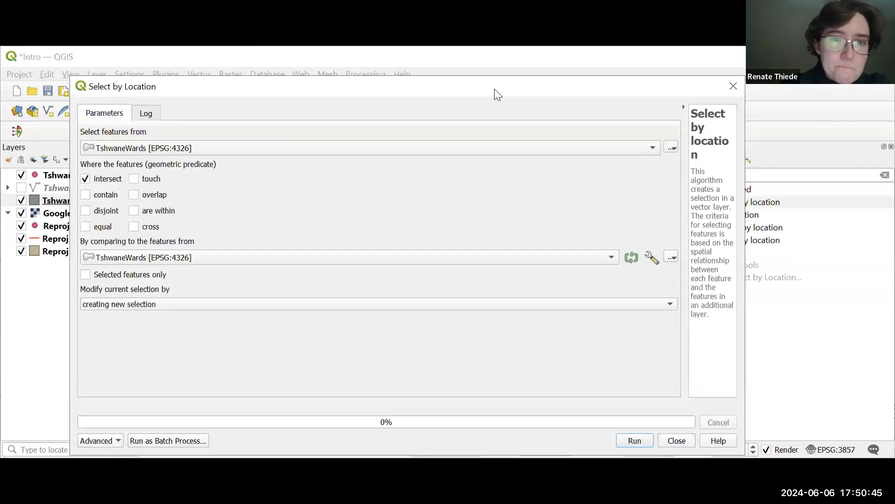
{"action": "left_click_drag", "start_coordinate": [495, 88], "coordinate": [563, 87]}
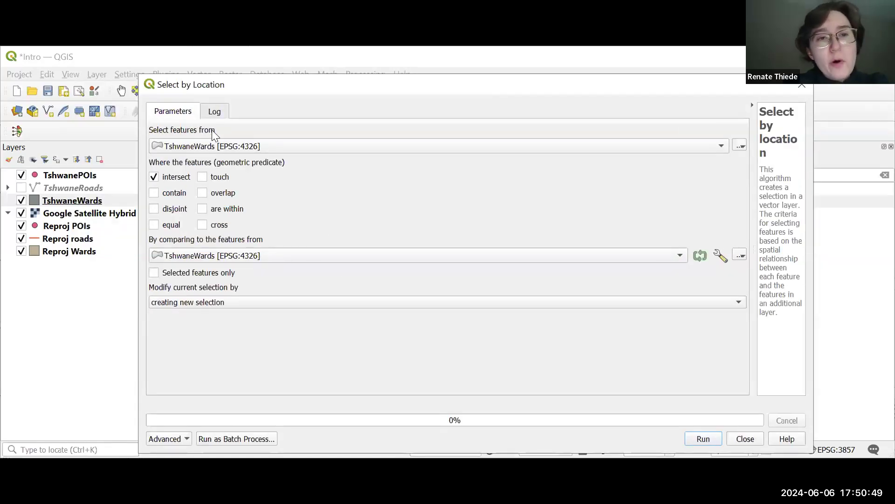
- Select the TshwanePOIs features that are within the selected TshwaneWards features only, creating a new selection
{"action": "left_click", "coordinate": [232, 147]}
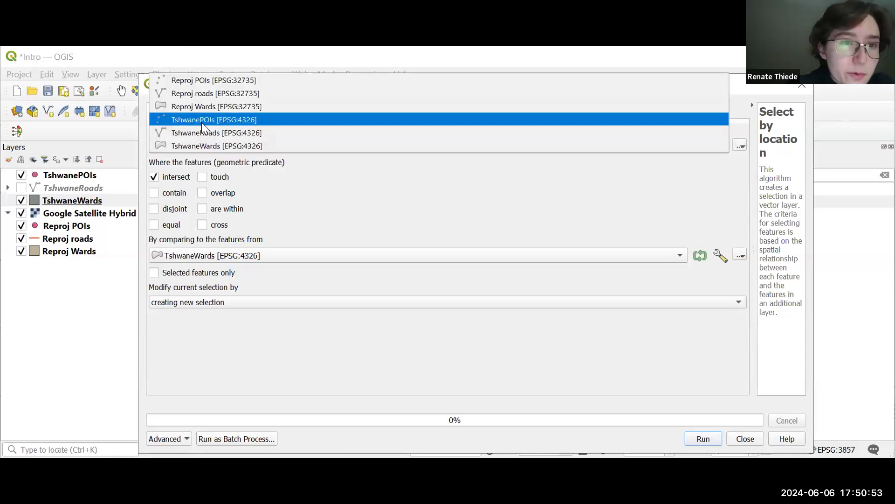
{"action": "left_click", "coordinate": [201, 120]}
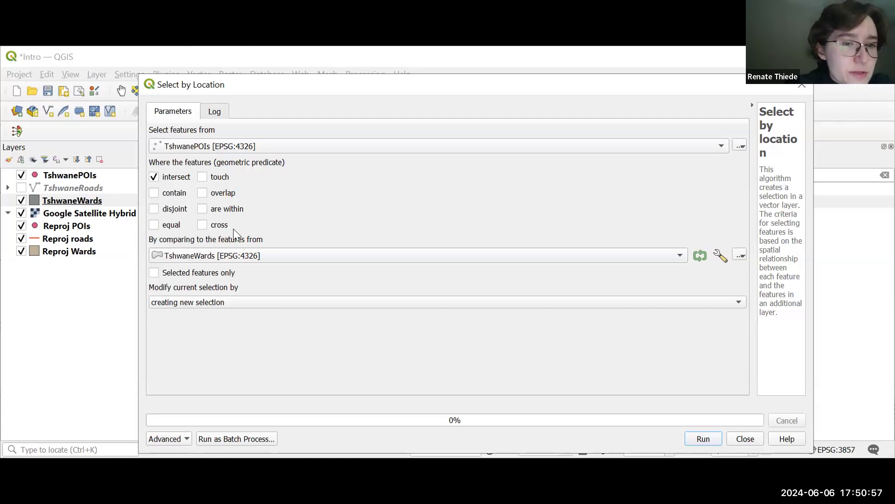
{"action": "left_click", "coordinate": [202, 209]}
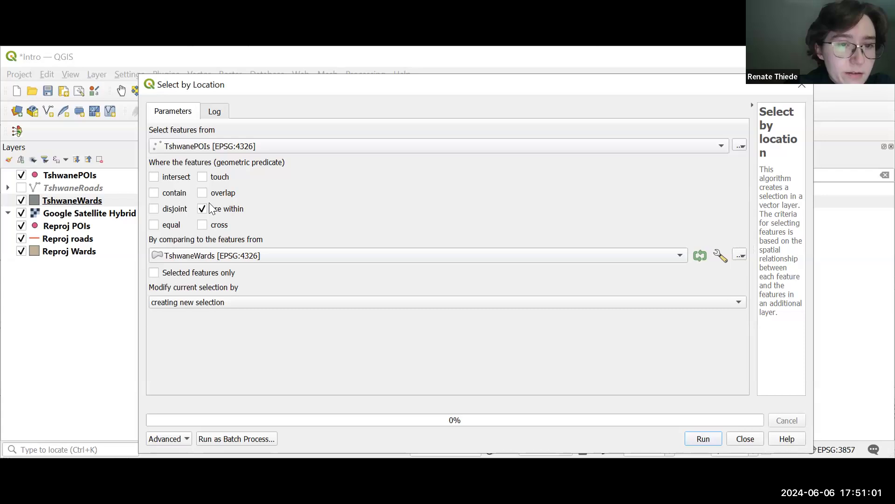
{"action": "left_click", "coordinate": [154, 272]}
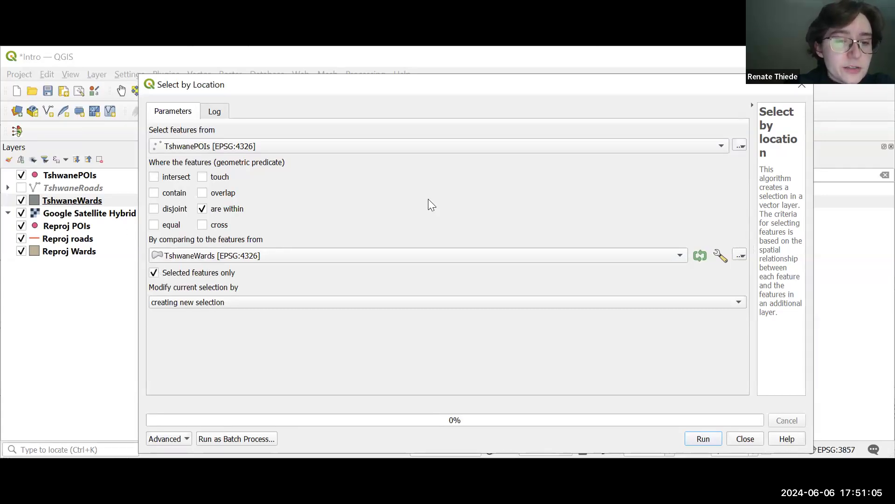
{"action": "left_click", "coordinate": [690, 437]}
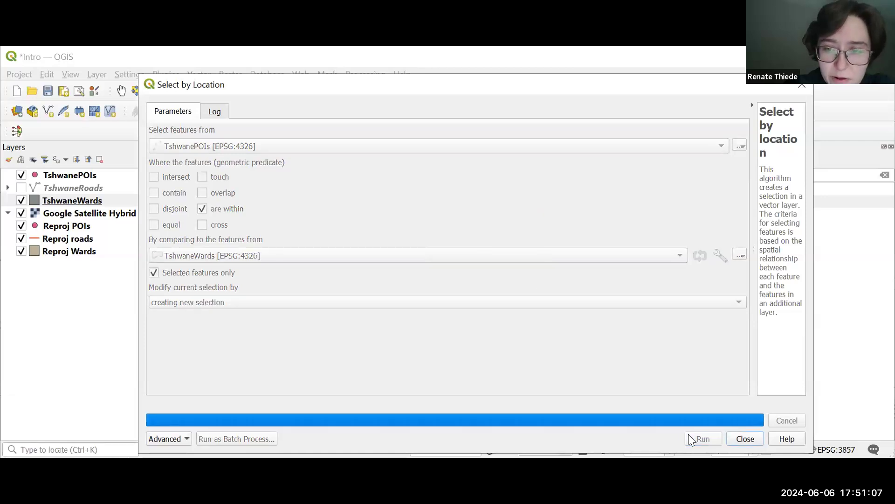
{"action": "left_click", "coordinate": [737, 437]}
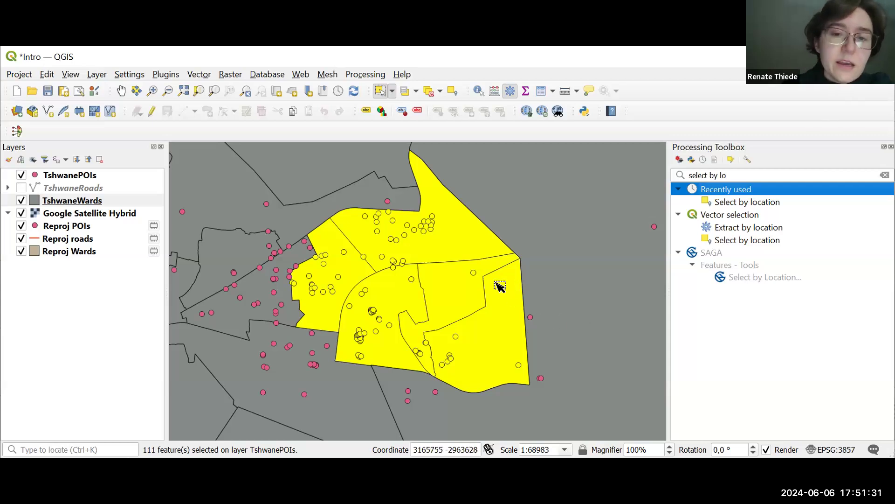
- Deselect the features in all layers, and display TshwaneRoads instead of TshwanePOIs
{"action": "left_click", "coordinate": [429, 94]}
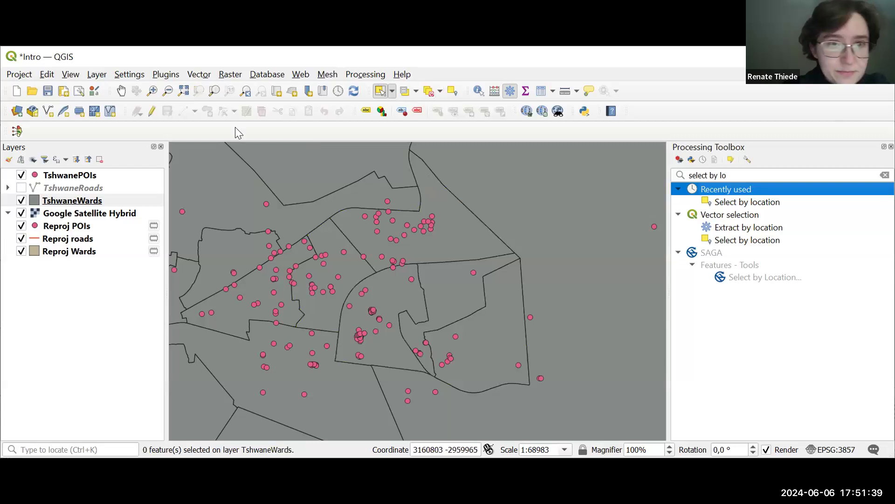
{"action": "left_click", "coordinate": [120, 90]}
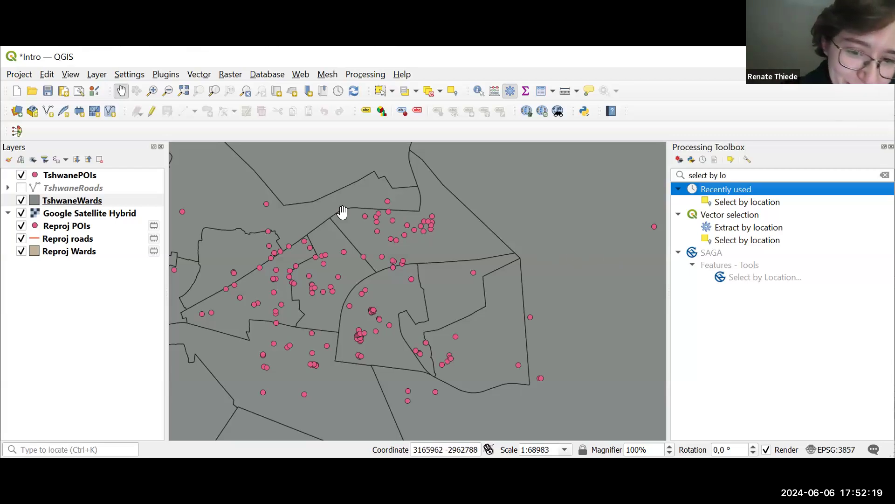
{"action": "left_click_drag", "start_coordinate": [444, 338], "coordinate": [455, 354]}
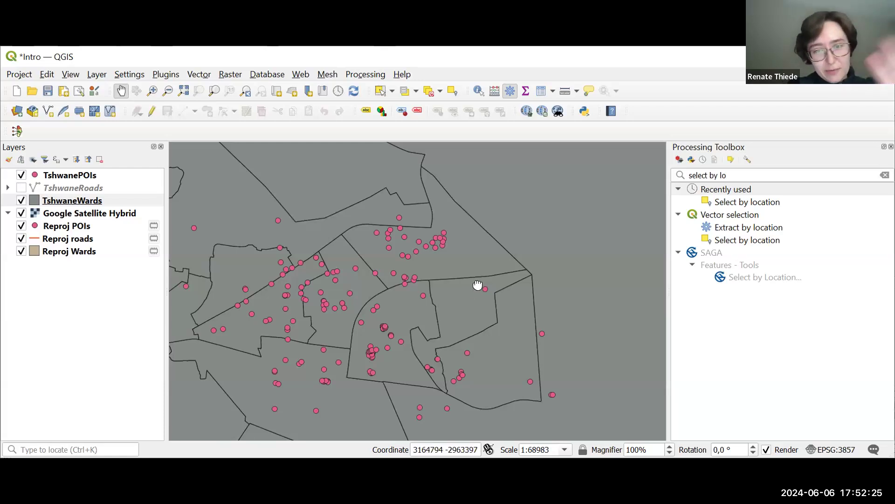
{"action": "left_click_drag", "start_coordinate": [478, 285], "coordinate": [470, 256]}
{"action": "left_click", "coordinate": [21, 187]}
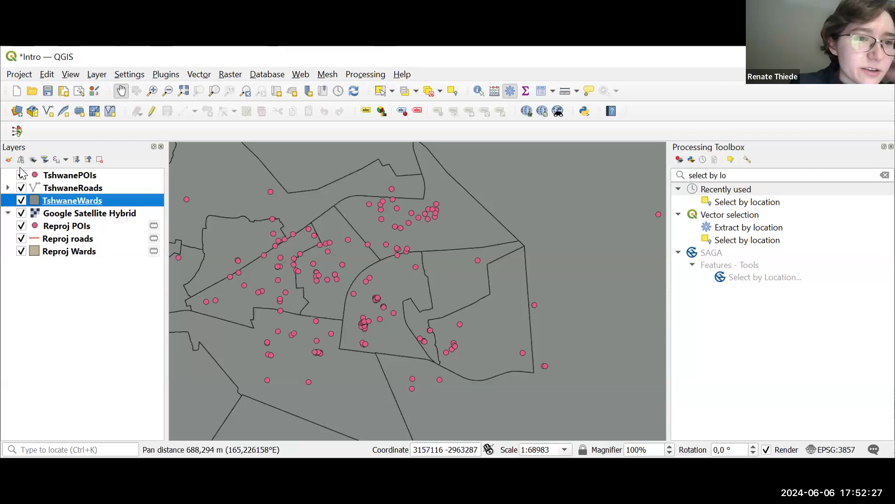
{"action": "left_click", "coordinate": [21, 174]}
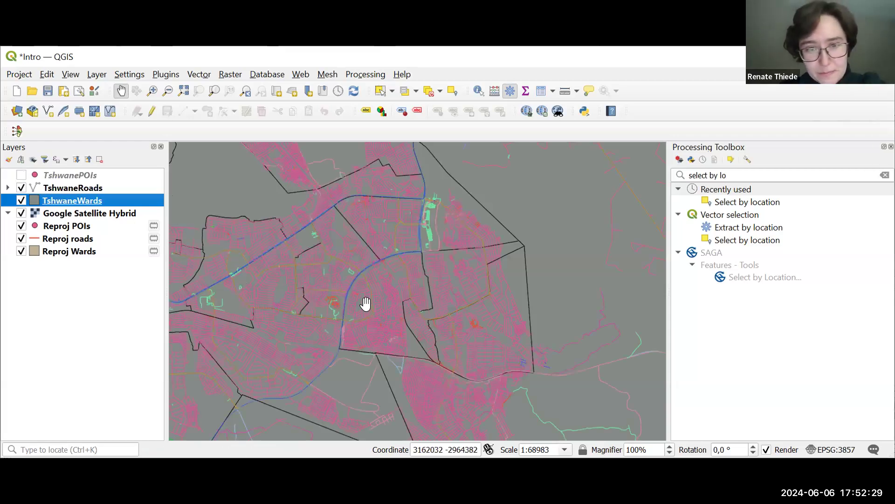
- Select the same cluster of five adjoining wards in the TshwaneWards layer, beneath the displayed roads
{"action": "scroll", "coordinate": [365, 304], "scroll_direction": "up", "scroll_amount": 1}
{"action": "left_click_drag", "start_coordinate": [416, 302], "coordinate": [350, 266]}
{"action": "scroll", "coordinate": [351, 264], "scroll_direction": "down", "scroll_amount": 2}
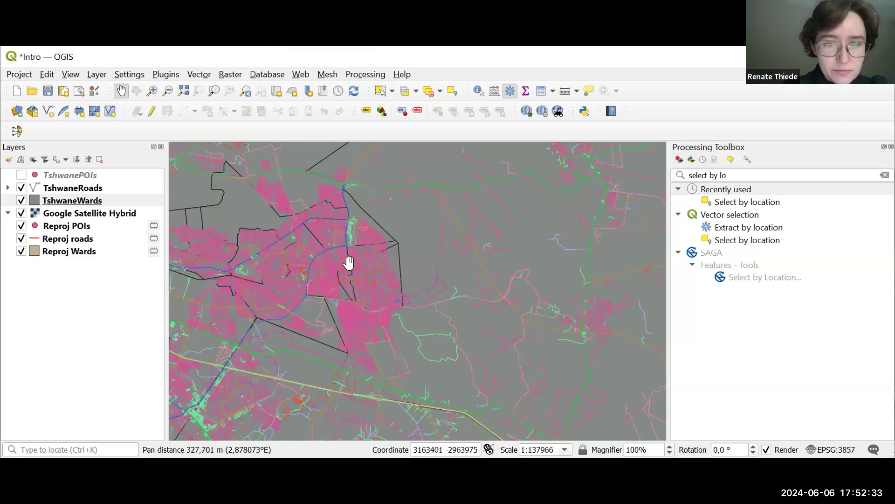
{"action": "scroll", "coordinate": [349, 262], "scroll_direction": "up", "scroll_amount": 1}
{"action": "left_click_drag", "start_coordinate": [350, 230], "coordinate": [371, 232]}
{"action": "left_click", "coordinate": [96, 202]}
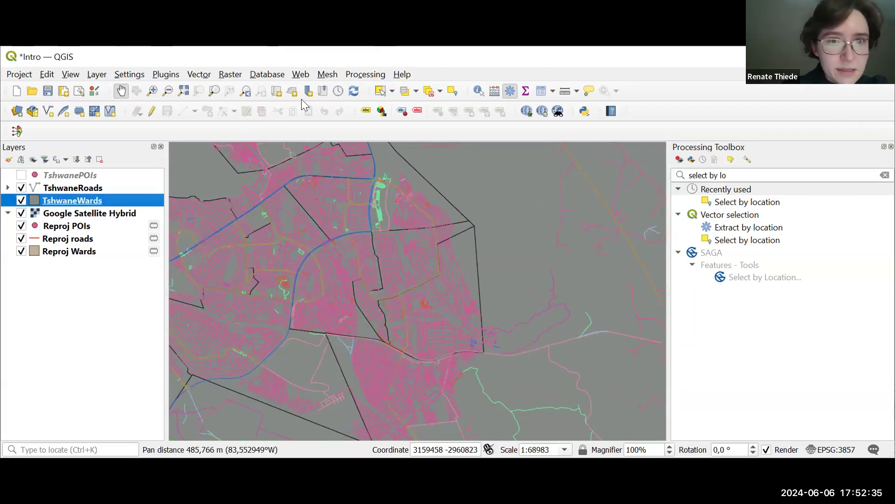
{"action": "left_click", "coordinate": [380, 91]}
{"action": "left_click", "coordinate": [348, 260]}
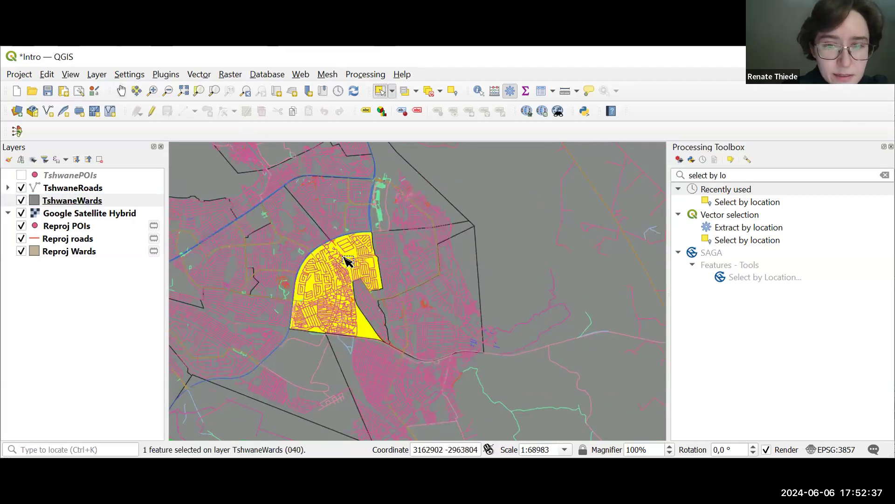
{"action": "left_click", "coordinate": [408, 253]}
{"action": "left_click", "coordinate": [440, 306]}
{"action": "left_click", "coordinate": [410, 277], "text": "shift"}
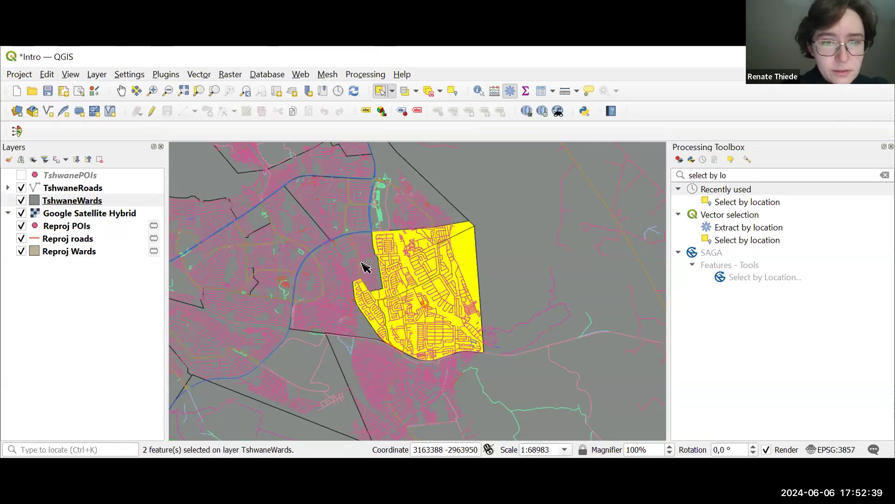
{"action": "left_click", "coordinate": [366, 267], "text": "shift"}
{"action": "left_click", "coordinate": [286, 257], "text": "shift"}
{"action": "left_click", "coordinate": [338, 219], "text": "shift"}
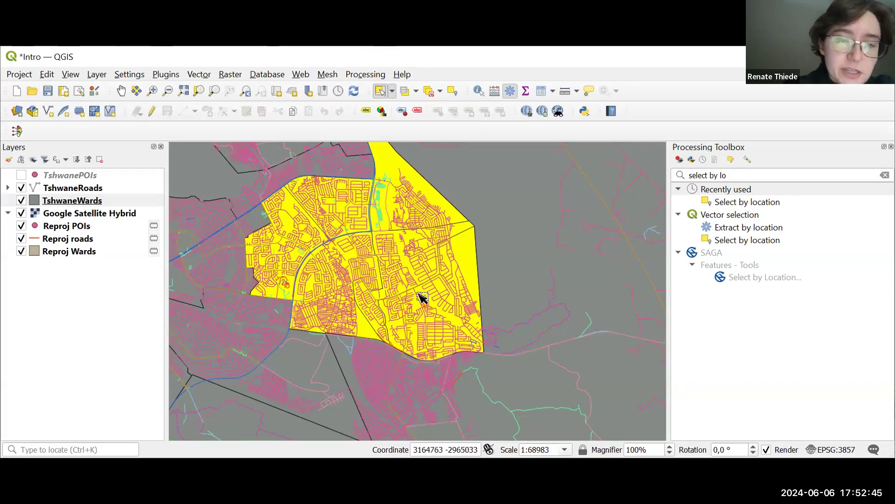
- Run Select by Location for TshwaneRoads features that are within the selected TshwaneWards features only, creating a new selection
{"action": "left_click", "coordinate": [730, 205]}
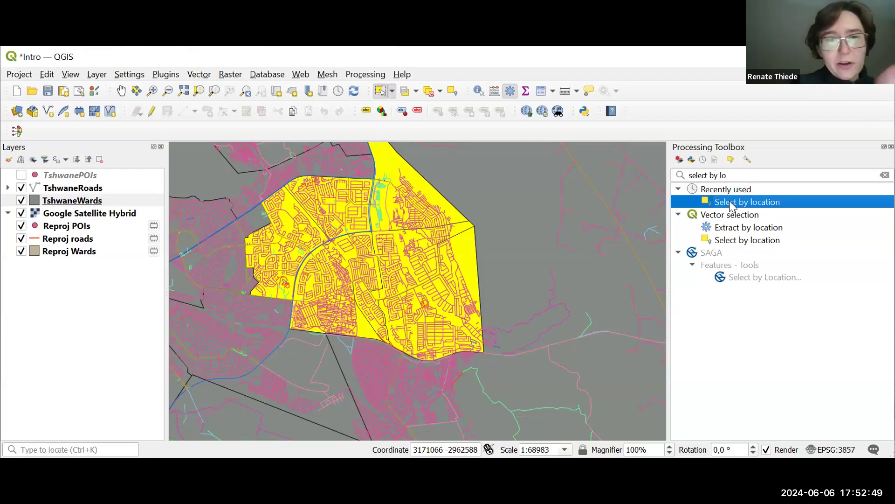
{"action": "double_click", "coordinate": [730, 202]}
{"action": "left_click", "coordinate": [256, 145]}
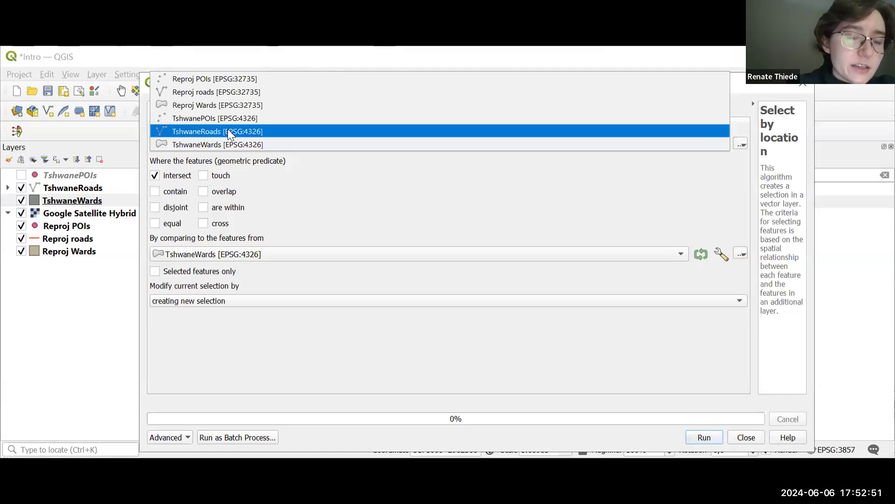
{"action": "left_click", "coordinate": [230, 130]}
{"action": "left_click", "coordinate": [204, 208]}
{"action": "left_click", "coordinate": [155, 175]}
{"action": "left_click", "coordinate": [154, 270]}
{"action": "left_click", "coordinate": [695, 437]}
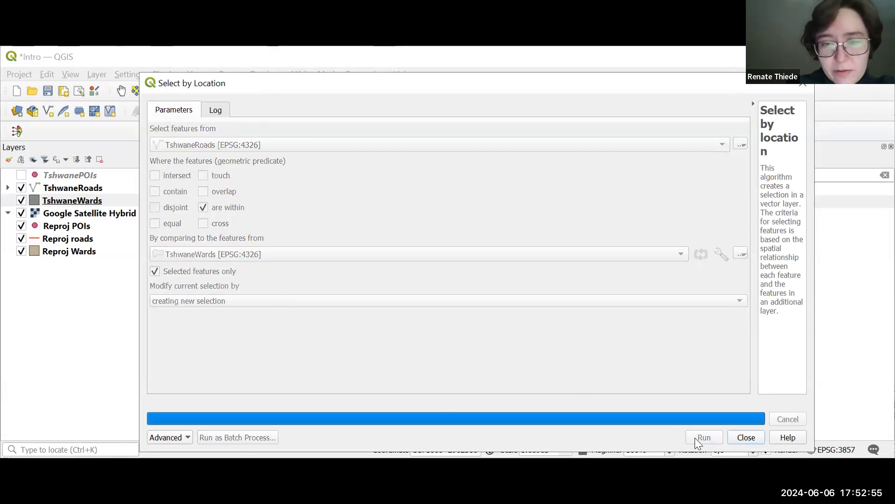
- Close Select by Location and temporarily hide TshwaneWards to view the selected roads over the satellite imagery
{"action": "left_click", "coordinate": [747, 437]}
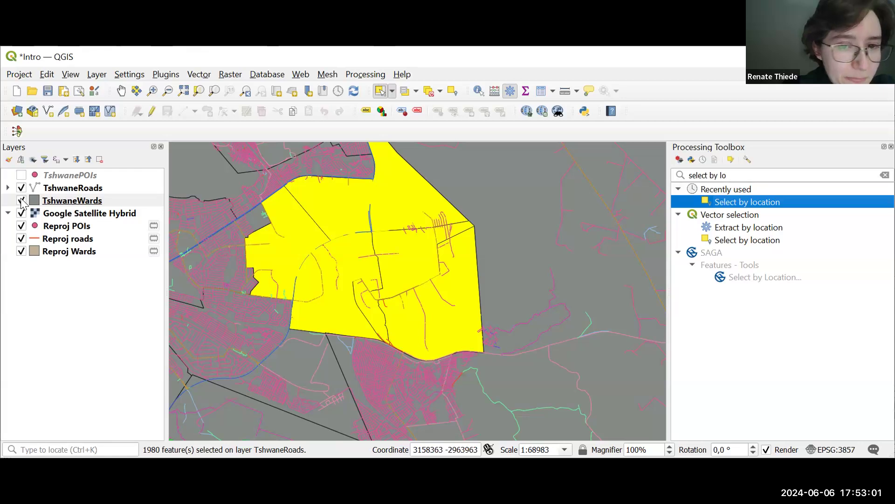
{"action": "left_click", "coordinate": [21, 201]}
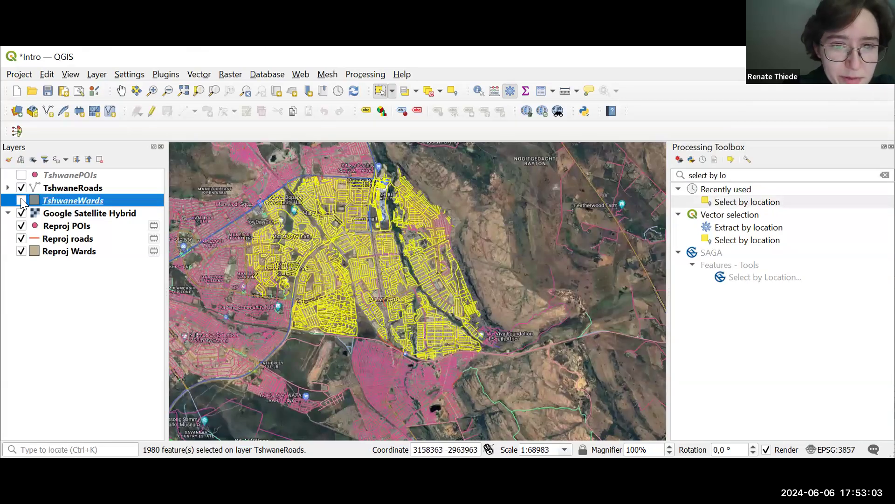
{"action": "left_click", "coordinate": [21, 200]}
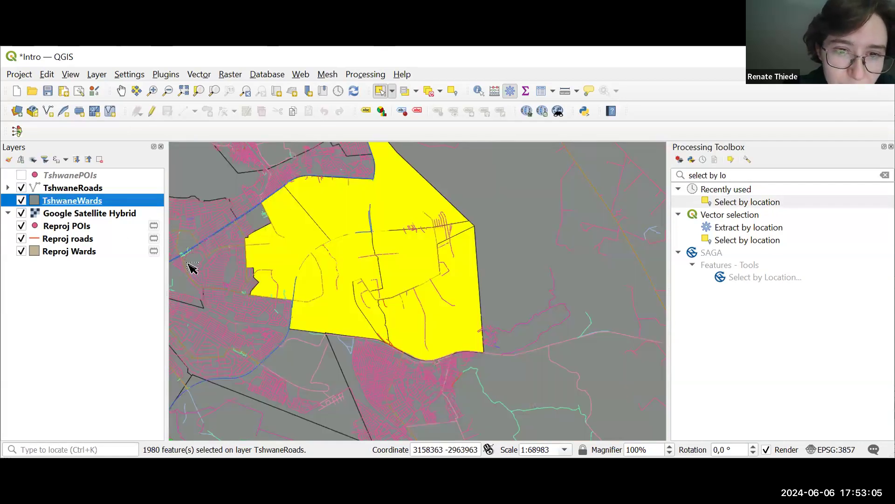
- Examine how the roads run along and across the southern and eastern boundary of the selected wards
{"action": "scroll", "coordinate": [301, 320], "scroll_direction": "up", "scroll_amount": 2}
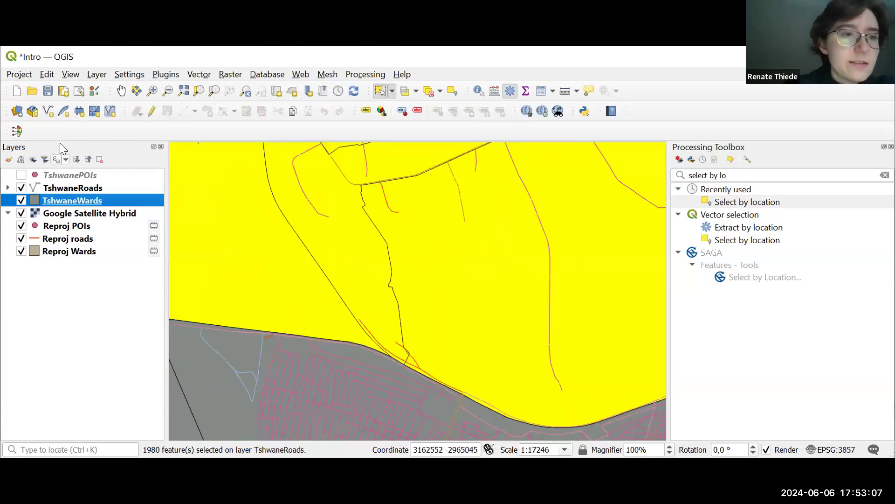
{"action": "scroll", "coordinate": [290, 218], "scroll_direction": "down", "scroll_amount": 1}
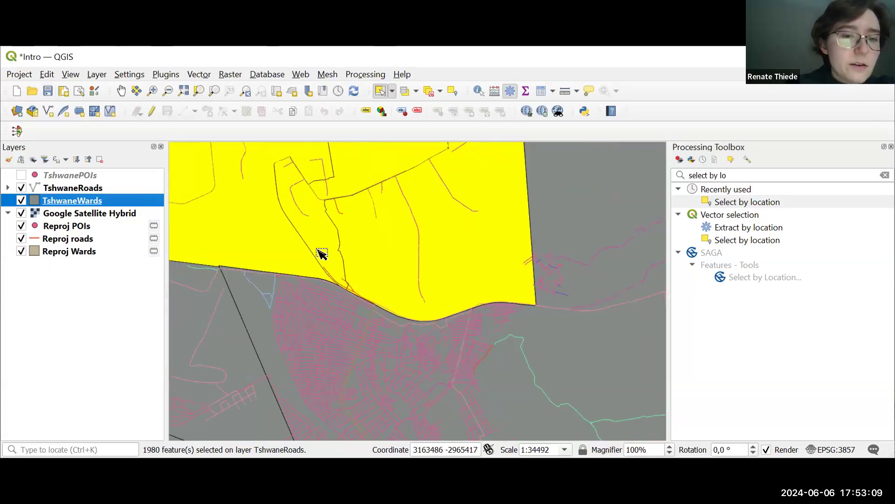
{"action": "left_click", "coordinate": [121, 90]}
{"action": "left_click_drag", "start_coordinate": [273, 215], "coordinate": [345, 336]}
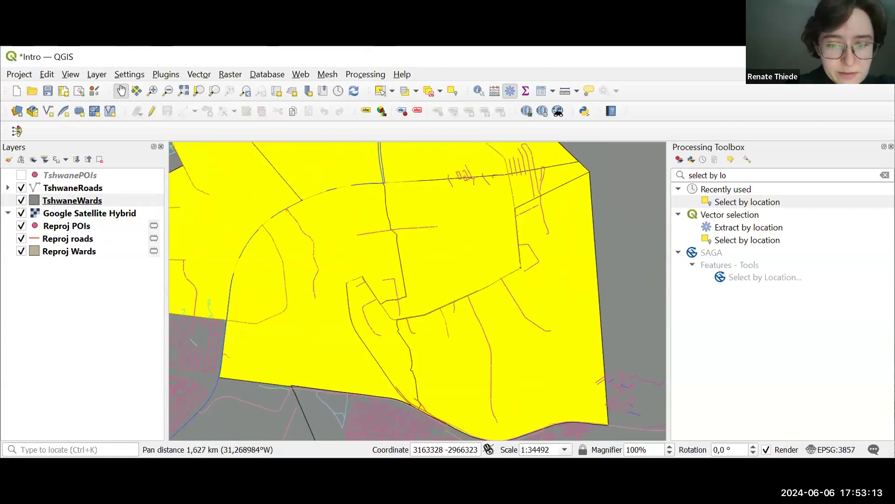
{"action": "key", "text": "alt+Tab"}
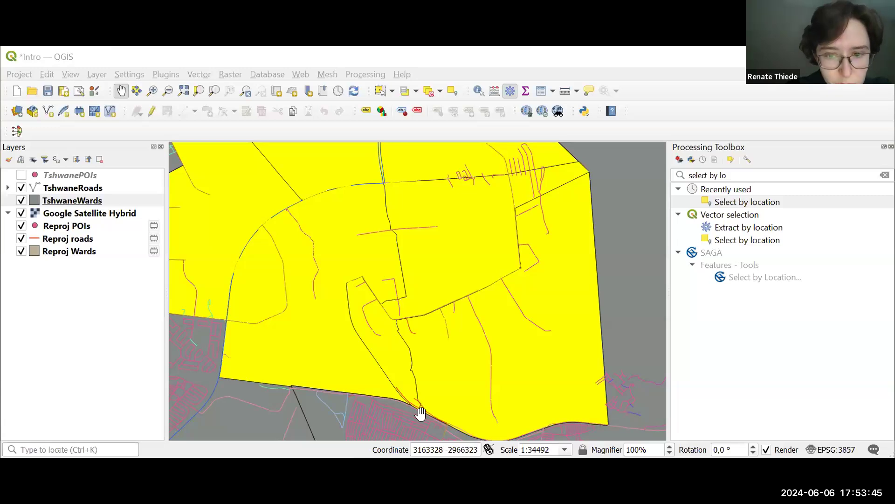
{"action": "scroll", "coordinate": [420, 413], "scroll_direction": "up", "scroll_amount": 2}
{"action": "left_click_drag", "start_coordinate": [485, 399], "coordinate": [547, 345]}
{"action": "scroll", "coordinate": [546, 345], "scroll_direction": "up", "scroll_amount": 2}
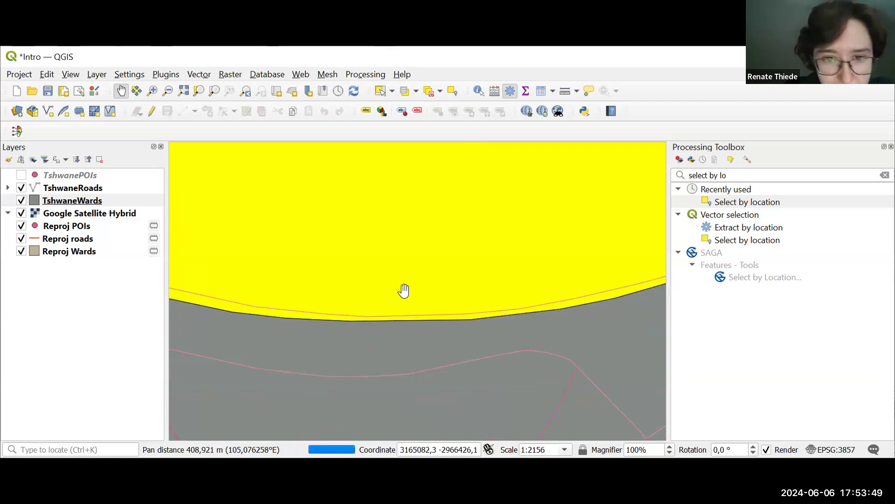
{"action": "scroll", "coordinate": [519, 289], "scroll_direction": "down", "scroll_amount": 2}
{"action": "left_click_drag", "start_coordinate": [553, 256], "coordinate": [483, 263]}
{"action": "scroll", "coordinate": [534, 275], "scroll_direction": "up", "scroll_amount": 1}
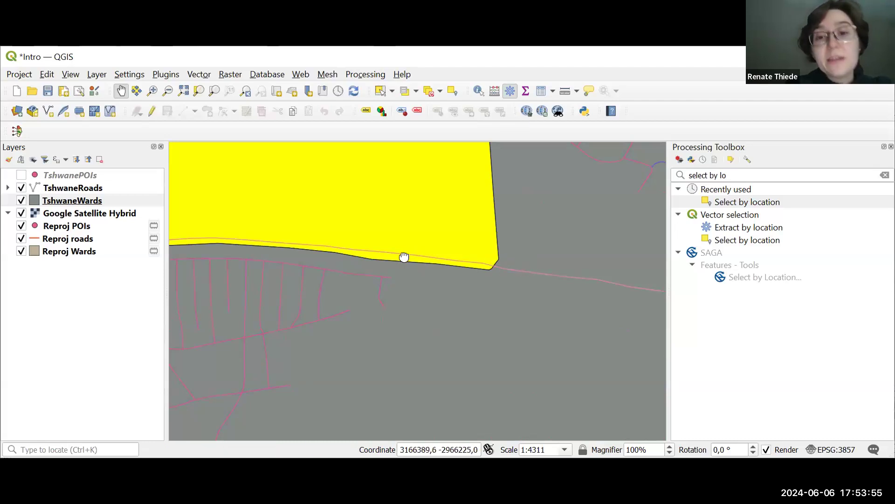
{"action": "scroll", "coordinate": [378, 250], "scroll_direction": "down", "scroll_amount": 1}
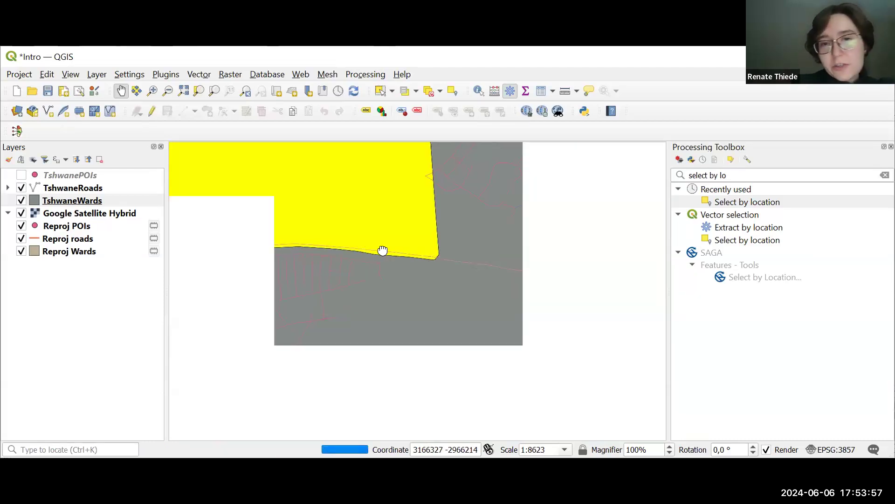
{"action": "left_click_drag", "start_coordinate": [380, 233], "coordinate": [425, 281]}
{"action": "scroll", "coordinate": [424, 280], "scroll_direction": "down", "scroll_amount": 1}
{"action": "left_click_drag", "start_coordinate": [386, 250], "coordinate": [407, 304]}
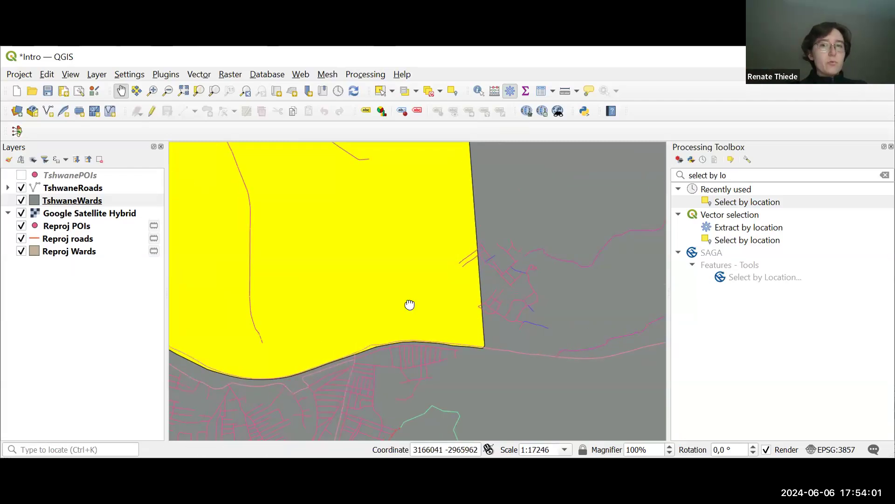
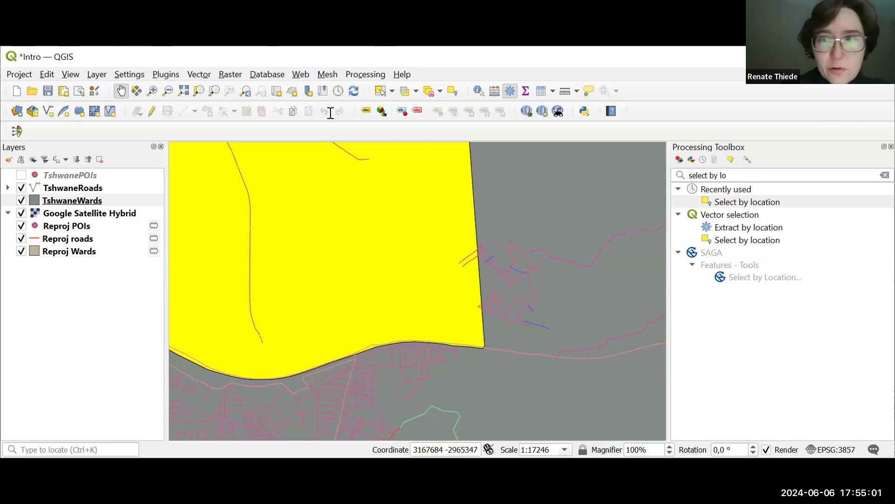
- Clip TshwaneRoads with the selected TshwaneWards features only as overlay, creating a temporary layer
{"action": "triple_click", "coordinate": [712, 172]}
{"action": "type", "text": "clip"}
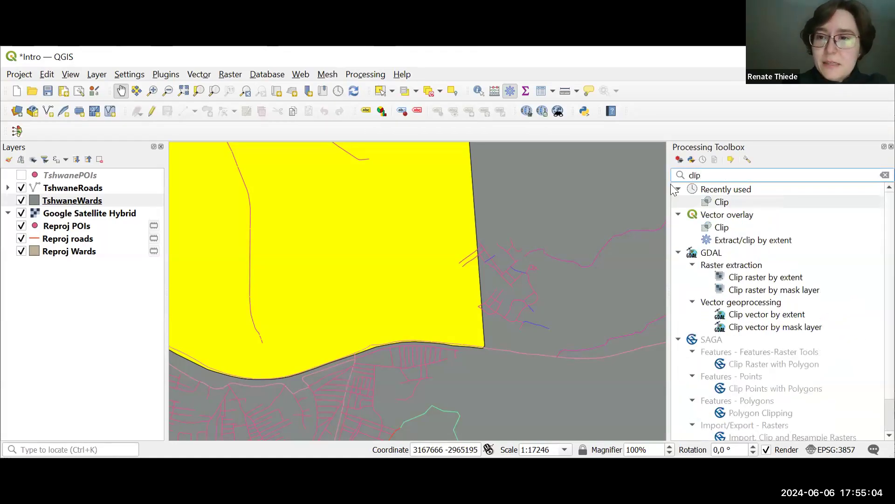
{"action": "left_click", "coordinate": [731, 202]}
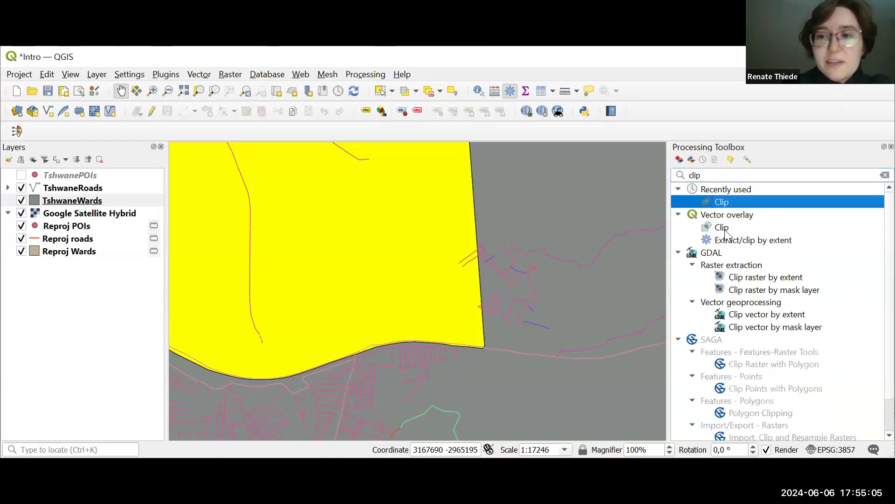
{"action": "double_click", "coordinate": [768, 203]}
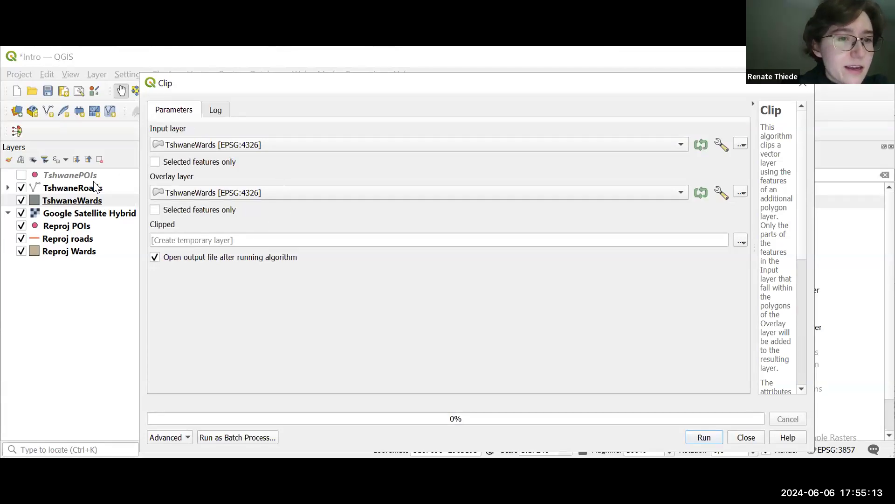
{"action": "left_click", "coordinate": [182, 144]}
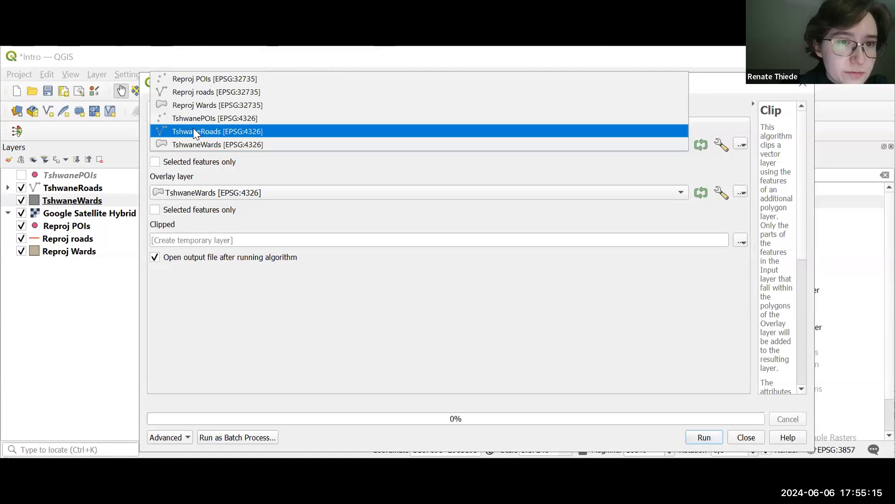
{"action": "left_click", "coordinate": [193, 131]}
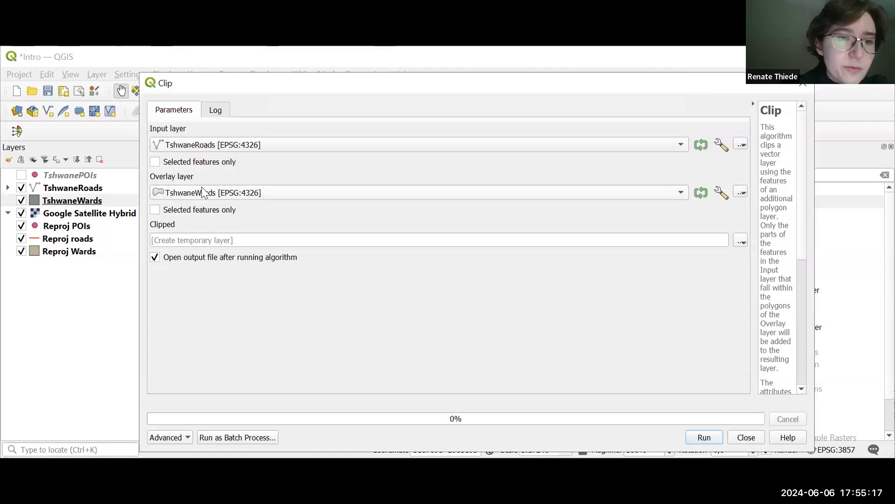
{"action": "left_click", "coordinate": [154, 209]}
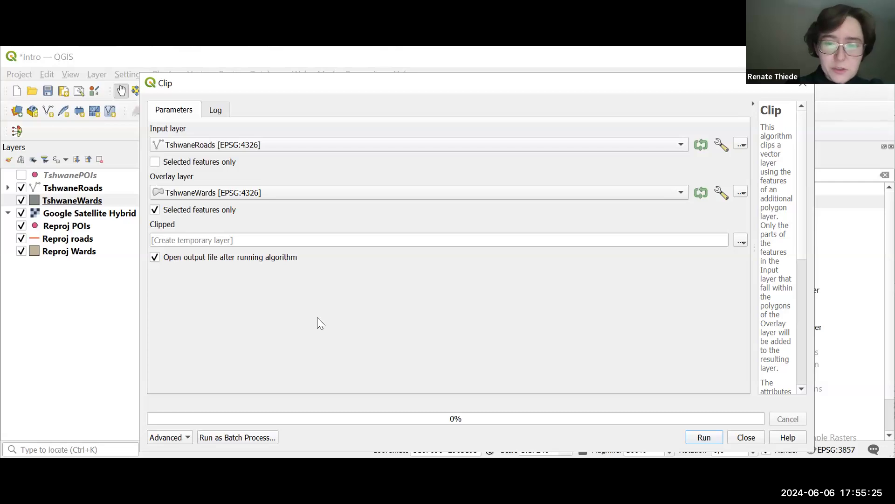
{"action": "left_click", "coordinate": [703, 434]}
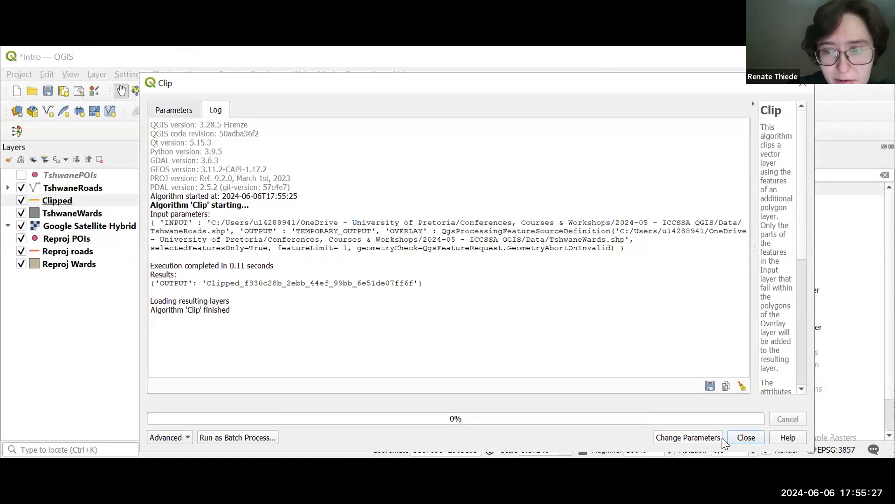
{"action": "left_click", "coordinate": [745, 437]}
- Change the line colour of the clipped roads layer to bright blue
{"action": "left_click_drag", "start_coordinate": [286, 231], "coordinate": [449, 303]}
{"action": "left_click", "coordinate": [57, 200]}
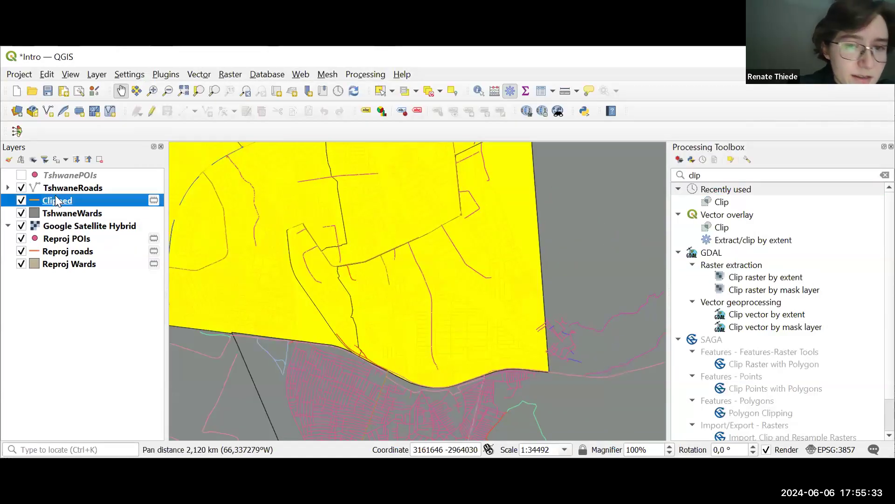
{"action": "double_click", "coordinate": [56, 200]}
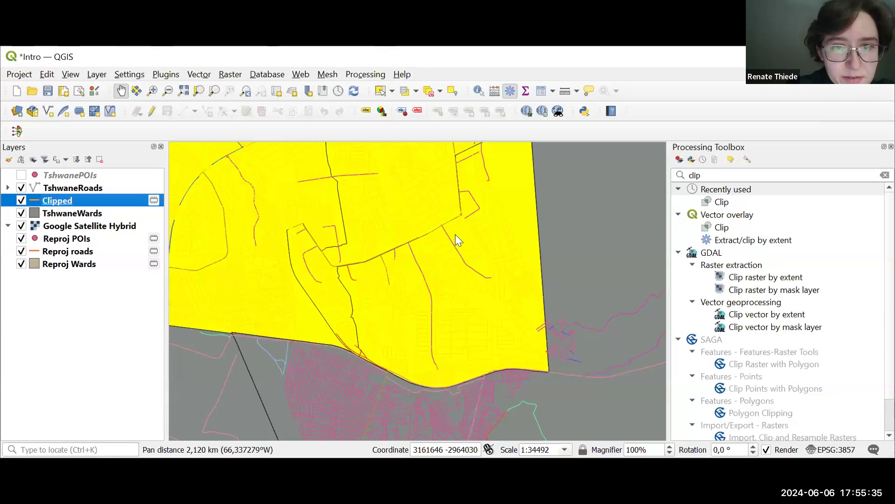
{"action": "left_click", "coordinate": [681, 180]}
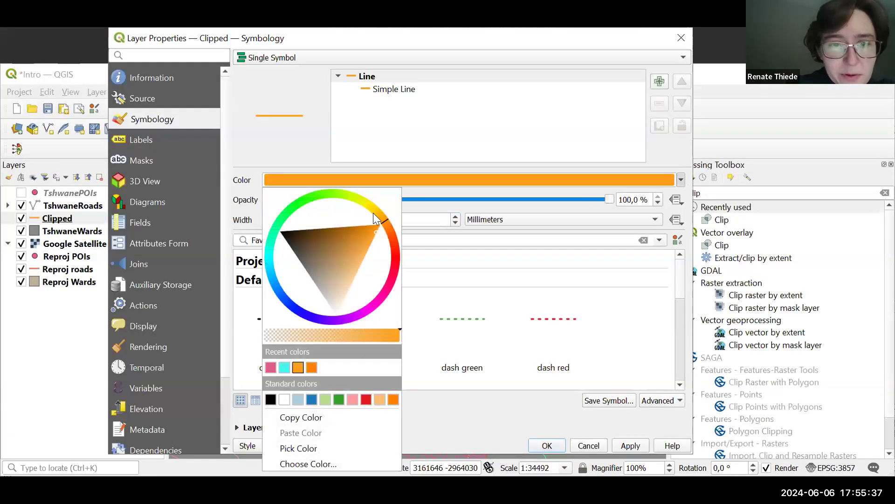
{"action": "left_click", "coordinate": [273, 274]}
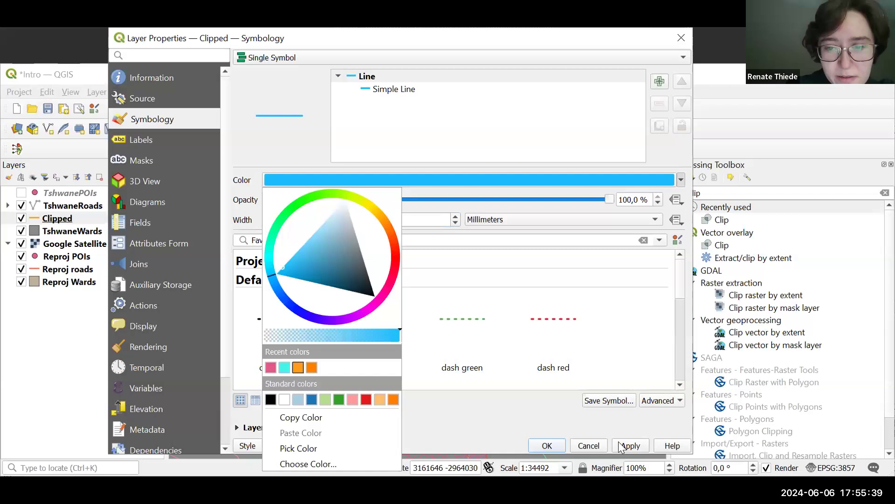
{"action": "left_click", "coordinate": [547, 447]}
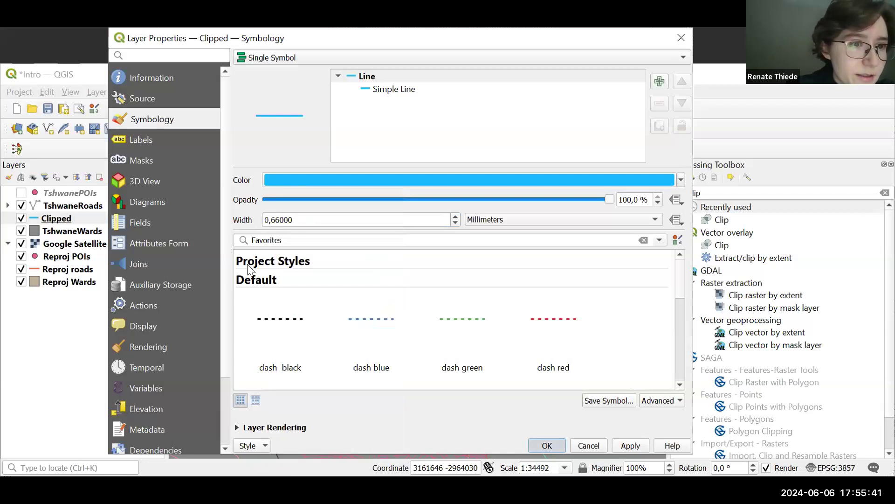
- Hide TshwaneRoads and inspect where the clipped roads end at the southeastern corner of the selected wards
{"action": "left_click_drag", "start_coordinate": [372, 216], "coordinate": [469, 253]}
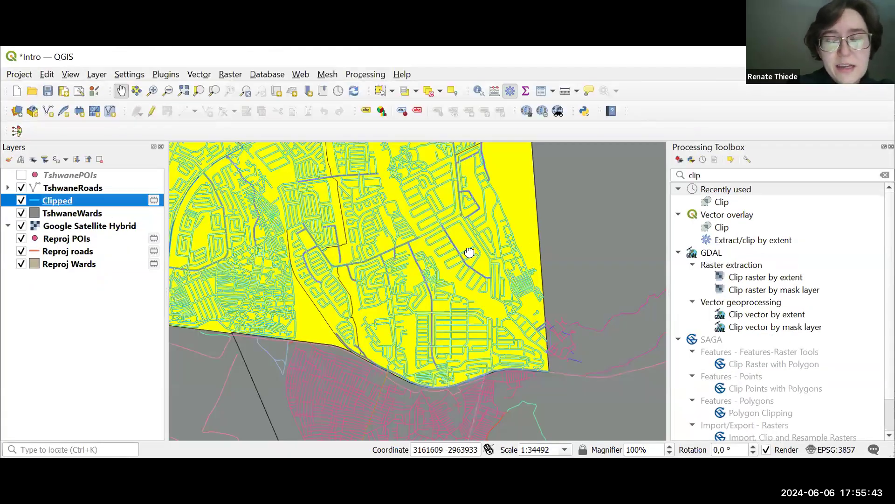
{"action": "left_click_drag", "start_coordinate": [485, 301], "coordinate": [523, 338]}
{"action": "scroll", "coordinate": [536, 318], "scroll_direction": "up", "scroll_amount": 3}
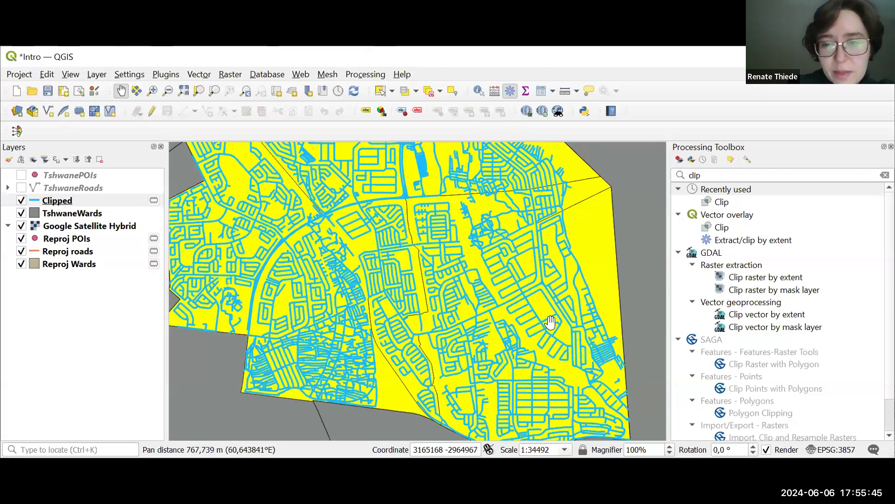
{"action": "scroll", "coordinate": [499, 318], "scroll_direction": "up", "scroll_amount": 4}
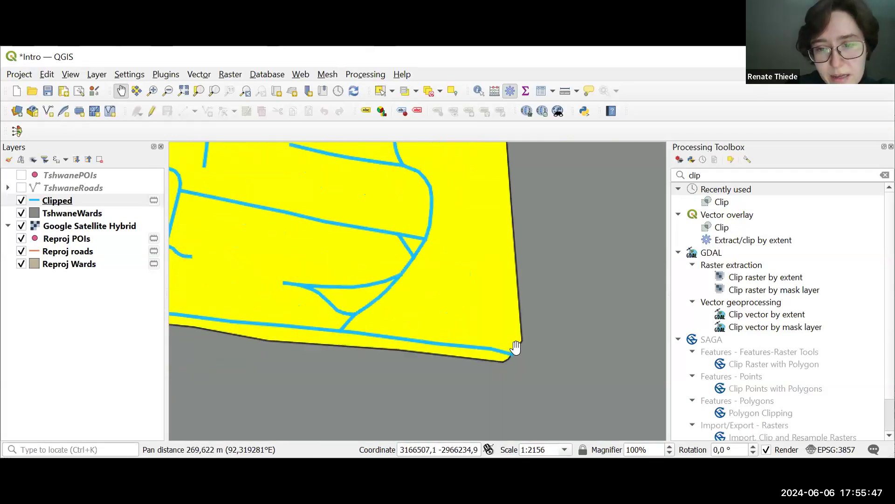
{"action": "scroll", "coordinate": [434, 358], "scroll_direction": "up", "scroll_amount": 3}
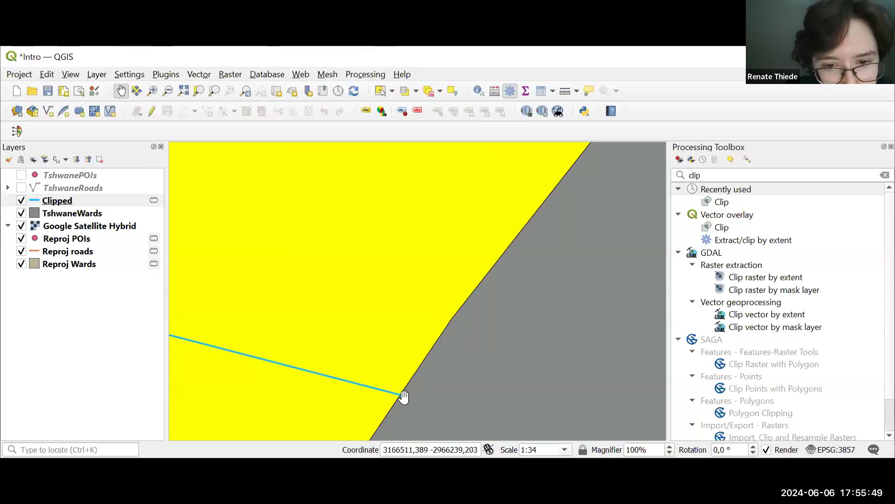
{"action": "scroll", "coordinate": [414, 300], "scroll_direction": "down", "scroll_amount": 5}
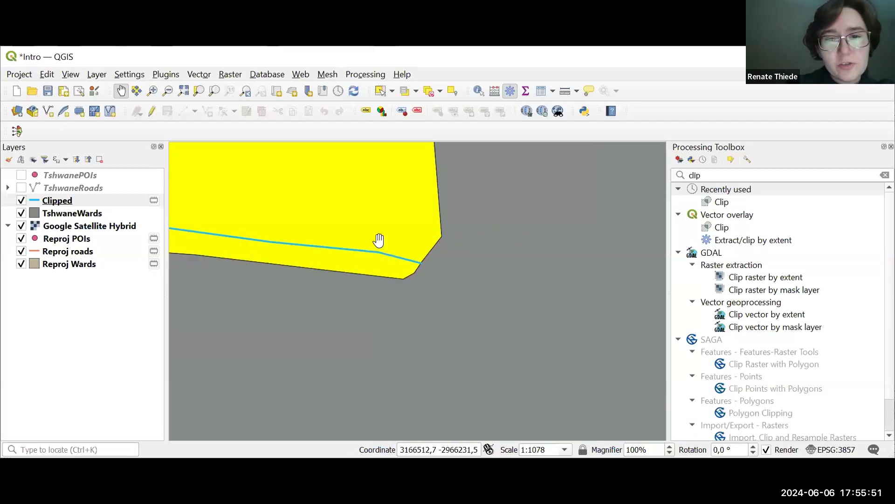
- Examine the clipped road network across the whole group of selected wards
{"action": "left_click_drag", "start_coordinate": [380, 239], "coordinate": [485, 330]}
{"action": "scroll", "coordinate": [423, 236], "scroll_direction": "down", "scroll_amount": 1}
{"action": "scroll", "coordinate": [404, 224], "scroll_direction": "down", "scroll_amount": 2}
{"action": "left_click_drag", "start_coordinate": [379, 205], "coordinate": [488, 334]}
{"action": "left_click_drag", "start_coordinate": [344, 220], "coordinate": [468, 288]}
{"action": "scroll", "coordinate": [424, 263], "scroll_direction": "down", "scroll_amount": 2}
{"action": "left_click_drag", "start_coordinate": [387, 227], "coordinate": [464, 337]}
{"action": "scroll", "coordinate": [394, 250], "scroll_direction": "down", "scroll_amount": 1}
{"action": "left_click_drag", "start_coordinate": [373, 220], "coordinate": [367, 274]}
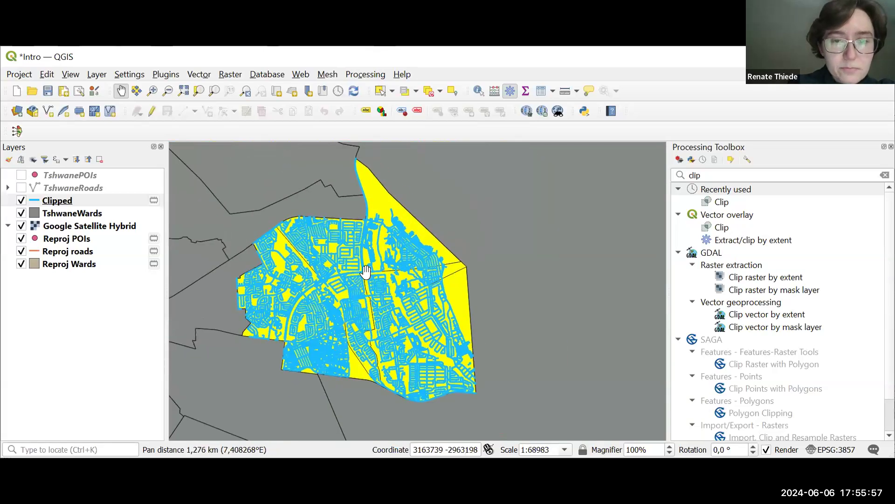
{"action": "scroll", "coordinate": [370, 294], "scroll_direction": "up", "scroll_amount": 1}
{"action": "left_click_drag", "start_coordinate": [384, 307], "coordinate": [390, 277]}
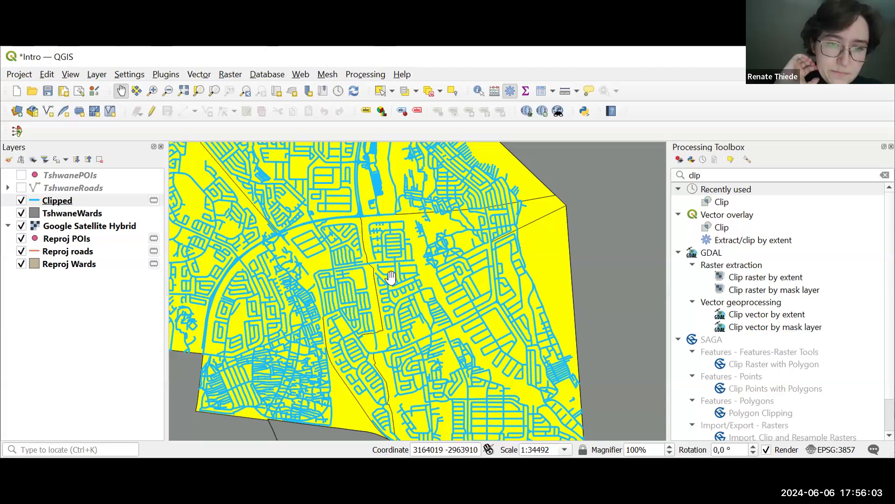
{"action": "scroll", "coordinate": [383, 277], "scroll_direction": "down", "scroll_amount": 1}
{"action": "left_click_drag", "start_coordinate": [376, 242], "coordinate": [360, 265]}
{"action": "scroll", "coordinate": [410, 286], "scroll_direction": "up", "scroll_amount": 1}
{"action": "left_click_drag", "start_coordinate": [410, 286], "coordinate": [451, 256]}
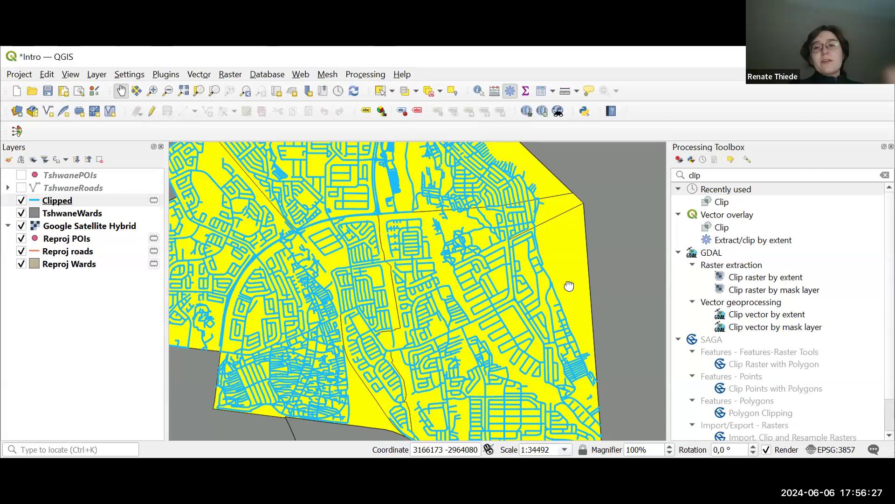
{"action": "left_click_drag", "start_coordinate": [569, 286], "coordinate": [558, 270]}
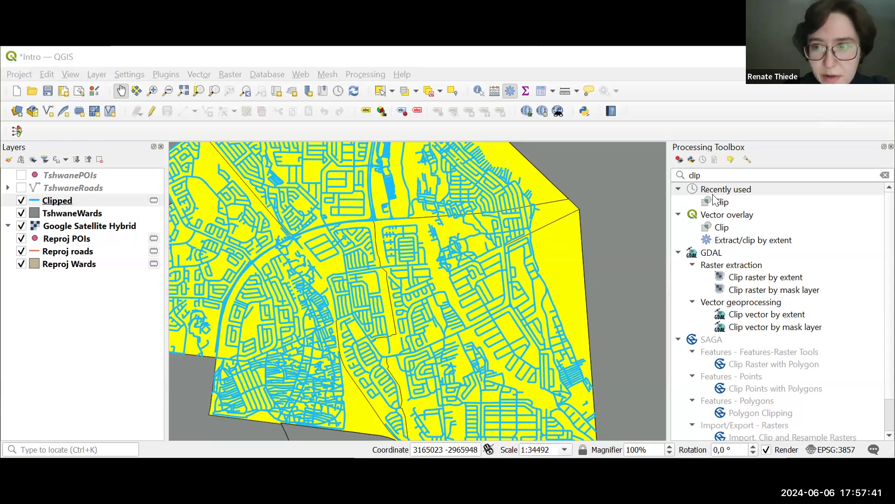
- Open the Select by Attribute tool and set TshwanePOIs as its input layer
{"action": "left_click", "coordinate": [681, 173]}
{"action": "type", "text": "selec"}
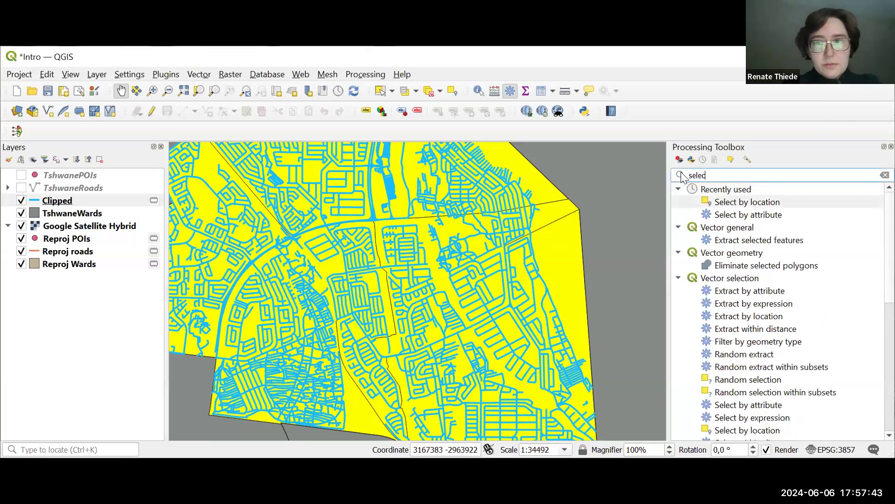
{"action": "left_click", "coordinate": [730, 215]}
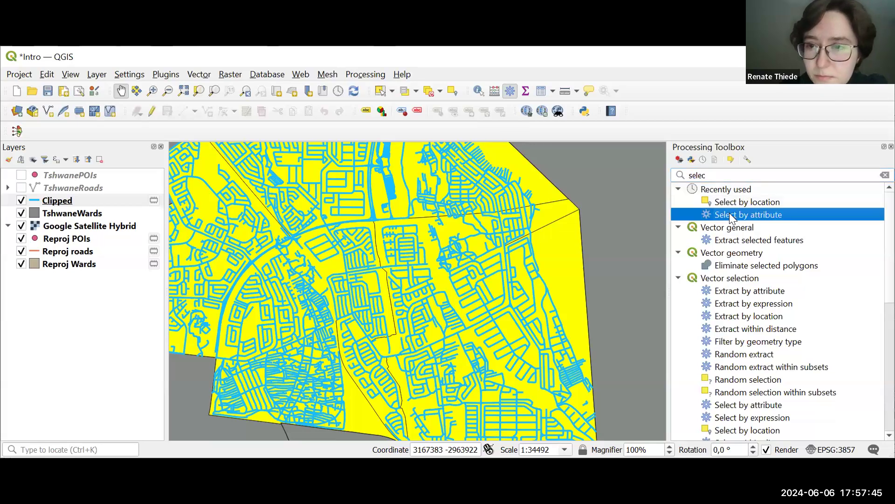
{"action": "double_click", "coordinate": [732, 213]}
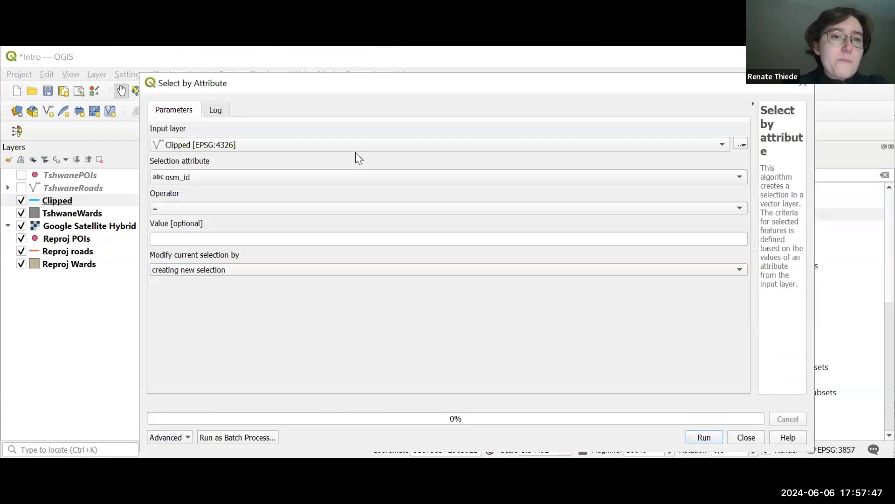
{"action": "left_click", "coordinate": [223, 145]}
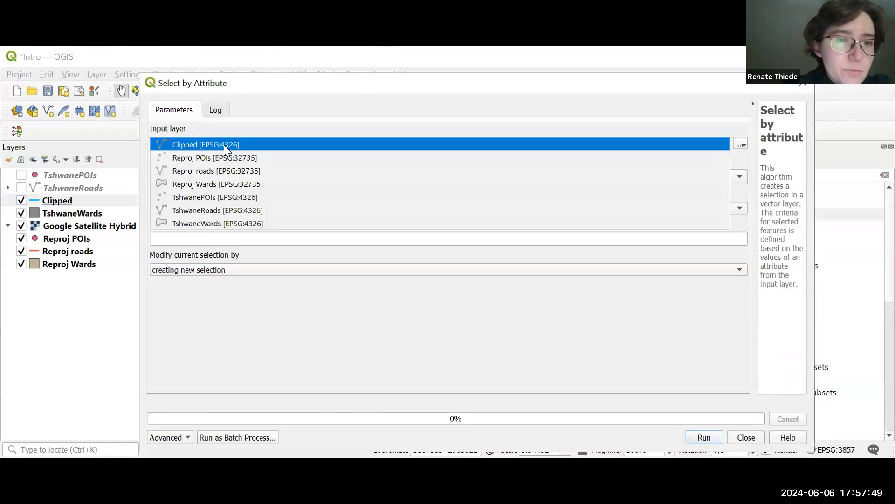
{"action": "left_click", "coordinate": [224, 191]}
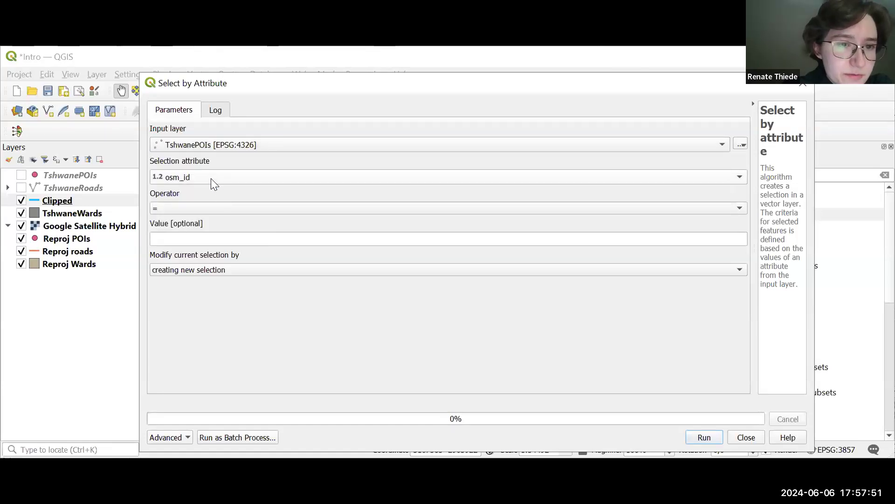
- Select the TshwanePOIs features whose name contains "Woolworth" as a new selection
{"action": "left_click", "coordinate": [211, 178]}
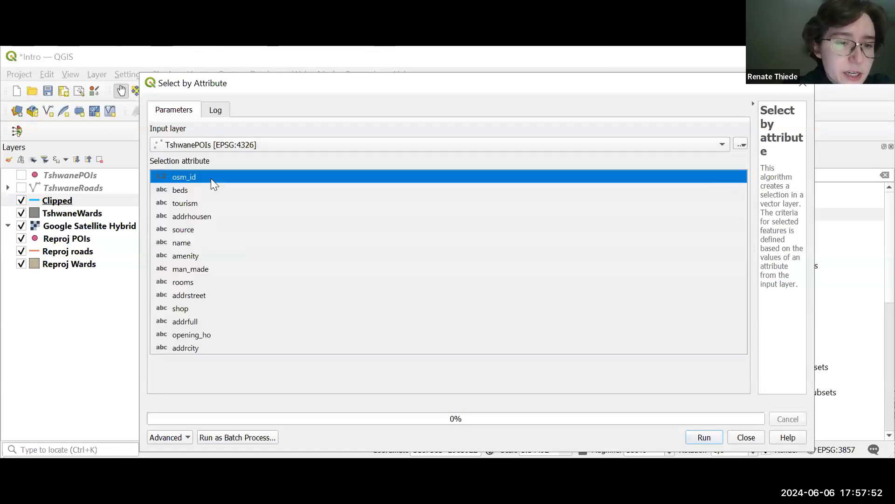
{"action": "left_click", "coordinate": [191, 242]}
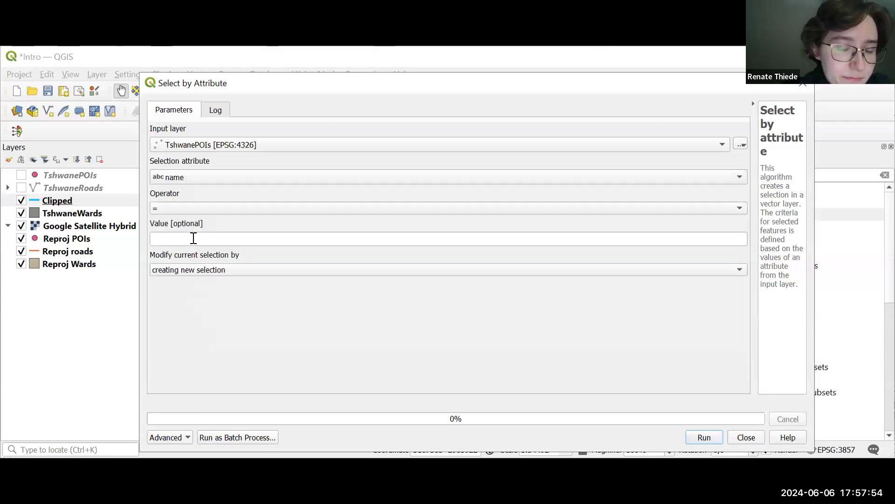
{"action": "left_click", "coordinate": [193, 207]}
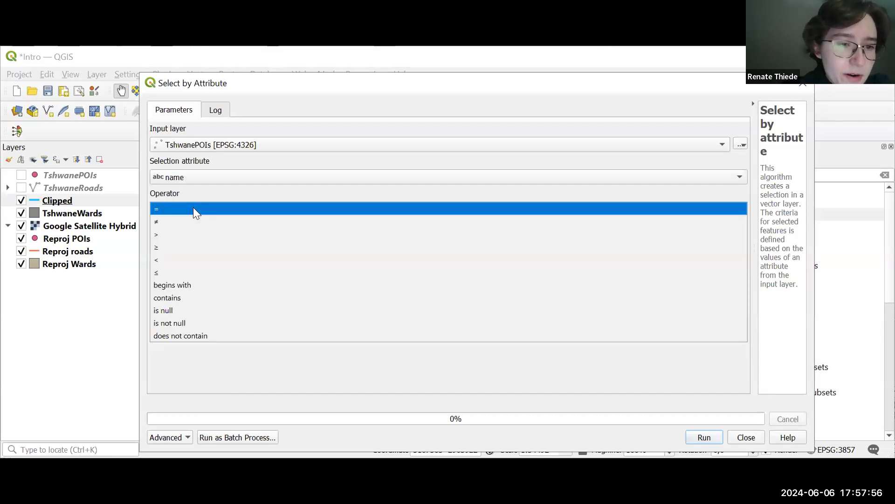
{"action": "left_click", "coordinate": [179, 294]}
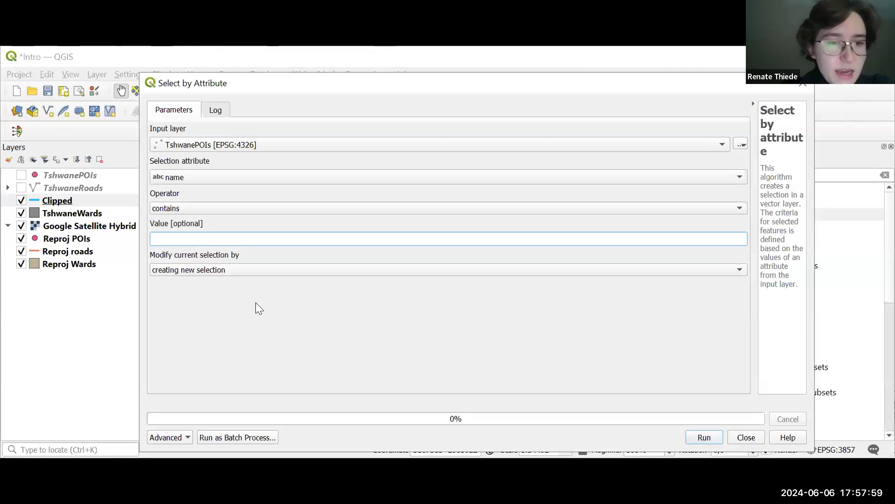
{"action": "type", "text": "Wo"}
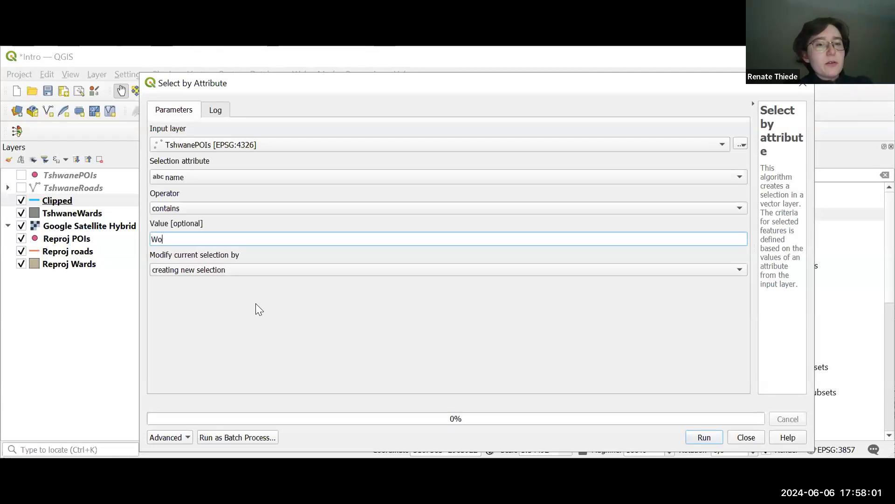
{"action": "type", "text": "olworth"}
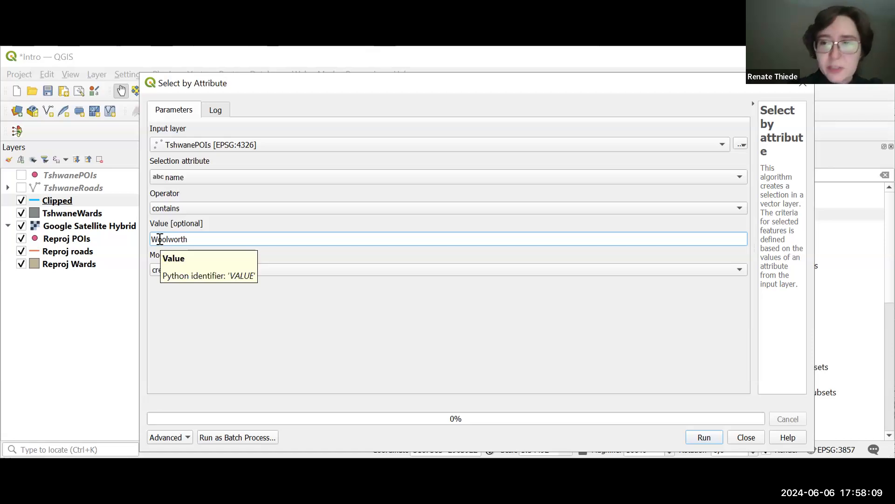
{"action": "left_click", "coordinate": [705, 437]}
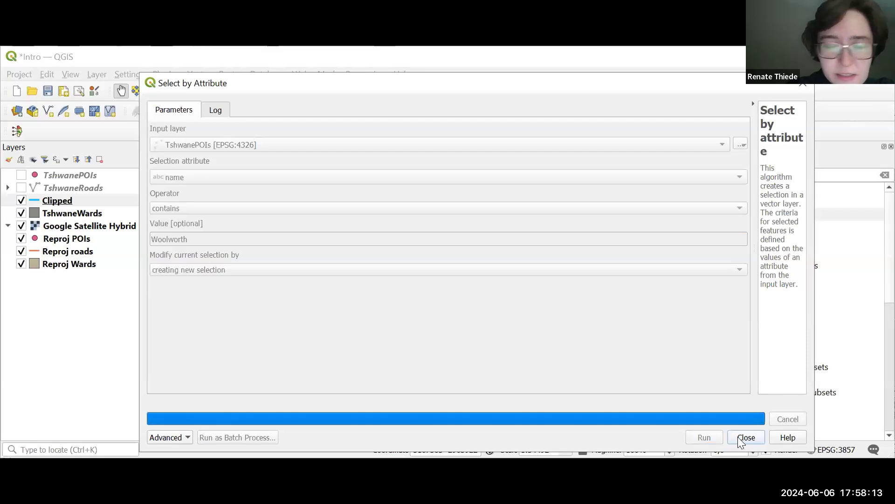
{"action": "key", "text": "Escape"}
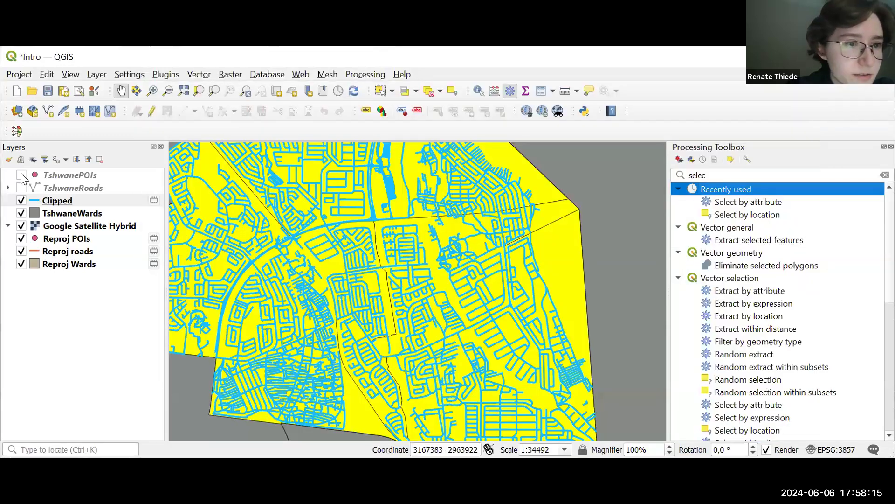
- Show the TshwanePOIs layer and locate the selected Woolworth points among the dense cluster west of the clipped roads
{"action": "left_click", "coordinate": [21, 175]}
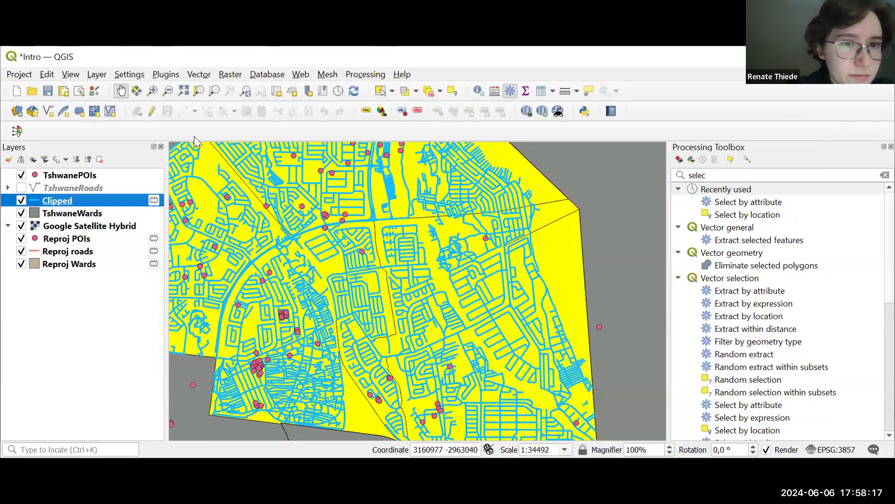
{"action": "scroll", "coordinate": [261, 191], "scroll_direction": "down", "scroll_amount": 3}
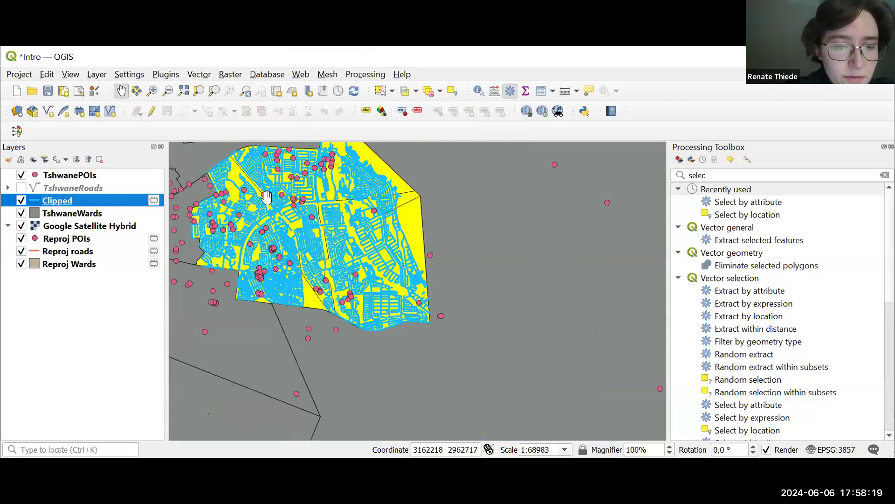
{"action": "left_click_drag", "start_coordinate": [322, 221], "coordinate": [439, 223]}
{"action": "scroll", "coordinate": [344, 262], "scroll_direction": "down", "scroll_amount": 1}
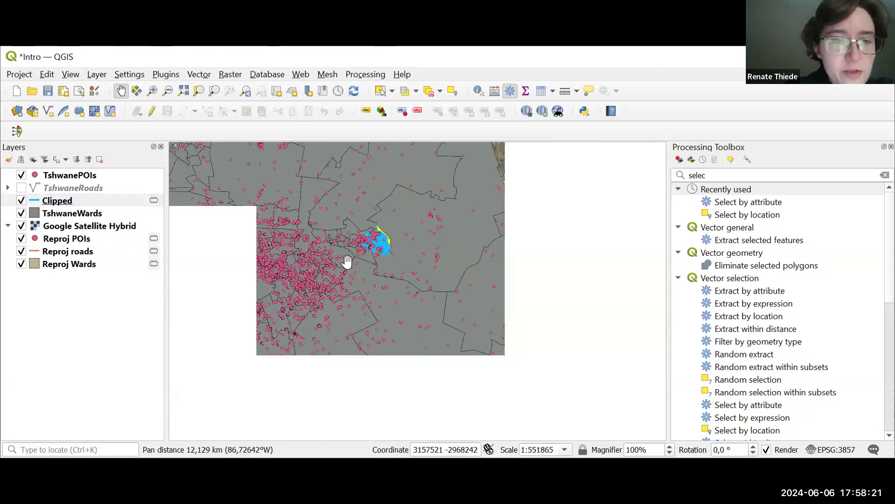
{"action": "scroll", "coordinate": [355, 256], "scroll_direction": "up", "scroll_amount": 3}
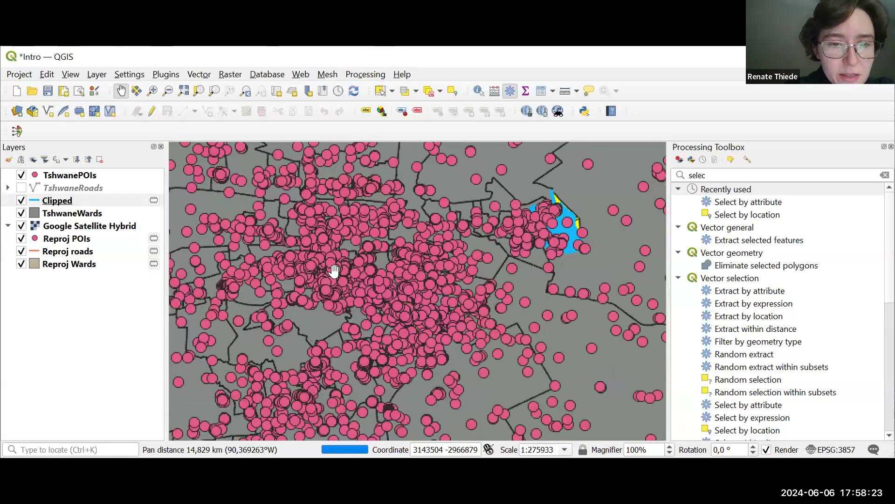
{"action": "left_click_drag", "start_coordinate": [318, 306], "coordinate": [334, 269]}
{"action": "scroll", "coordinate": [335, 269], "scroll_direction": "up", "scroll_amount": 1}
{"action": "scroll", "coordinate": [334, 259], "scroll_direction": "up", "scroll_amount": 1}
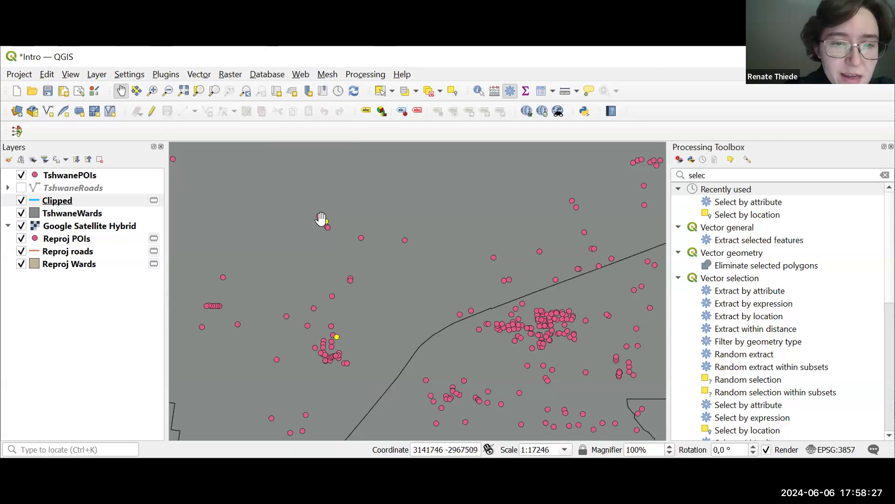
- Examine where other selected Woolworth points lie across the surrounding wards
{"action": "left_click_drag", "start_coordinate": [294, 250], "coordinate": [348, 302]}
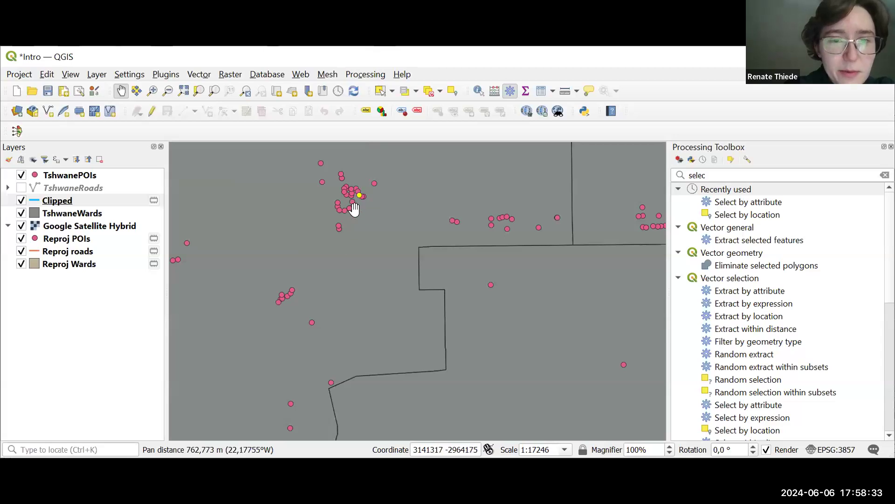
{"action": "scroll", "coordinate": [394, 264], "scroll_direction": "down", "scroll_amount": 1}
{"action": "scroll", "coordinate": [394, 264], "scroll_direction": "down", "scroll_amount": 1}
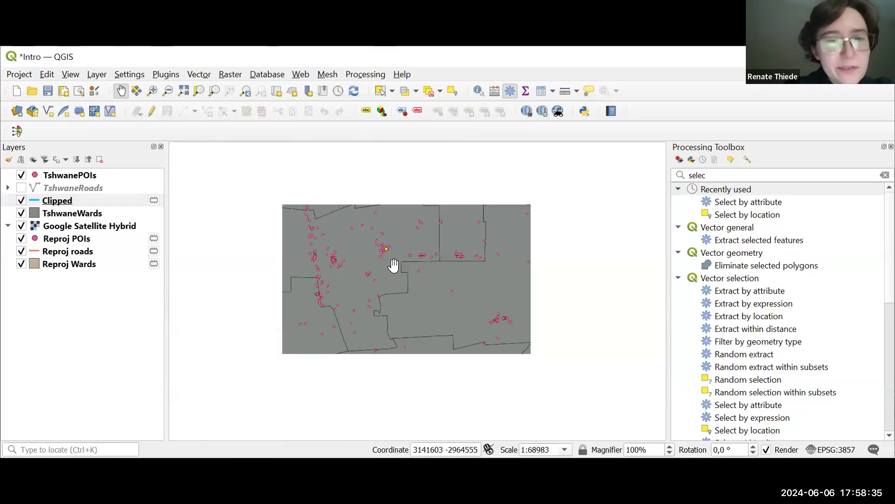
{"action": "scroll", "coordinate": [404, 279], "scroll_direction": "down", "scroll_amount": 1}
{"action": "left_click_drag", "start_coordinate": [345, 266], "coordinate": [312, 251]}
{"action": "left_click_drag", "start_coordinate": [443, 312], "coordinate": [428, 342]}
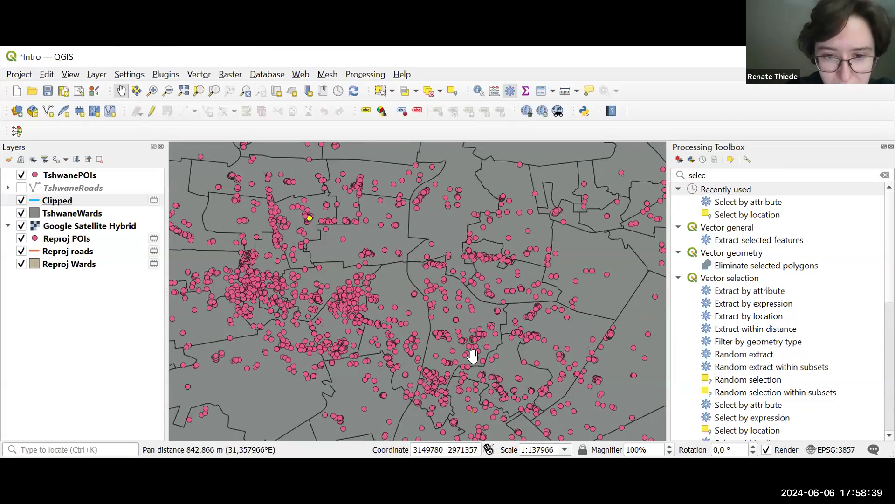
{"action": "scroll", "coordinate": [473, 356], "scroll_direction": "up", "scroll_amount": 2}
{"action": "scroll", "coordinate": [485, 312], "scroll_direction": "up", "scroll_amount": 1}
{"action": "left_click_drag", "start_coordinate": [485, 312], "coordinate": [473, 254]}
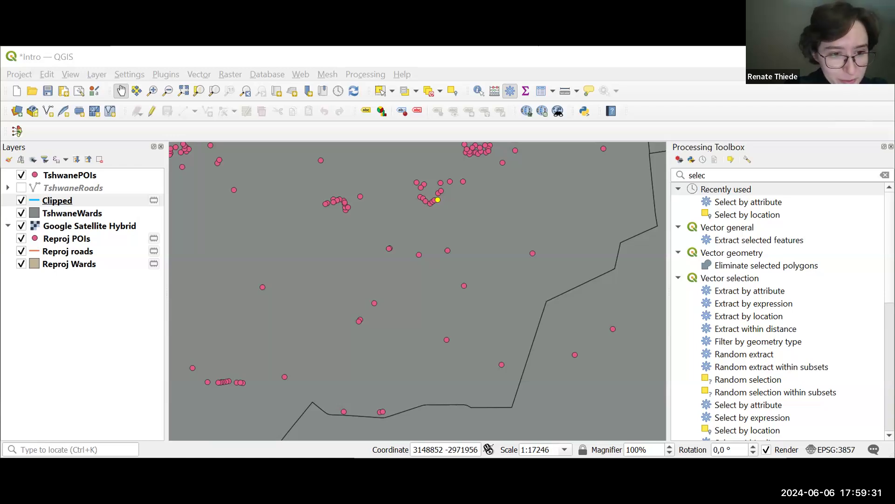
- Open the Field Calculator processing tool and set TshwaneWards as its input layer
{"action": "double_click", "coordinate": [699, 175]}
{"action": "type", "text": "field cal"}
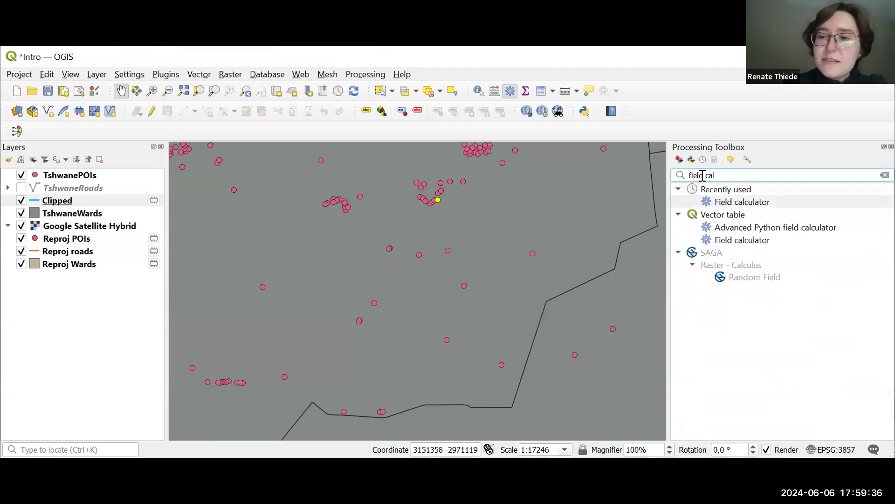
{"action": "double_click", "coordinate": [731, 202]}
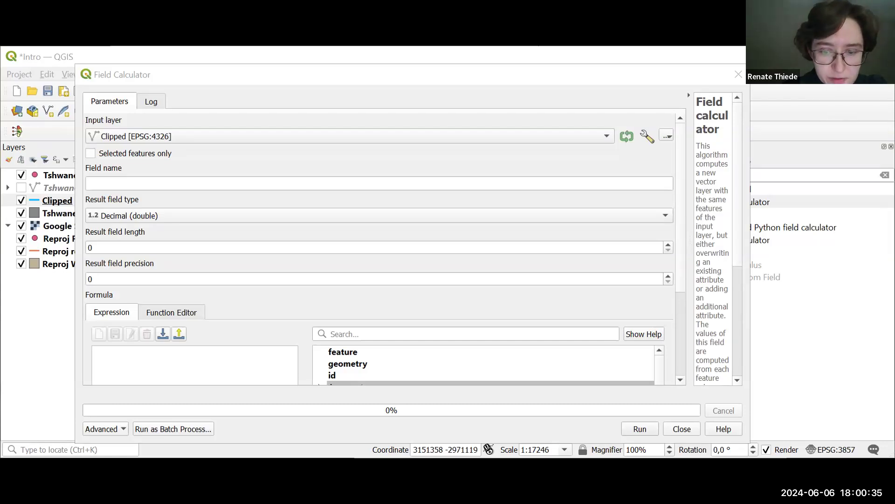
{"action": "left_click", "coordinate": [528, 290]}
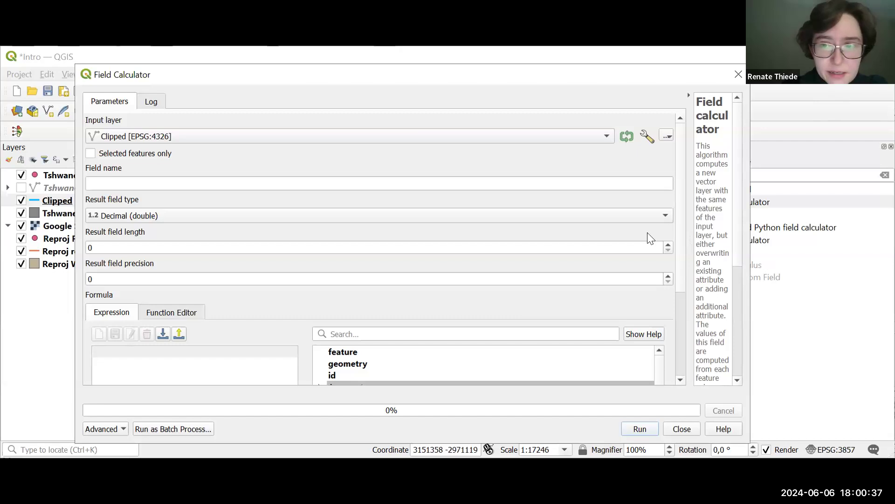
{"action": "left_click", "coordinate": [160, 136]}
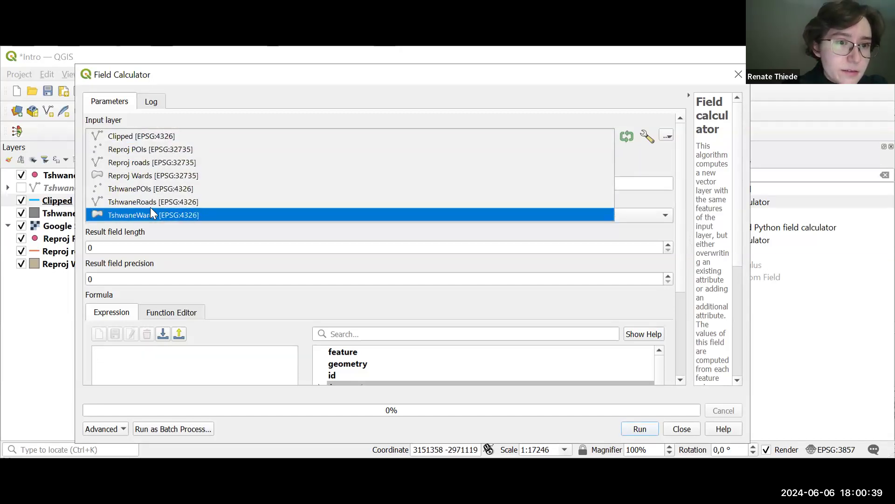
{"action": "left_click", "coordinate": [151, 212]}
- Name the new field LargeWards and set its type to Boolean with a result length of 1
{"action": "left_click", "coordinate": [151, 184]}
{"action": "type", "text": "LrargeWardd"}
{"action": "key", "text": "BackSpace"}
{"action": "type", "text": "s"}
{"action": "left_click", "coordinate": [137, 217]}
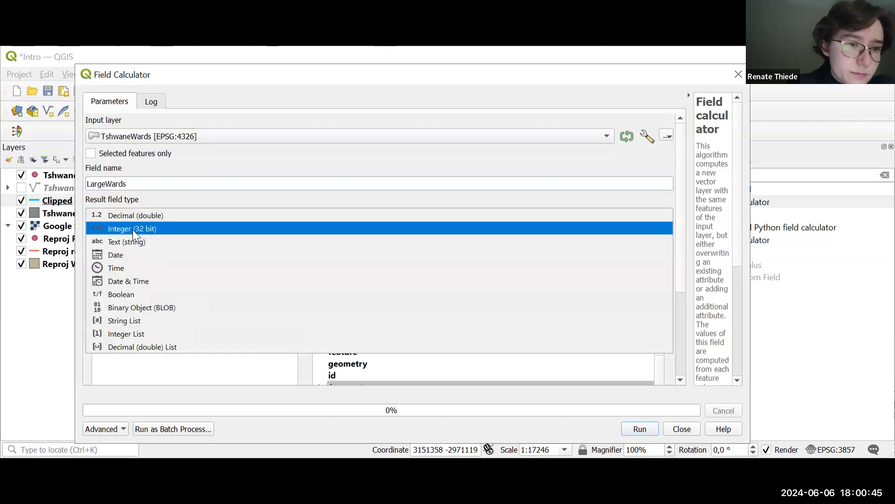
{"action": "left_click", "coordinate": [132, 293]}
{"action": "left_click_drag", "start_coordinate": [99, 247], "coordinate": [76, 243]}
{"action": "type", "text": "1"}
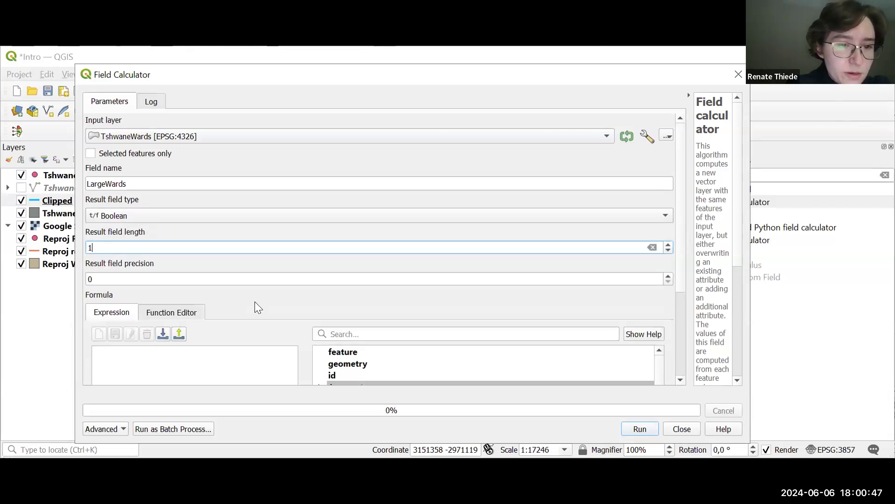
- Begin the LargeWards formula by inserting the Shape_Area field from the Fields and Values group
{"action": "scroll", "coordinate": [679, 266], "scroll_direction": "down", "scroll_amount": 2}
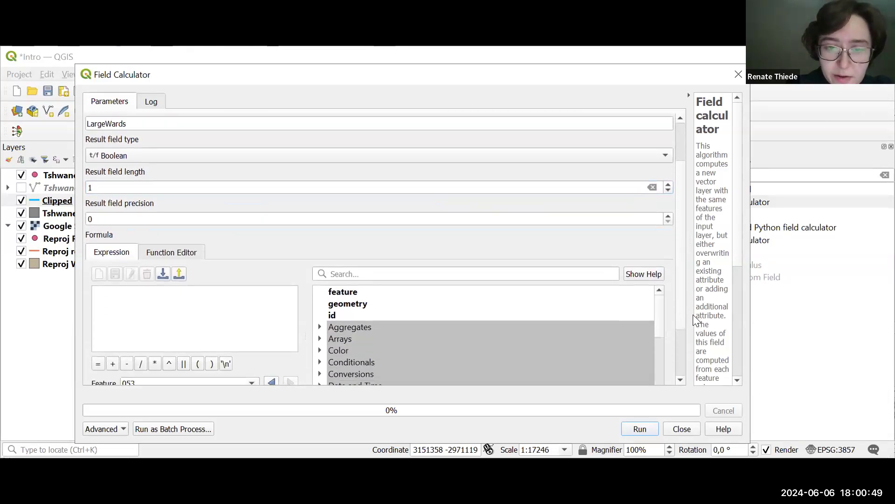
{"action": "scroll", "coordinate": [693, 314], "scroll_direction": "down", "scroll_amount": 2}
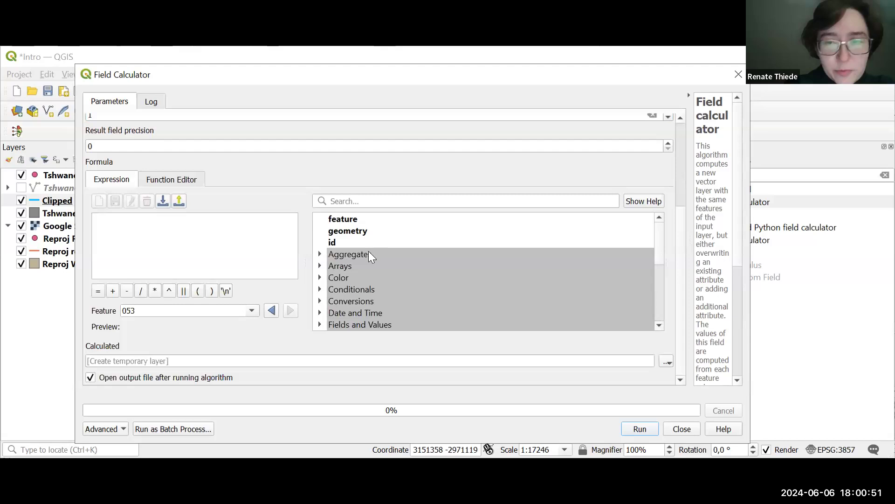
{"action": "left_click", "coordinate": [182, 233]}
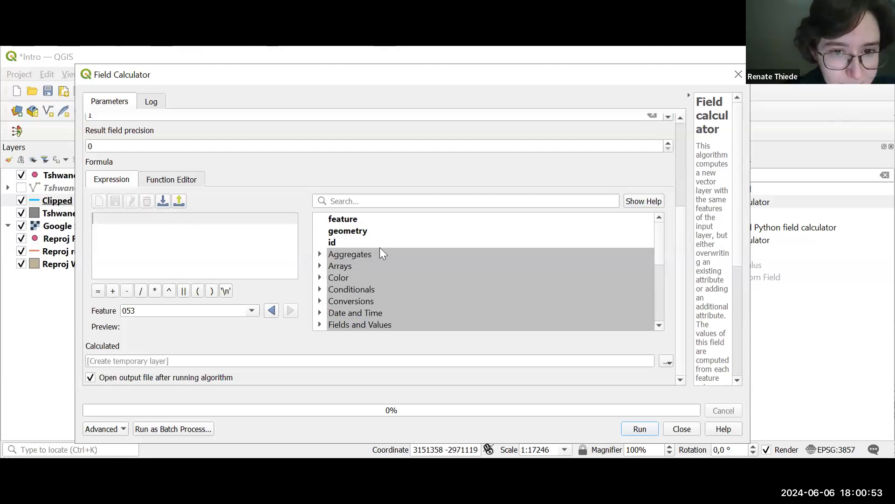
{"action": "scroll", "coordinate": [381, 250], "scroll_direction": "down", "scroll_amount": 1}
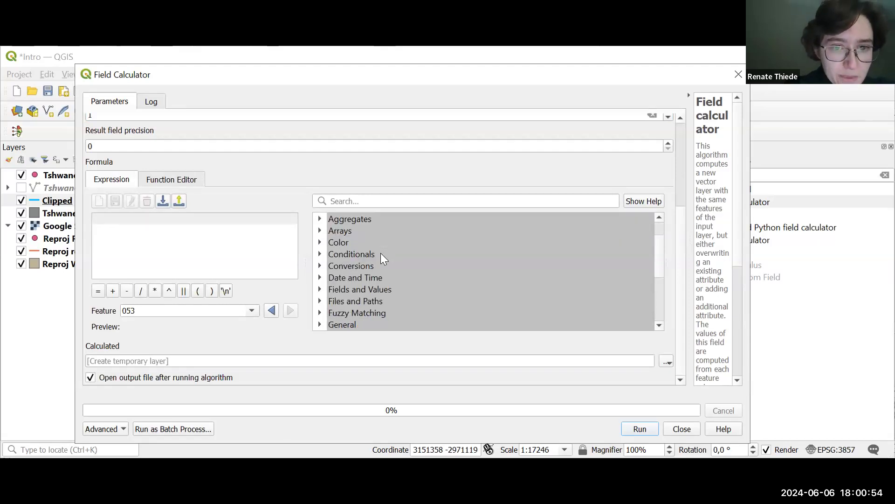
{"action": "left_click", "coordinate": [320, 289]}
{"action": "scroll", "coordinate": [428, 279], "scroll_direction": "down", "scroll_amount": 3}
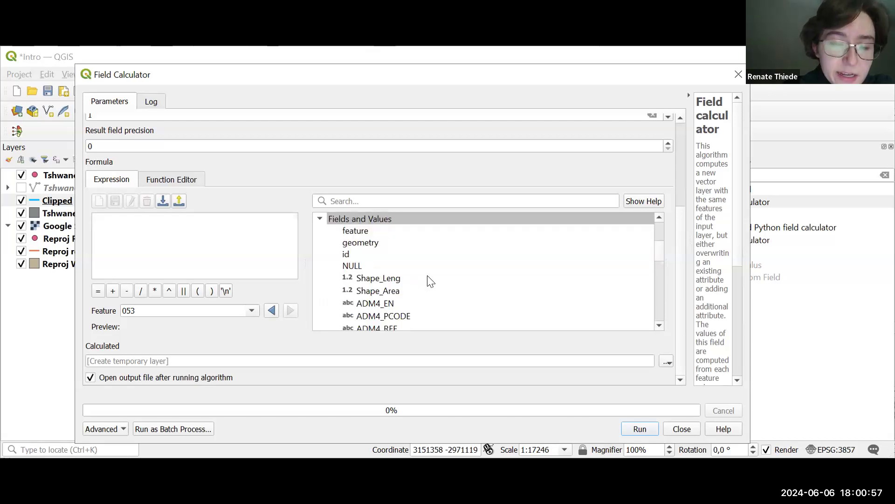
{"action": "scroll", "coordinate": [432, 281], "scroll_direction": "down", "scroll_amount": 1}
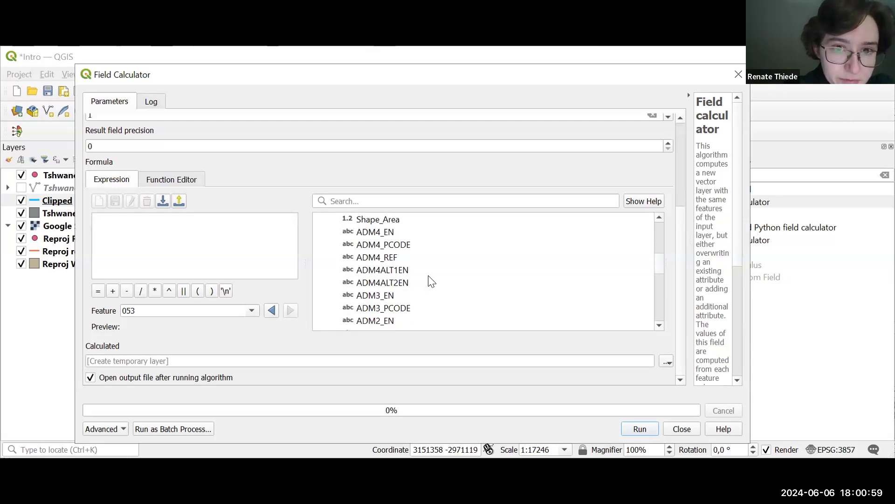
{"action": "scroll", "coordinate": [430, 279], "scroll_direction": "up", "scroll_amount": 1}
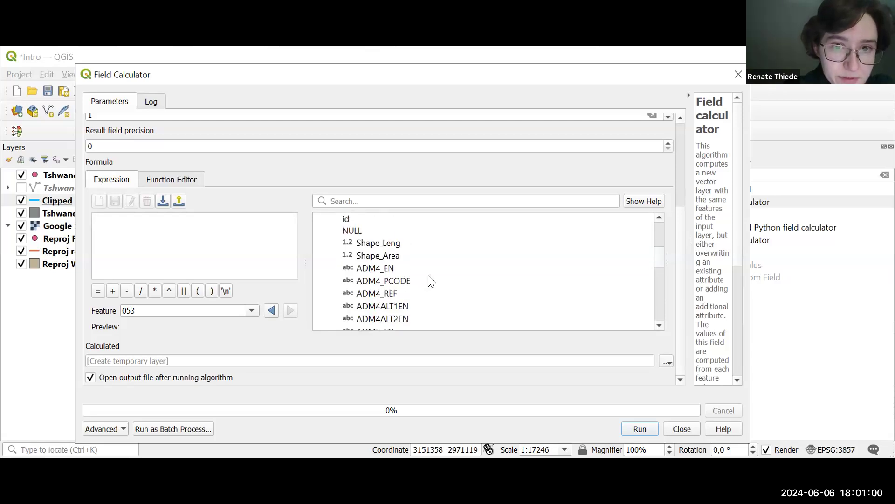
{"action": "left_click", "coordinate": [376, 255]}
{"action": "double_click", "coordinate": [377, 255]}
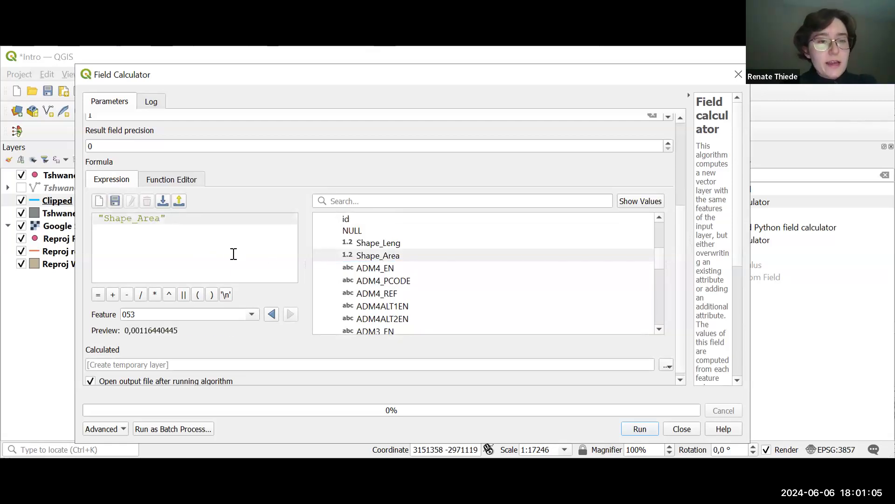
- Complete the expression as "Shape_Area" > mean( "Shape_Area" ) to flag wards larger than the average area
{"action": "type", "text": "> mean"}
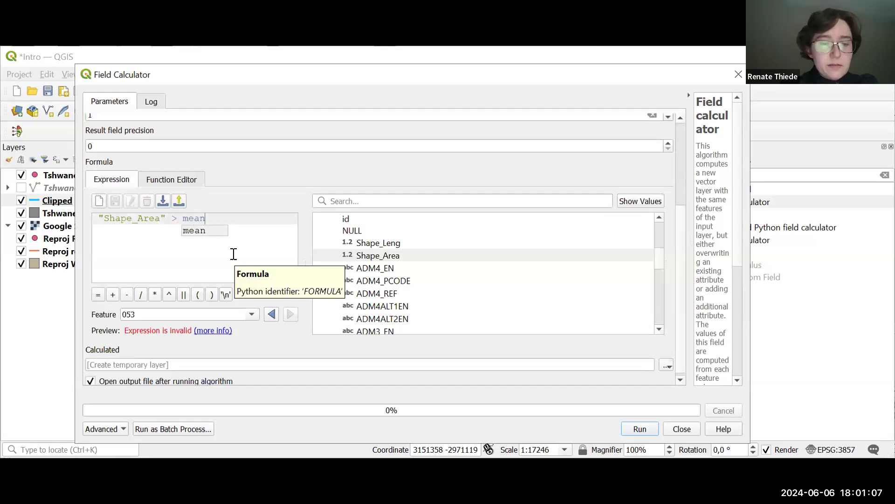
{"action": "type", "text": "("}
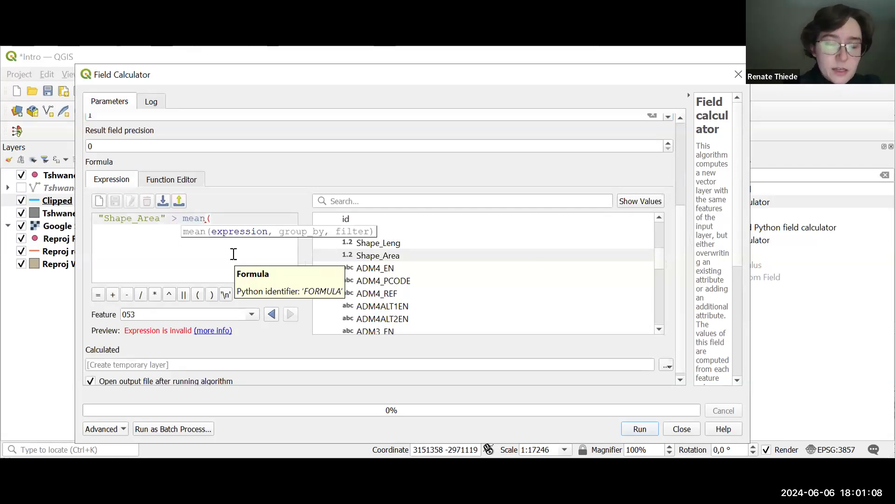
{"action": "double_click", "coordinate": [393, 257]}
{"action": "type", "text": ")"}
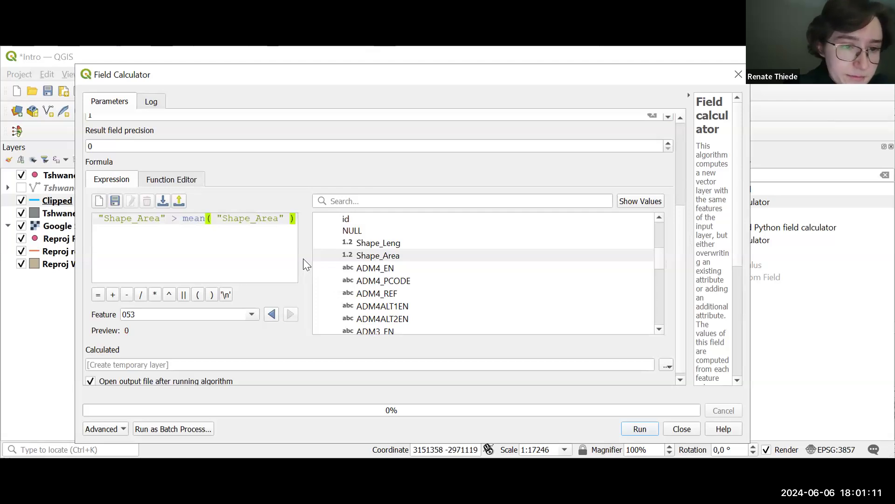
{"action": "key", "text": "BackSpace"}
{"action": "type", "text": ","}
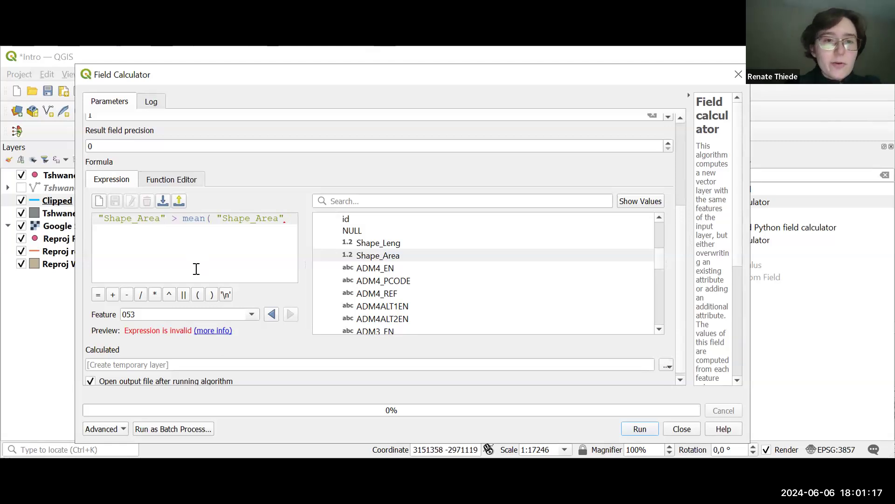
{"action": "key", "text": "BackSpace"}
{"action": "type", "text": ")"}
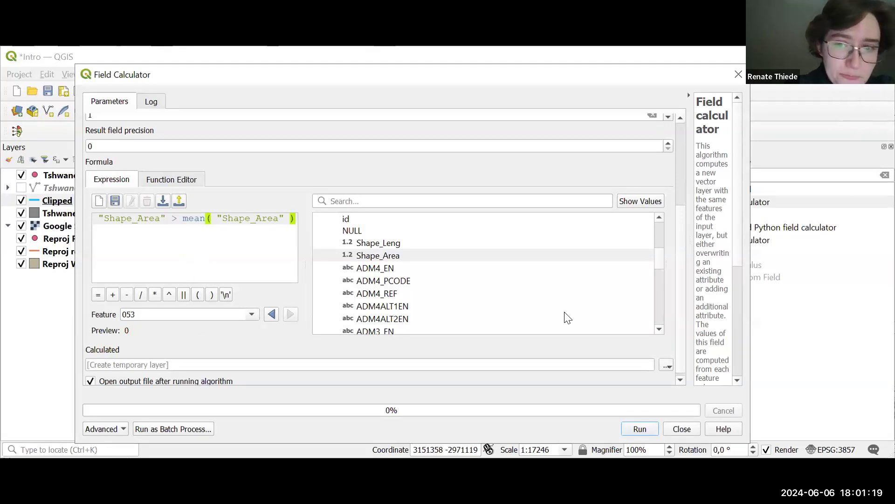
- Run the field calculation with a temporary output layer and close the Field Calculator
{"action": "scroll", "coordinate": [647, 372], "scroll_direction": "down", "scroll_amount": 1}
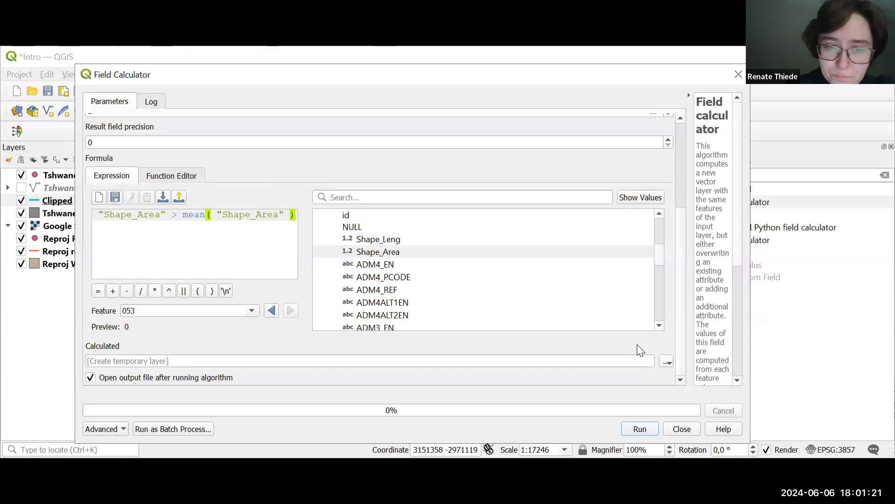
{"action": "left_click", "coordinate": [629, 426]}
{"action": "left_click", "coordinate": [681, 429]}
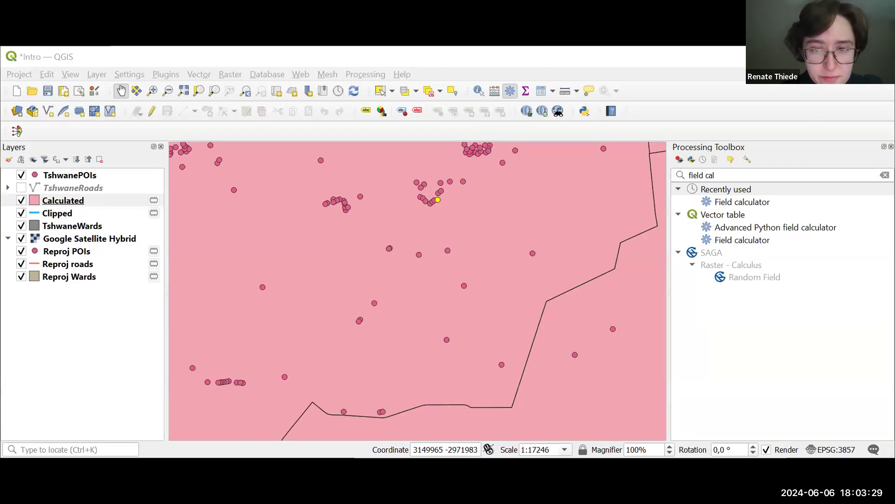
- Show the TshwaneRoads layer and hide the Calculated, Clipped, Reproj POIs, Reproj roads and Reproj Wards layers
{"action": "key", "text": "alt+Tab"}
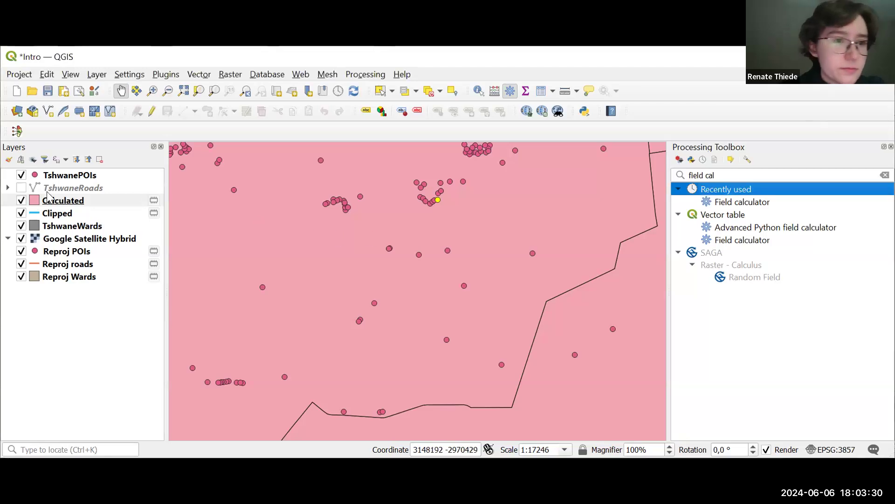
{"action": "left_click", "coordinate": [21, 200]}
{"action": "left_click", "coordinate": [21, 188]}
{"action": "left_click", "coordinate": [21, 212]}
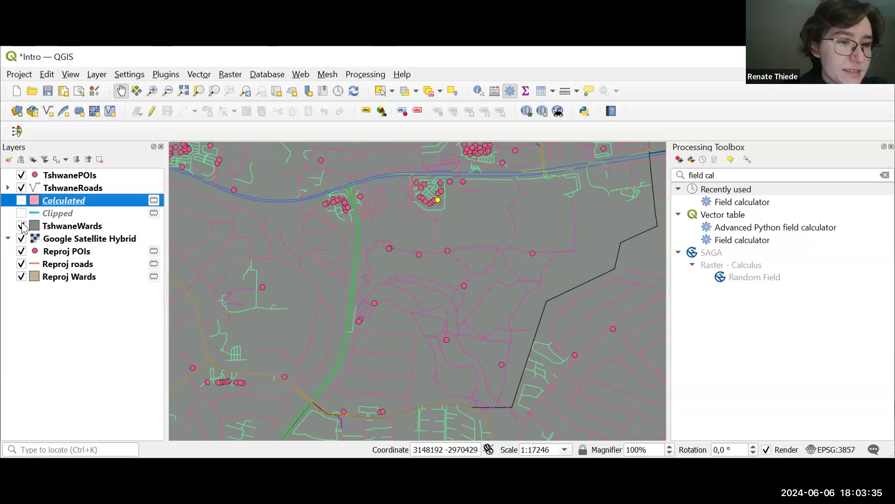
{"action": "left_click", "coordinate": [21, 251]}
{"action": "left_click", "coordinate": [21, 263]}
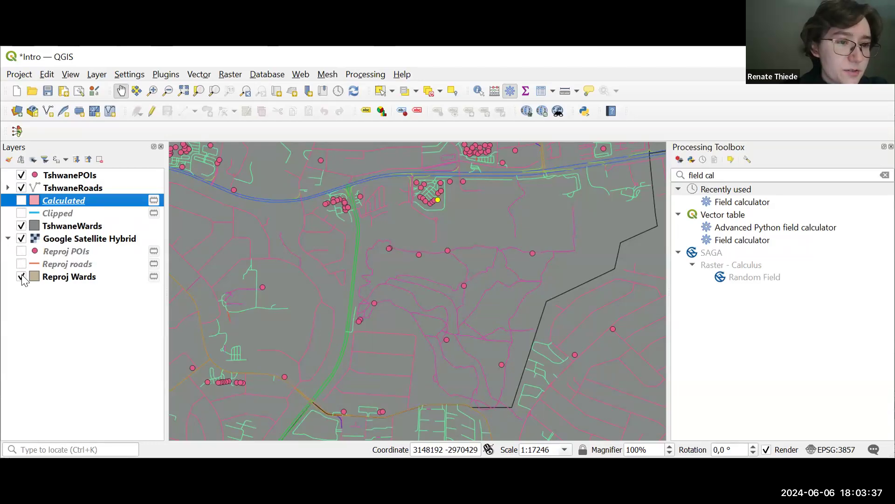
{"action": "left_click", "coordinate": [21, 276]}
- Deselect the features in all layers and hide TshwaneWards so the satellite imagery lies beneath the roads and POIs
{"action": "scroll", "coordinate": [408, 236], "scroll_direction": "down", "scroll_amount": 1}
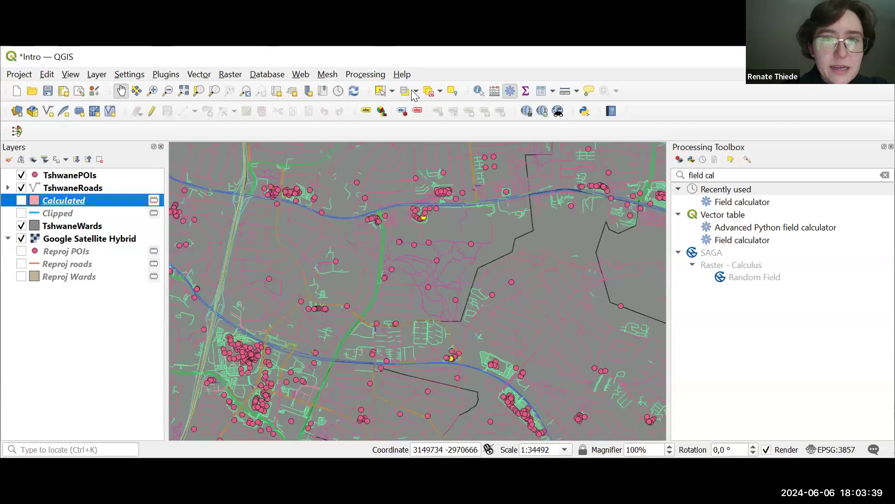
{"action": "left_click", "coordinate": [429, 92]}
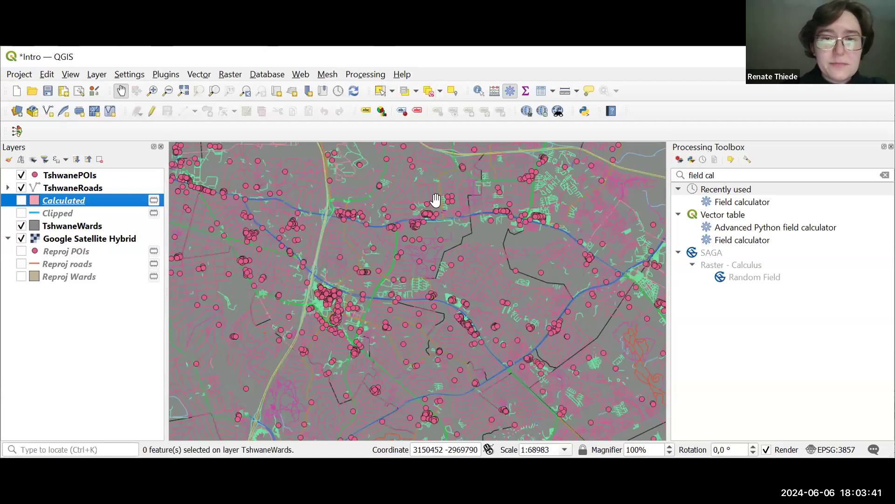
{"action": "scroll", "coordinate": [433, 210], "scroll_direction": "down", "scroll_amount": 1}
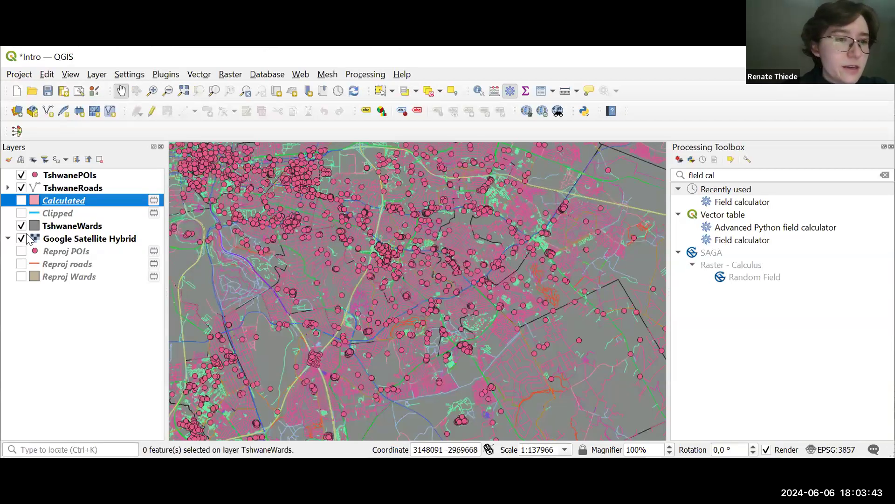
{"action": "left_click", "coordinate": [21, 226]}
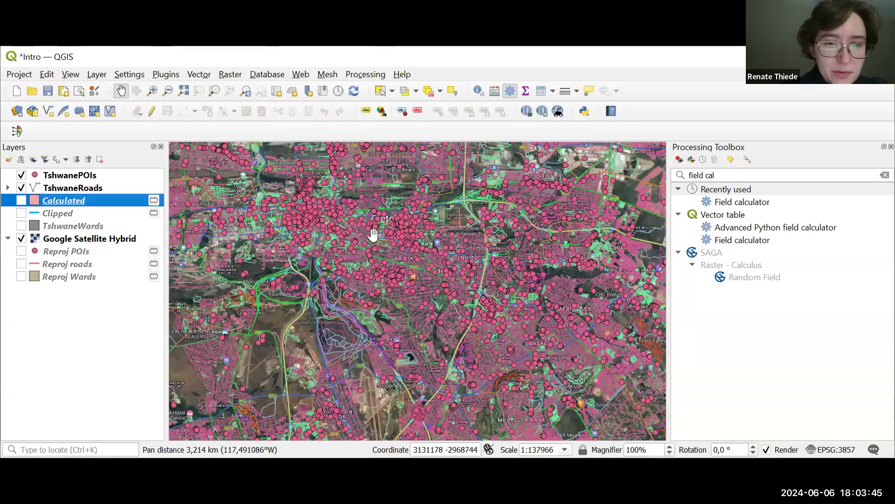
- Locate the University of Pretoria campus in Hatfield on the satellite map at 1:4311 scale
{"action": "scroll", "coordinate": [373, 233], "scroll_direction": "up", "scroll_amount": 2}
{"action": "left_click_drag", "start_coordinate": [317, 221], "coordinate": [373, 274]}
{"action": "scroll", "coordinate": [373, 274], "scroll_direction": "up", "scroll_amount": 1}
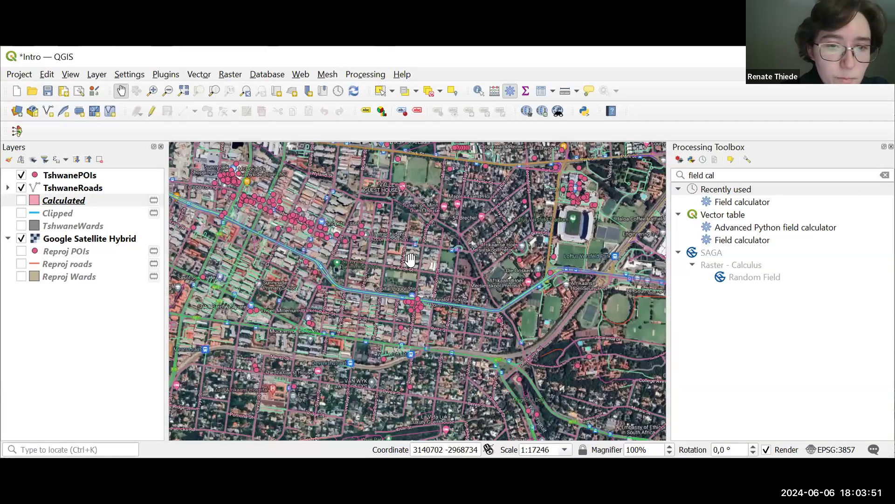
{"action": "left_click_drag", "start_coordinate": [433, 256], "coordinate": [394, 233]}
{"action": "left_click_drag", "start_coordinate": [557, 264], "coordinate": [449, 267]}
{"action": "left_click_drag", "start_coordinate": [460, 219], "coordinate": [475, 256]}
{"action": "scroll", "coordinate": [431, 224], "scroll_direction": "up", "scroll_amount": 2}
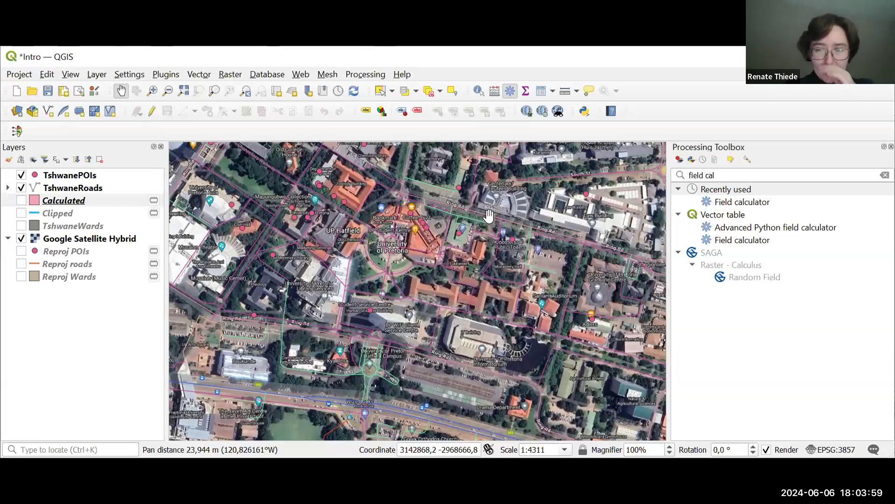
- Find and open the Shortest path (point to point) tool and set Reproj roads as the network layer
{"action": "left_click", "coordinate": [685, 175]}
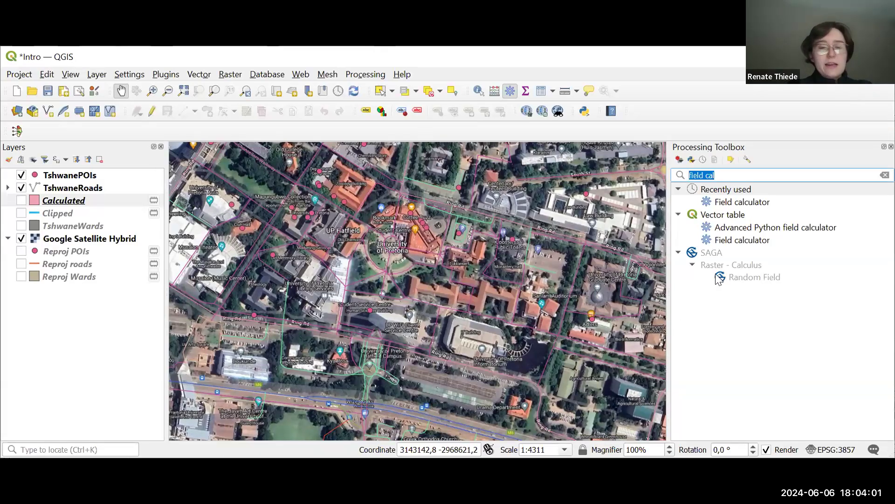
{"action": "key", "text": "BackSpace"}
{"action": "type", "text": "shortest"}
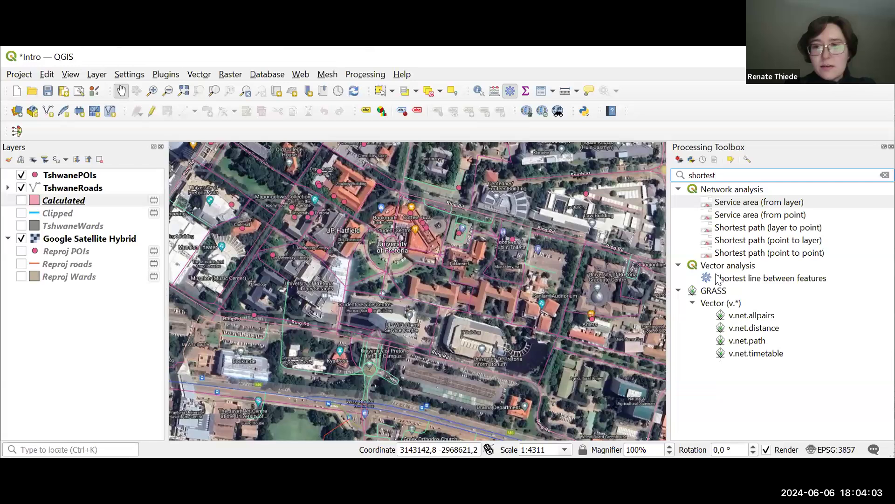
{"action": "left_click", "coordinate": [740, 254]}
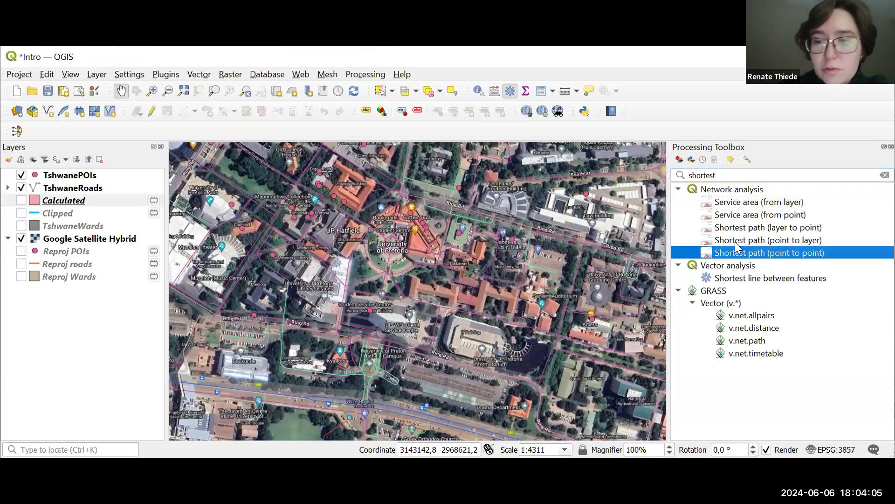
{"action": "double_click", "coordinate": [783, 252]}
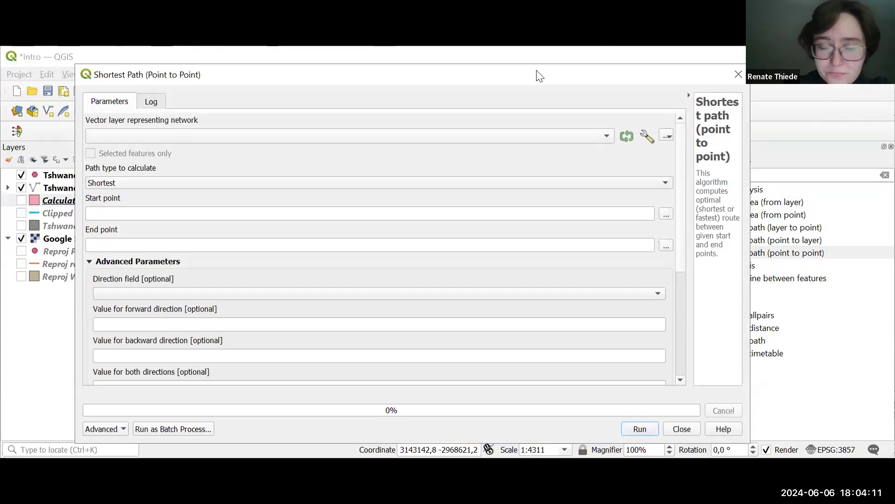
{"action": "left_click_drag", "start_coordinate": [537, 71], "coordinate": [530, 73]}
{"action": "left_click", "coordinate": [185, 137]}
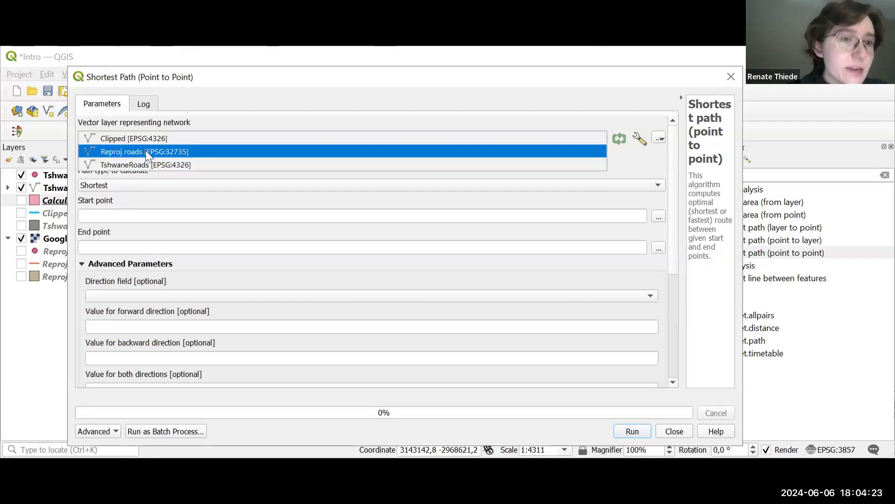
{"action": "left_click", "coordinate": [196, 147]}
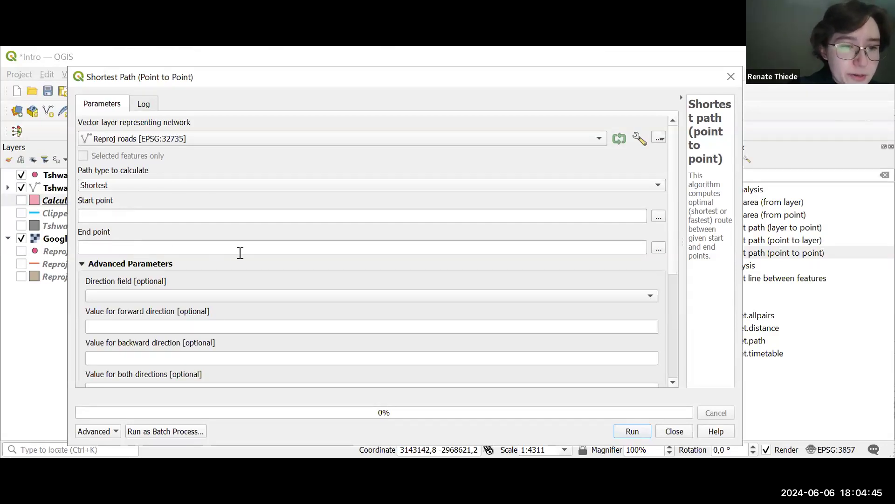
- Pick the route's start point on the road east of the Graduate Centre and its end point beside the University of Pretoria label
{"action": "left_click", "coordinate": [659, 217]}
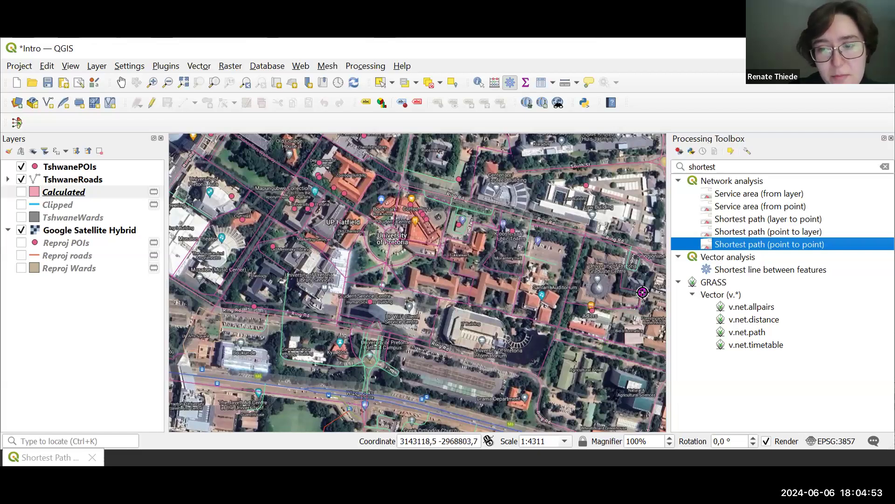
{"action": "left_click", "coordinate": [642, 291]}
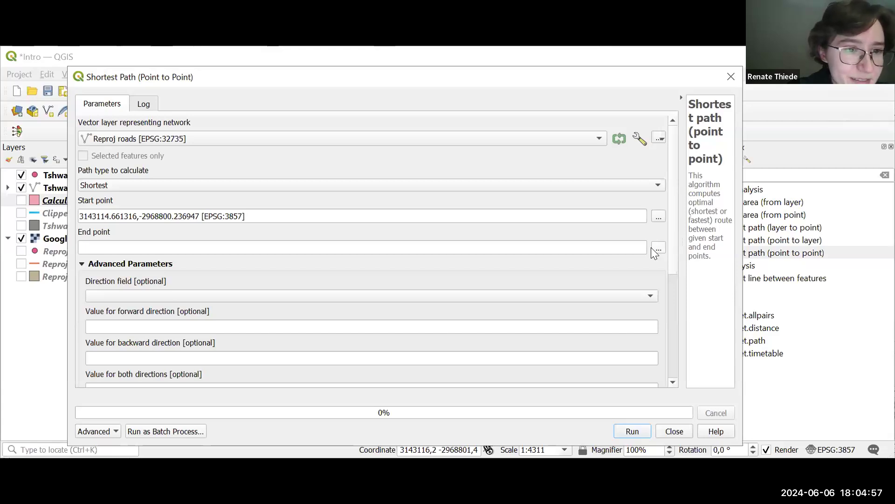
{"action": "left_click", "coordinate": [651, 247]}
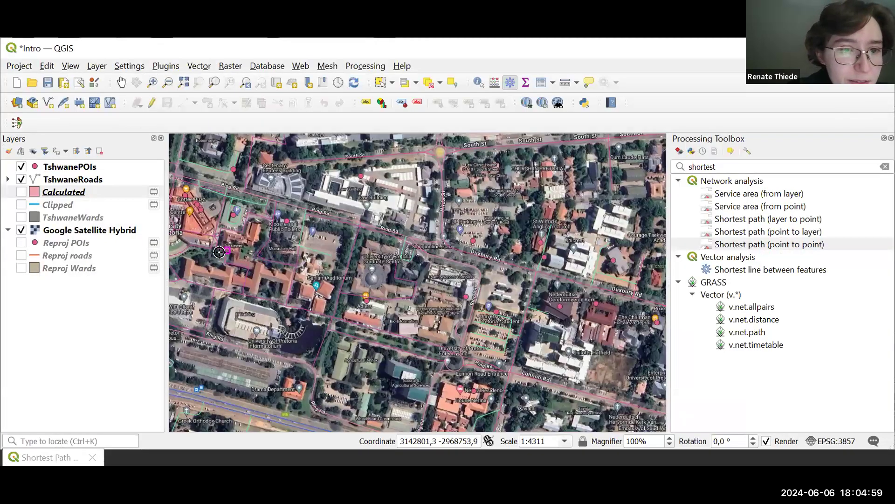
{"action": "left_click", "coordinate": [174, 226]}
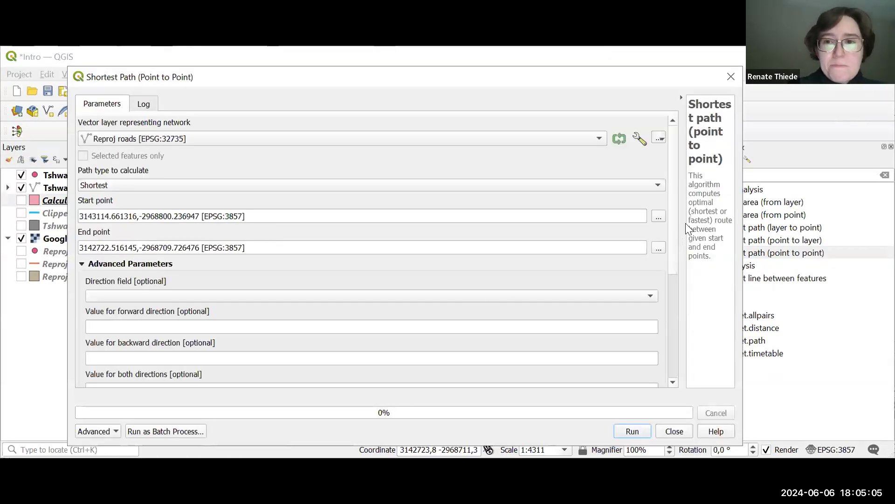
{"action": "left_click_drag", "start_coordinate": [674, 221], "coordinate": [665, 343]}
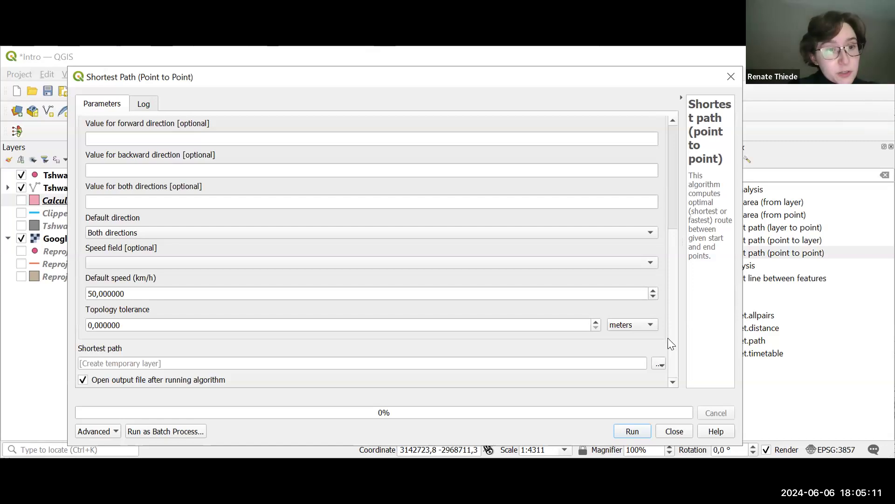
- Run the point-to-point shortest path with the default advanced parameters and a temporary output layer, and close the dialog
{"action": "scroll", "coordinate": [675, 307], "scroll_direction": "up", "scroll_amount": 1}
{"action": "left_click_drag", "start_coordinate": [675, 304], "coordinate": [676, 332]}
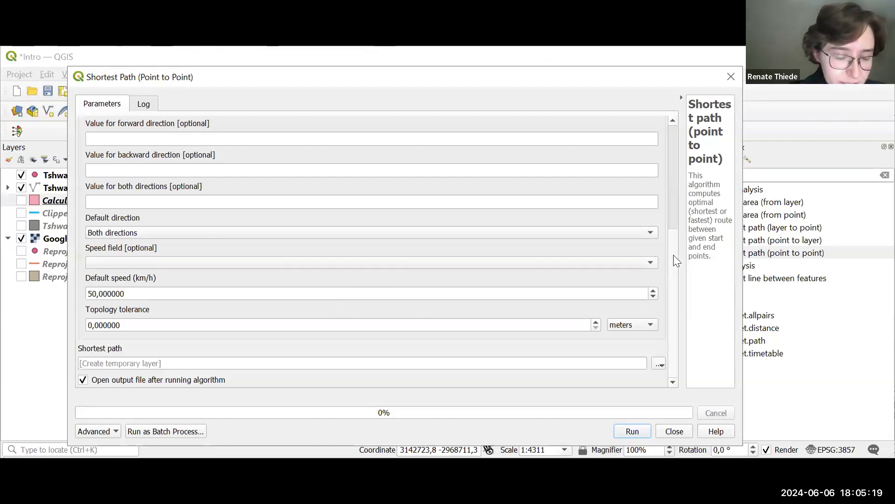
{"action": "left_click", "coordinate": [633, 431]}
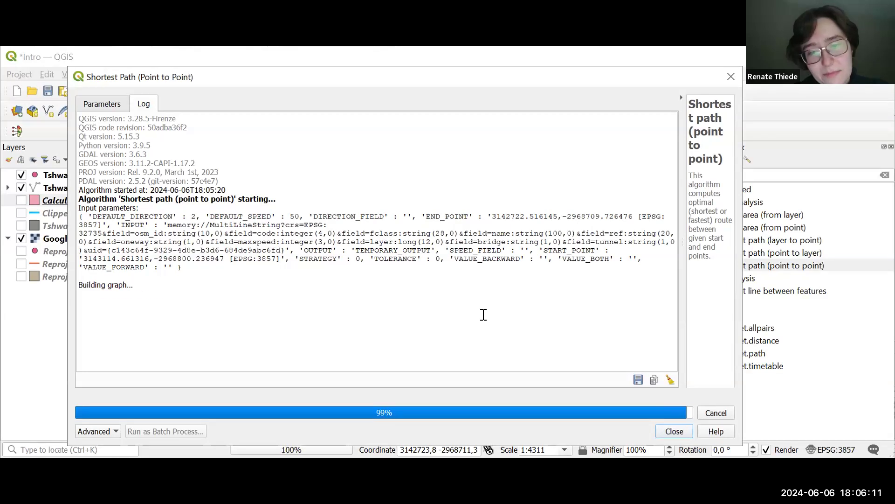
{"action": "left_click", "coordinate": [674, 431]}
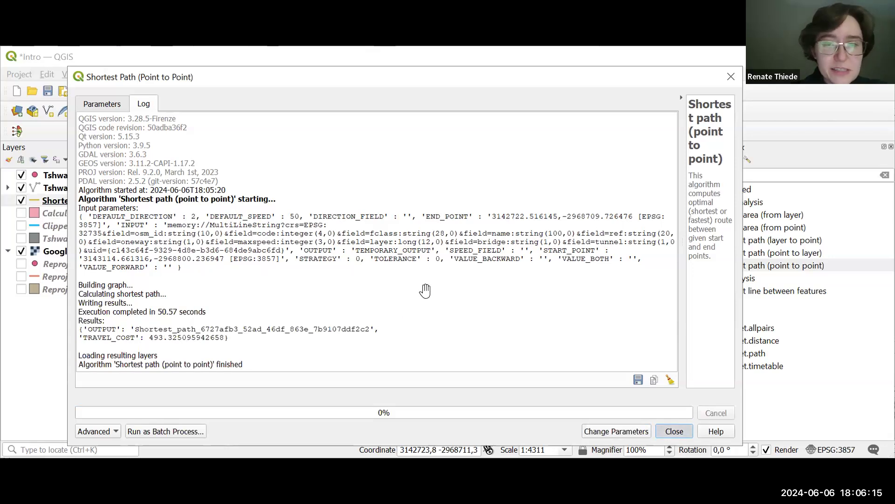
- Style the Shortest path layer with a bright orange line 0.66 mm wide
{"action": "left_click", "coordinate": [57, 202]}
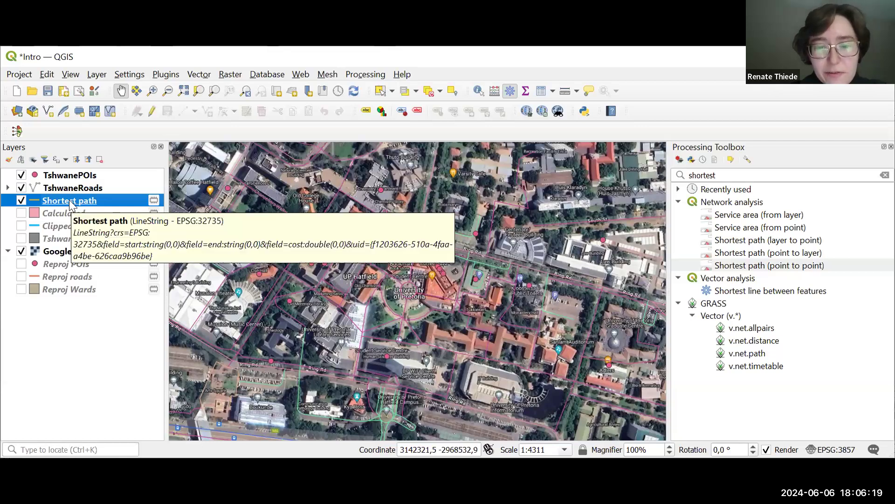
{"action": "double_click", "coordinate": [70, 200]}
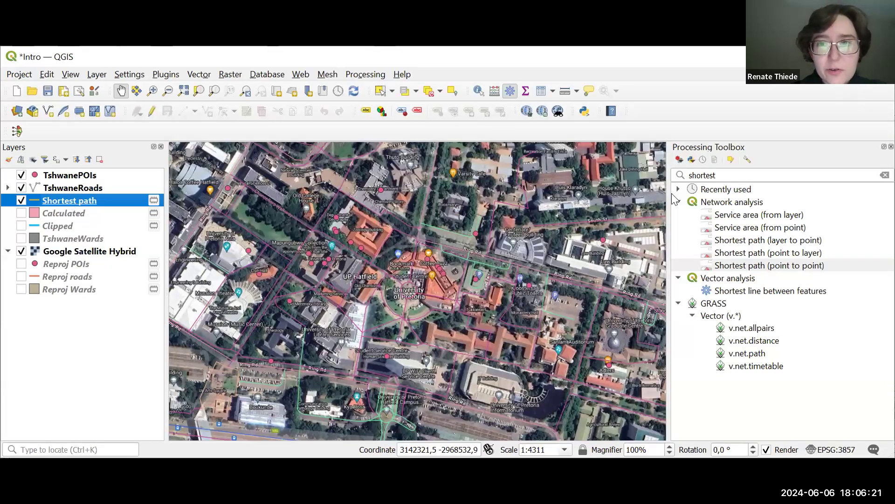
{"action": "left_click", "coordinate": [679, 180]}
{"action": "left_click", "coordinate": [390, 232]}
{"action": "left_click_drag", "start_coordinate": [375, 242], "coordinate": [380, 225]}
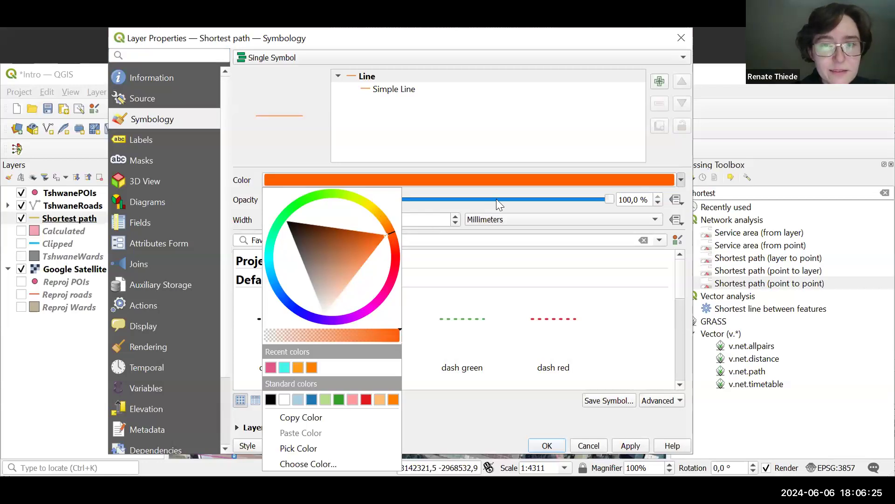
{"action": "left_click", "coordinate": [508, 209]}
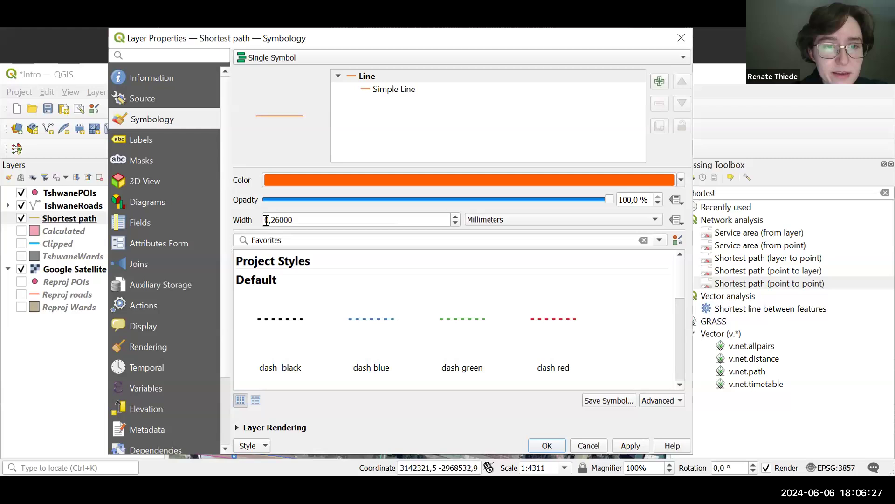
{"action": "left_click", "coordinate": [455, 216]}
{"action": "left_click", "coordinate": [455, 216]}
{"action": "left_click", "coordinate": [625, 444]}
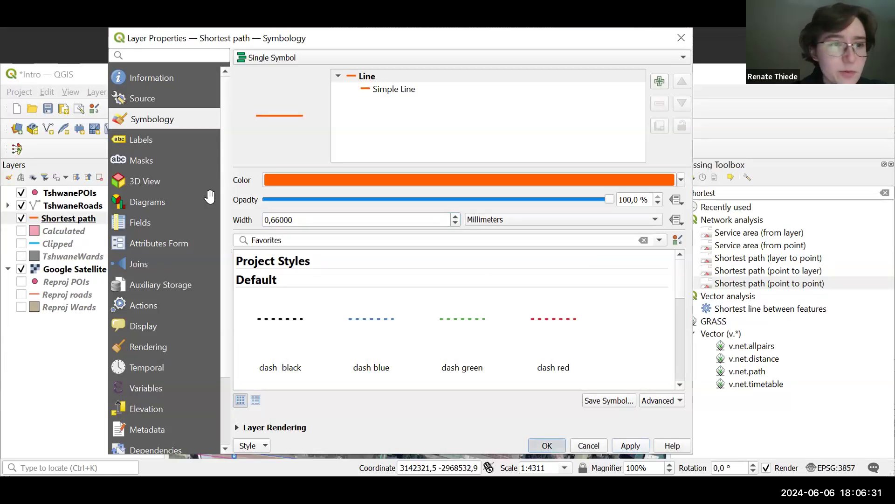
{"action": "left_click", "coordinate": [547, 445]}
- Place the Shortest path layer above TshwaneRoads, hide the Processing Toolbox and inspect the whole route at 1:2156 scale
{"action": "left_click_drag", "start_coordinate": [74, 188], "coordinate": [73, 180]}
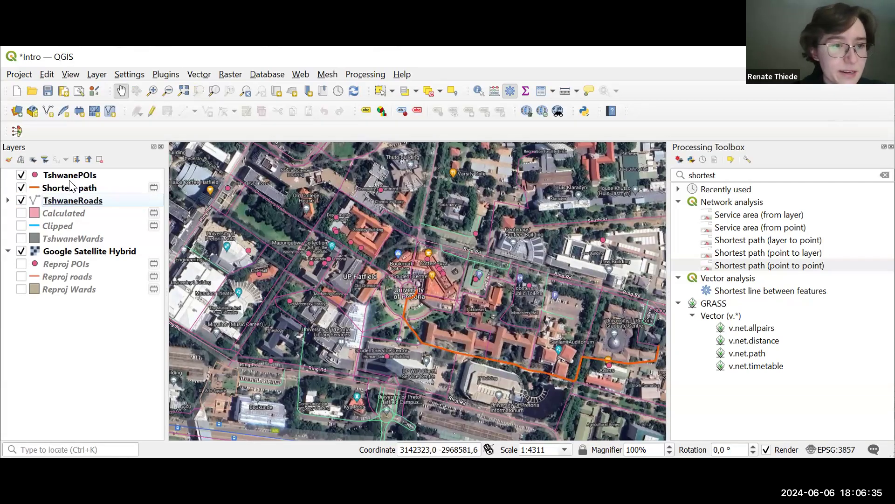
{"action": "left_click_drag", "start_coordinate": [528, 304], "coordinate": [451, 278]}
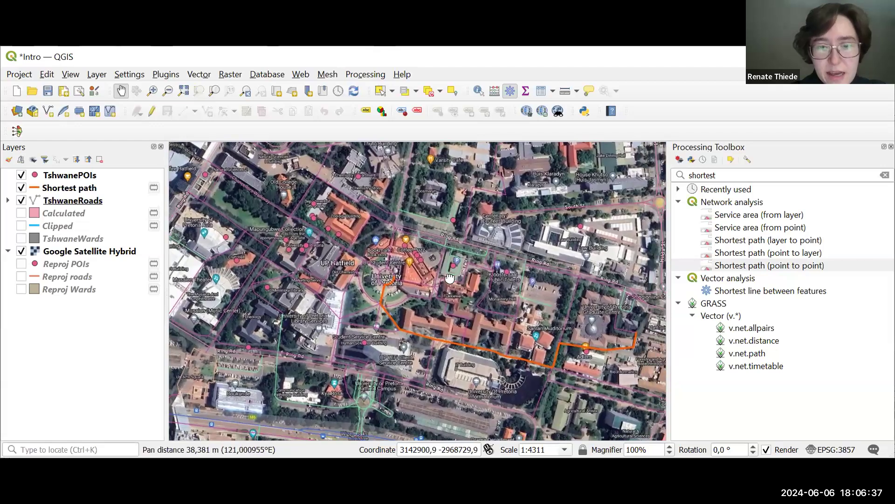
{"action": "left_click_drag", "start_coordinate": [490, 308], "coordinate": [489, 303]}
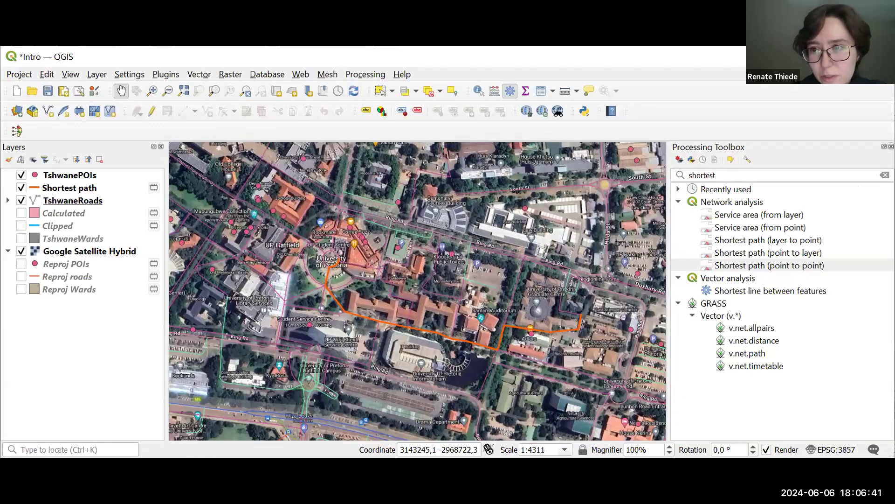
{"action": "key", "text": "ctrl+alt+t"}
{"action": "scroll", "coordinate": [614, 302], "scroll_direction": "up", "scroll_amount": 1}
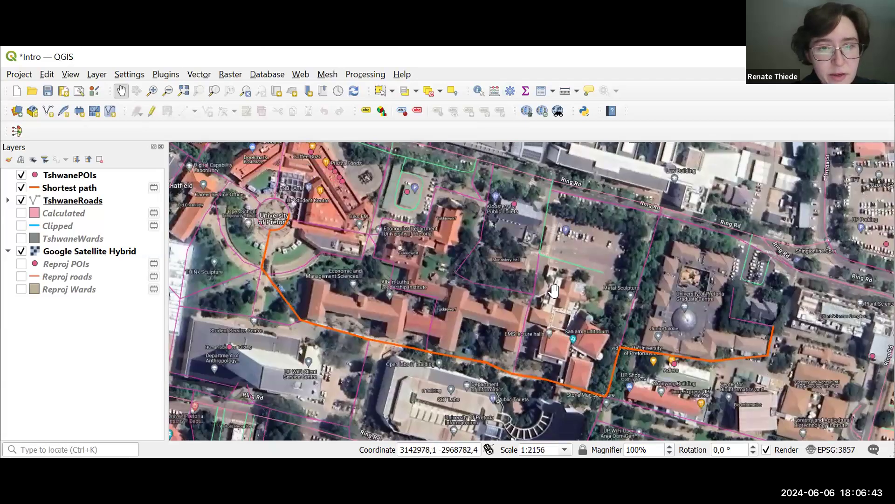
{"action": "left_click_drag", "start_coordinate": [626, 275], "coordinate": [594, 269]}
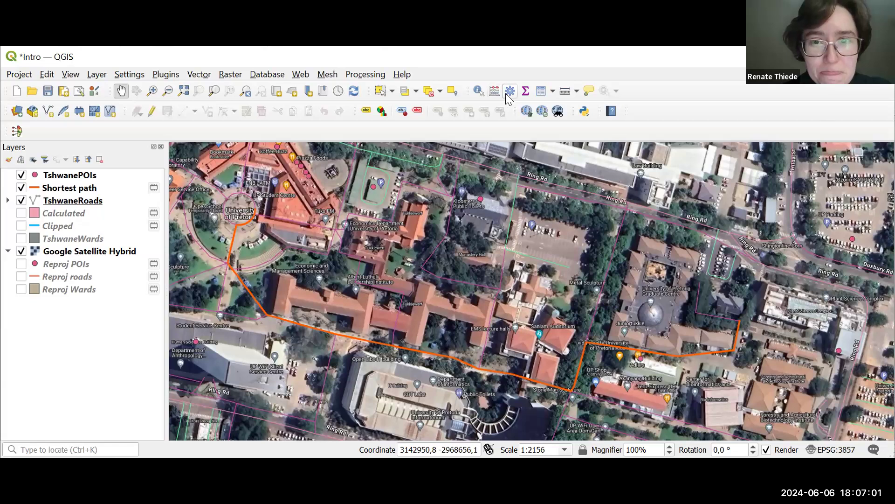
{"action": "key", "text": "alt+Tab"}
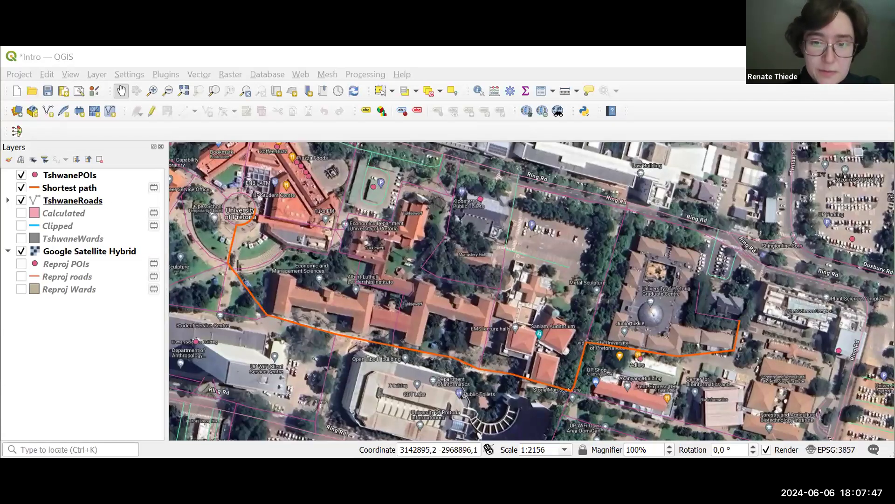
- Hide the Shortest path layer and locate the Hatfield Campus entrance on Lynnwood Road at 1:1078 scale
{"action": "left_click", "coordinate": [21, 187]}
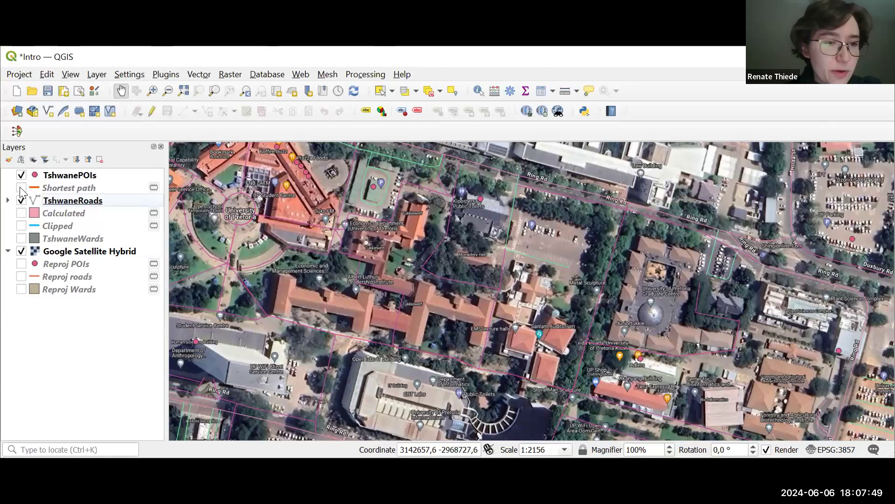
{"action": "scroll", "coordinate": [516, 303], "scroll_direction": "down", "scroll_amount": 1}
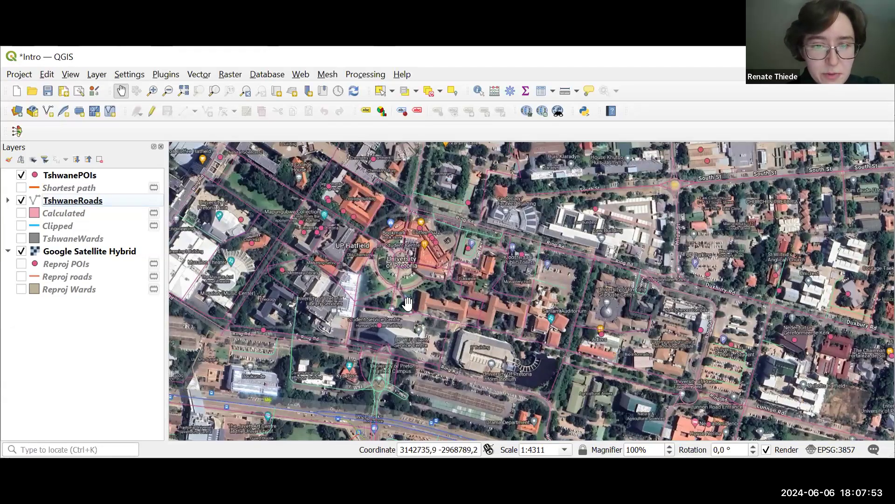
{"action": "scroll", "coordinate": [408, 303], "scroll_direction": "up", "scroll_amount": 1}
{"action": "left_click_drag", "start_coordinate": [383, 304], "coordinate": [429, 215]}
{"action": "left_click_drag", "start_coordinate": [422, 333], "coordinate": [429, 261]}
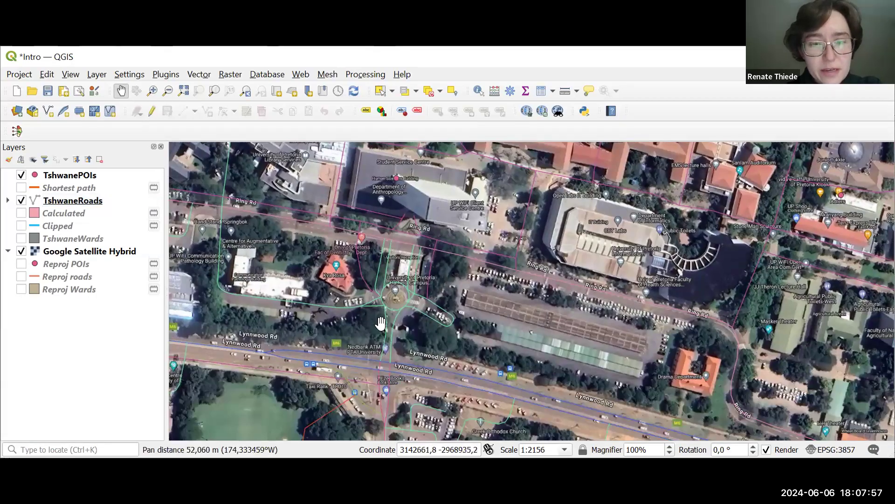
{"action": "scroll", "coordinate": [407, 239], "scroll_direction": "up", "scroll_amount": 1}
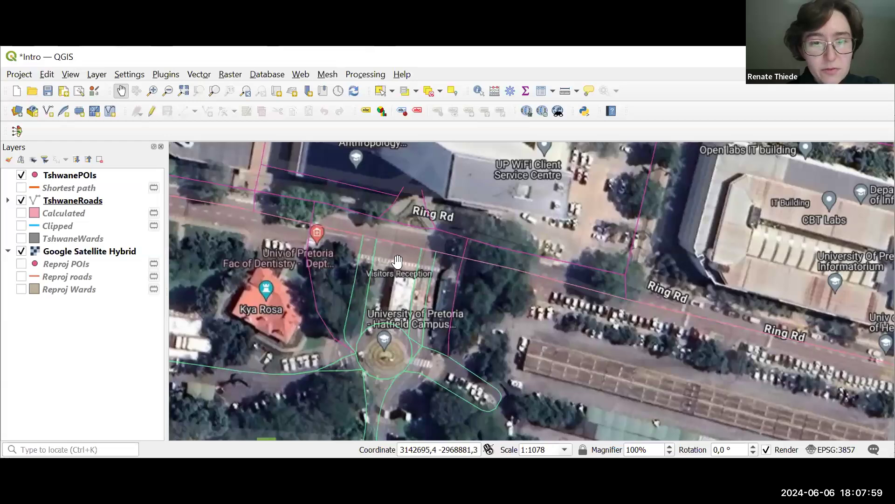
{"action": "left_click_drag", "start_coordinate": [450, 286], "coordinate": [461, 223]}
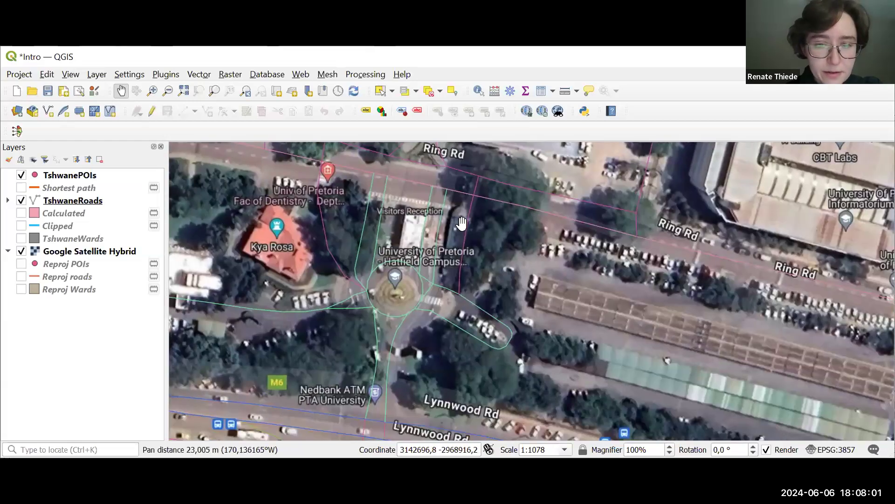
{"action": "left_click_drag", "start_coordinate": [459, 310], "coordinate": [415, 261]}
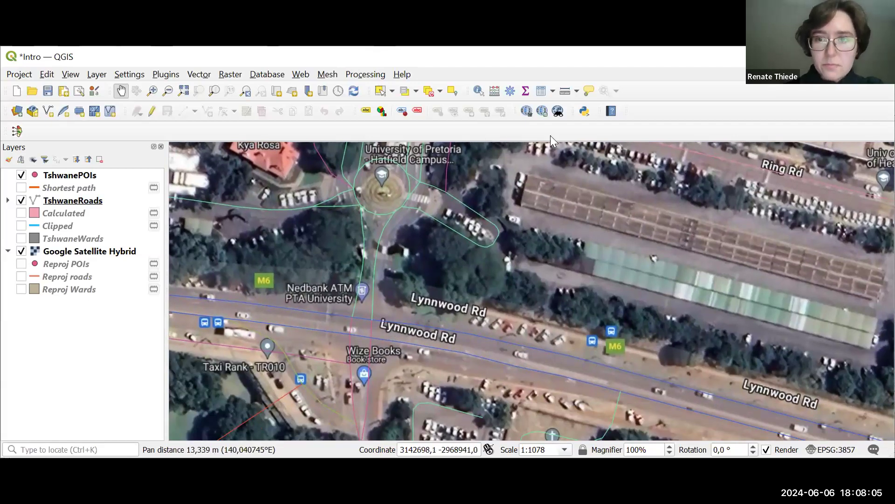
- Open the Service area (from point) tool and pick its start point where the campus entrance road meets Lynnwood Road
{"action": "left_click", "coordinate": [511, 92]}
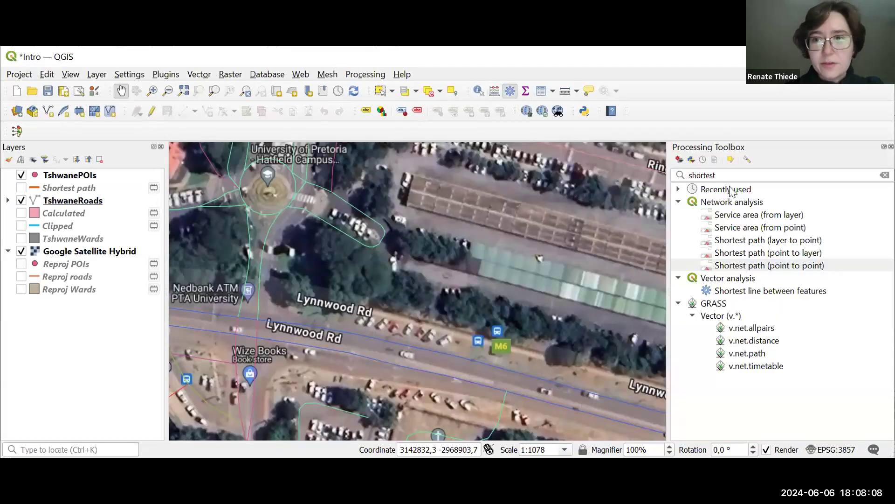
{"action": "left_click", "coordinate": [752, 228]}
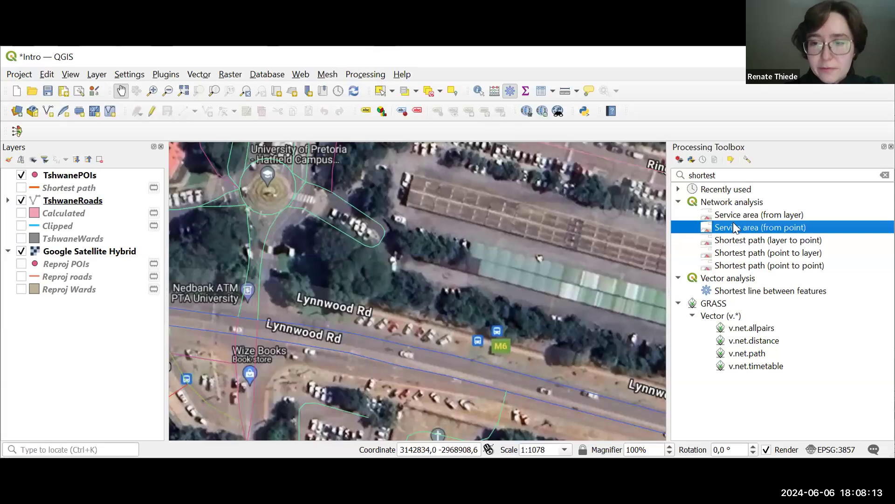
{"action": "double_click", "coordinate": [771, 227]}
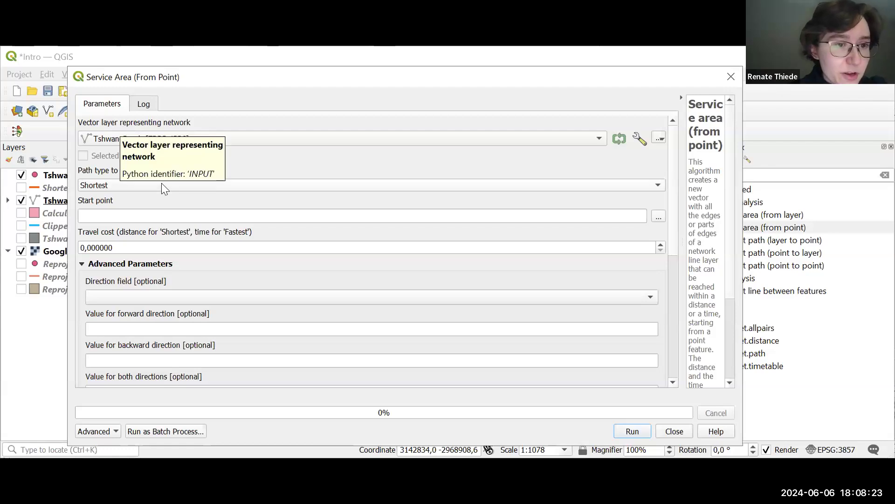
{"action": "left_click", "coordinate": [656, 217]}
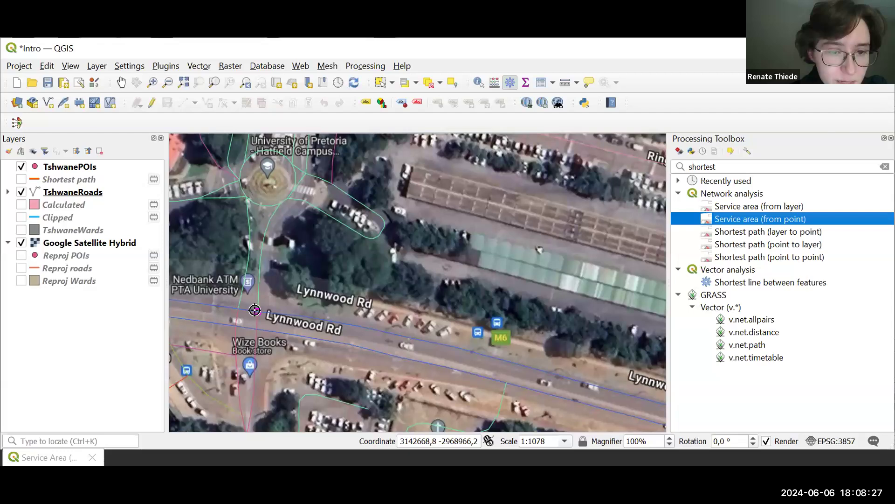
{"action": "left_click", "coordinate": [254, 310]}
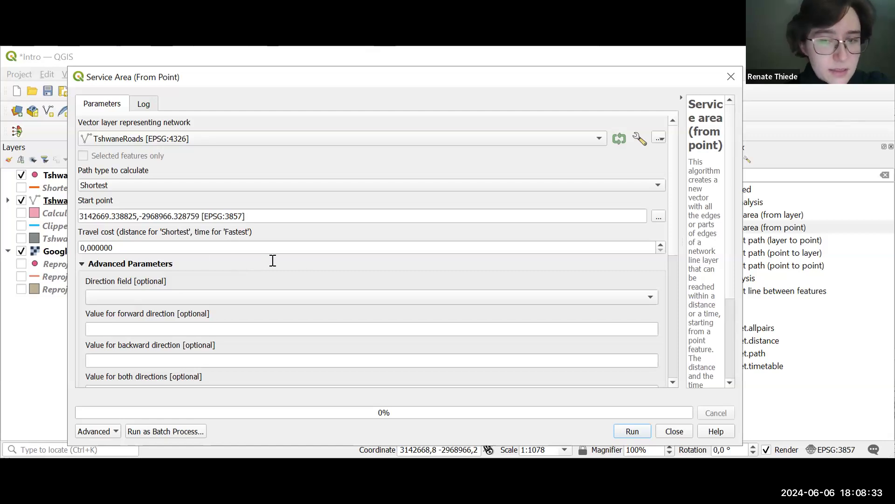
- Set the service area's travel cost to 2000, run it on TshwaneRoads with the Shortest path type, and close the dialog
{"action": "scroll", "coordinate": [323, 263], "scroll_direction": "down", "scroll_amount": 3}
{"action": "scroll", "coordinate": [324, 262], "scroll_direction": "up", "scroll_amount": 3}
{"action": "left_click", "coordinate": [112, 243]}
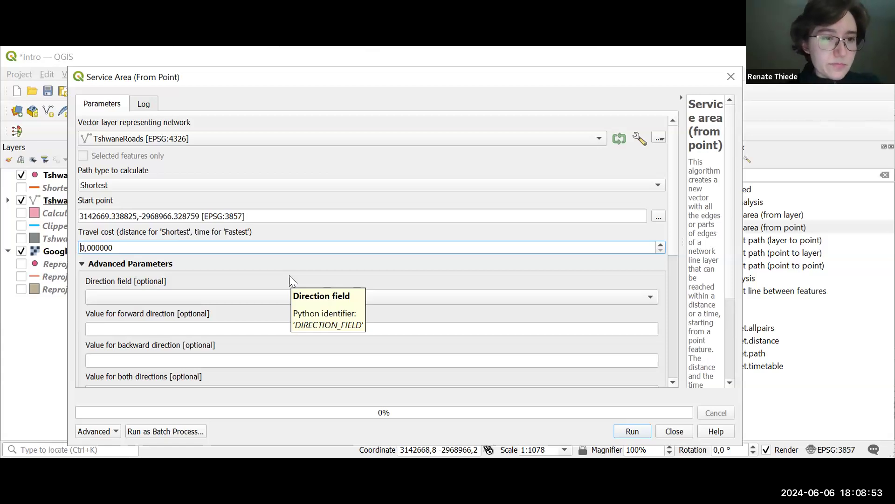
{"action": "type", "text": "2000"}
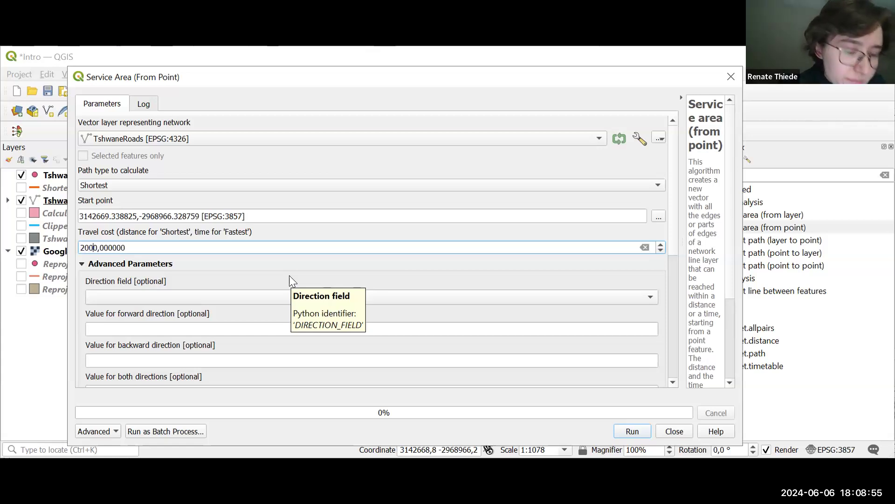
{"action": "left_click", "coordinate": [170, 247]}
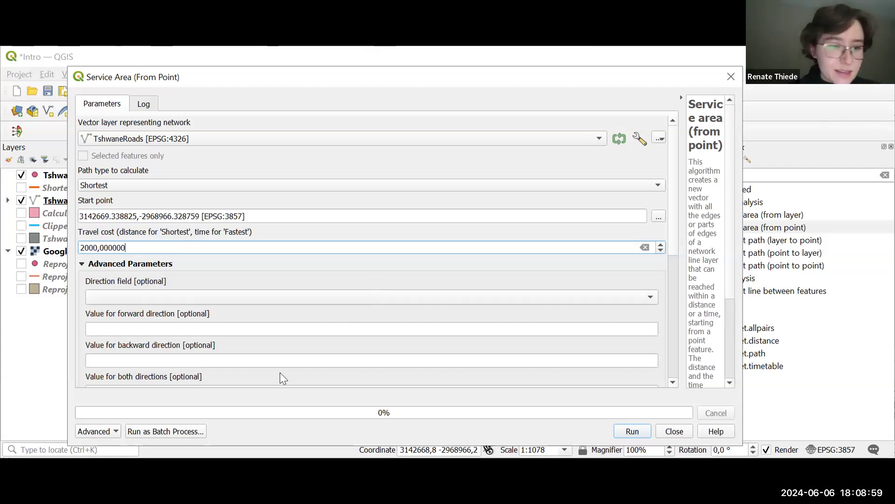
{"action": "left_click", "coordinate": [633, 432]}
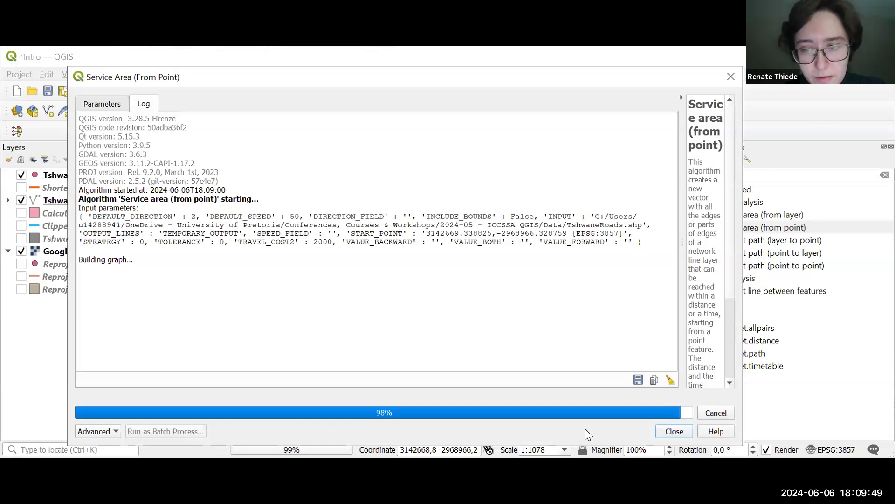
{"action": "left_click", "coordinate": [674, 433]}
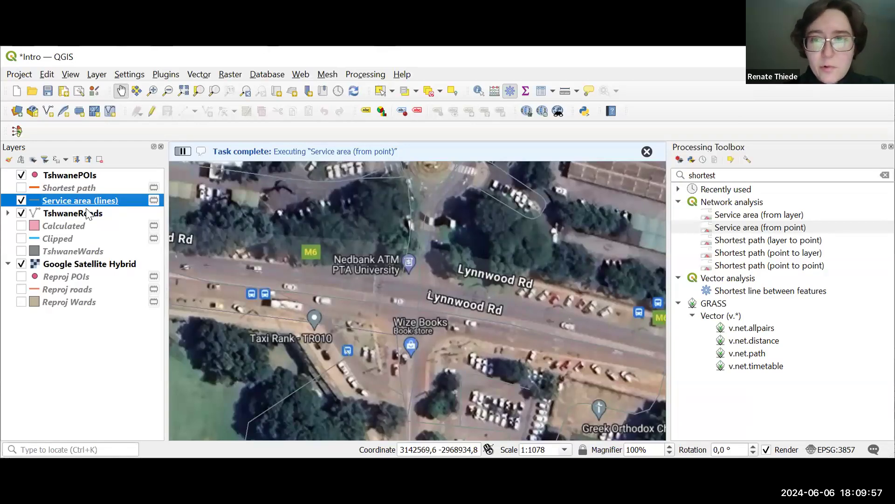
- Style the Service area (lines) layer with an orange-red line 0.46 mm wide
{"action": "double_click", "coordinate": [87, 201]}
{"action": "left_click", "coordinate": [681, 180]}
{"action": "left_click_drag", "start_coordinate": [375, 243], "coordinate": [394, 237]}
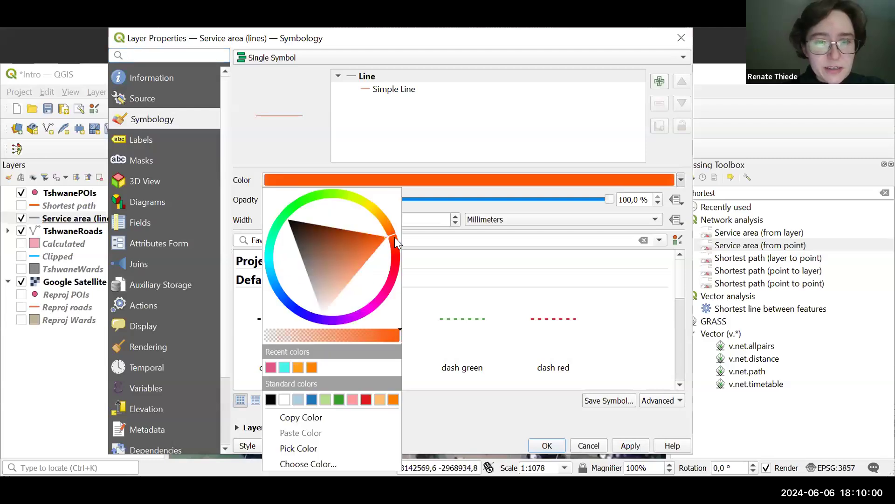
{"action": "left_click", "coordinate": [254, 156]}
{"action": "left_click", "coordinate": [629, 446]}
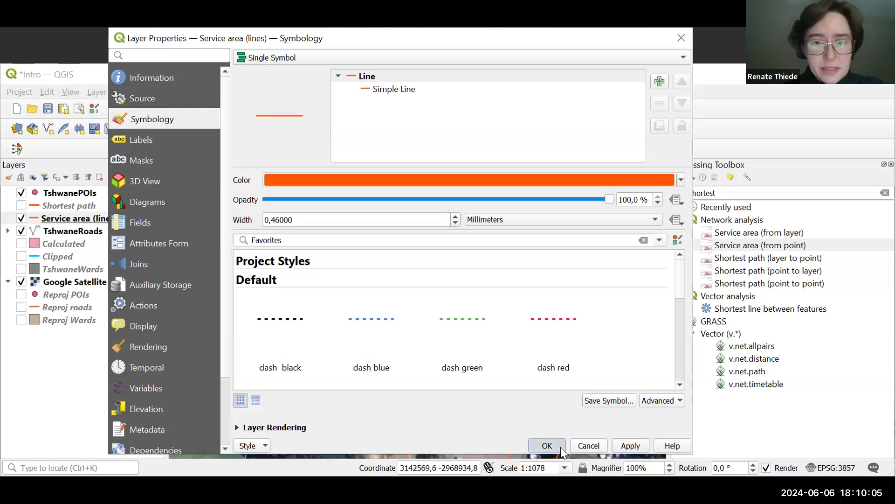
{"action": "left_click", "coordinate": [560, 447]}
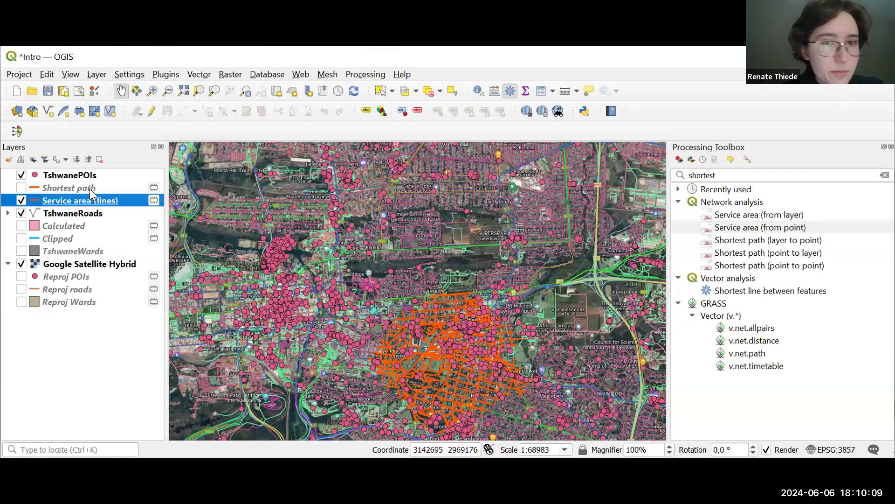
- Hide the TshwanePOIs layer and view the full extent of the service area at 1:34492 scale
{"action": "left_click_drag", "start_coordinate": [399, 344], "coordinate": [410, 241]}
{"action": "left_click", "coordinate": [22, 175]}
{"action": "scroll", "coordinate": [459, 247], "scroll_direction": "up", "scroll_amount": 1}
{"action": "left_click_drag", "start_coordinate": [503, 257], "coordinate": [459, 262]}
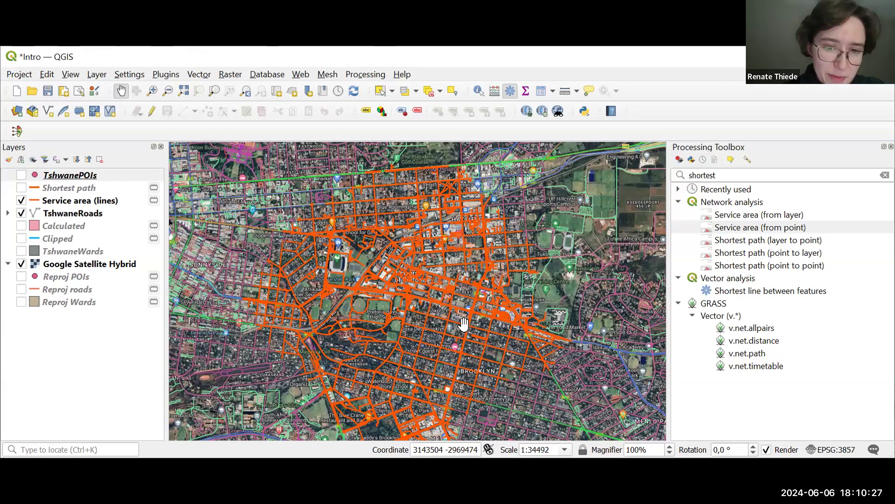
{"action": "left_click_drag", "start_coordinate": [464, 290], "coordinate": [459, 272]}
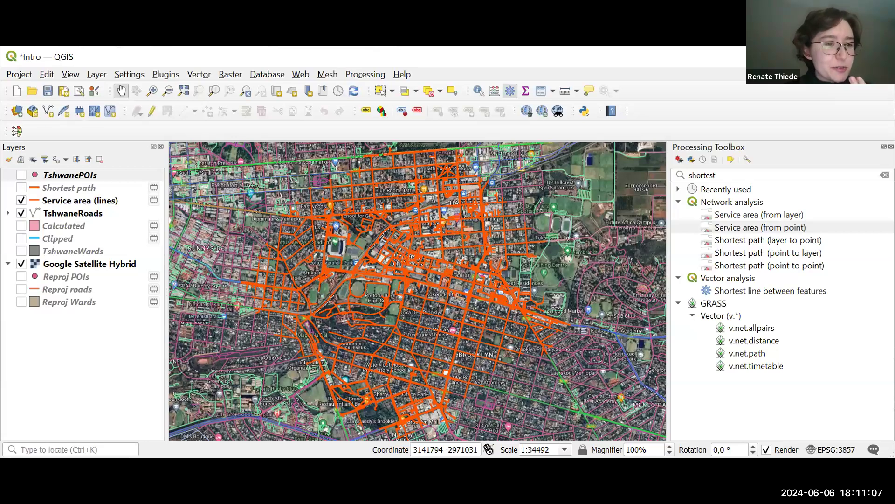
- Start exporting the Service area (lines) layer as an ESRI Shapefile named Service in the Data folder
{"action": "key", "text": "alt+Tab"}
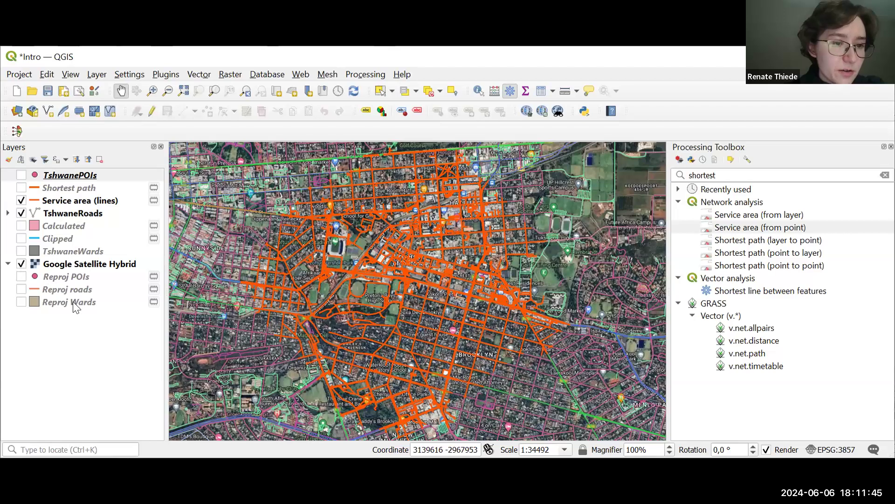
{"action": "mouse_move", "coordinate": [77, 289]}
{"action": "left_mouse_down"}
{"action": "mouse_move", "coordinate": [100, 214]}
{"action": "mouse_move", "coordinate": [86, 196]}
{"action": "mouse_move", "coordinate": [55, 279]}
{"action": "mouse_move", "coordinate": [63, 290]}
{"action": "left_mouse_up"}
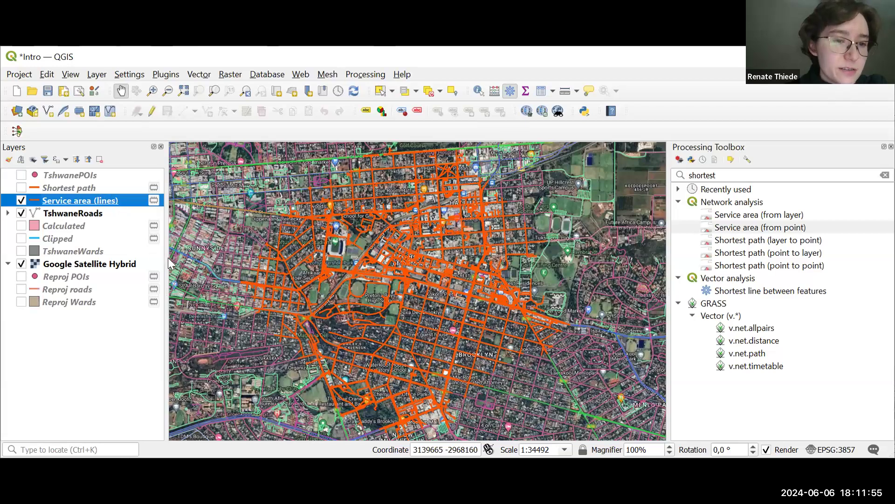
{"action": "right_click", "coordinate": [114, 200]}
{"action": "mouse_move", "coordinate": [212, 286]}
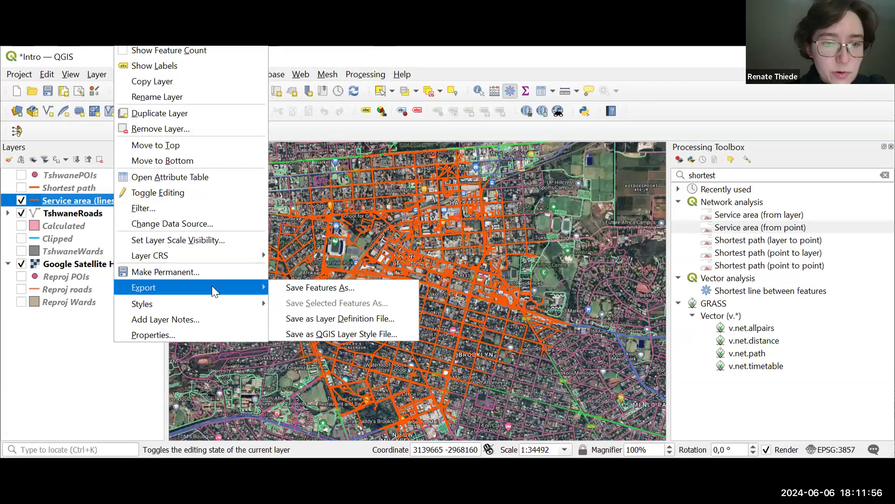
{"action": "left_click", "coordinate": [302, 288]}
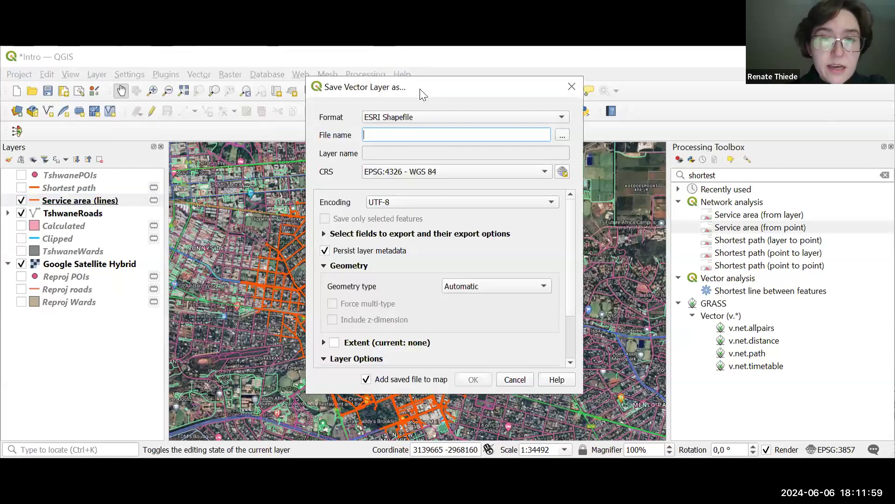
{"action": "left_click_drag", "start_coordinate": [417, 87], "coordinate": [309, 99]}
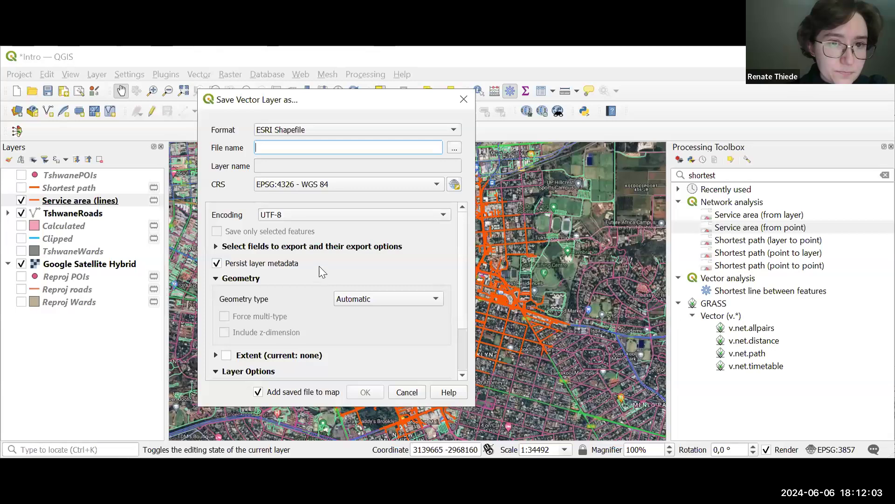
{"action": "left_click", "coordinate": [313, 130]}
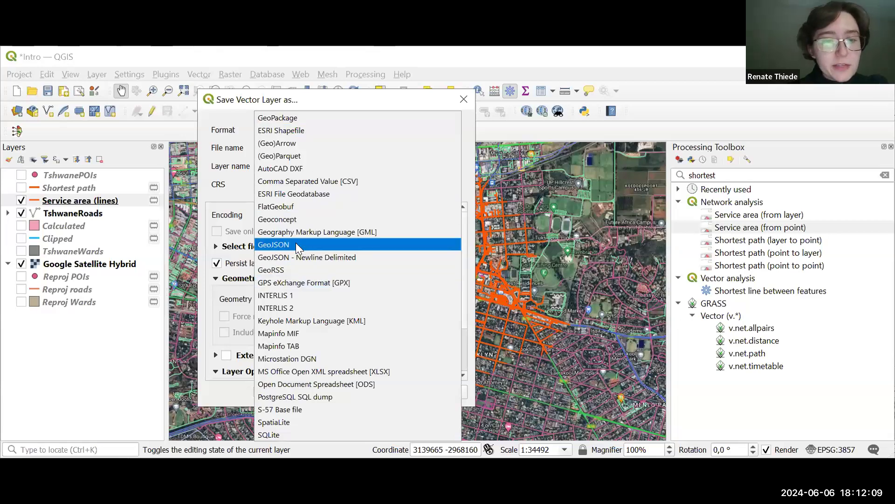
{"action": "left_click", "coordinate": [289, 131]}
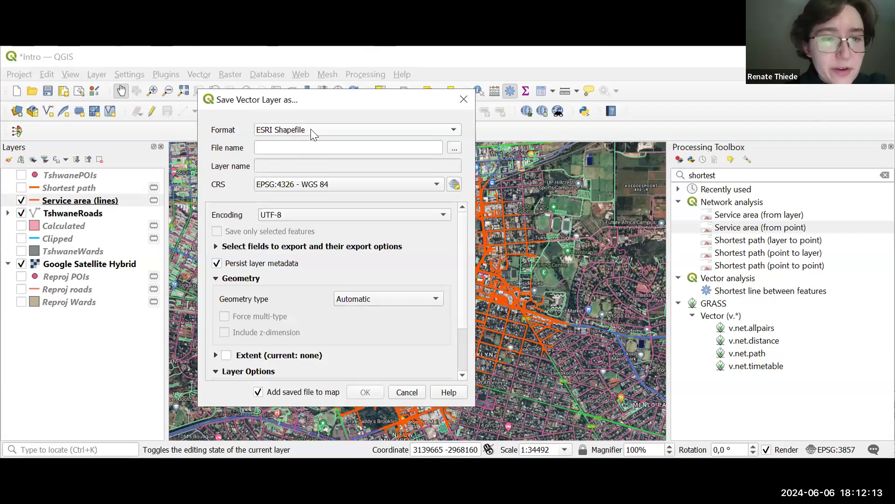
{"action": "left_click", "coordinate": [455, 150]}
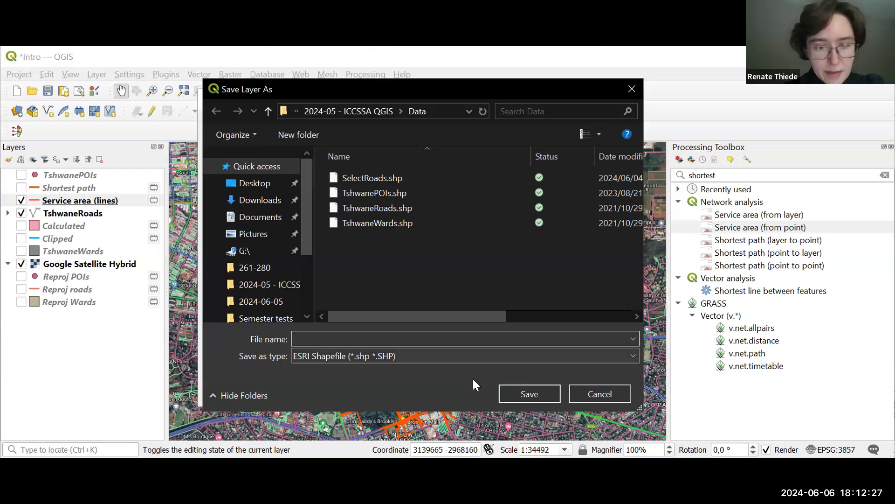
{"action": "type", "text": "Service"}
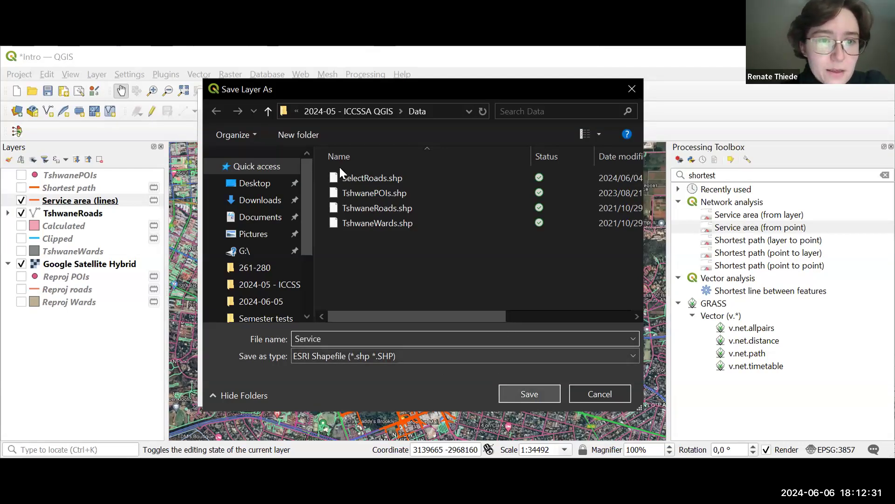
{"action": "key", "text": "Return"}
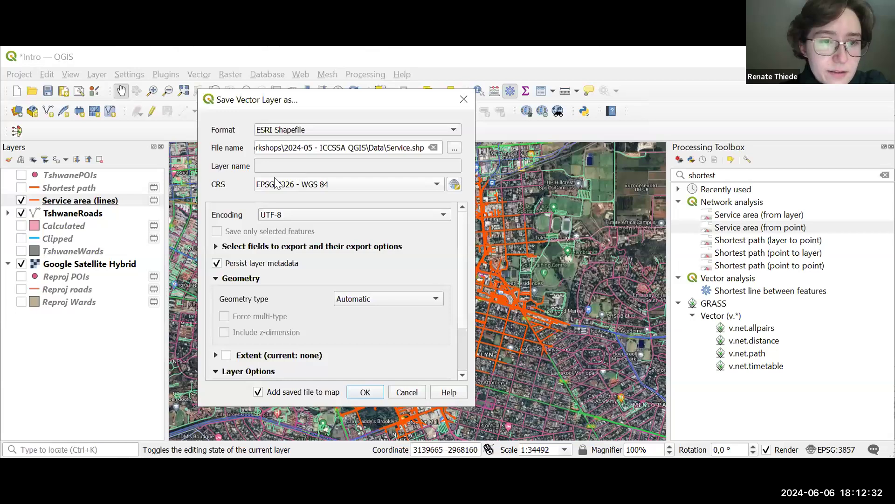
- Set the export CRS to EPSG:32735 - WGS 84 / UTM zone 35S and save the layer, adding it to the map
{"action": "left_click", "coordinate": [406, 184]}
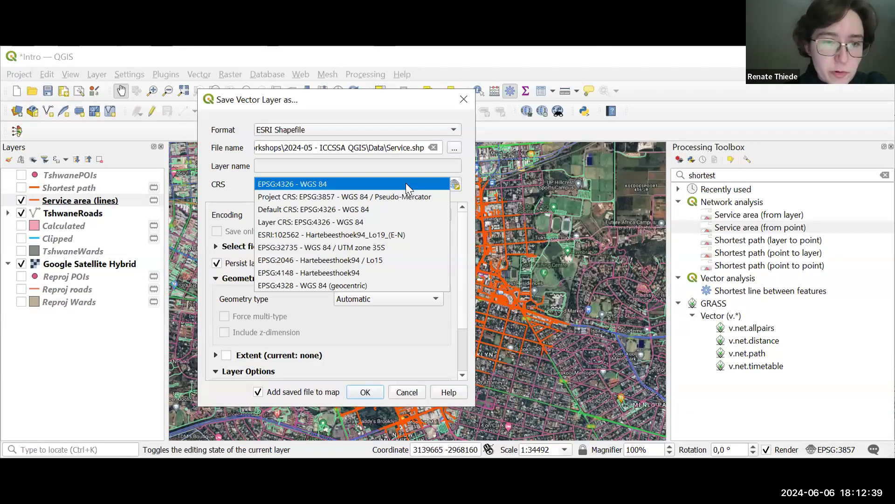
{"action": "left_click", "coordinate": [406, 183]}
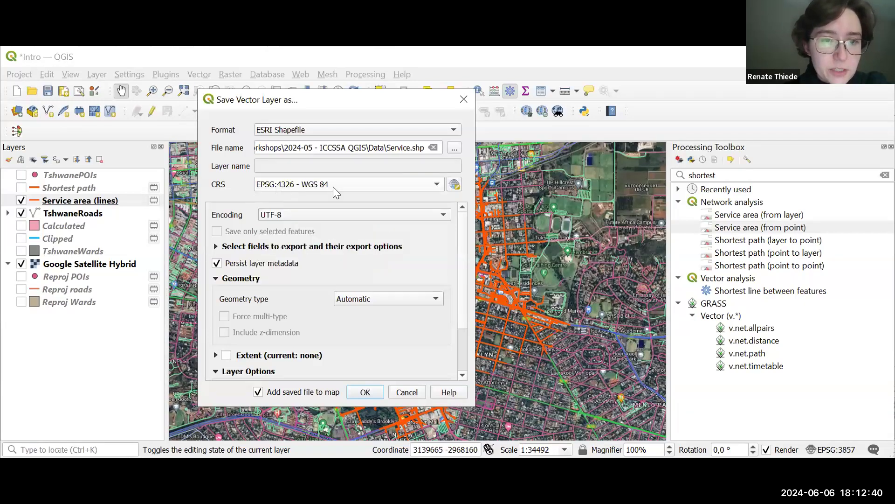
{"action": "left_click", "coordinate": [376, 185]}
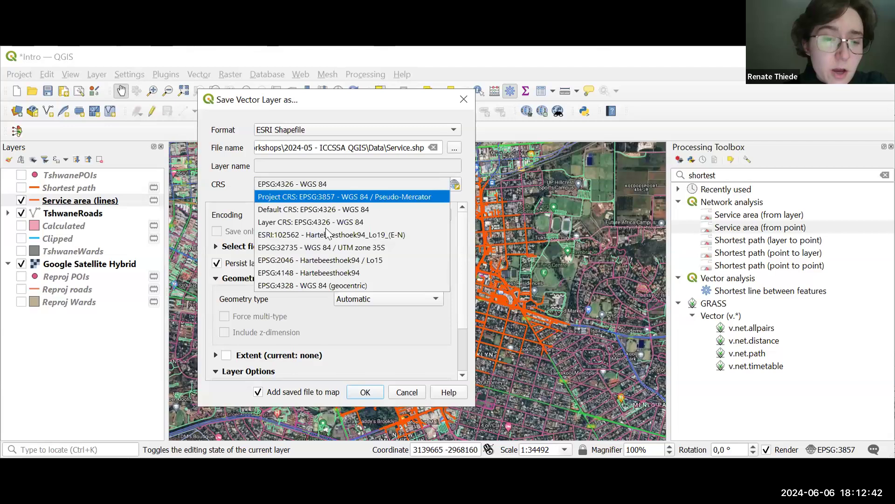
{"action": "left_click", "coordinate": [370, 248]}
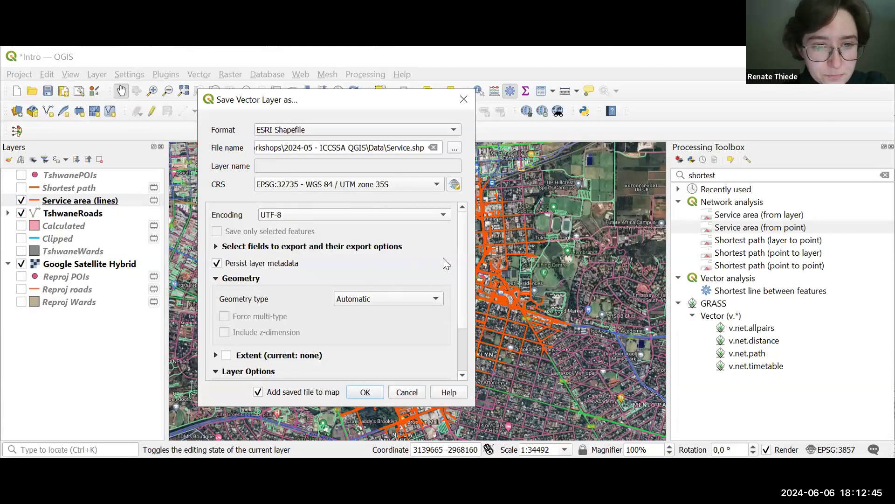
{"action": "left_click_drag", "start_coordinate": [464, 281], "coordinate": [464, 233]}
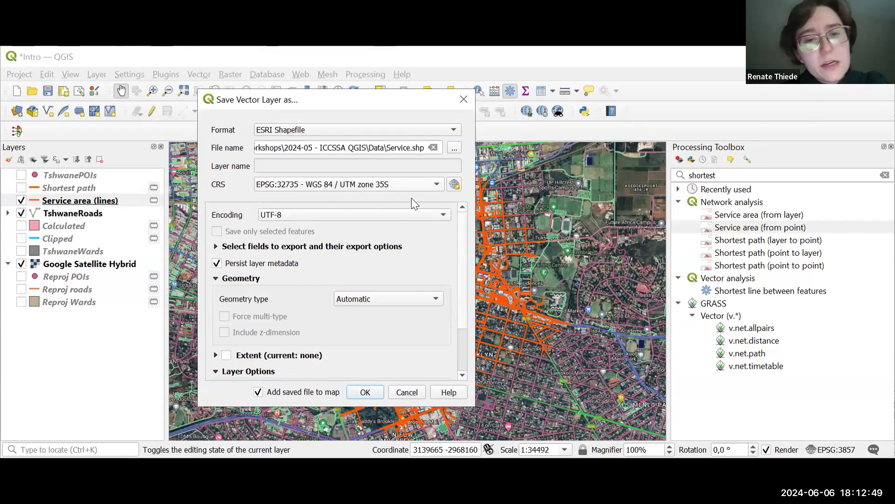
{"action": "left_click", "coordinate": [365, 391]}
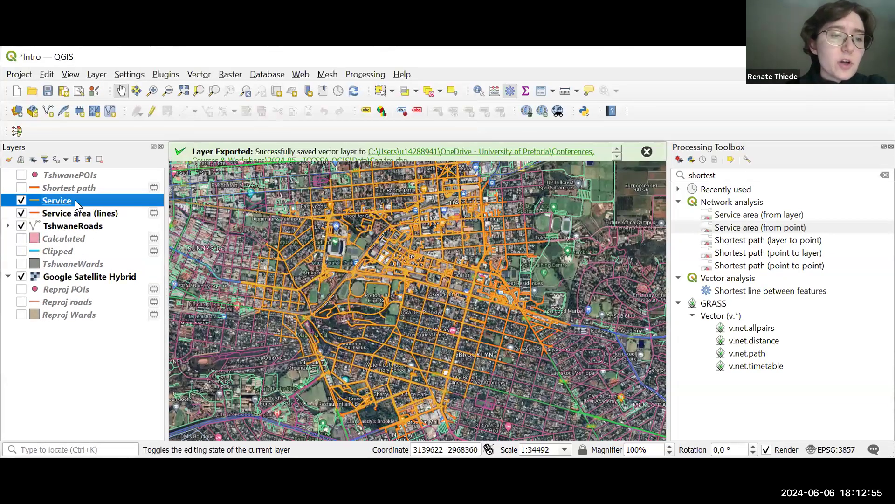
- Hide the temporary Service area (lines) layer and keep the exported Service layer visible
{"action": "left_click", "coordinate": [67, 214]}
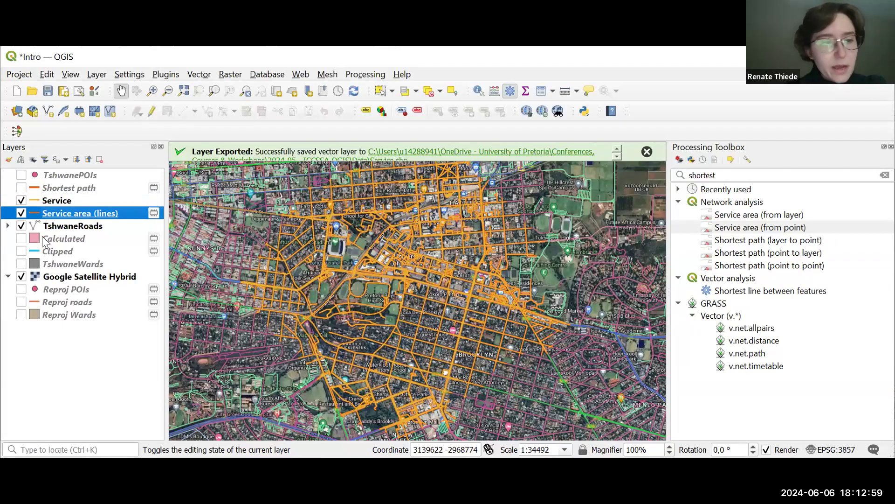
{"action": "left_click", "coordinate": [21, 213]}
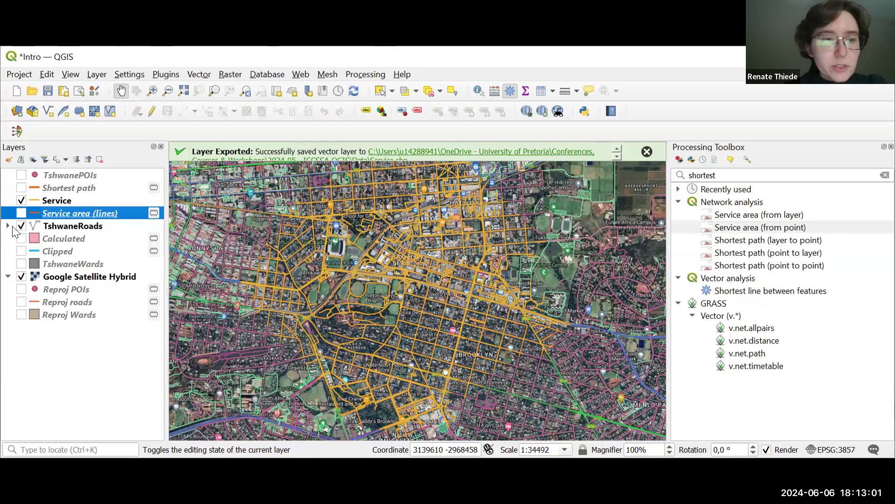
{"action": "left_click", "coordinate": [78, 197]}
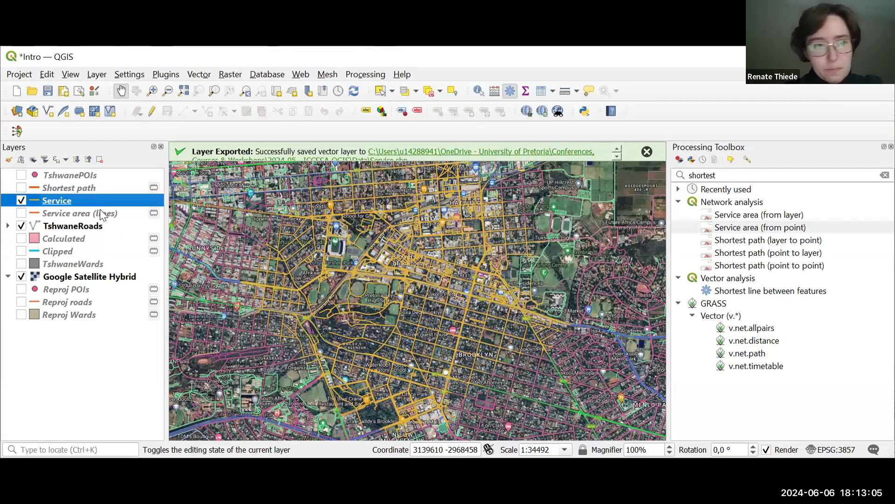
{"action": "left_click", "coordinate": [115, 214]}
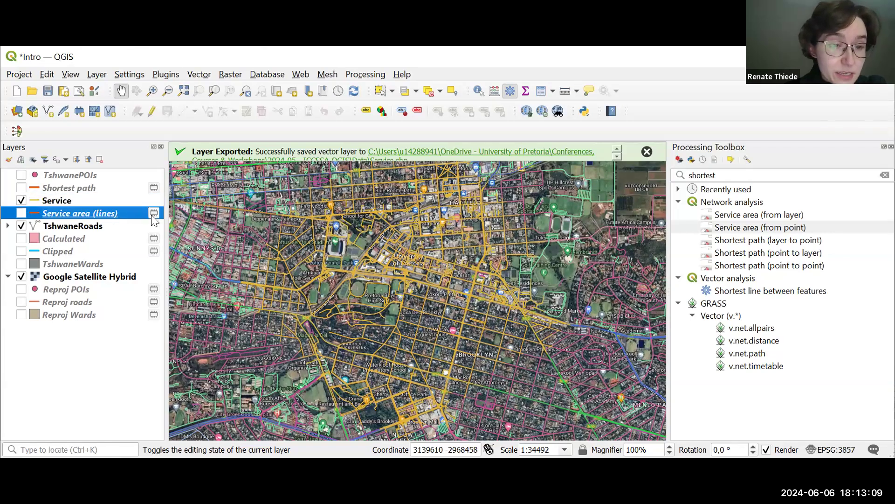
{"action": "mouse_move", "coordinate": [154, 214]}
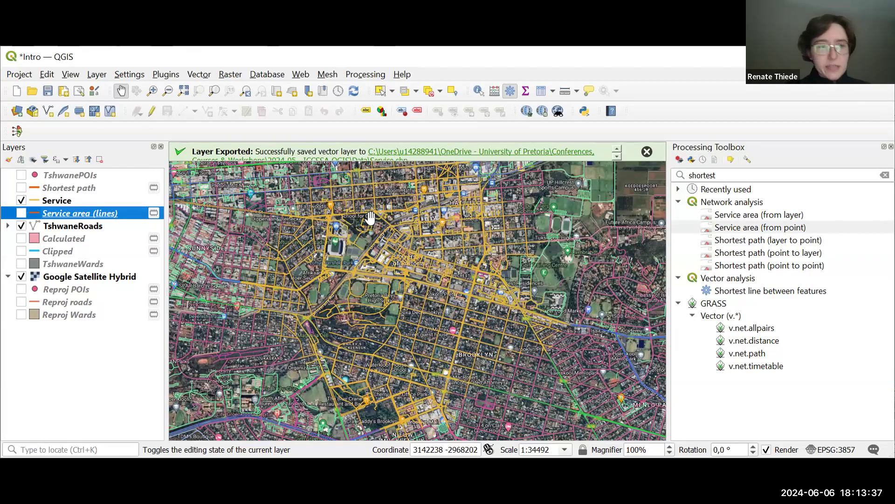
{"action": "left_click", "coordinate": [139, 314]}
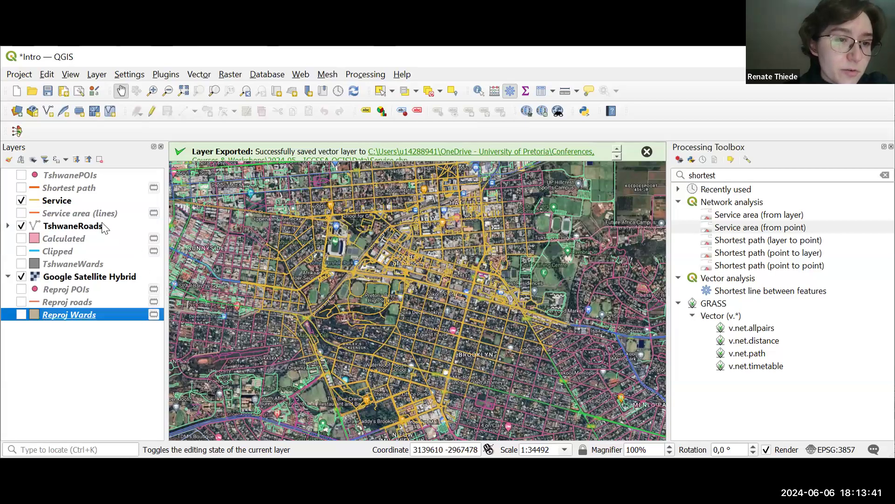
{"action": "left_click", "coordinate": [117, 227]}
{"action": "left_click", "coordinate": [73, 200]}
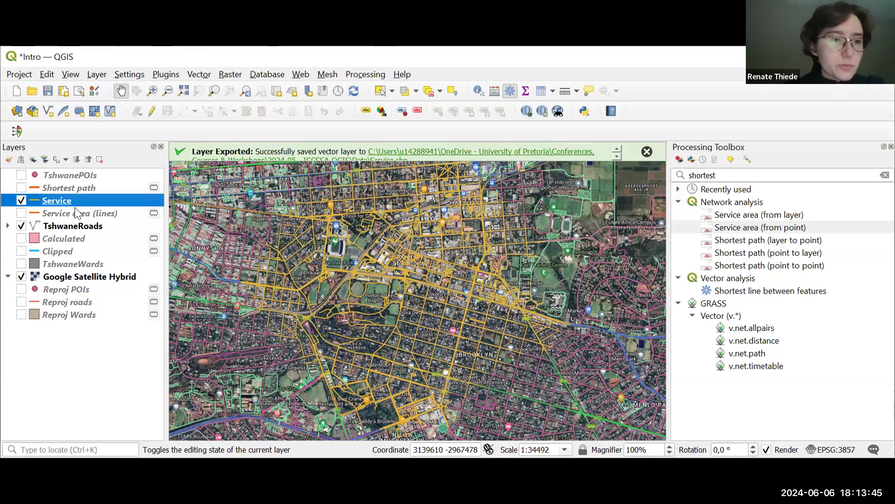
{"action": "left_click", "coordinate": [79, 213]}
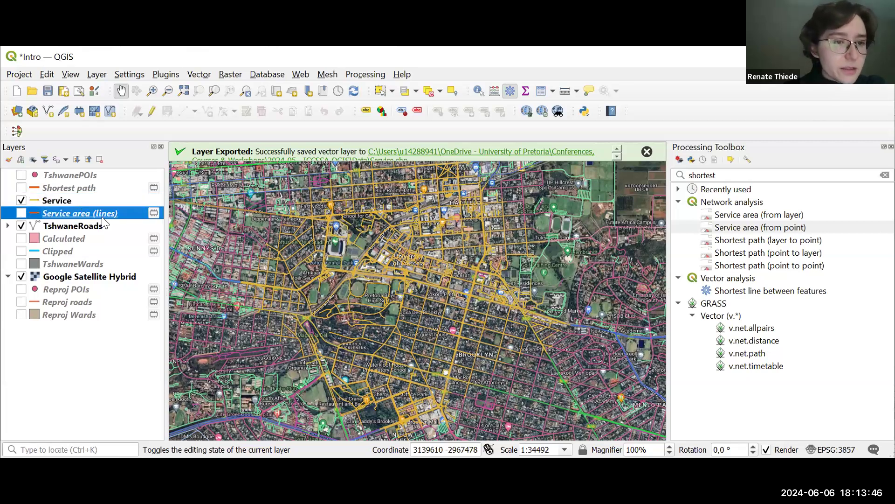
{"action": "left_click", "coordinate": [52, 201]}
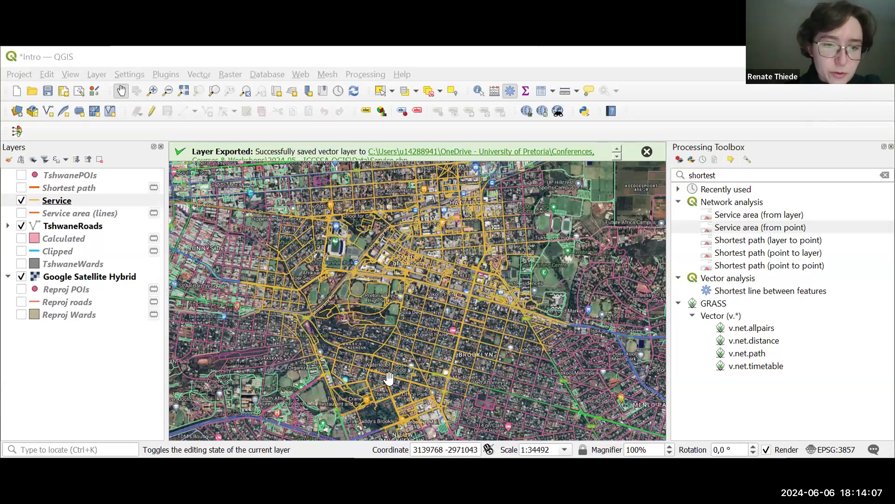
- Show the TshwaneWards layer and hide the Service and TshwaneRoads layers
{"action": "scroll", "coordinate": [347, 237], "scroll_direction": "down", "scroll_amount": 1}
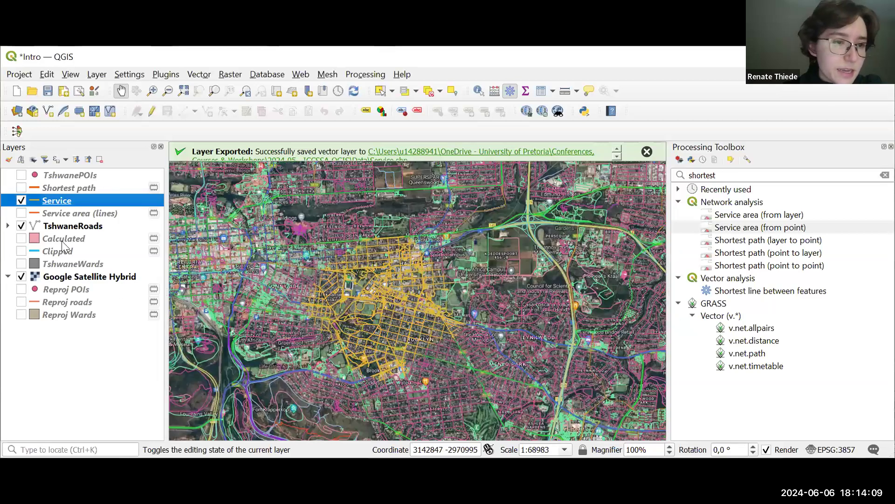
{"action": "left_click", "coordinate": [21, 264]}
{"action": "left_click", "coordinate": [21, 200]}
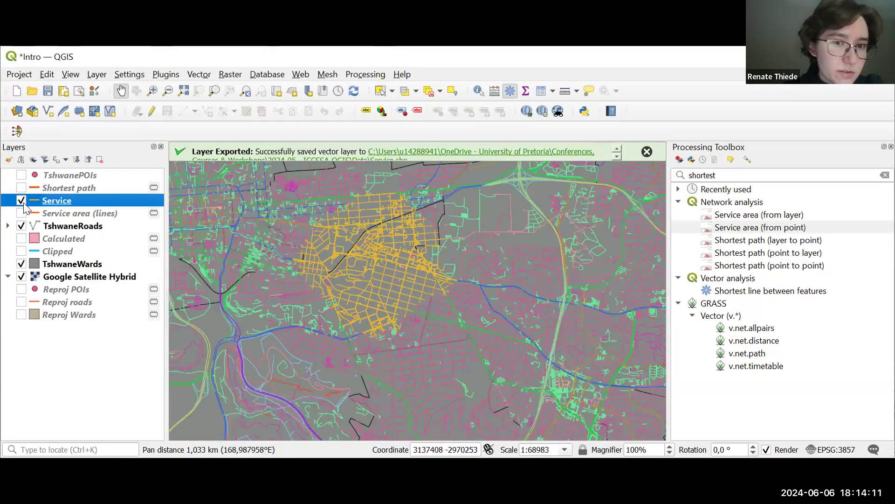
{"action": "left_click", "coordinate": [21, 227]}
- Select the TshwaneWards polygons in and around the cluster of small wards east of the city centre with a rectangle selection
{"action": "scroll", "coordinate": [420, 276], "scroll_direction": "down", "scroll_amount": 2}
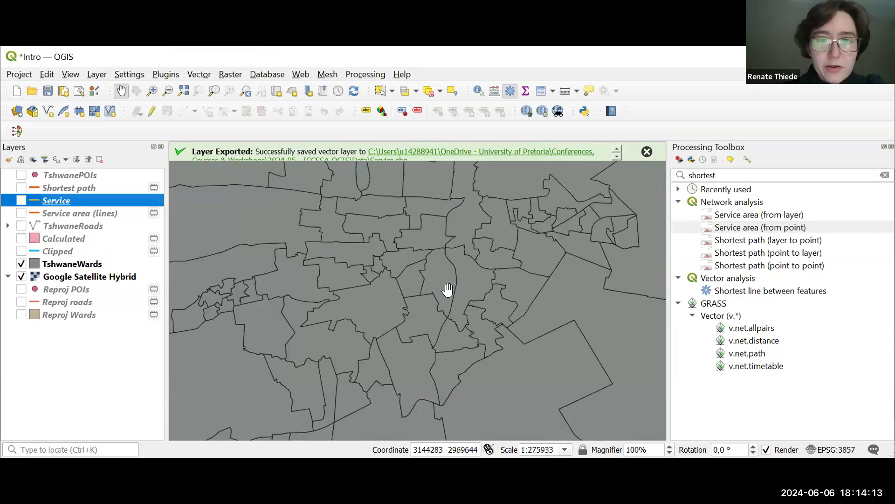
{"action": "left_click_drag", "start_coordinate": [441, 281], "coordinate": [359, 233]}
{"action": "left_click_drag", "start_coordinate": [410, 276], "coordinate": [427, 327]}
{"action": "left_click_drag", "start_coordinate": [373, 309], "coordinate": [396, 292]}
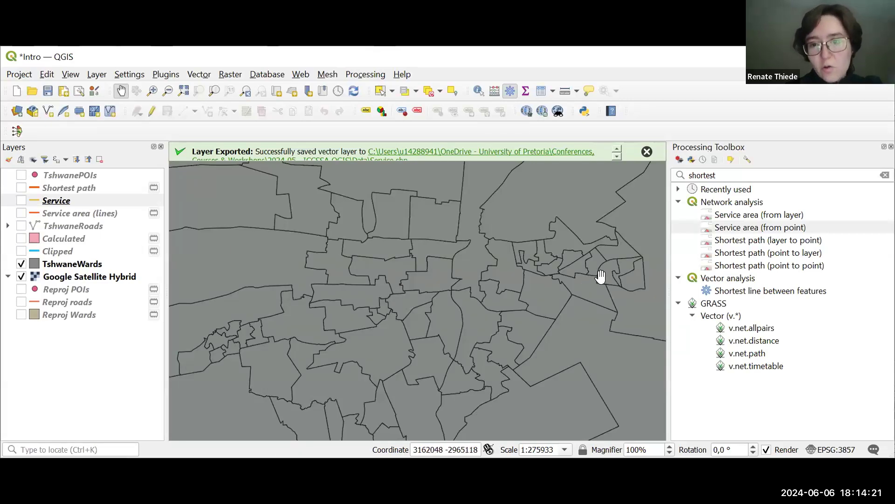
{"action": "scroll", "coordinate": [600, 274], "scroll_direction": "up", "scroll_amount": 2}
{"action": "left_click_drag", "start_coordinate": [519, 338], "coordinate": [476, 232]}
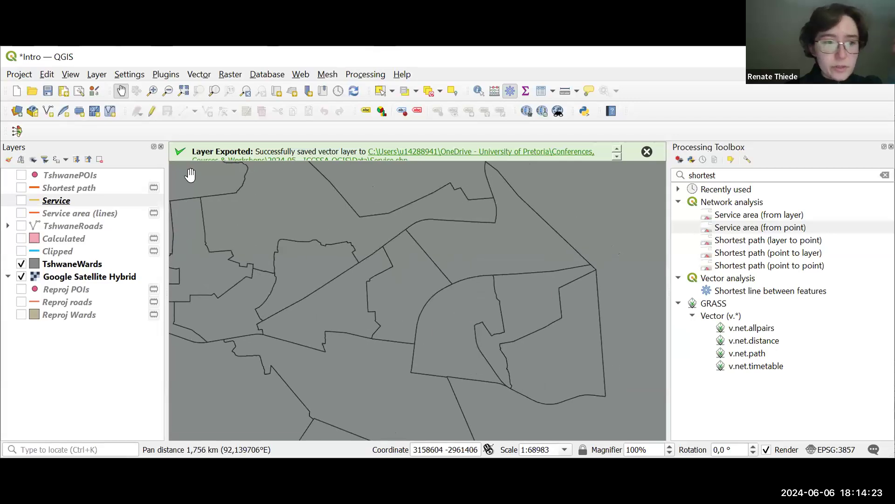
{"action": "left_click", "coordinate": [384, 89]}
{"action": "left_click_drag", "start_coordinate": [635, 187], "coordinate": [344, 416]}
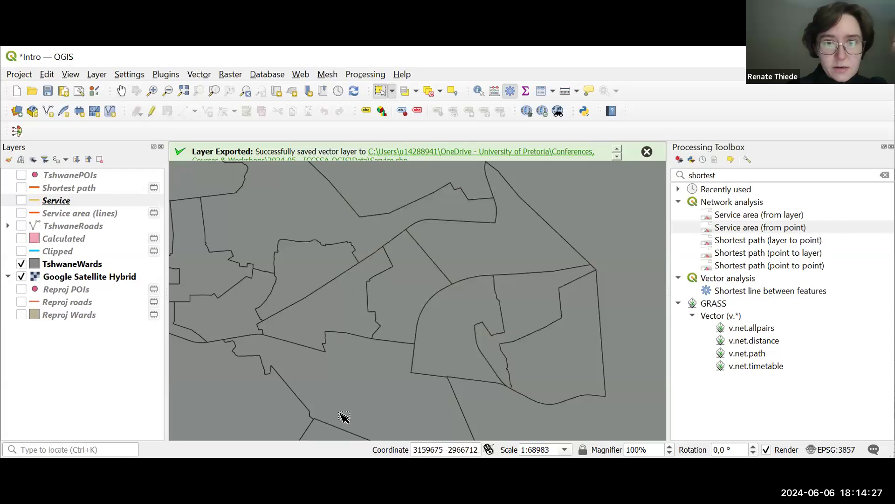
{"action": "scroll", "coordinate": [459, 221], "scroll_direction": "down", "scroll_amount": 1}
{"action": "left_click", "coordinate": [76, 263]}
{"action": "left_click_drag", "start_coordinate": [572, 336], "coordinate": [399, 187]}
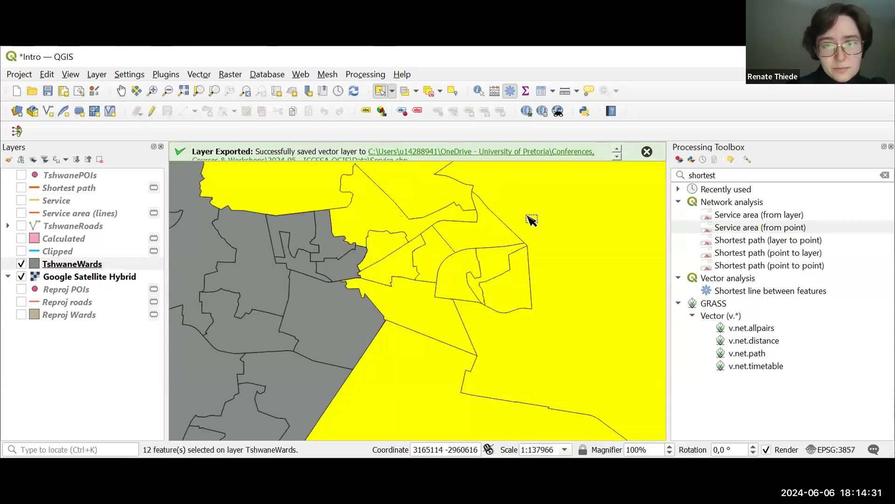
- Start exporting only the selected features of the TshwaneWards layer to a new vector file
{"action": "scroll", "coordinate": [522, 258], "scroll_direction": "down", "scroll_amount": 3}
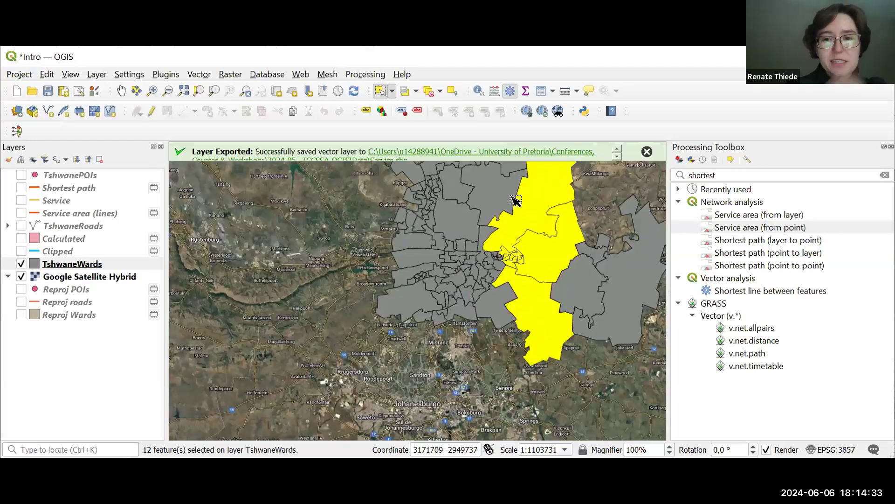
{"action": "left_click", "coordinate": [121, 91]}
{"action": "left_click_drag", "start_coordinate": [533, 238], "coordinate": [339, 336]}
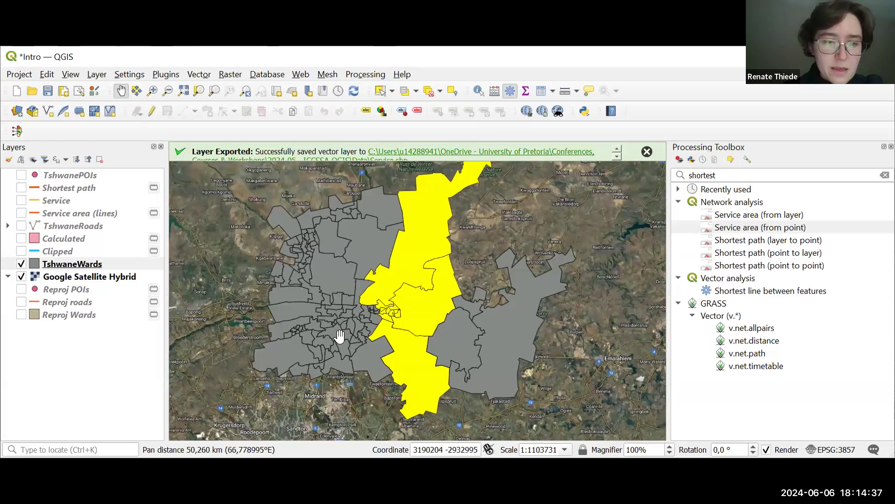
{"action": "right_click", "coordinate": [70, 265]}
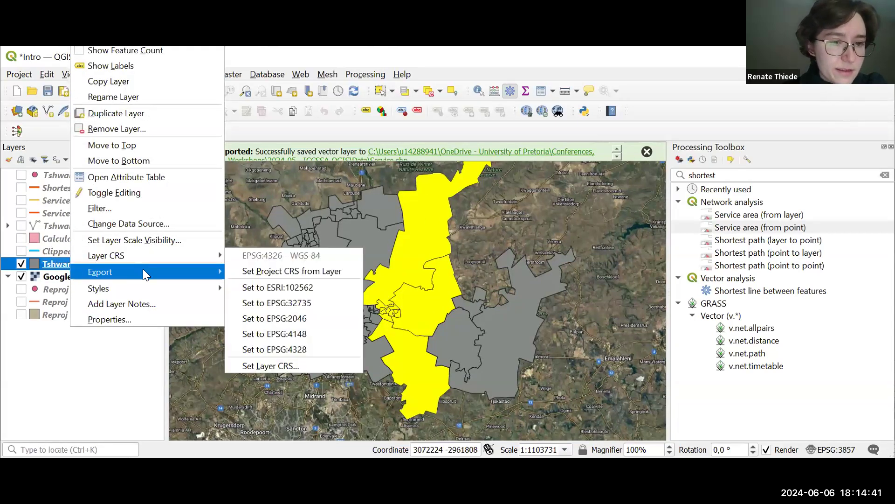
{"action": "mouse_move", "coordinate": [145, 270]}
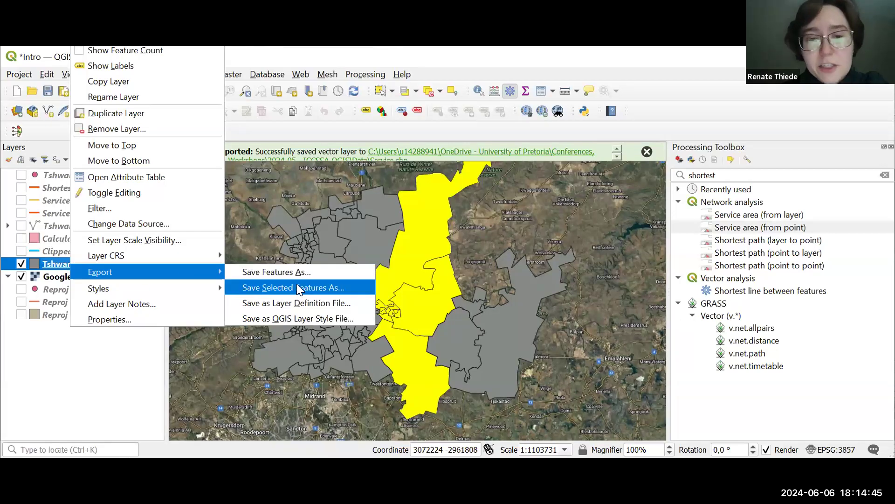
{"action": "left_click", "coordinate": [275, 284]}
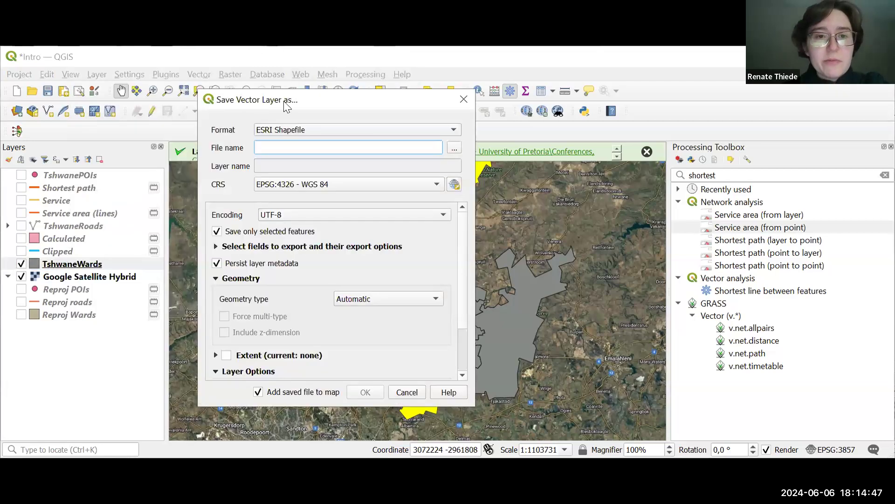
- Save the selected wards as the ESRI Shapefile selection.shp in the Data folder with CRS EPSG:4326 - WGS 84, adding it to the map
{"action": "left_click", "coordinate": [387, 183]}
{"action": "left_click", "coordinate": [387, 182]}
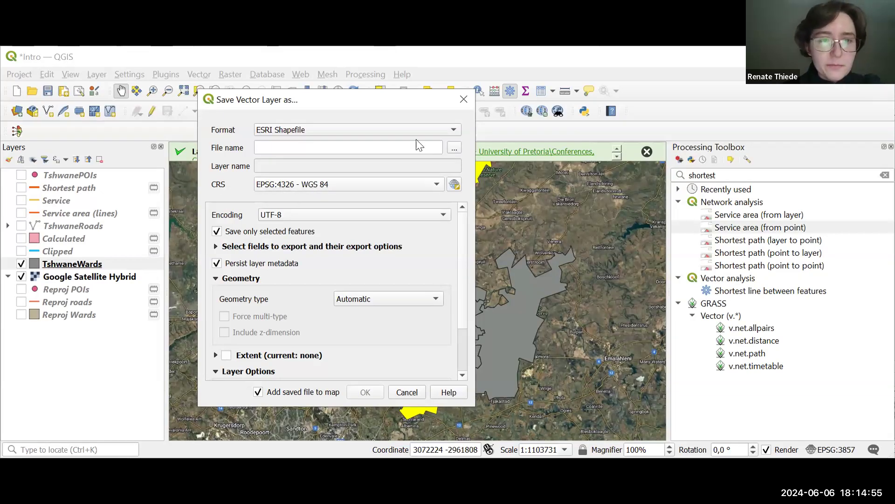
{"action": "left_click", "coordinate": [454, 148]}
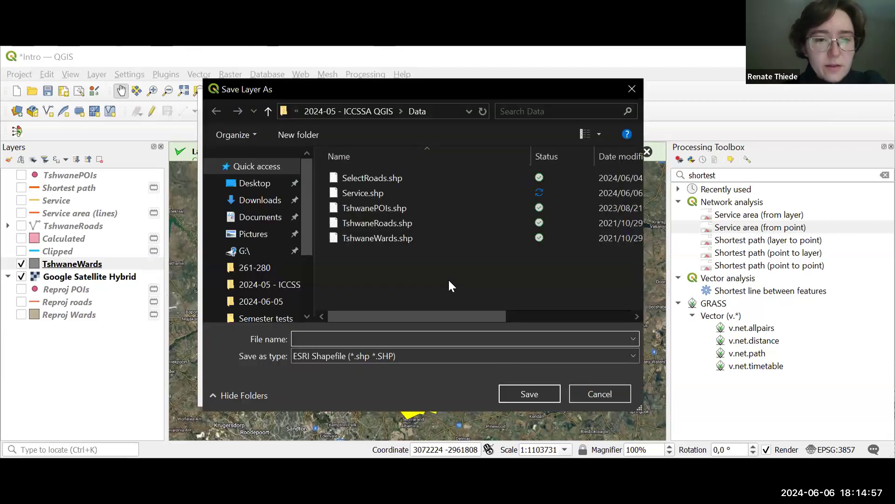
{"action": "type", "text": "selection"}
{"action": "left_click", "coordinate": [540, 393]}
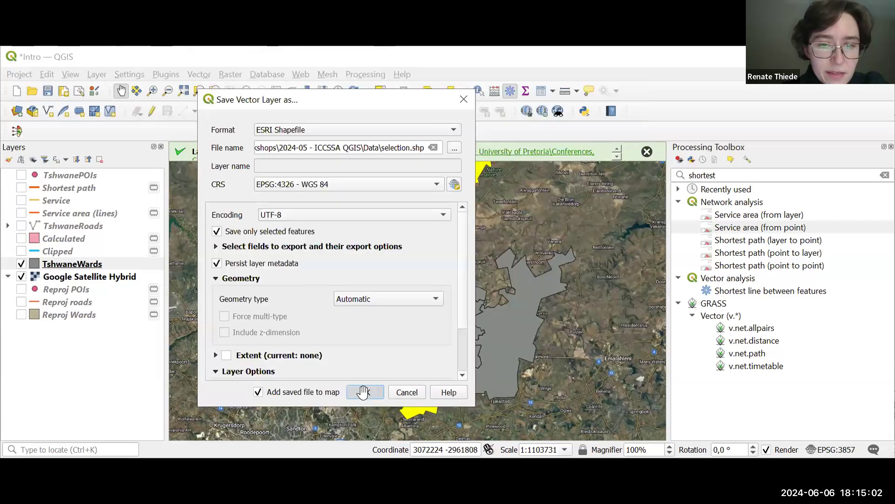
{"action": "left_click", "coordinate": [365, 393]}
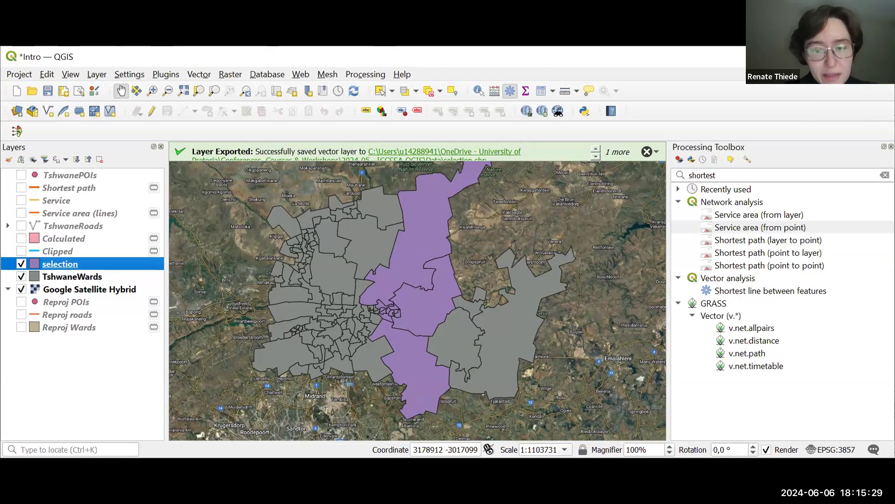
{"action": "key", "text": "alt+Tab"}
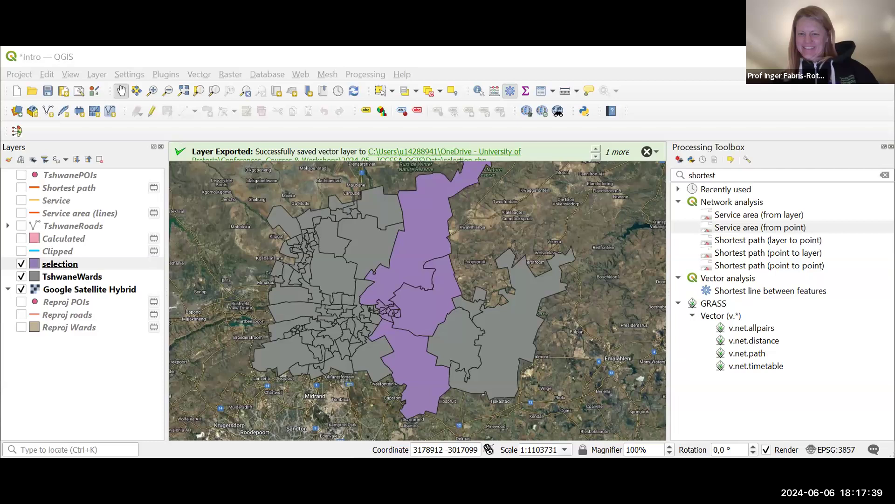
{"action": "scroll", "coordinate": [526, 325], "scroll_direction": "down", "scroll_amount": 1}
{"action": "scroll", "coordinate": [336, 299], "scroll_direction": "up", "scroll_amount": 1}
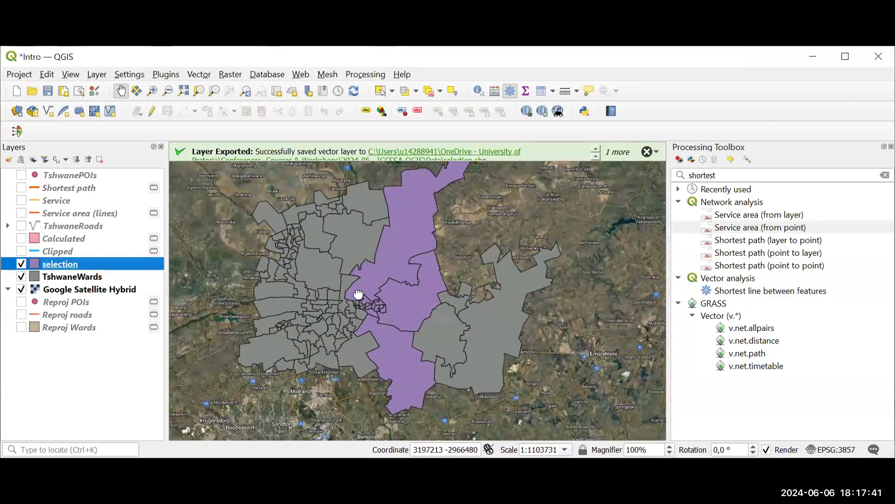
{"action": "left_click_drag", "start_coordinate": [354, 293], "coordinate": [372, 297]}
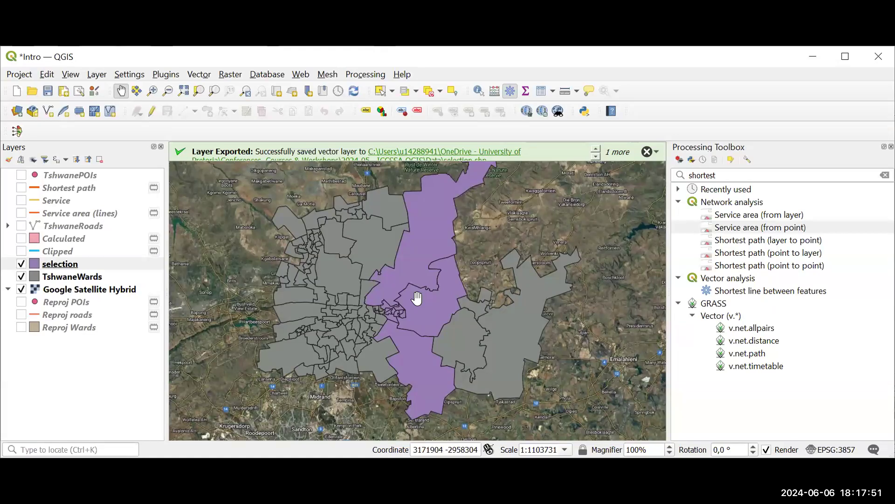
{"action": "left_click_drag", "start_coordinate": [417, 308], "coordinate": [406, 323]}
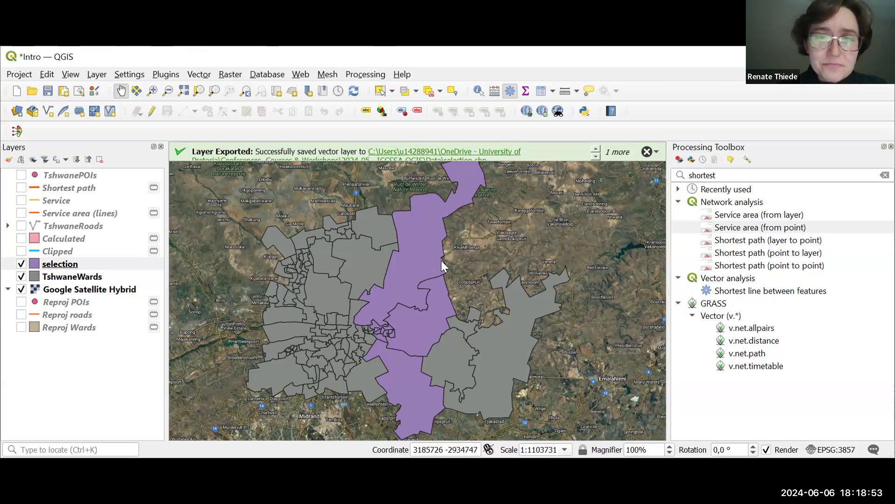
- Create a new print layout titled Print
{"action": "left_click", "coordinate": [20, 75]}
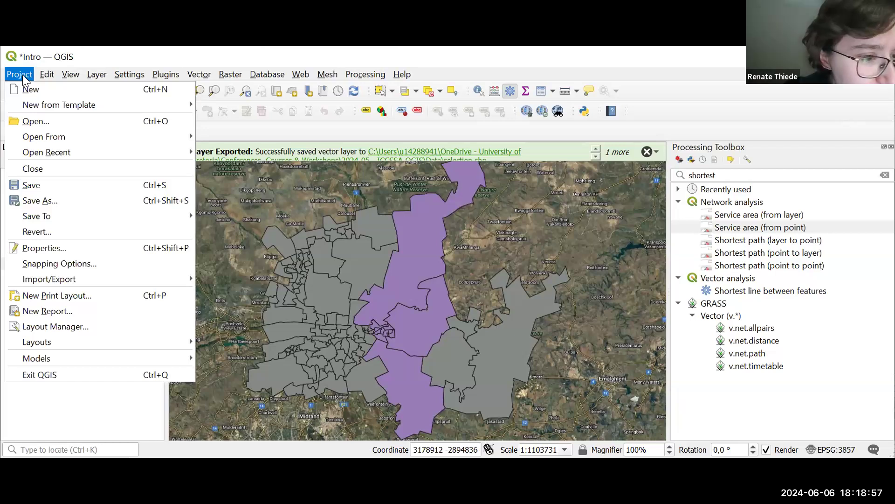
{"action": "left_click", "coordinate": [55, 295]}
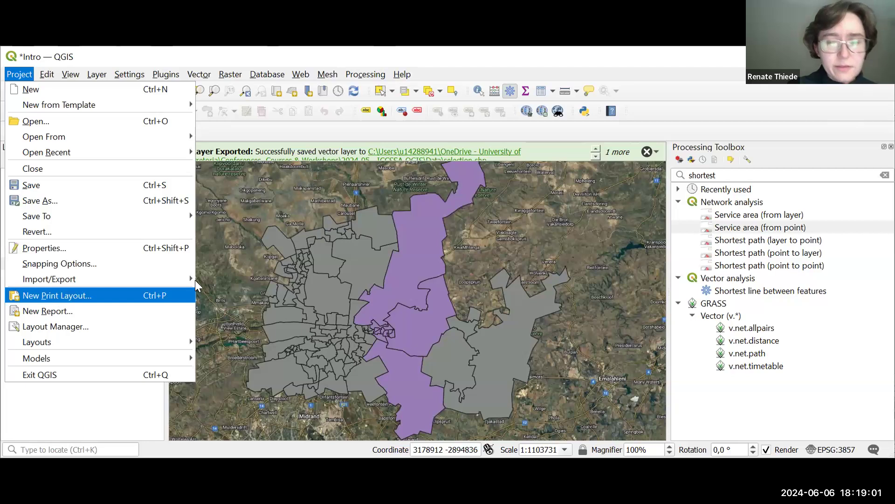
{"action": "type", "text": "Print"}
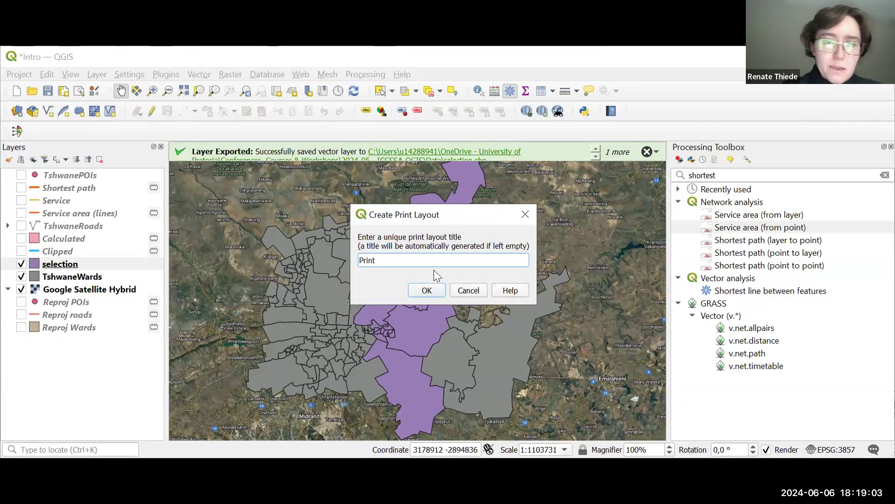
{"action": "left_click", "coordinate": [432, 288]}
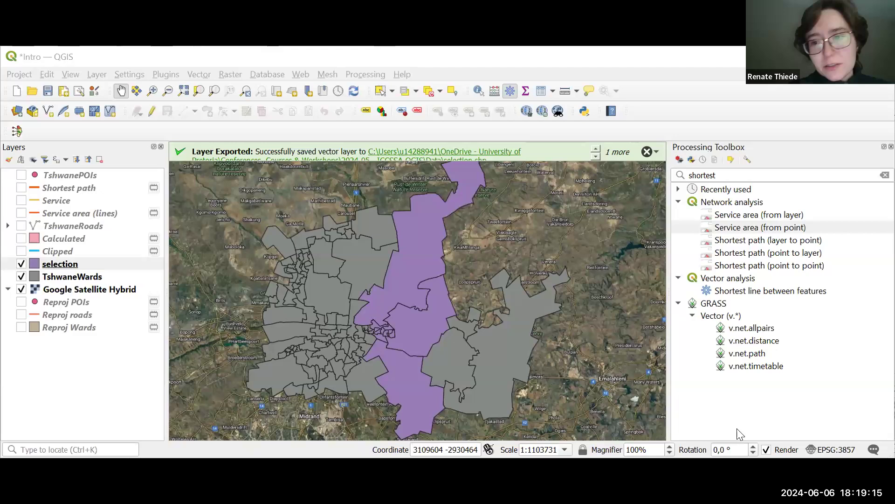
- Return to the main map window and dismiss the layer export messages above the map
{"action": "left_click", "coordinate": [744, 401]}
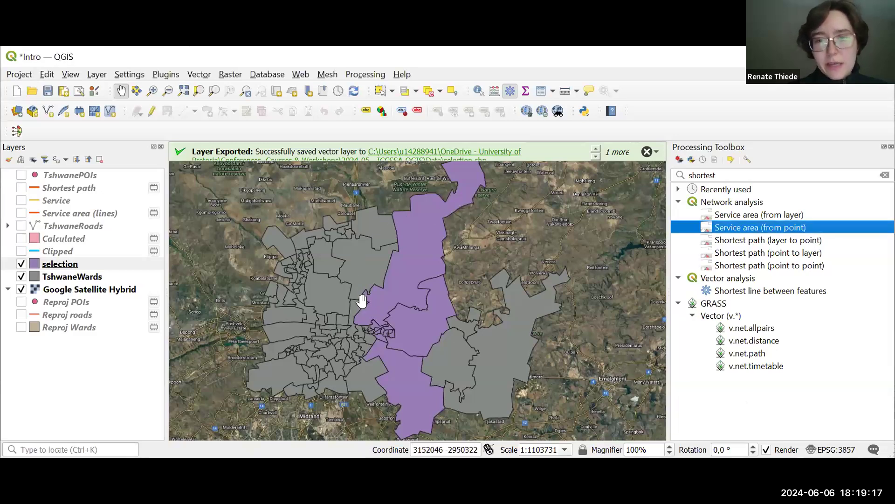
{"action": "left_click", "coordinate": [646, 152]}
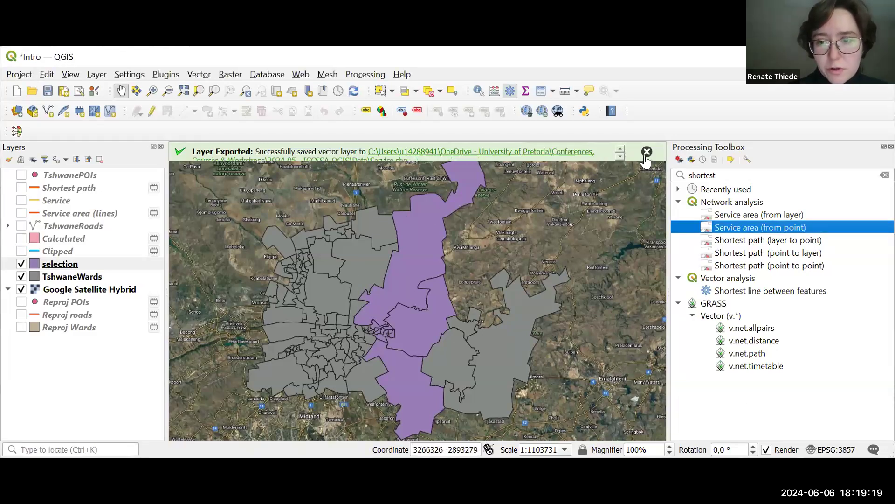
{"action": "left_click", "coordinate": [647, 152]}
{"action": "left_click_drag", "start_coordinate": [367, 246], "coordinate": [366, 249]}
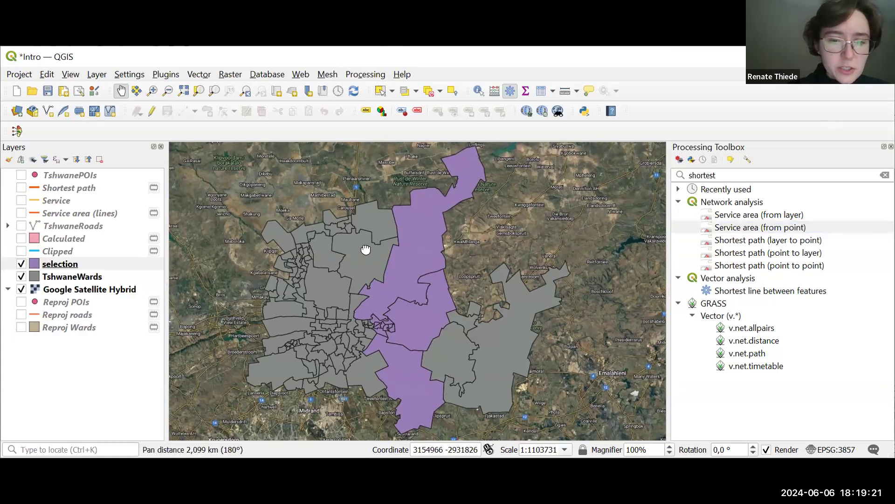
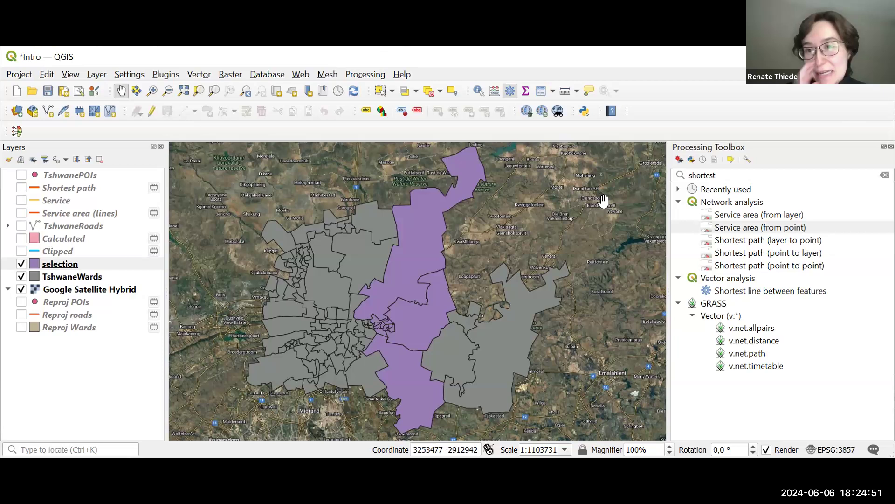
- Search the processing tools for kriging, examine the Ordinary Kriging parameters, and close the tool without running it
{"action": "double_click", "coordinate": [708, 172]}
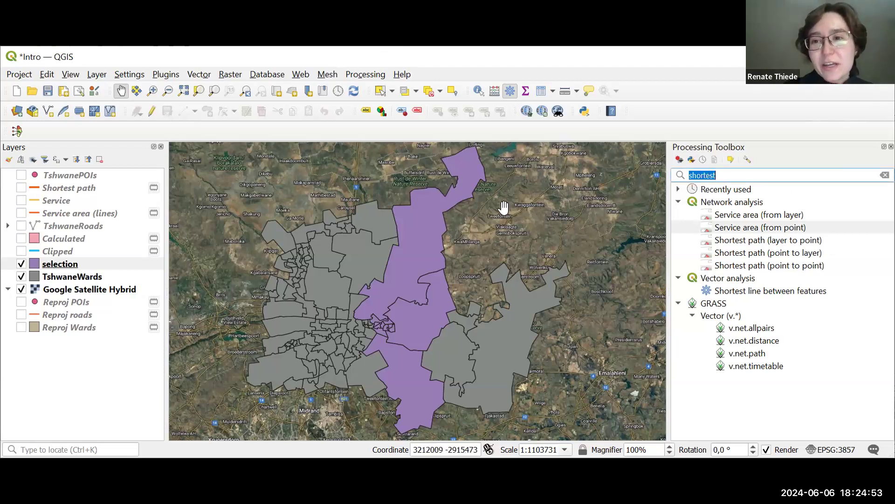
{"action": "type", "text": "kriging"}
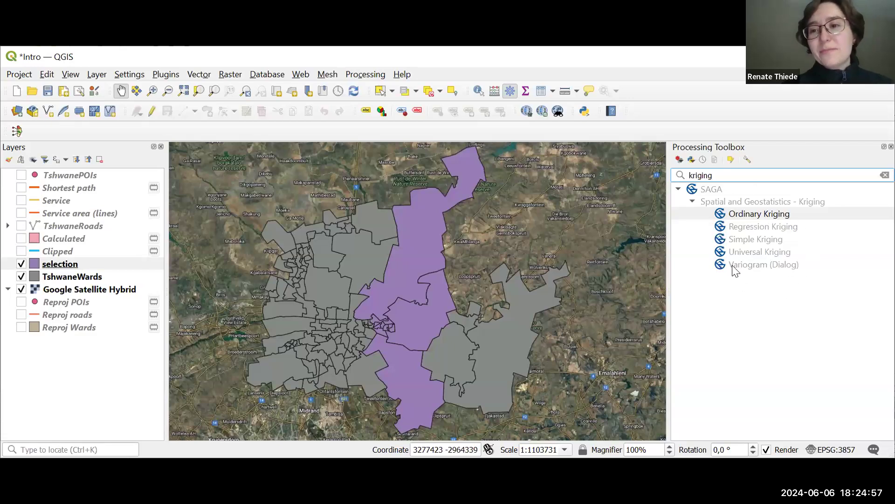
{"action": "left_click_drag", "start_coordinate": [751, 226], "coordinate": [770, 264]}
{"action": "left_click", "coordinate": [742, 212]}
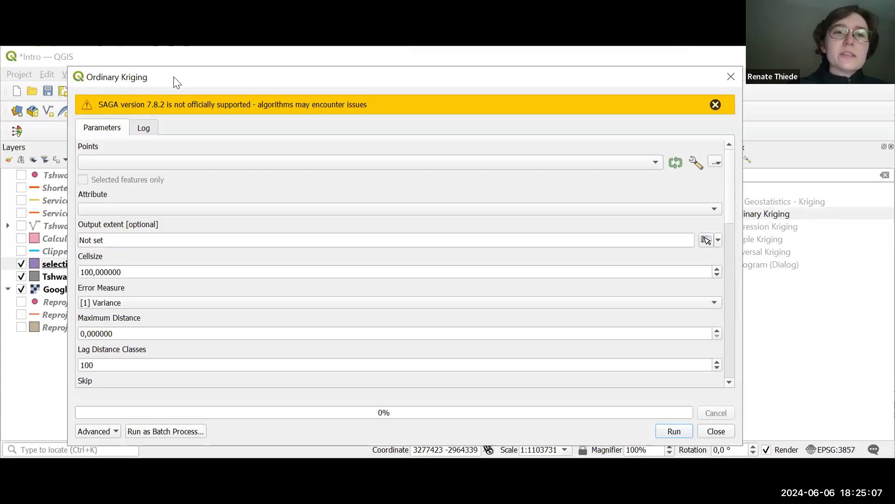
{"action": "left_click_drag", "start_coordinate": [182, 83], "coordinate": [185, 94]}
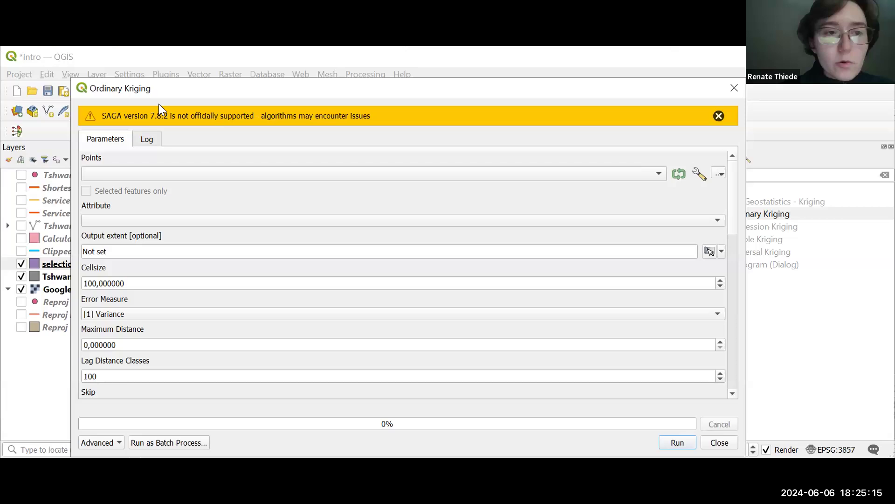
{"action": "key", "text": "Escape"}
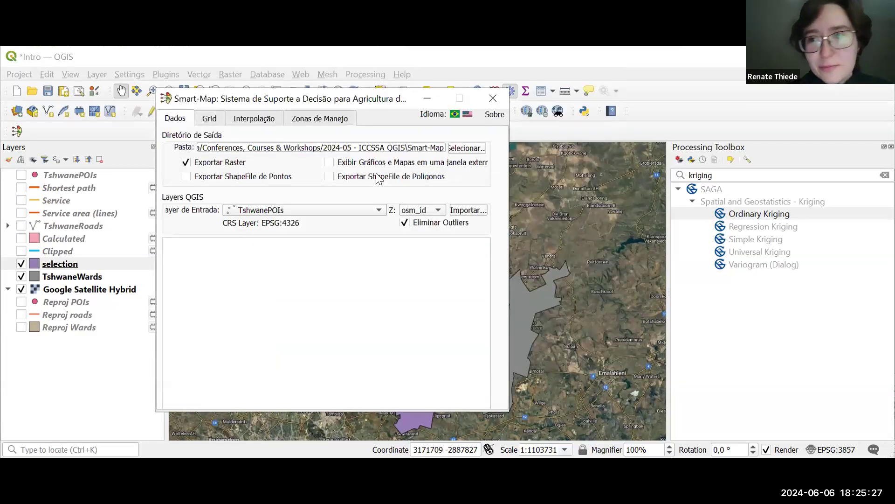
- Switch the Smart-Map plugin's language to English and close the plugin window
{"action": "left_click", "coordinate": [468, 115]}
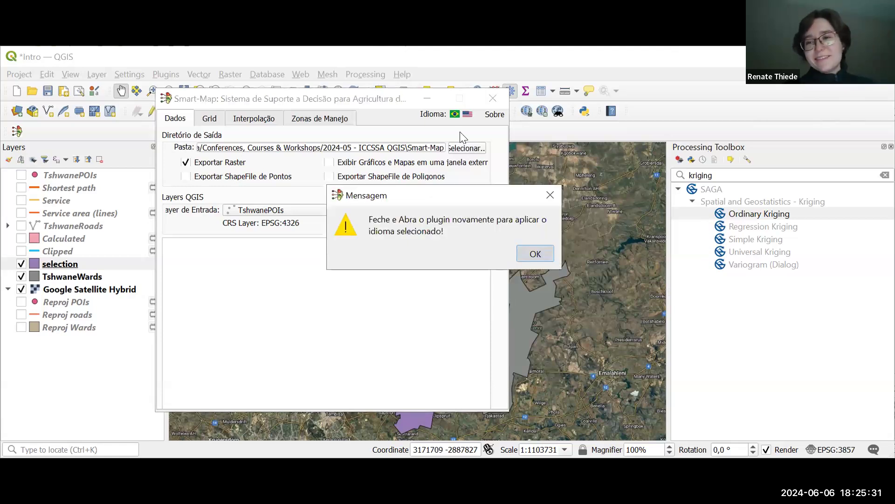
{"action": "key", "text": "Return"}
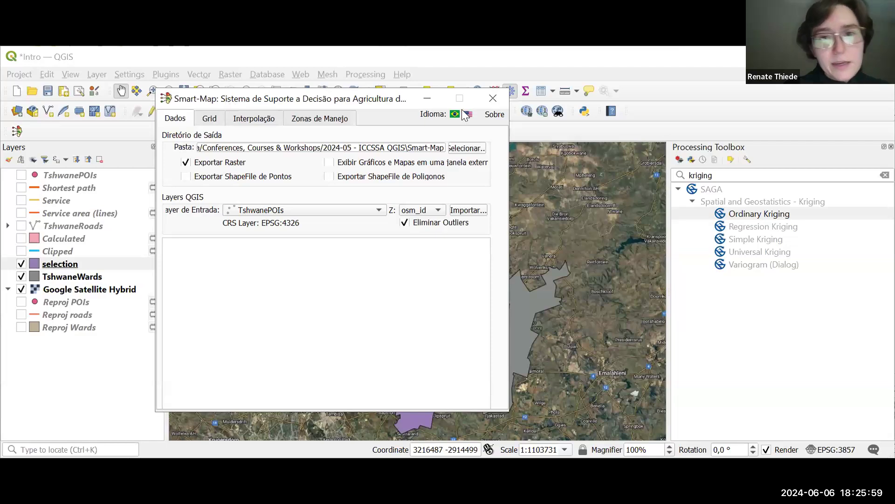
{"action": "left_click_drag", "start_coordinate": [473, 100], "coordinate": [457, 109]}
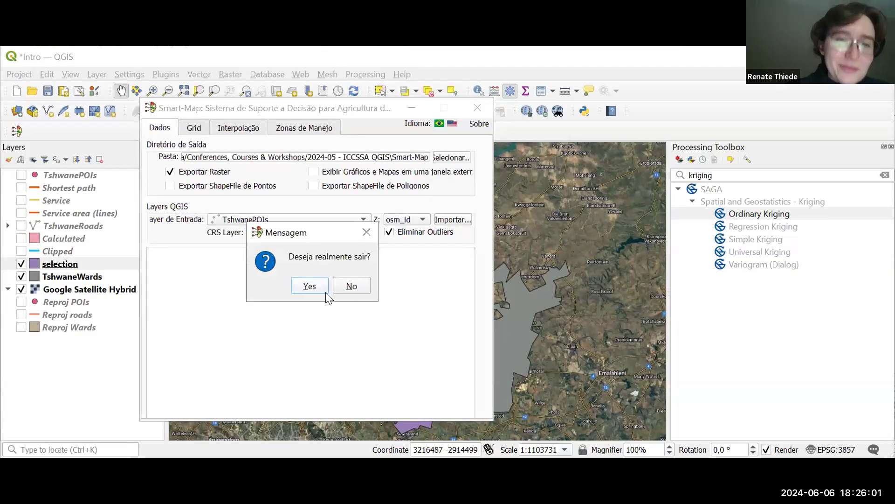
{"action": "left_click", "coordinate": [352, 286]}
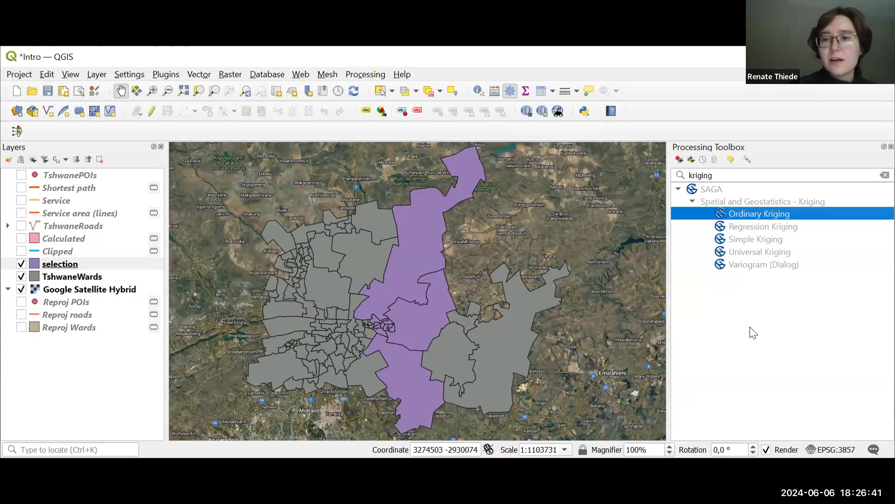
- Search the processing tools for shortest path and examine the layer to point and point to layer variants
{"action": "double_click", "coordinate": [695, 175]}
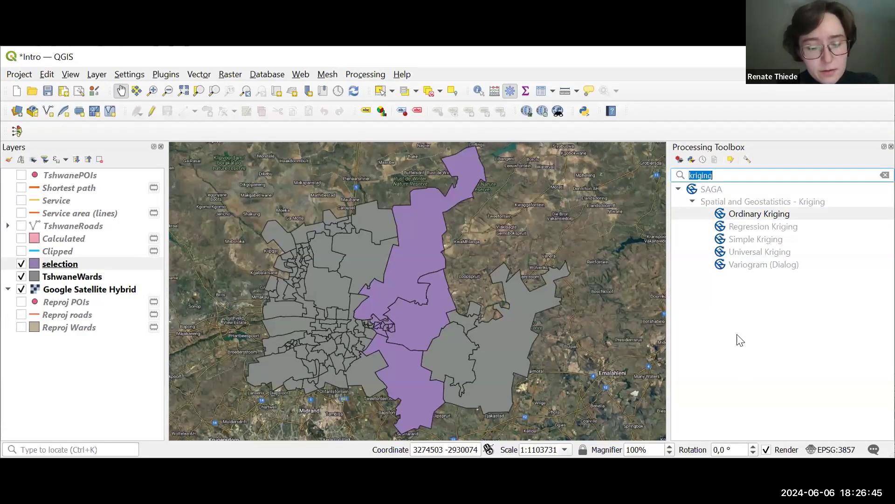
{"action": "type", "text": "short"}
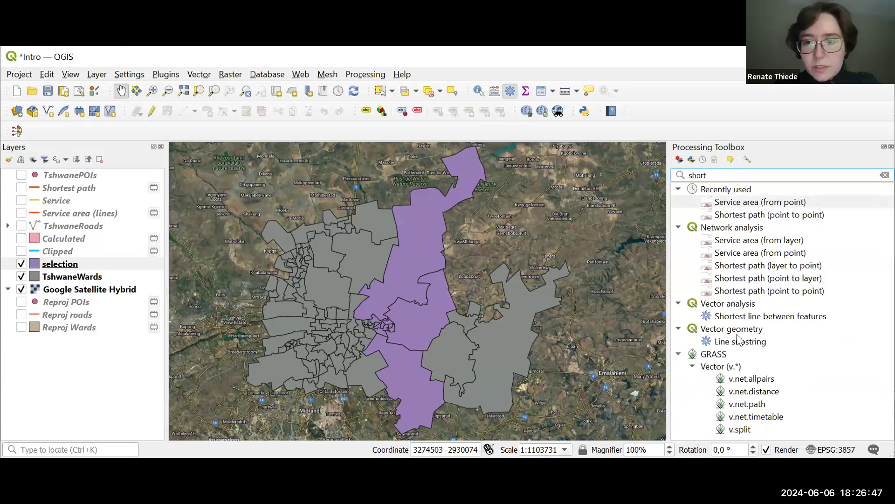
{"action": "type", "text": "est path"}
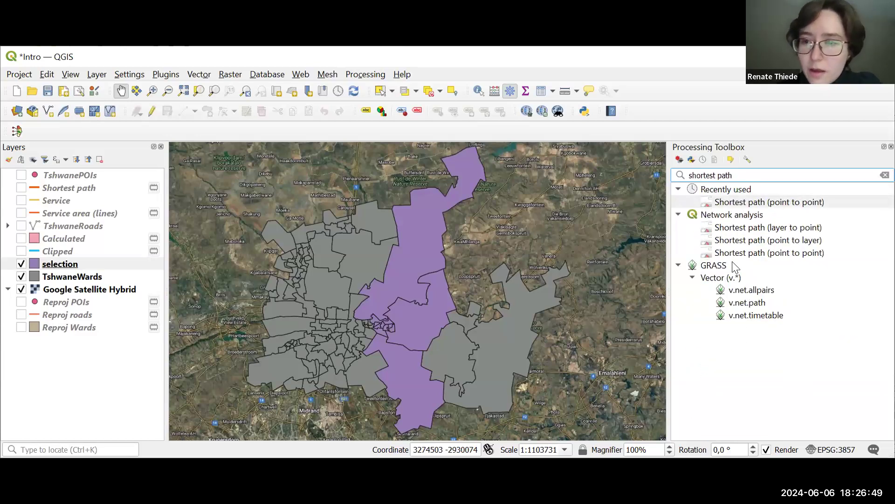
{"action": "left_click", "coordinate": [766, 228]}
{"action": "left_click", "coordinate": [777, 238]}
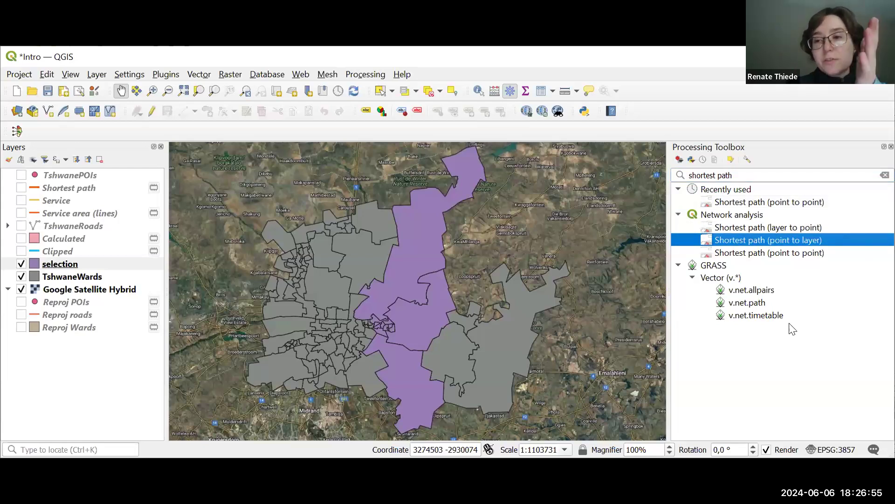
{"action": "left_click", "coordinate": [753, 229]}
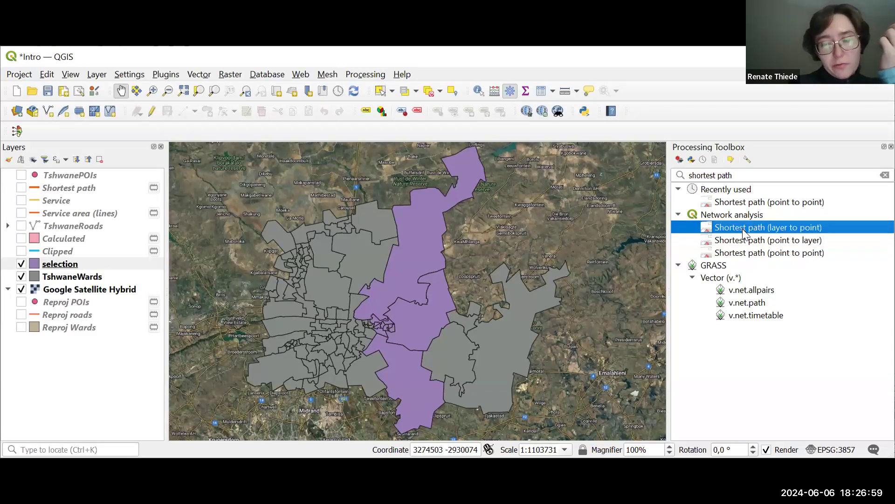